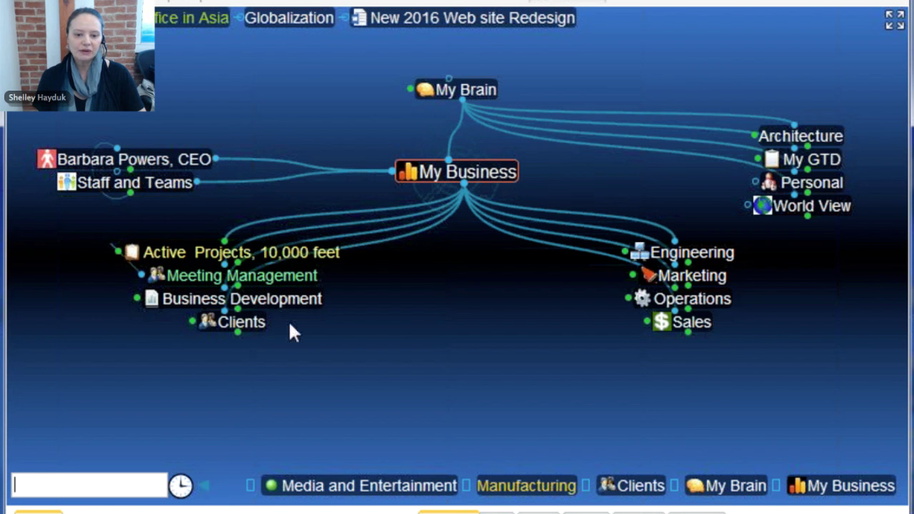
- Browse Clients, Time Warner, Manufacturing and Nonprofit Clients, ending focused on Media and Entertainment
left_click(242, 322)
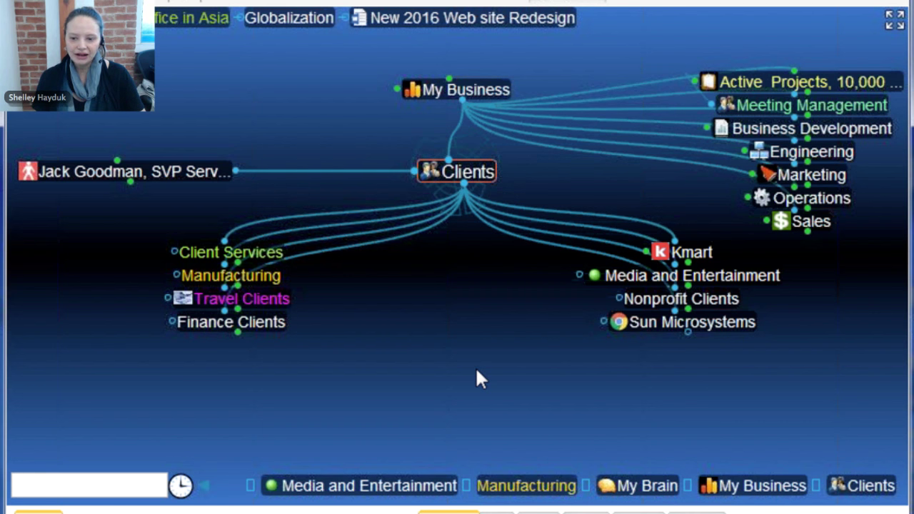
left_click(683, 278)
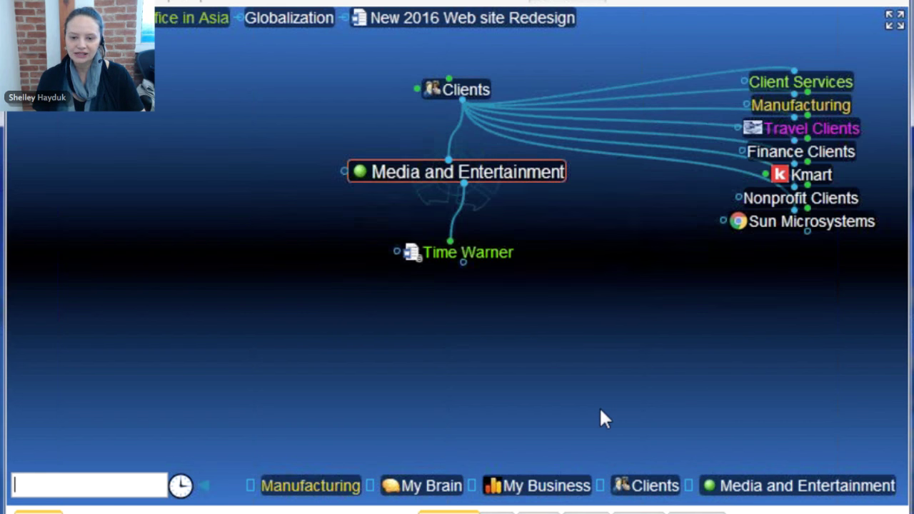
left_click(497, 256)
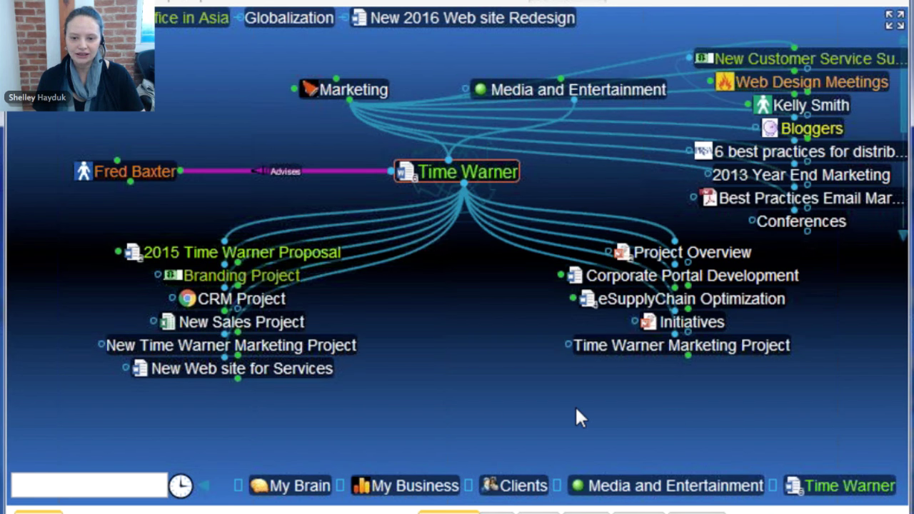
left_click(602, 90)
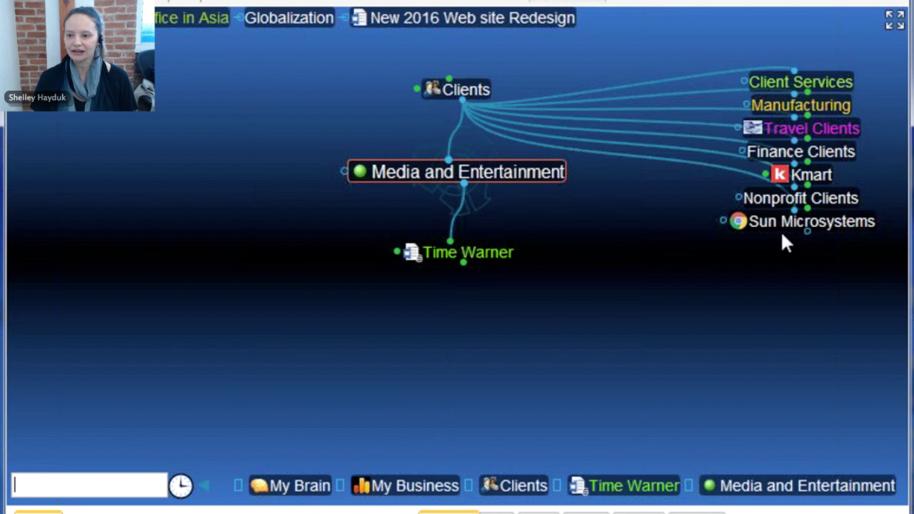
left_click(818, 111)
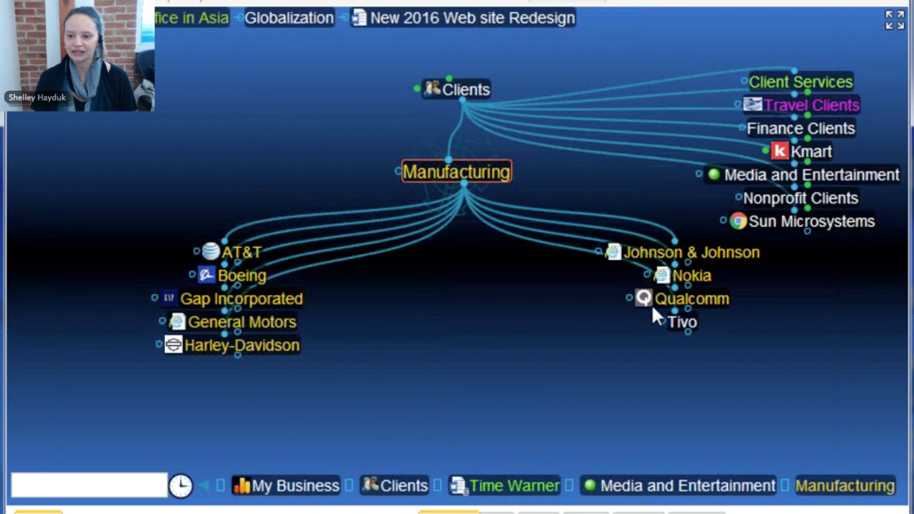
left_click(848, 198)
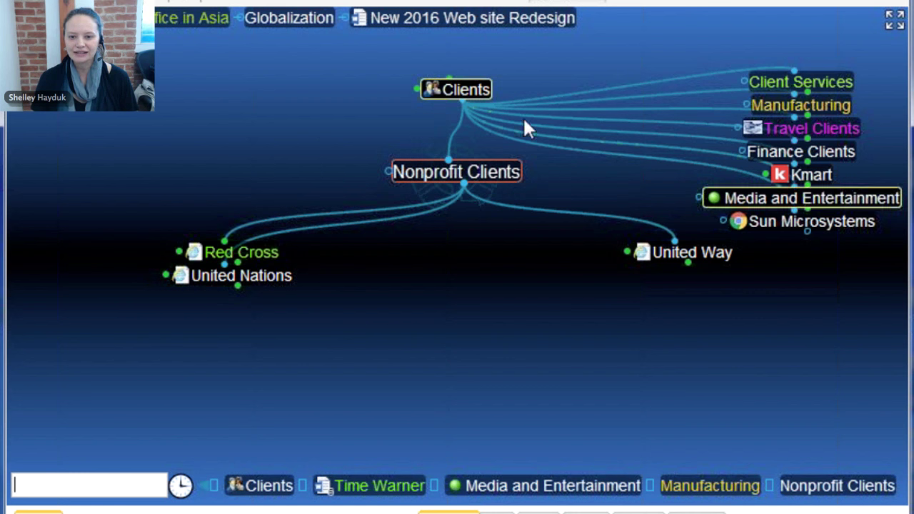
left_click(794, 201)
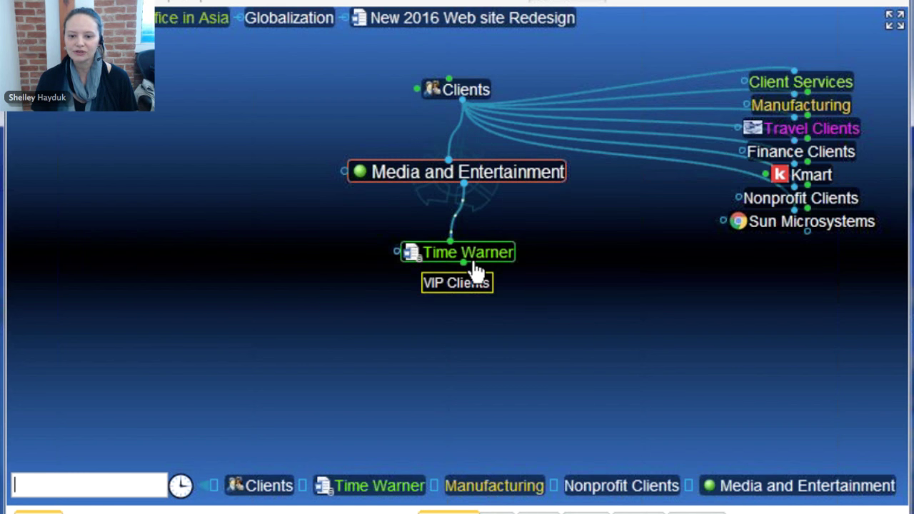
- Move Time Warner under Clients, return it under Media and Entertainment, and focus on it
left_click_drag(475, 271, 737, 161)
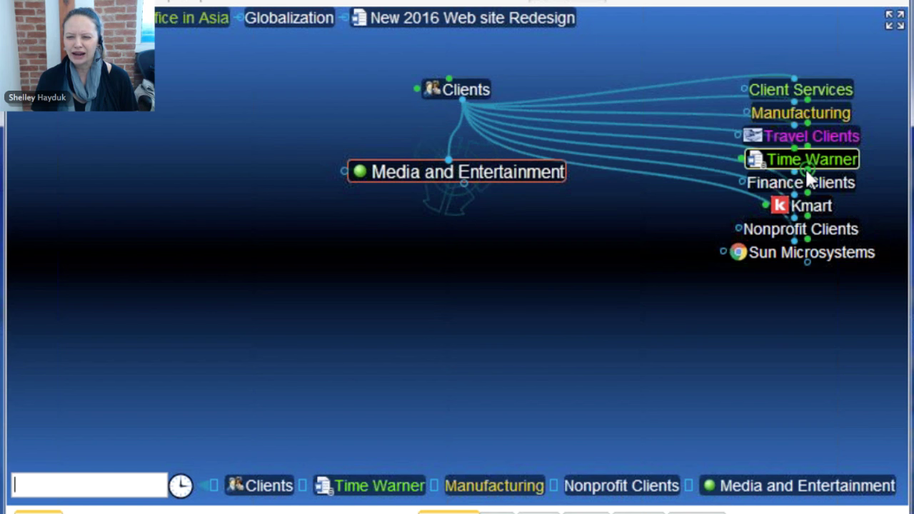
left_click_drag(796, 166, 516, 334)
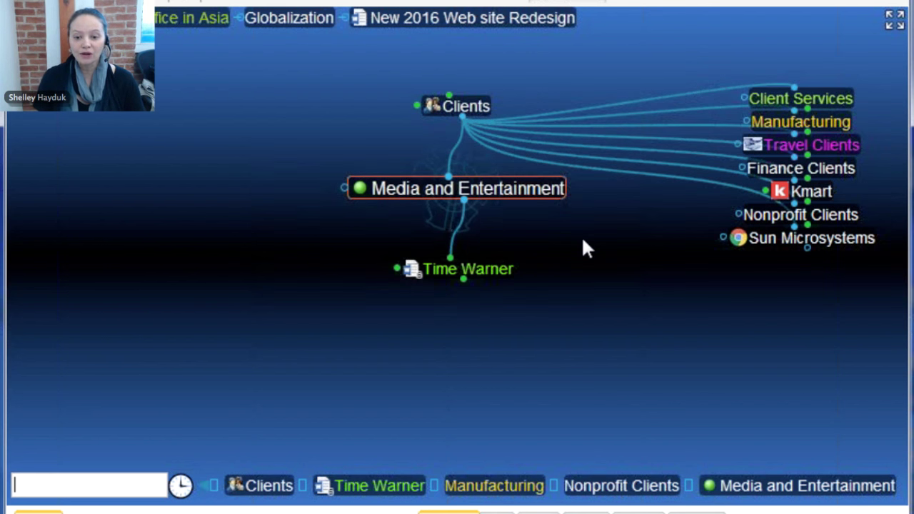
left_click(498, 275)
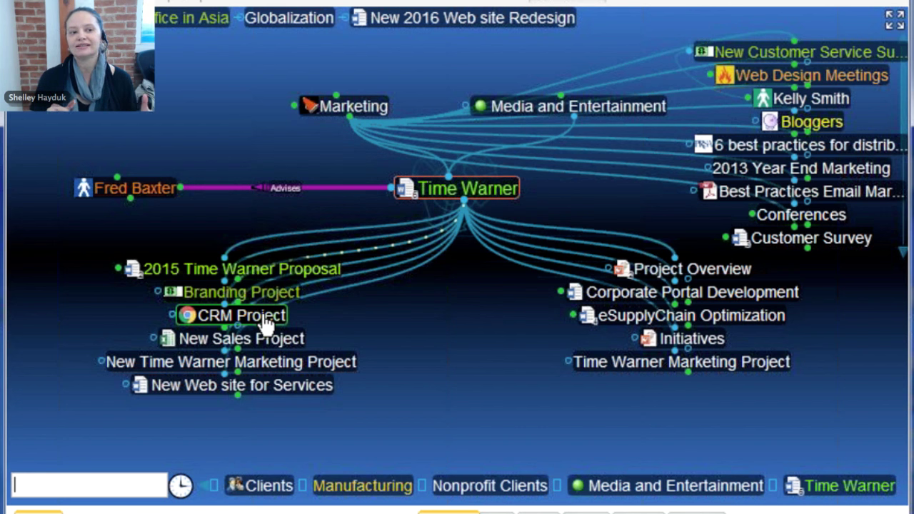
- Move CRM Project from Time Warner's children to a parent position above Marketing
left_click_drag(264, 320, 135, 149)
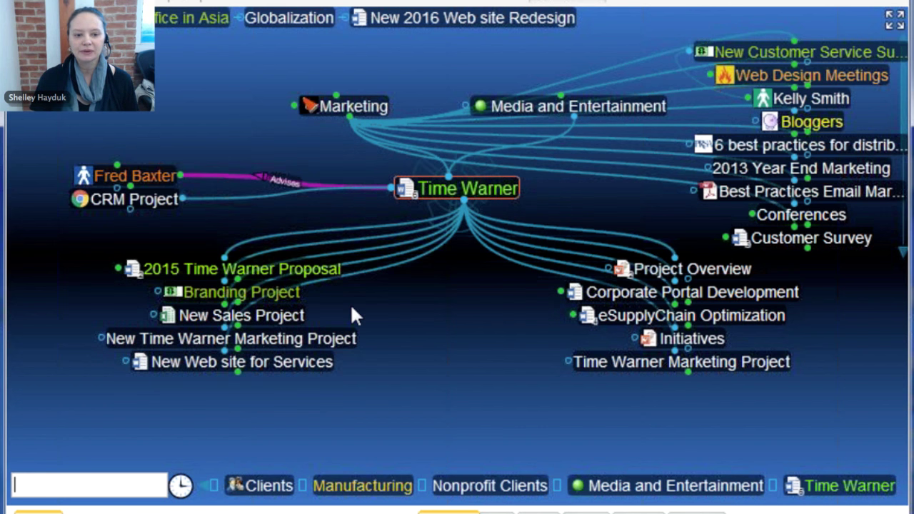
left_click_drag(130, 197, 313, 104)
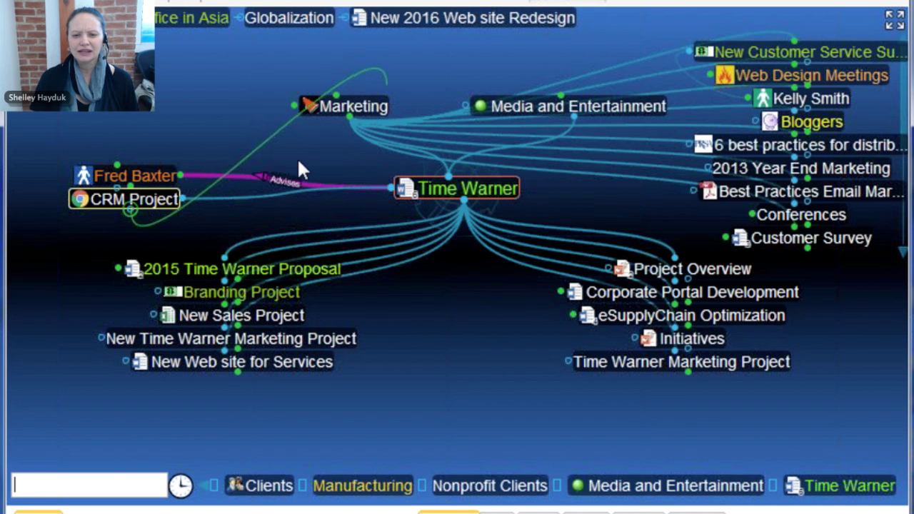
left_click(484, 143)
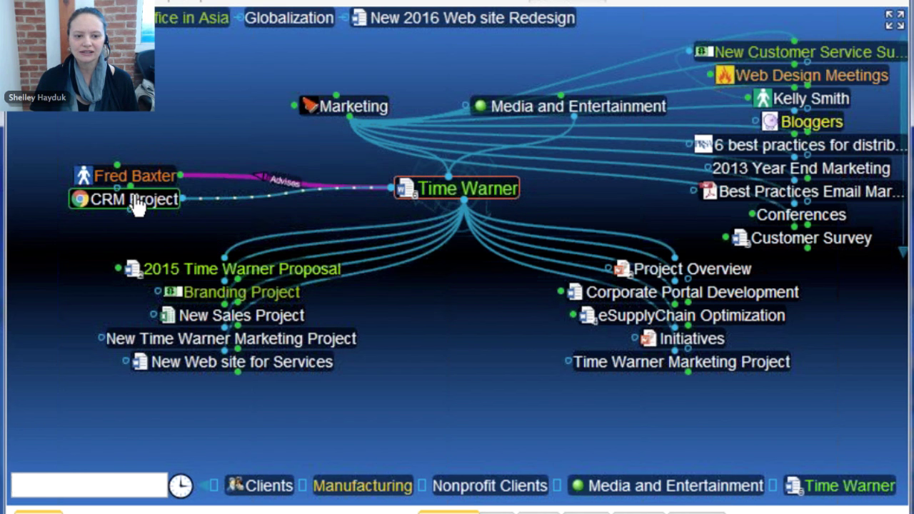
left_click_drag(136, 203, 450, 92)
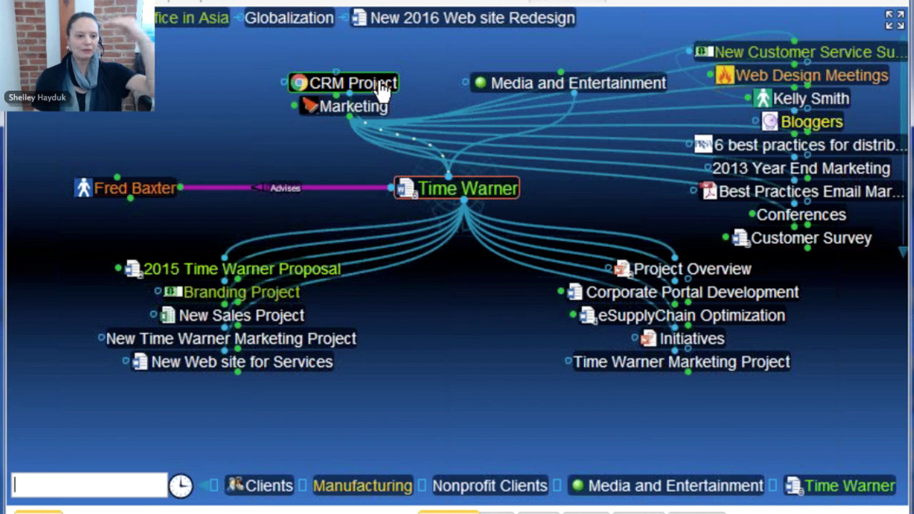
left_click_drag(384, 86, 441, 86)
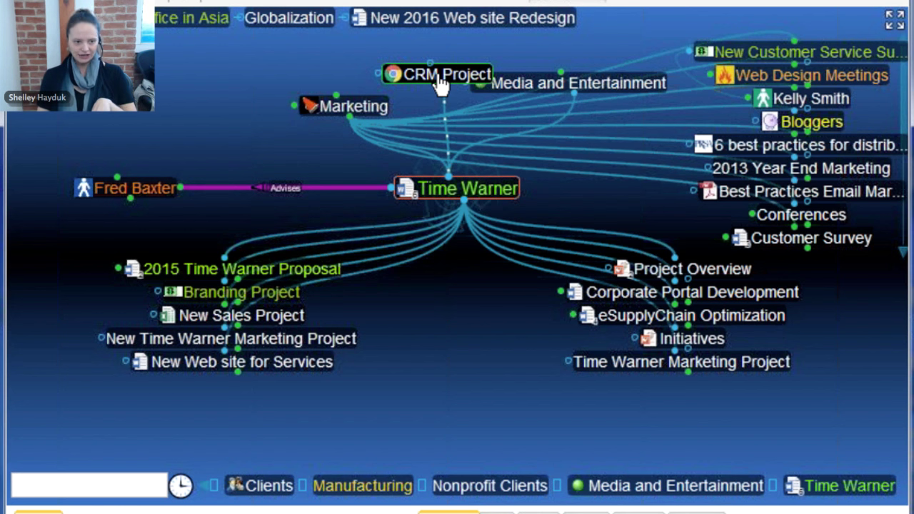
left_click_drag(441, 84, 462, 402)
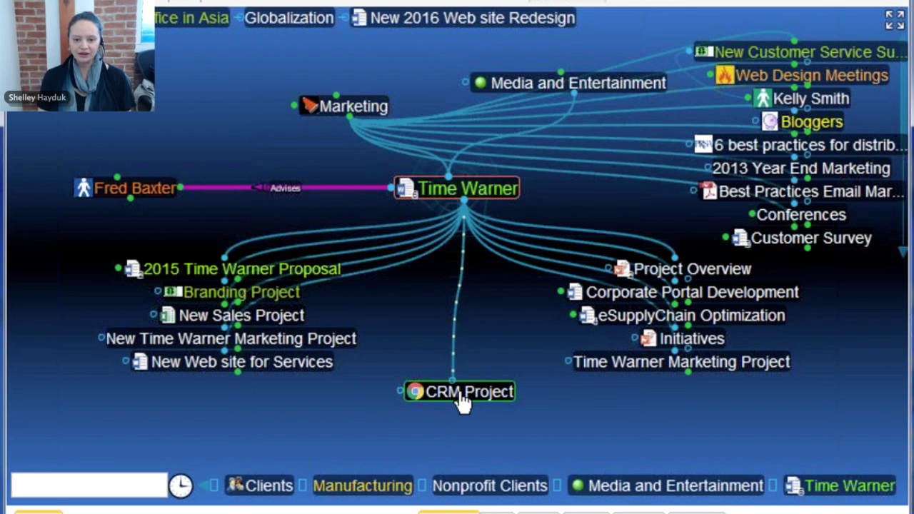
left_click_drag(462, 402, 465, 391)
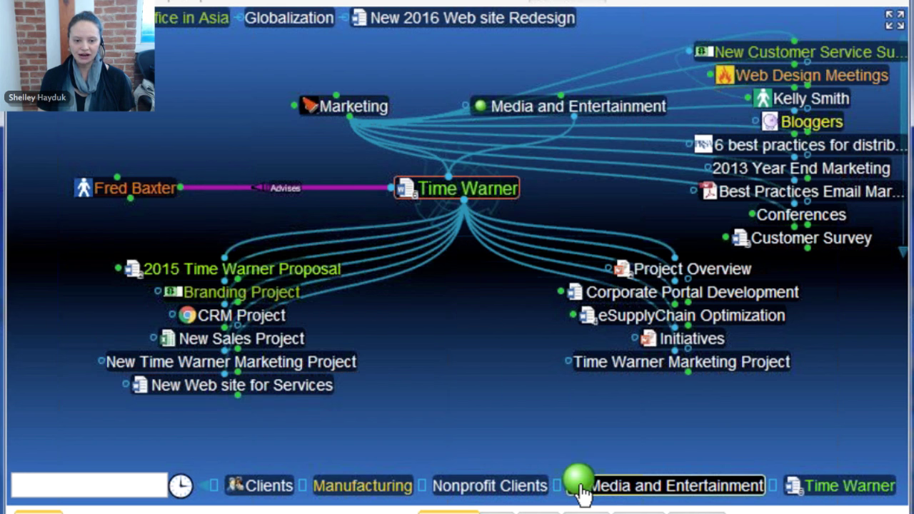
left_click_drag(241, 315, 145, 149)
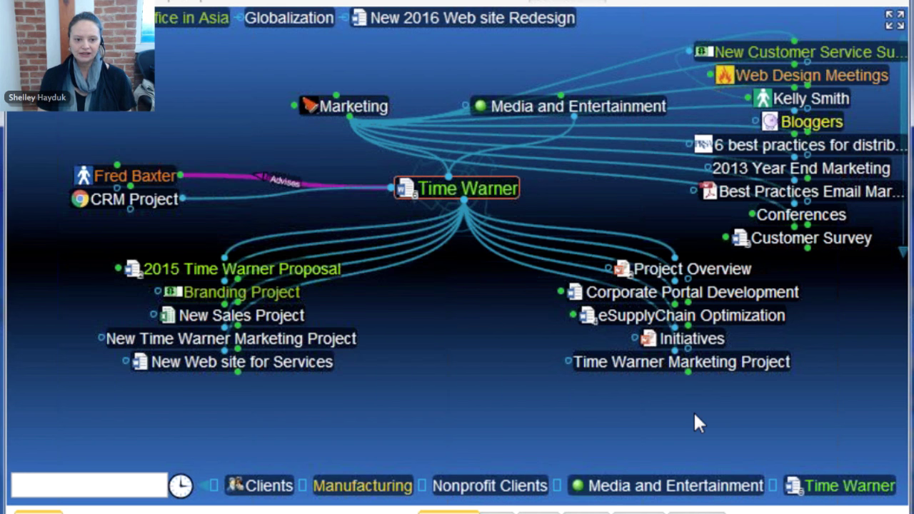
left_click_drag(171, 201, 497, 78)
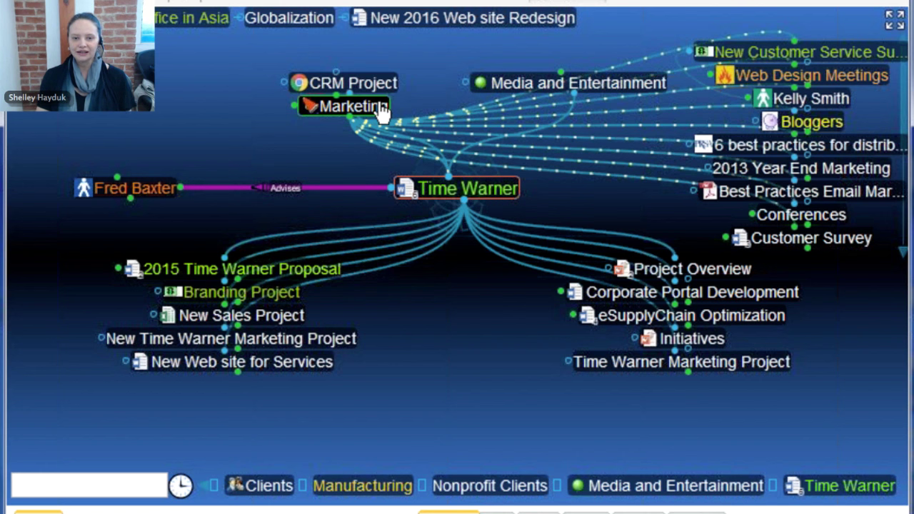
- Add the existing CRM Project thought as a child of Marketing
left_click(353, 106)
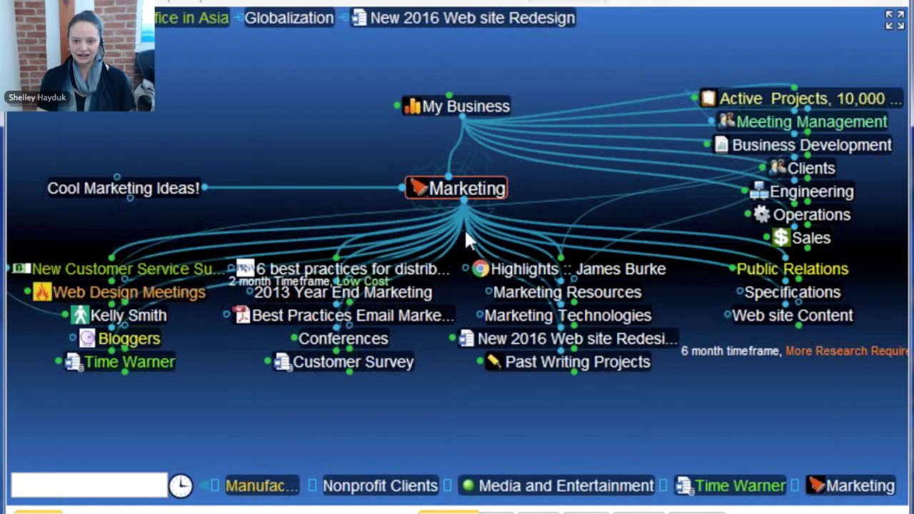
left_click_drag(462, 198, 454, 398)
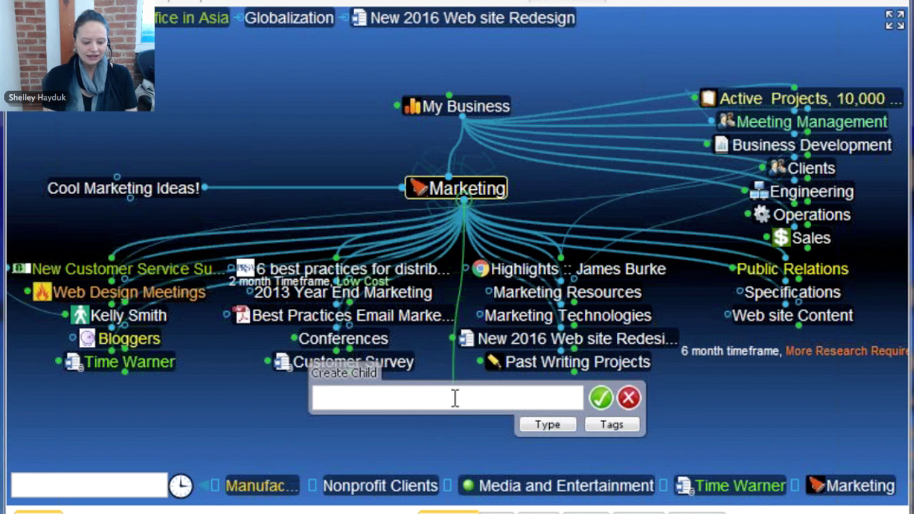
type("crm")
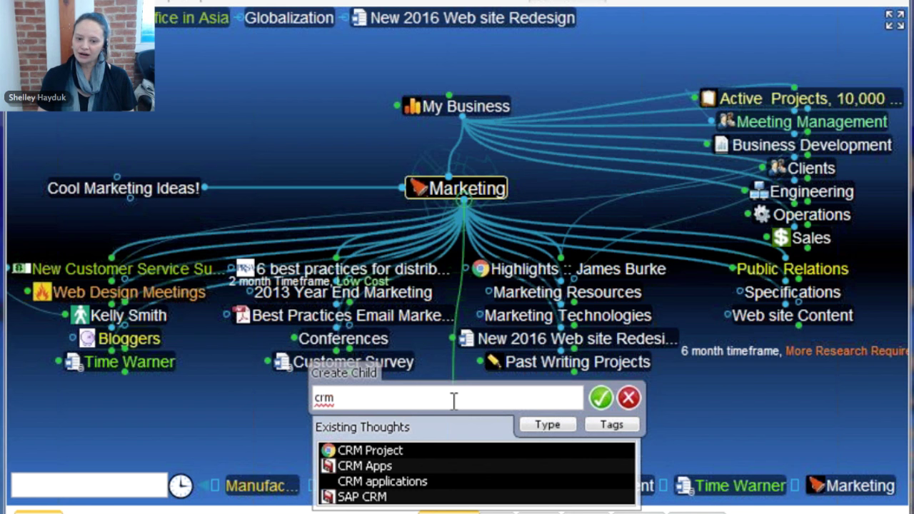
left_click(390, 453)
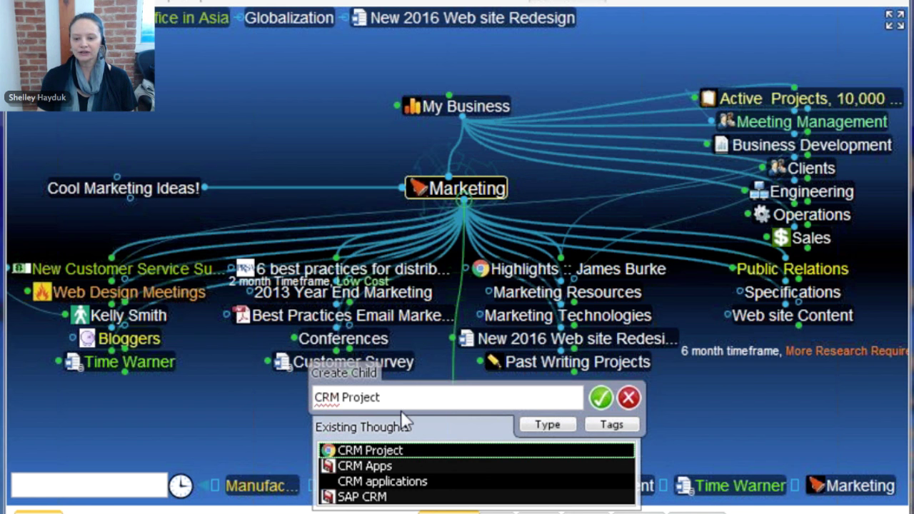
left_click(600, 397)
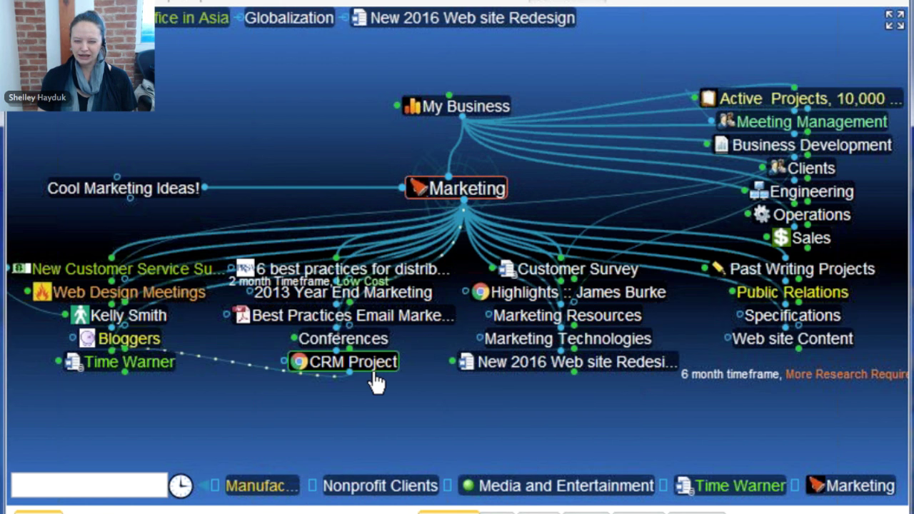
- Remove the link between CRM Project and Time Warner, then return to Time Warner
left_click(373, 375)
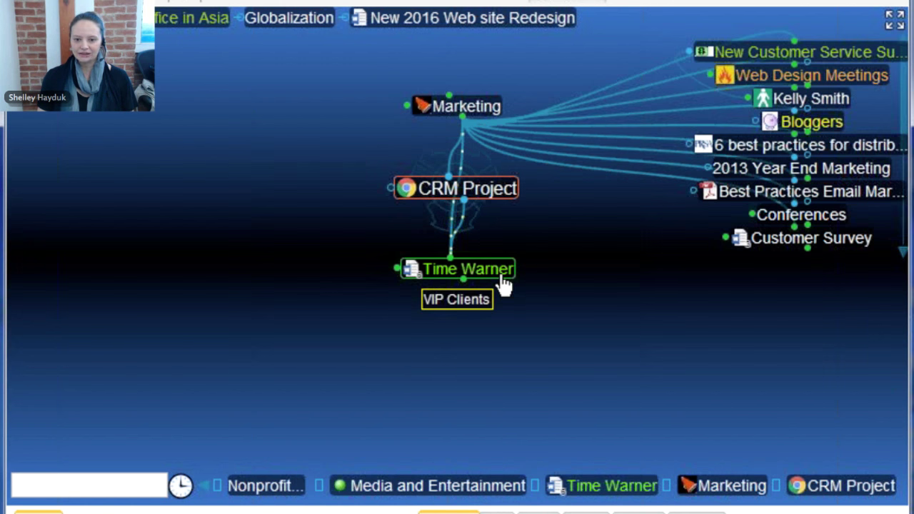
left_click(500, 272)
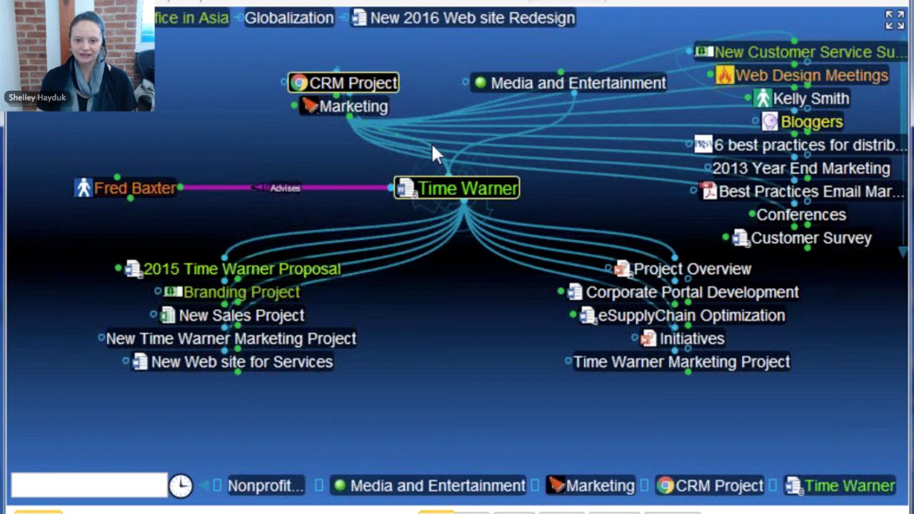
left_click(386, 84)
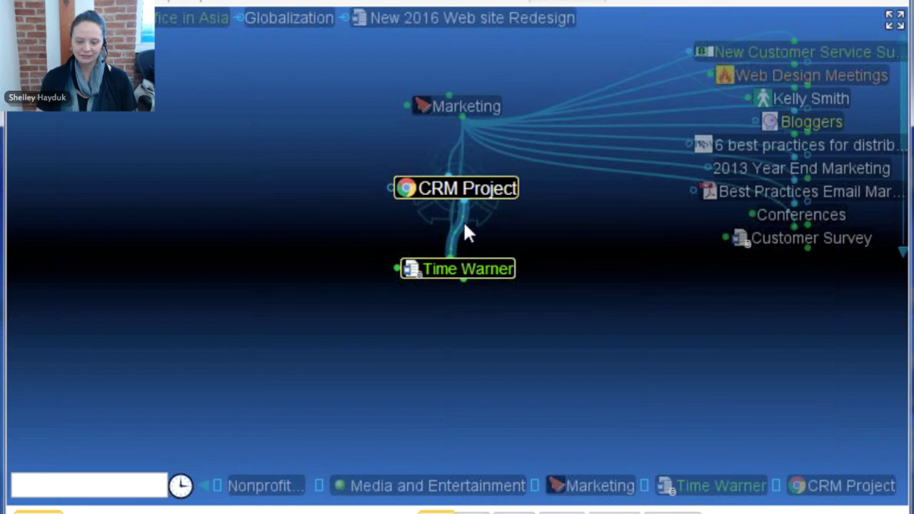
right_click(463, 225)
left_click(509, 238)
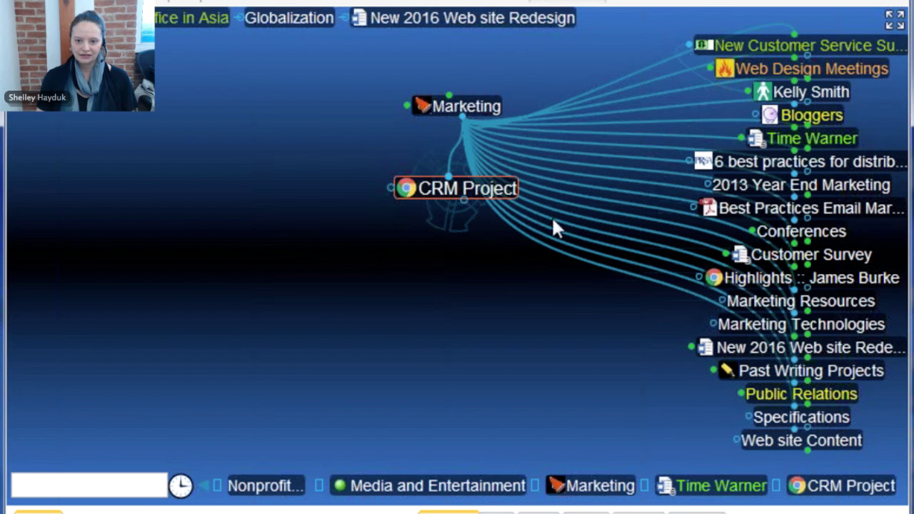
left_click(484, 104)
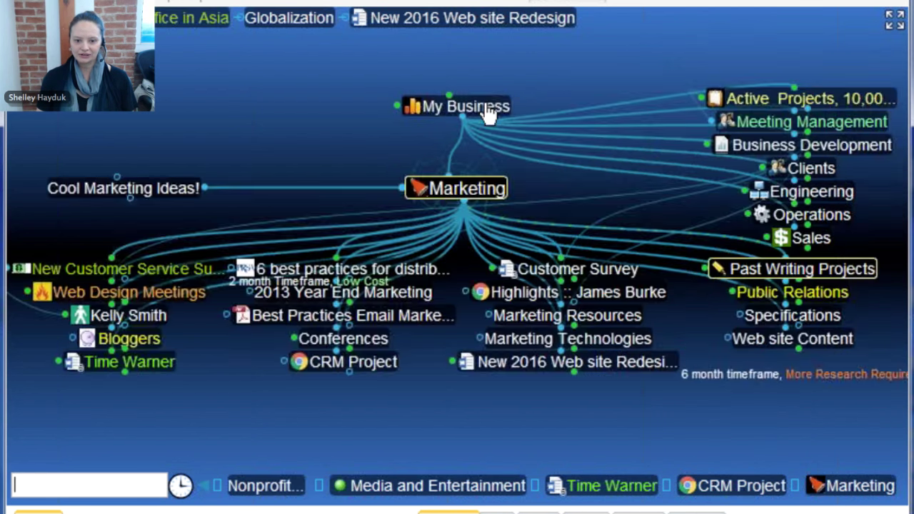
left_click(343, 362)
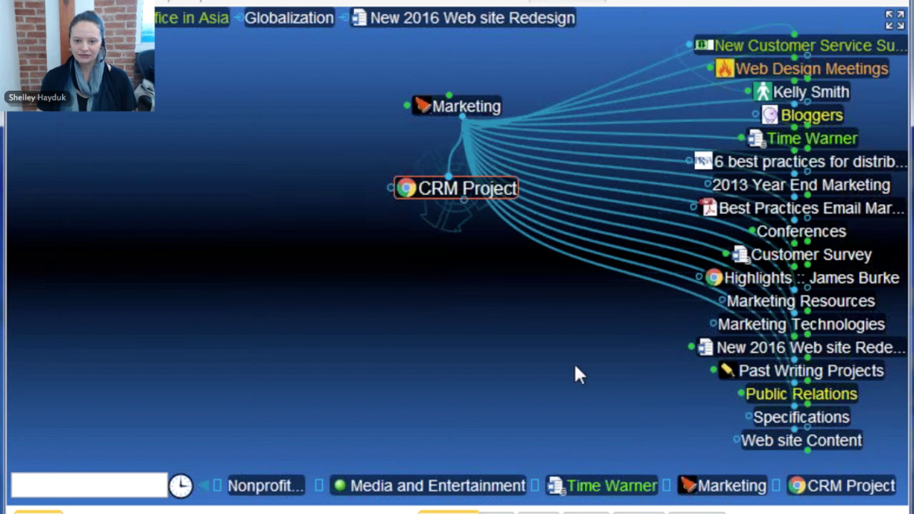
left_click(604, 486)
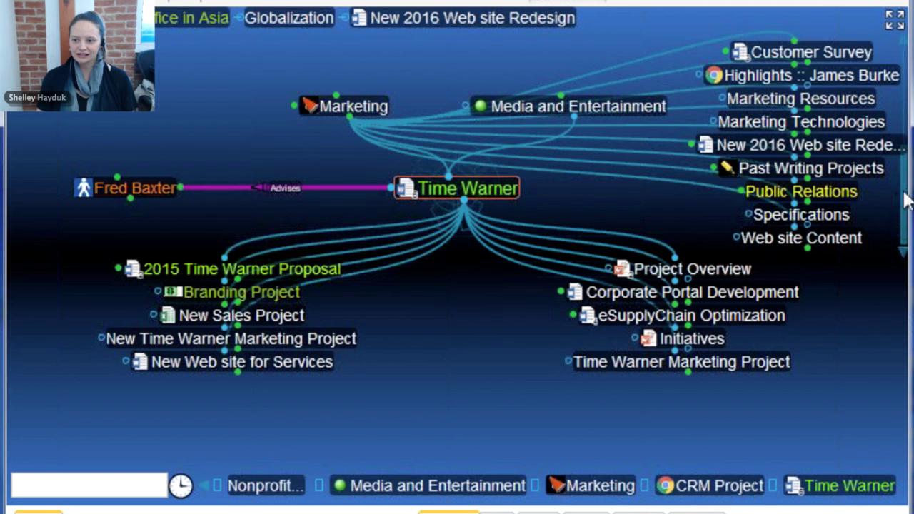
- Drag Time Warner's advisor into the parent and child zones, leave it as a jump, and focus on it
left_click_drag(909, 200, 901, 146)
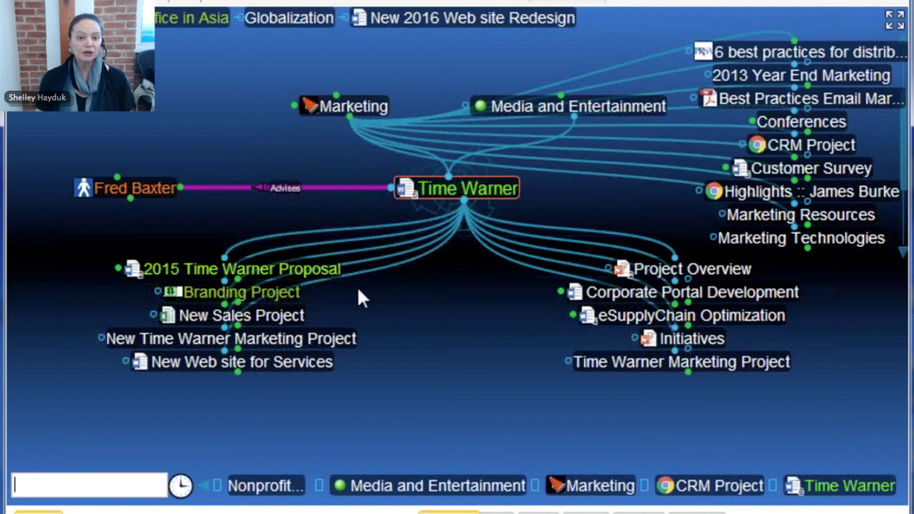
left_click_drag(164, 187, 454, 112)
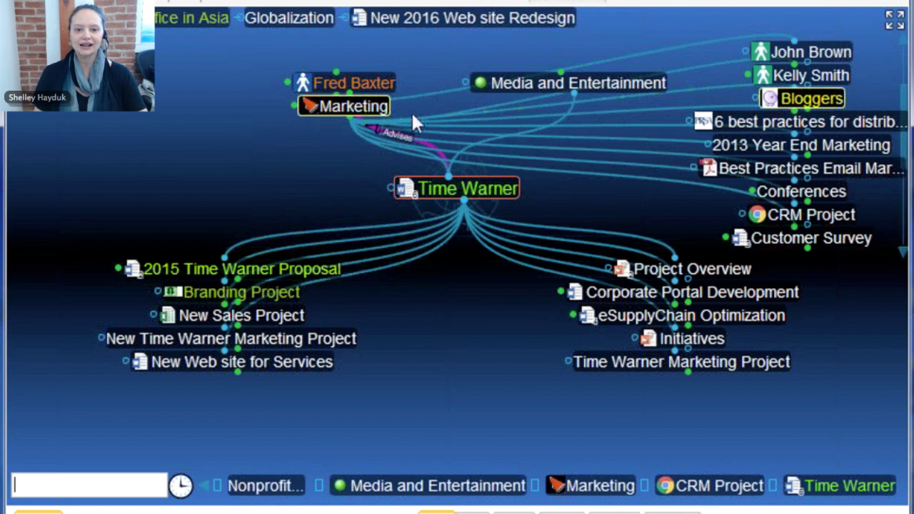
left_click_drag(379, 92, 148, 139)
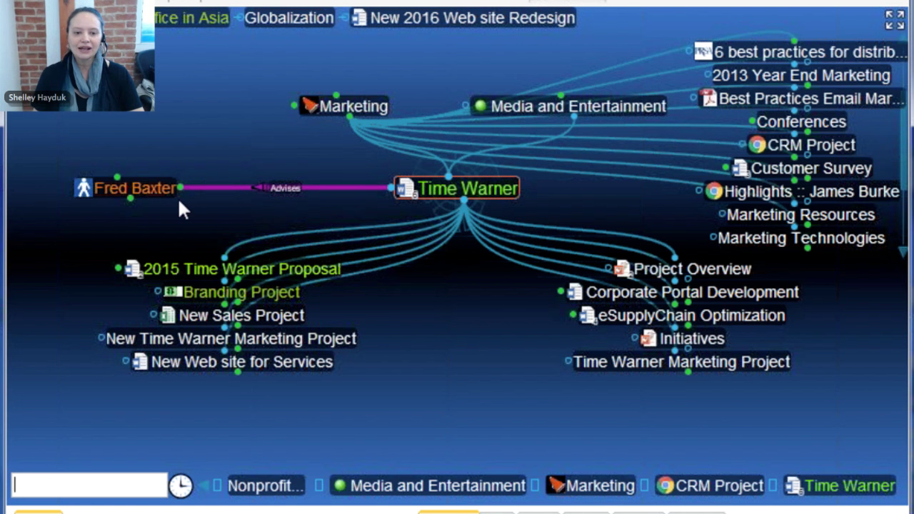
left_click_drag(127, 188, 503, 96)
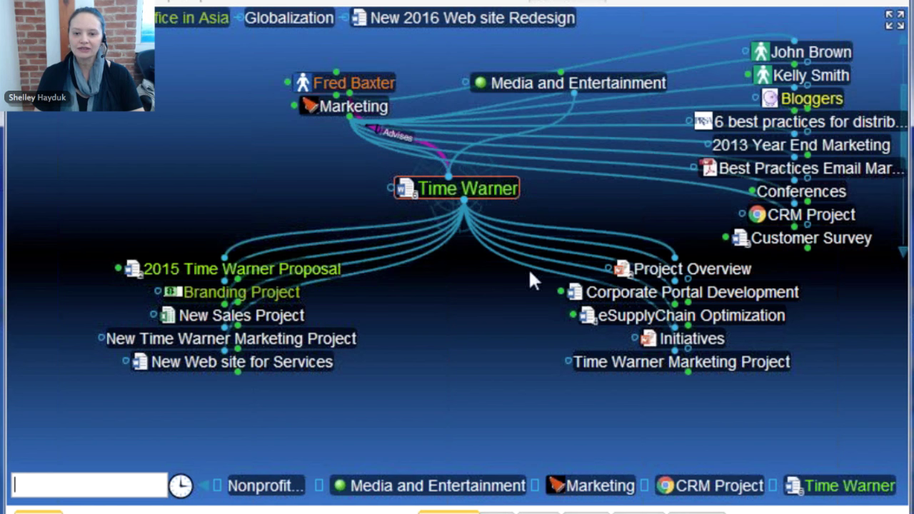
left_click_drag(373, 90, 472, 349)
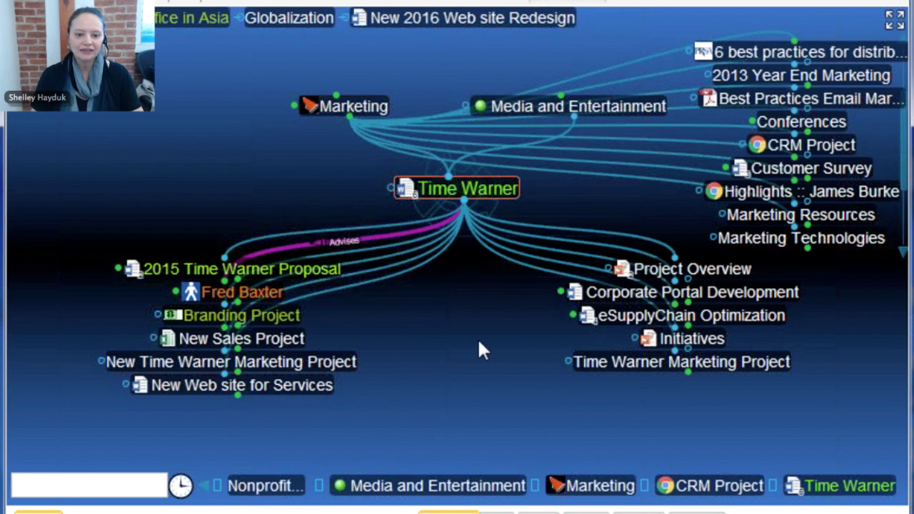
left_click_drag(265, 300, 157, 146)
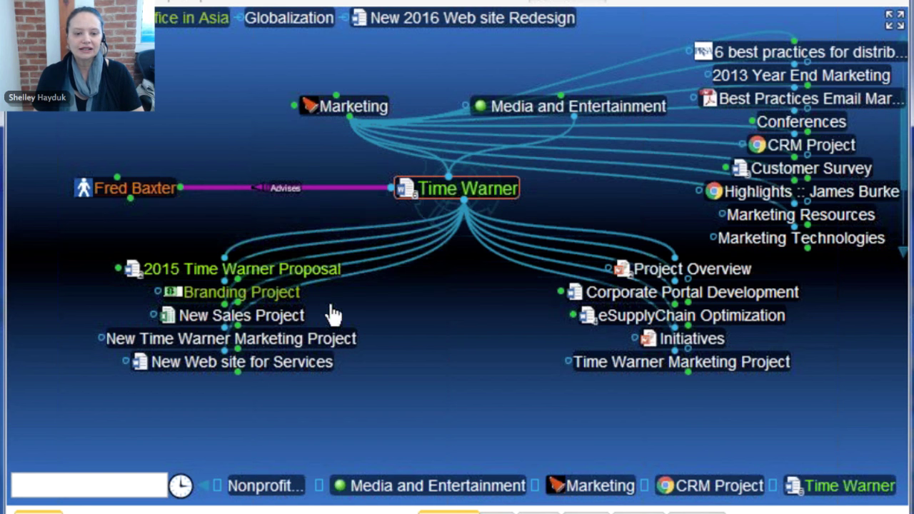
left_click(153, 188)
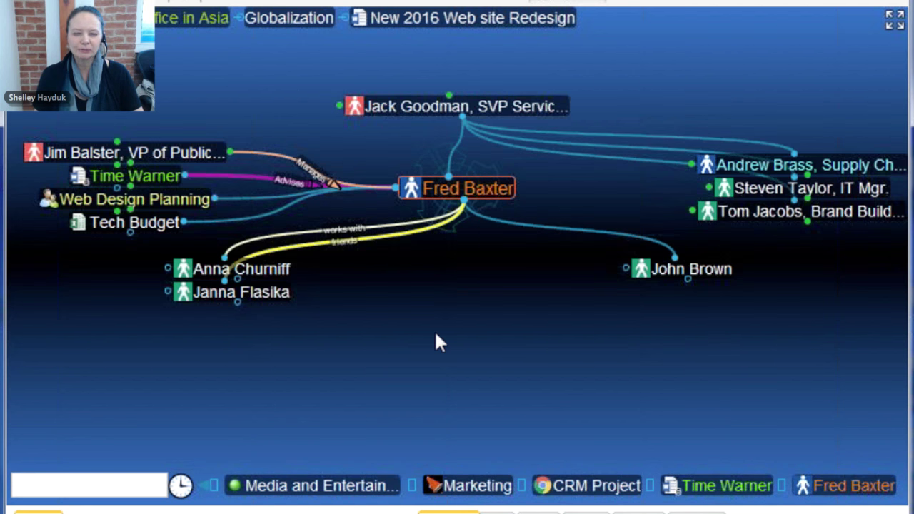
- Navigate from SVP Services through VP Sales and its team members, ending centred on Managers
left_click(520, 122)
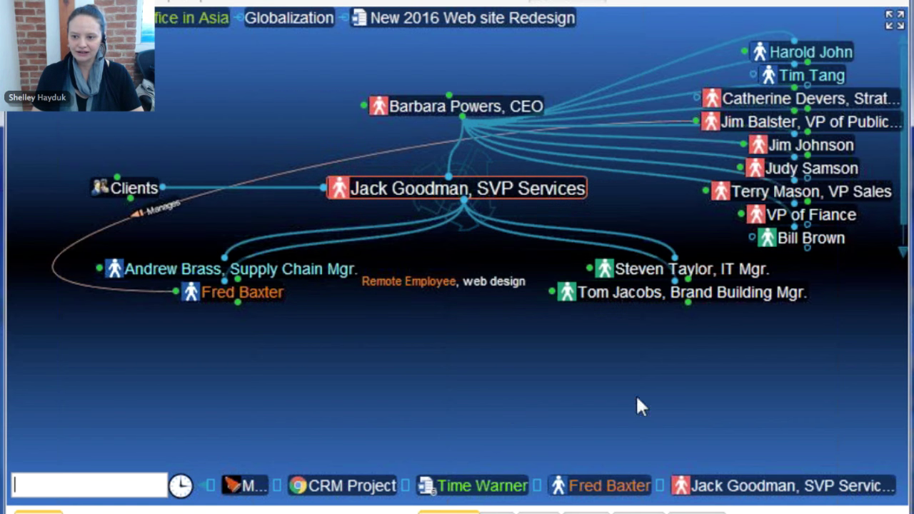
left_click(857, 192)
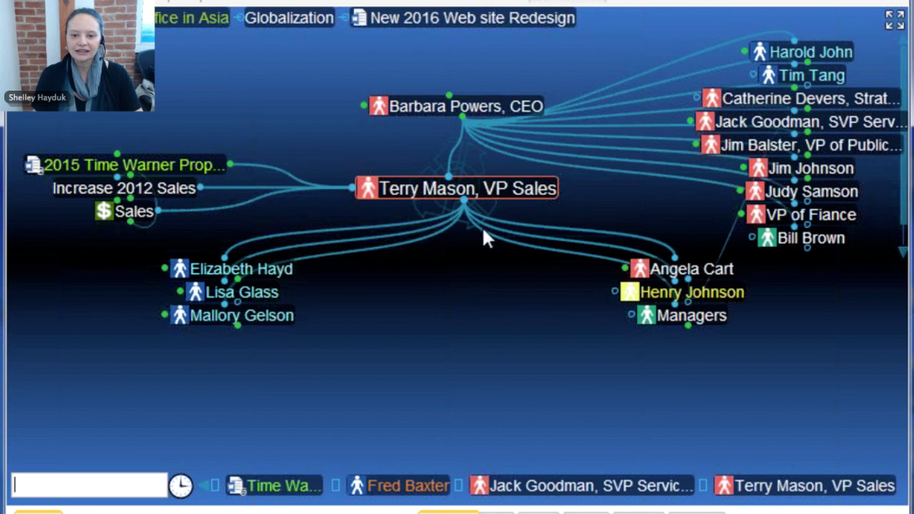
left_click(275, 272)
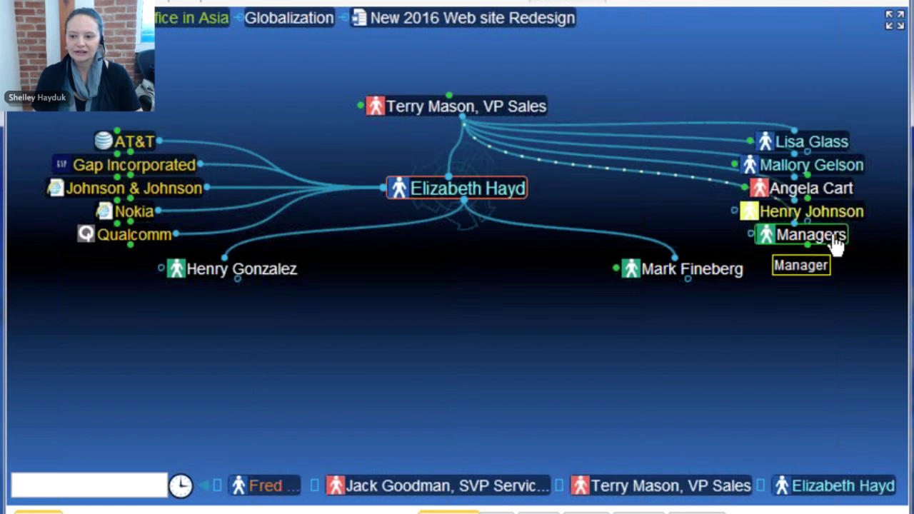
left_click(834, 241)
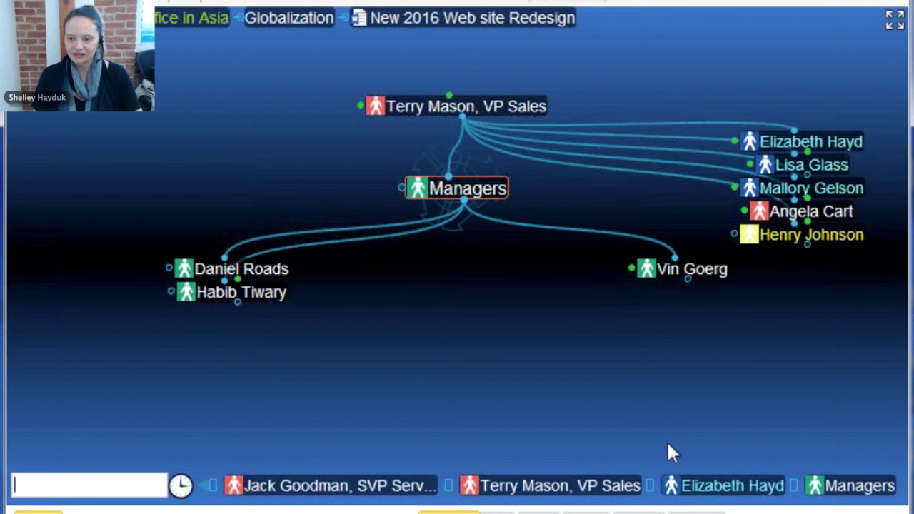
left_click(830, 212)
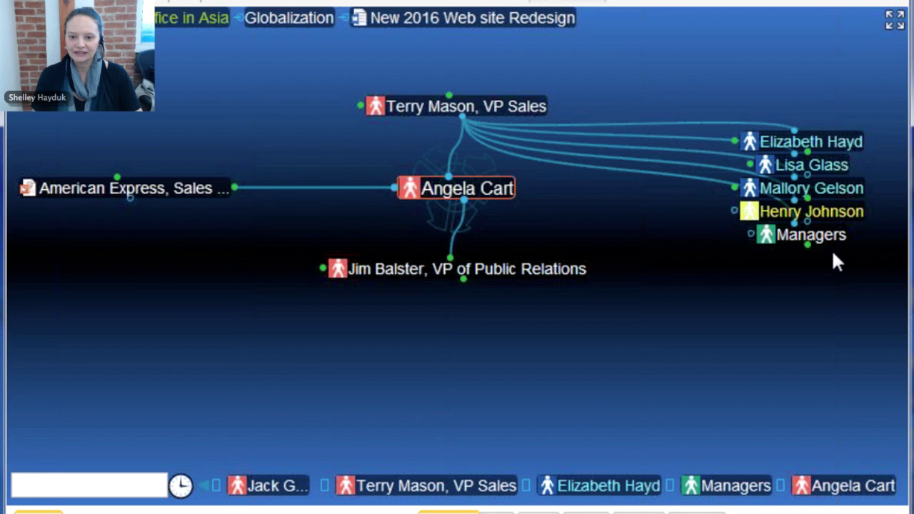
left_click(537, 108)
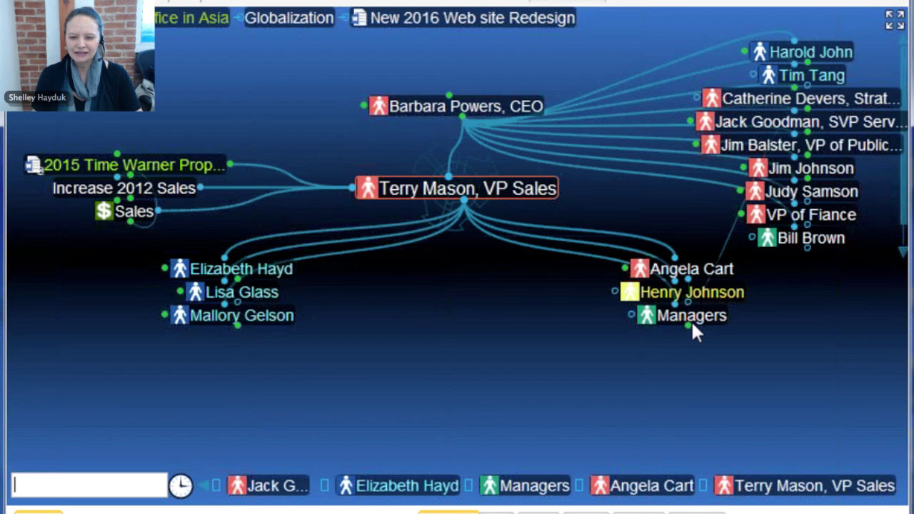
left_click(700, 323)
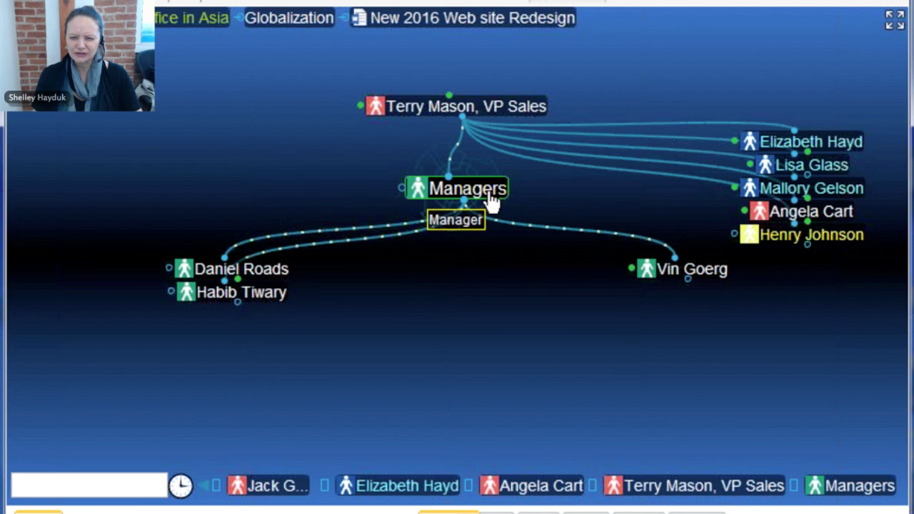
left_click(527, 111)
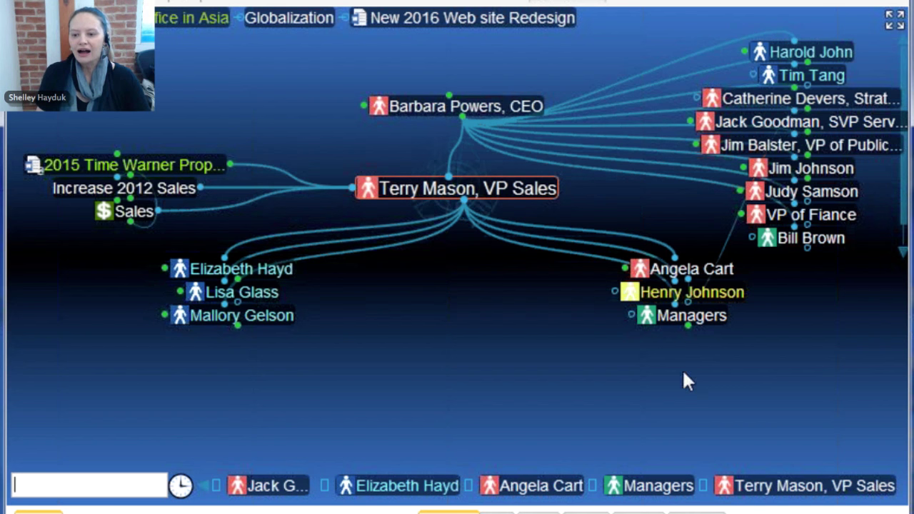
left_click(696, 325)
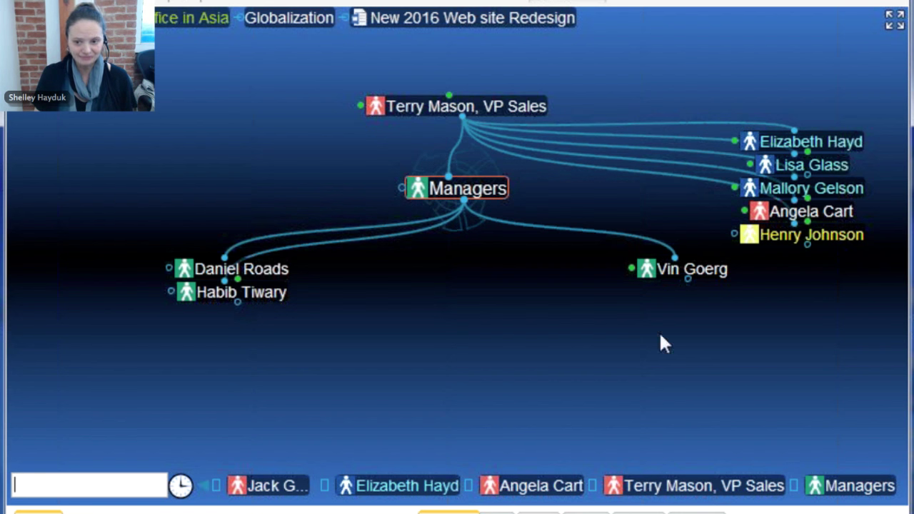
left_click_drag(683, 269, 549, 320)
left_click(722, 311)
left_click_drag(686, 271, 762, 204)
left_click_drag(295, 281, 865, 205)
left_click_drag(483, 271, 778, 184)
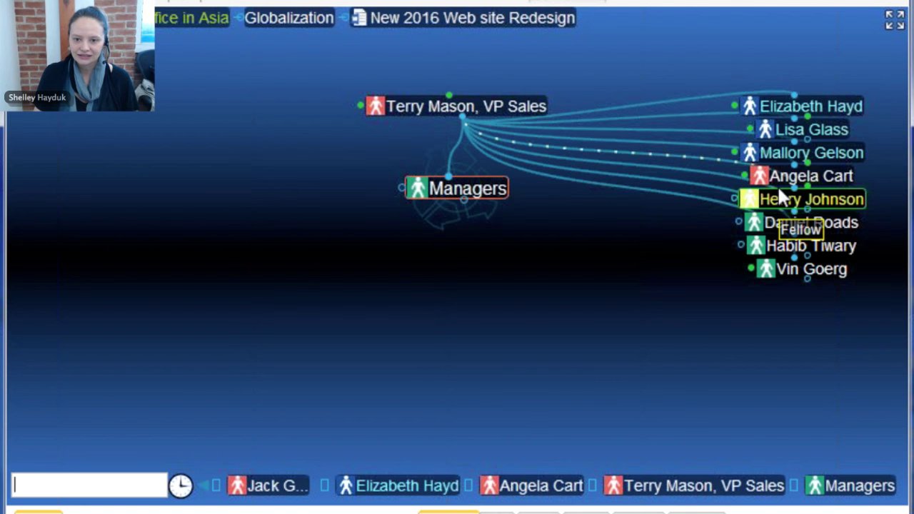
left_click(522, 122)
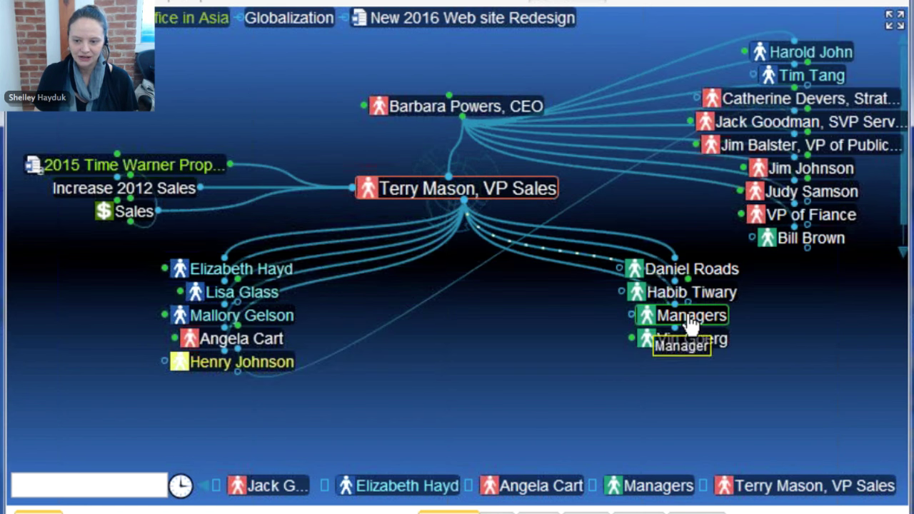
left_click(686, 322)
left_click_drag(772, 275, 457, 324)
left_click_drag(812, 249, 582, 323)
left_click_drag(786, 247, 505, 341)
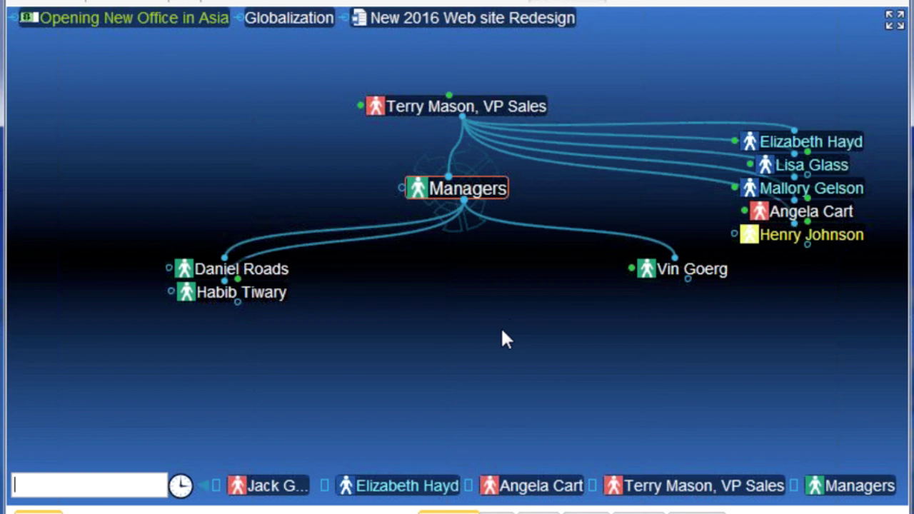
- Select the three people under Managers and centre on the VP Sales thought
left_click(460, 197)
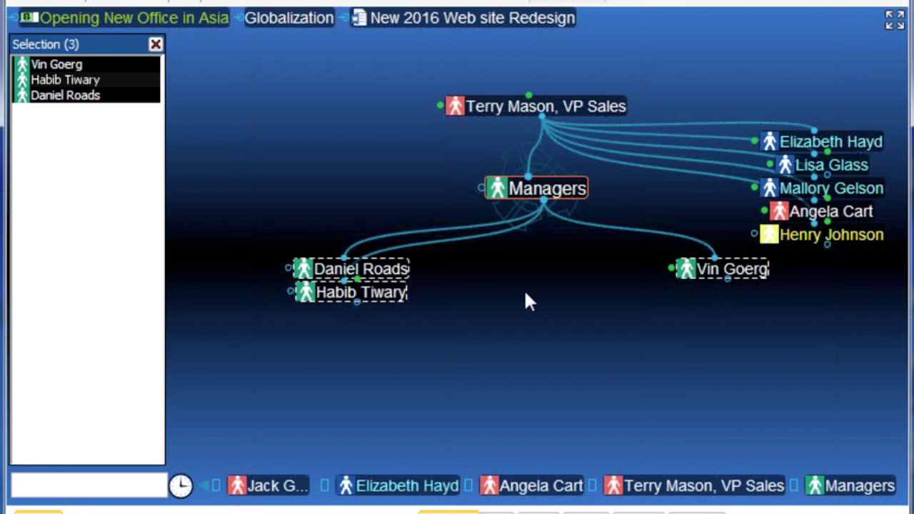
left_click(606, 114)
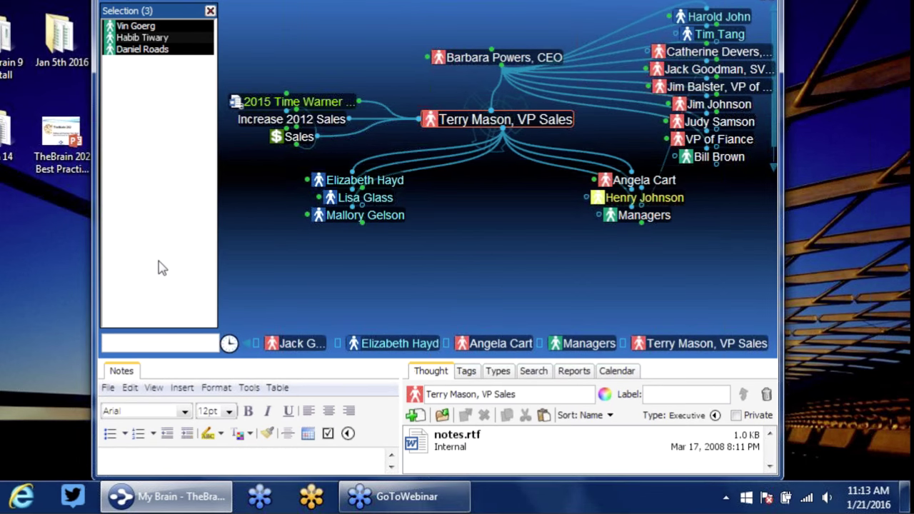
- Link the three selected managers to VP Sales as jumps, then parents, finally as children, and clear the selection
right_click(99, 372)
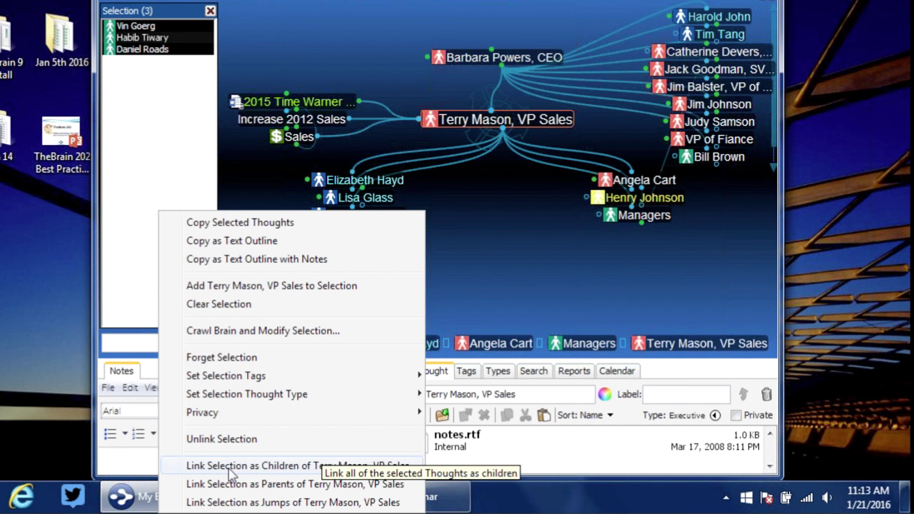
left_click(272, 474)
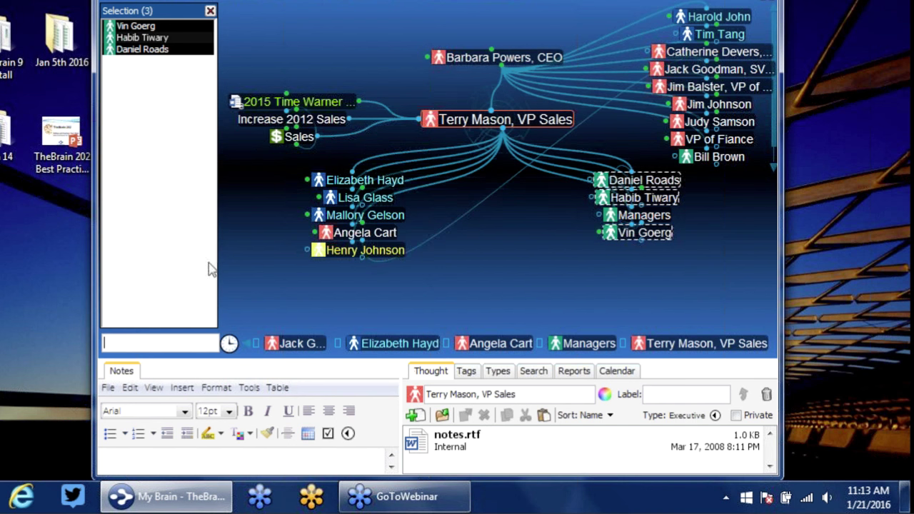
right_click(156, 244)
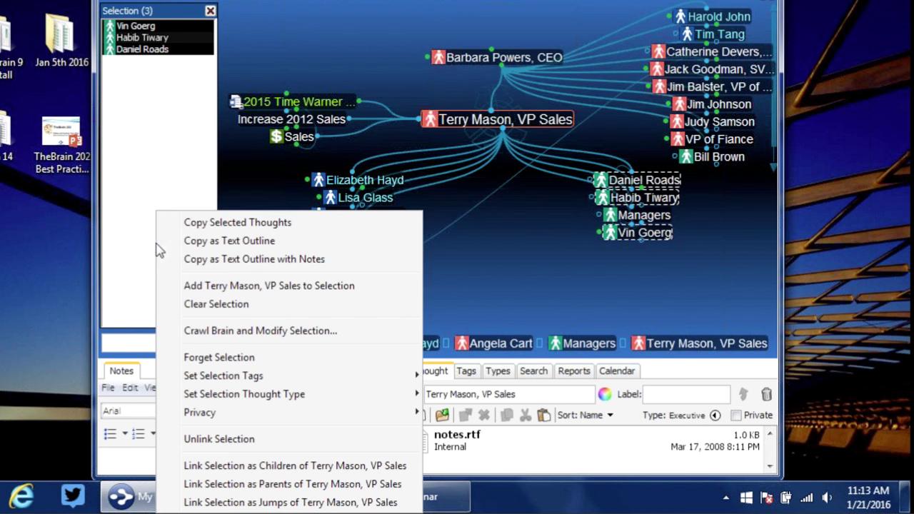
left_click(226, 502)
mouse_move(227, 507)
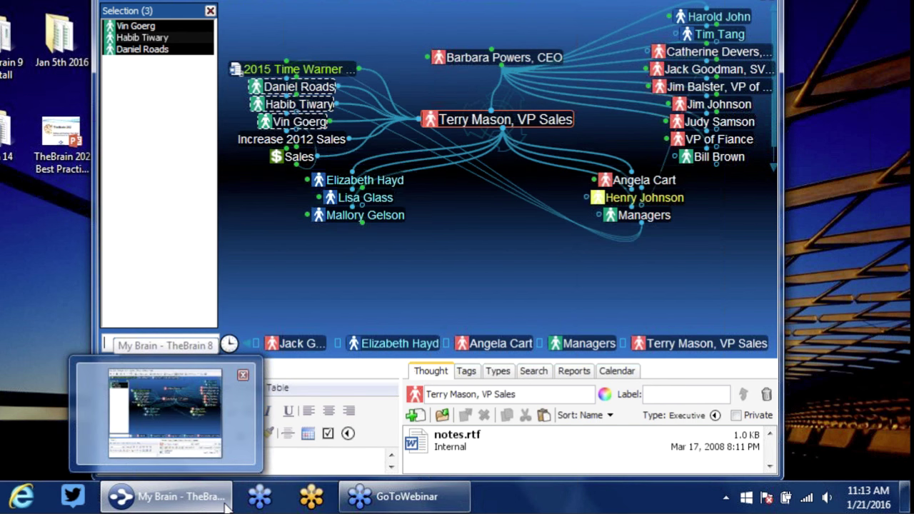
right_click(169, 261)
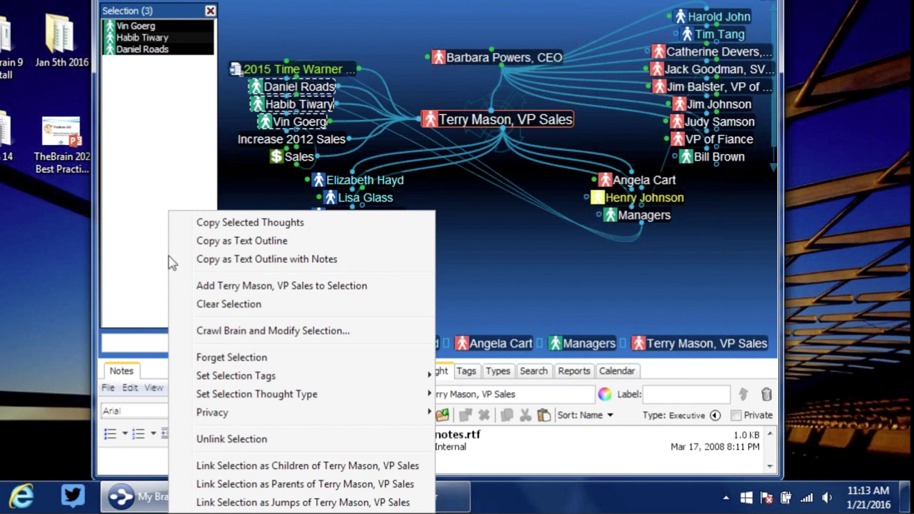
left_click(275, 486)
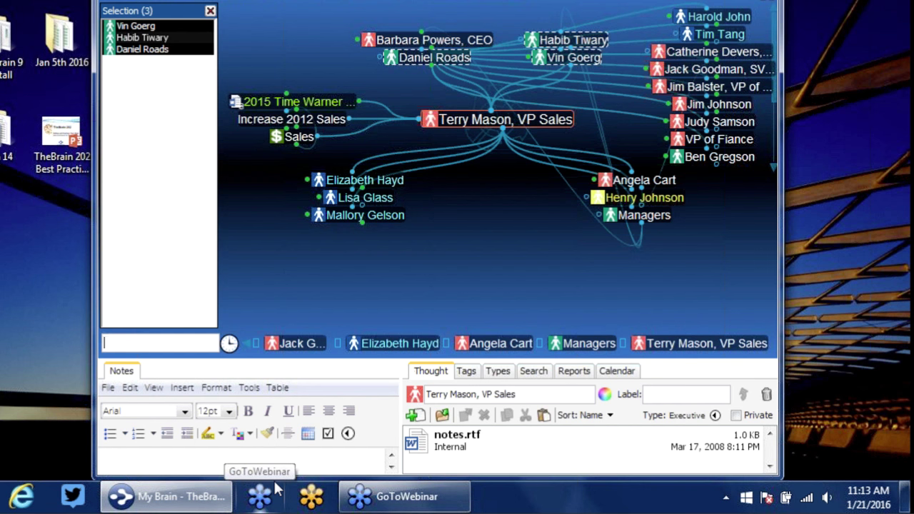
right_click(161, 187)
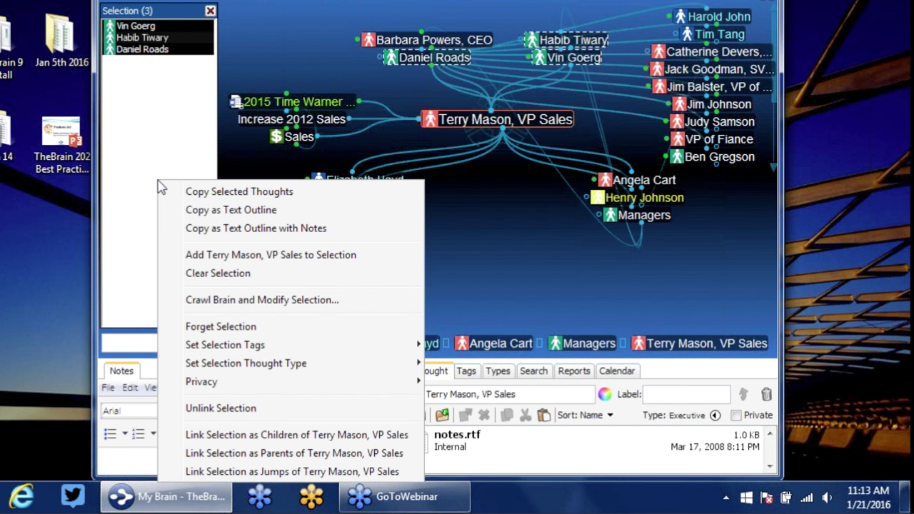
left_click(271, 437)
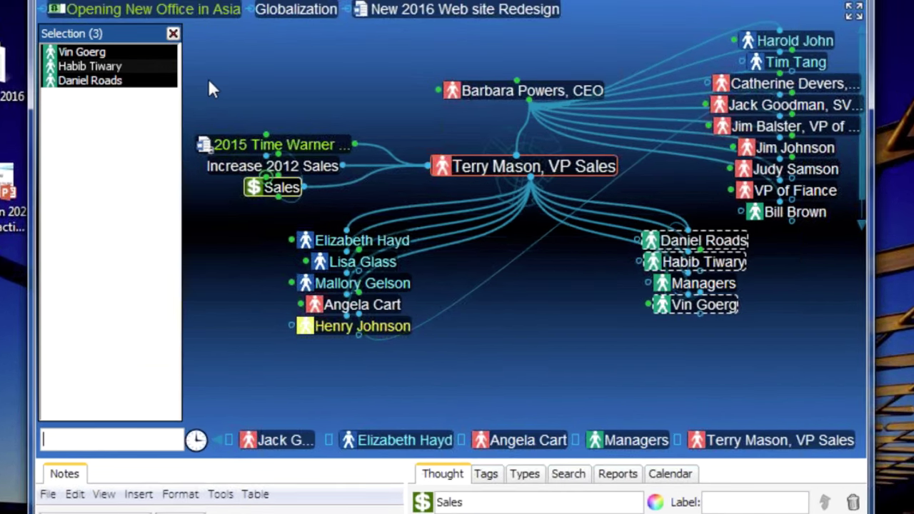
left_click(209, 12)
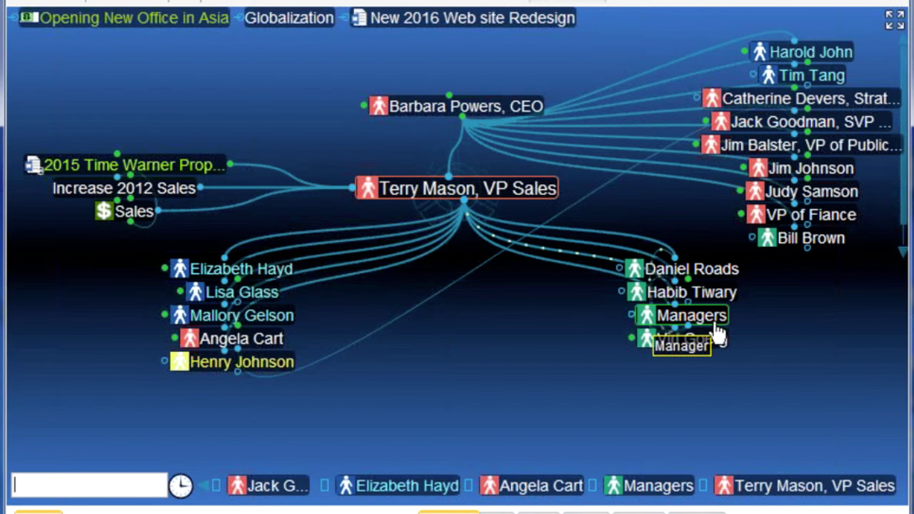
left_click(714, 323)
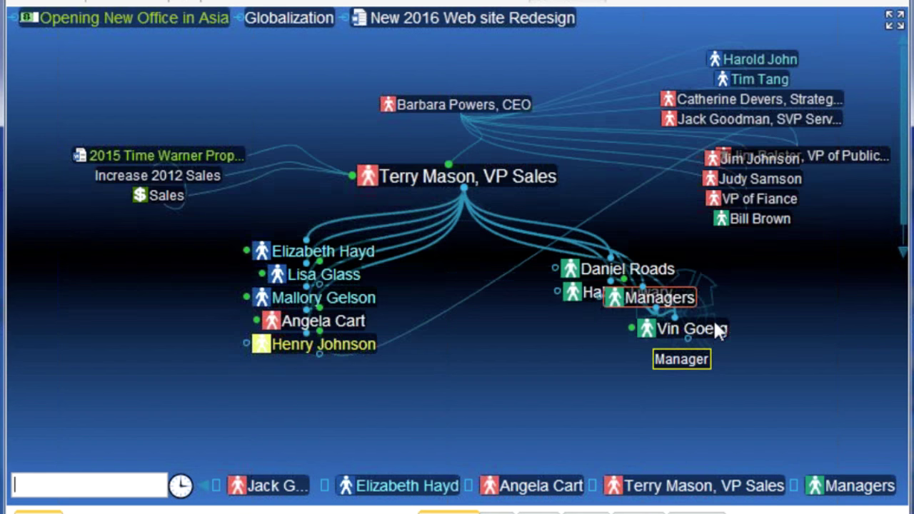
left_click(515, 109)
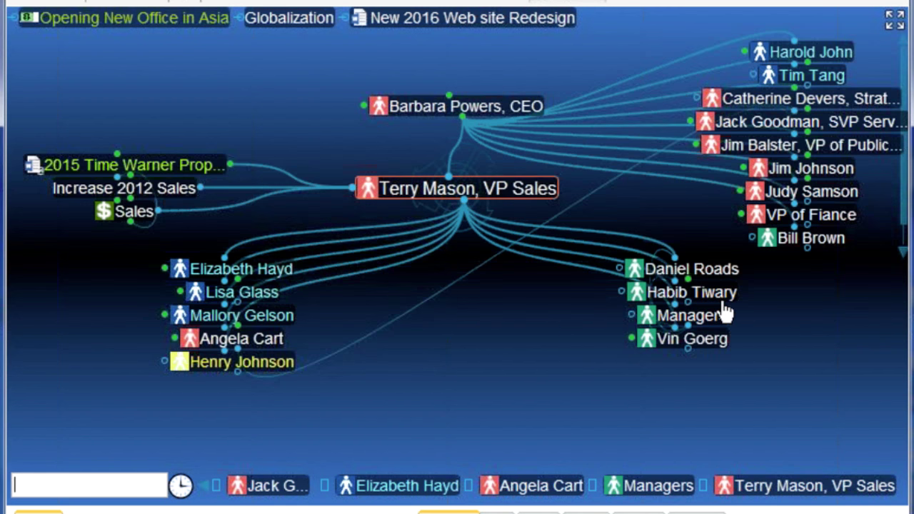
right_click(690, 318)
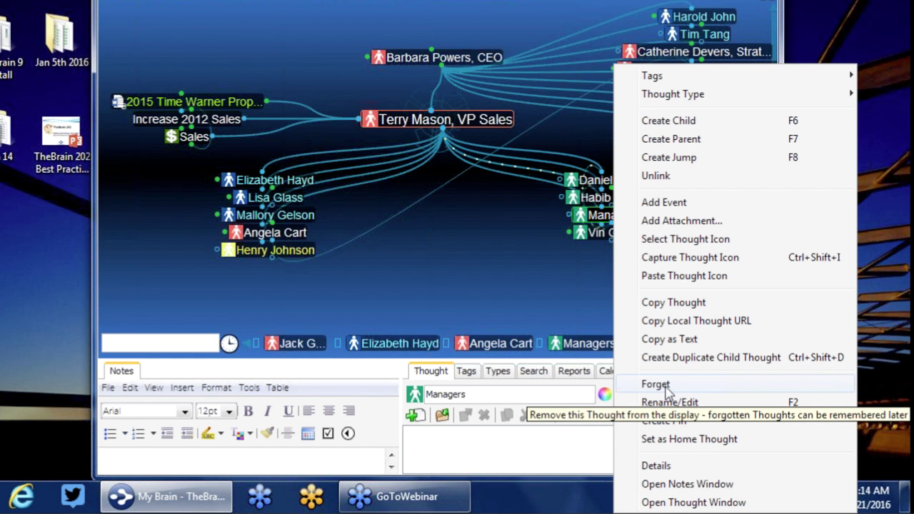
left_click(656, 385)
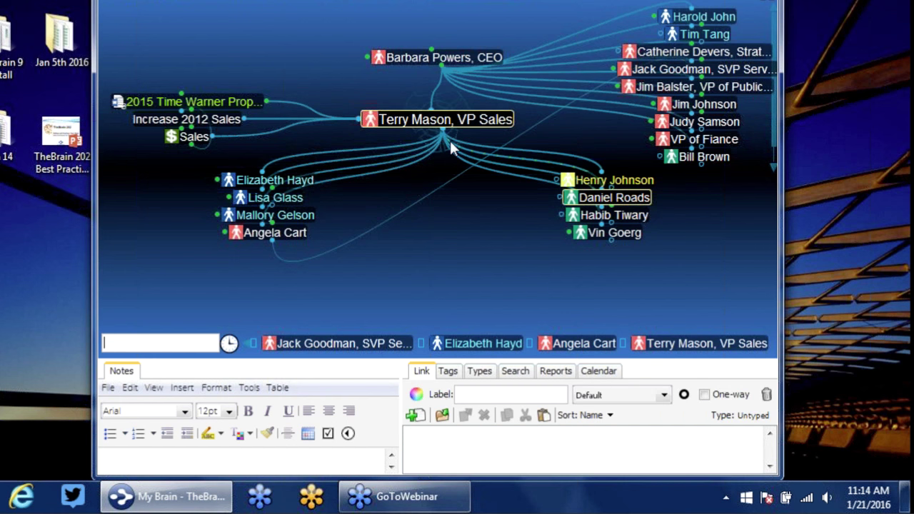
left_click_drag(448, 139, 457, 250)
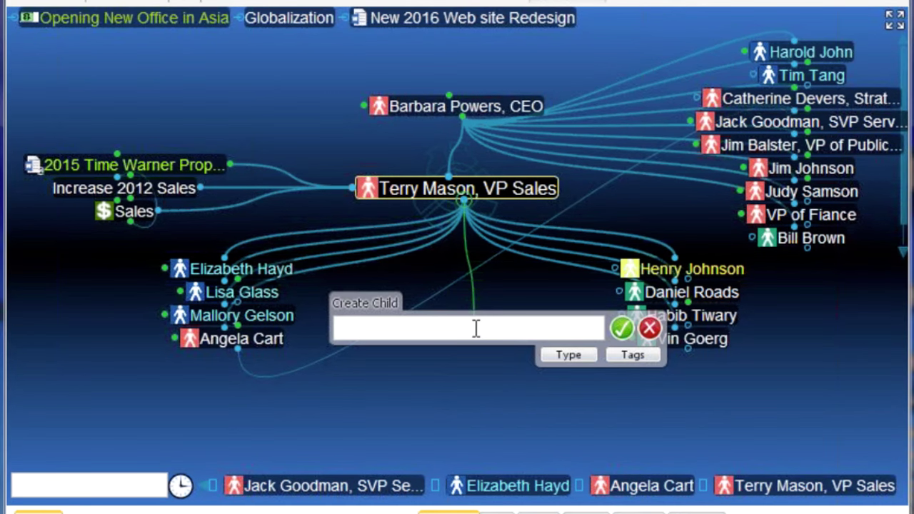
type("Temper")
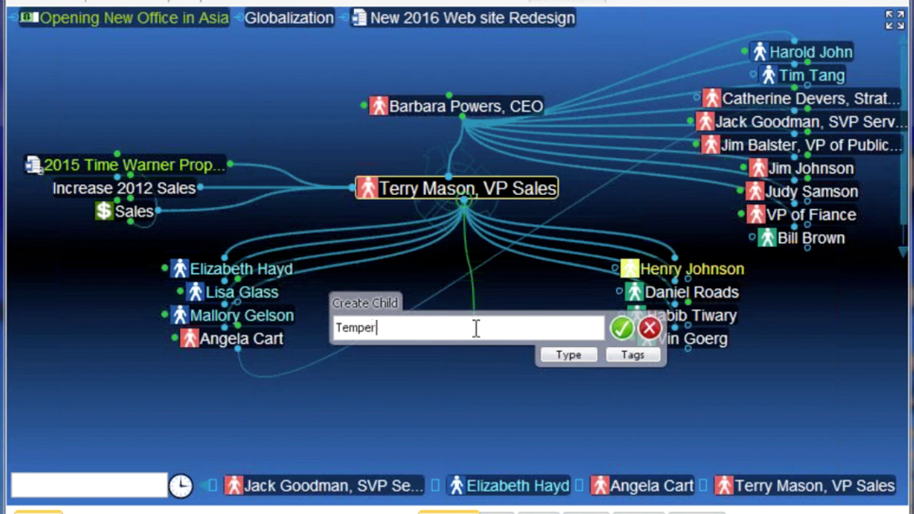
type("ary S")
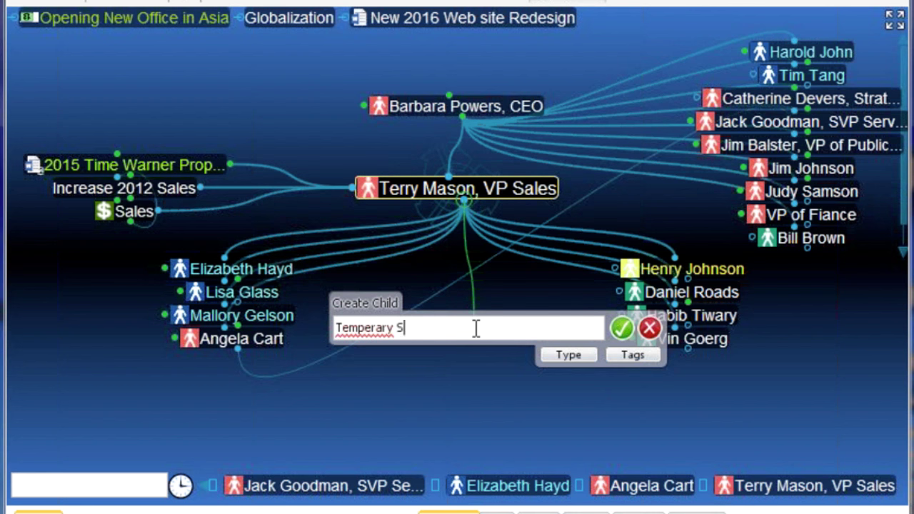
type("taff Me")
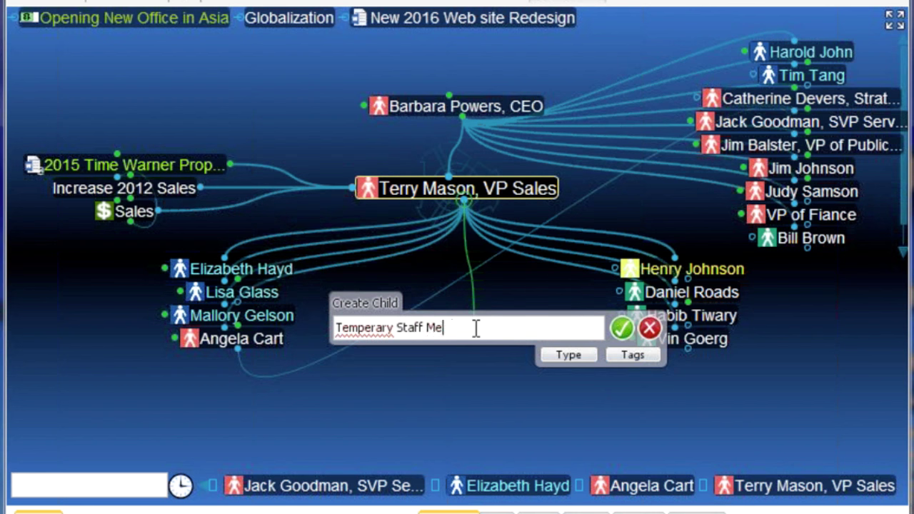
type("mber")
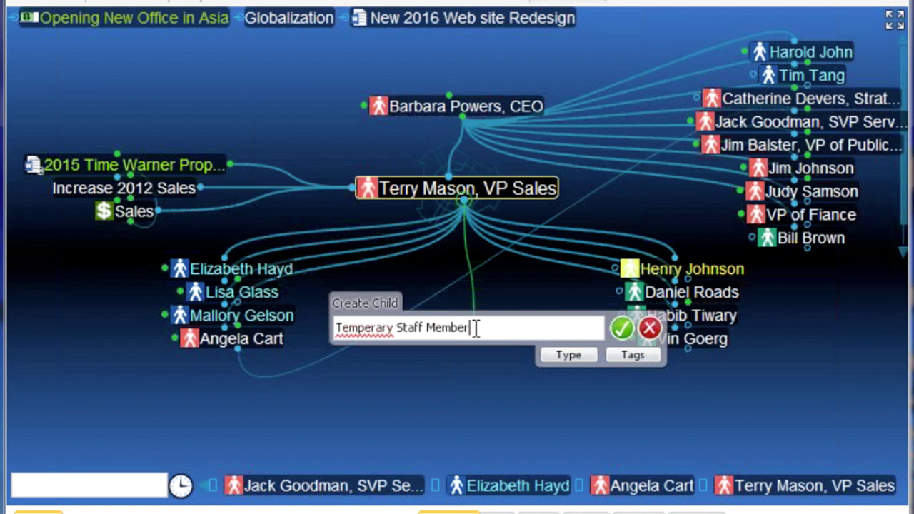
right_click(375, 334)
left_click(421, 350)
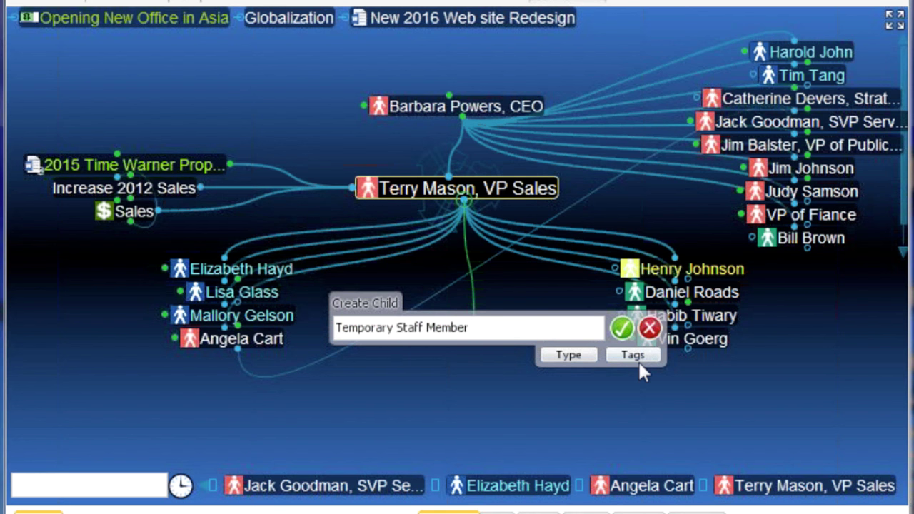
left_click(575, 358)
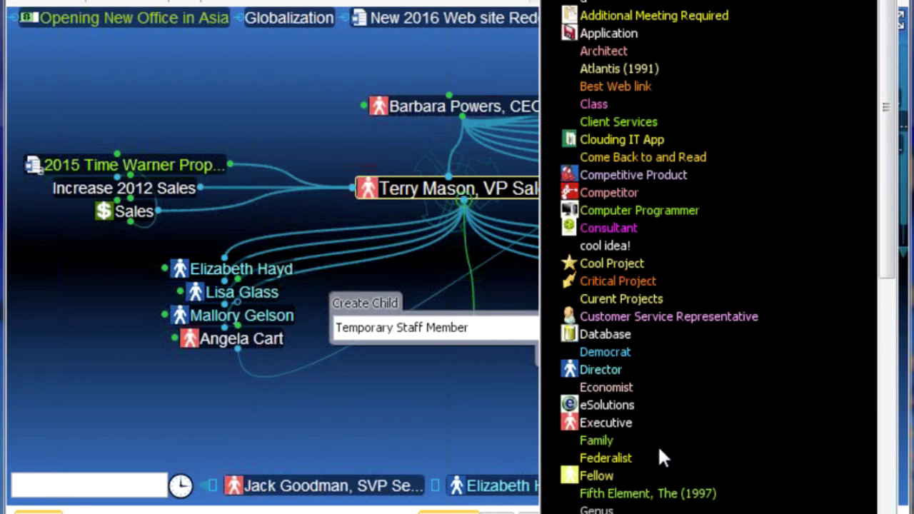
scroll(660, 456, "down", 3)
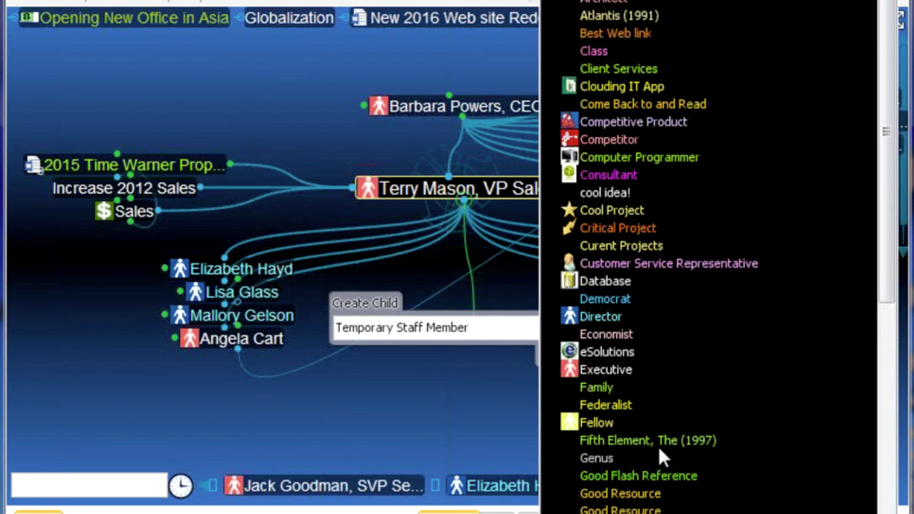
scroll(657, 445, "down", 7)
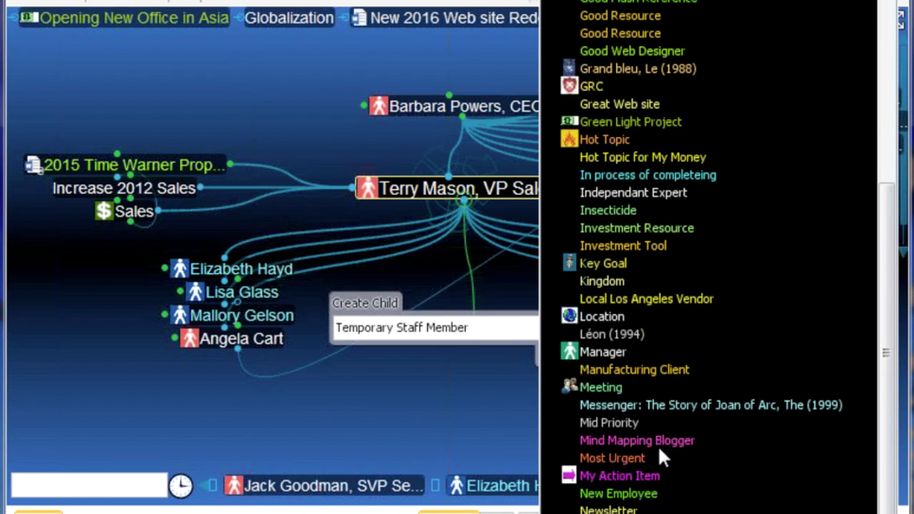
left_click(584, 364)
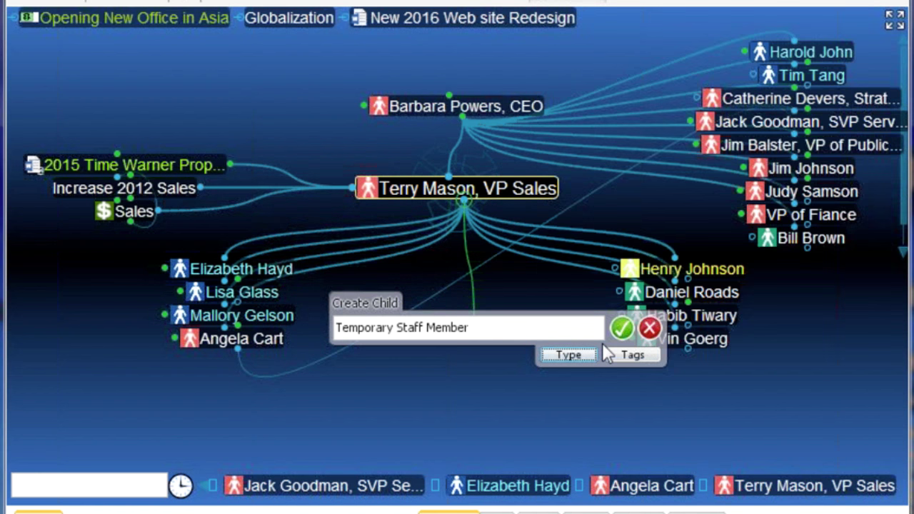
left_click(622, 330)
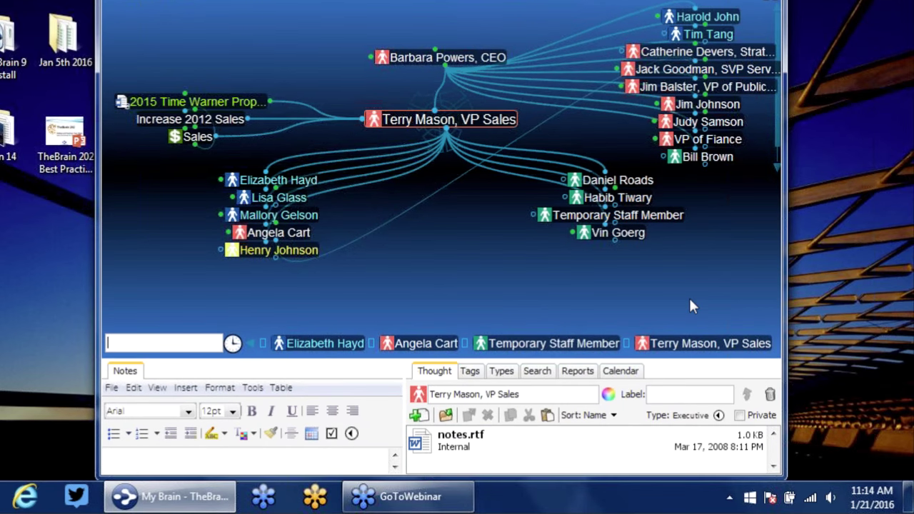
- Forget Temporary Staff Member and open the Show Forgotten Thoughts list
right_click(663, 216)
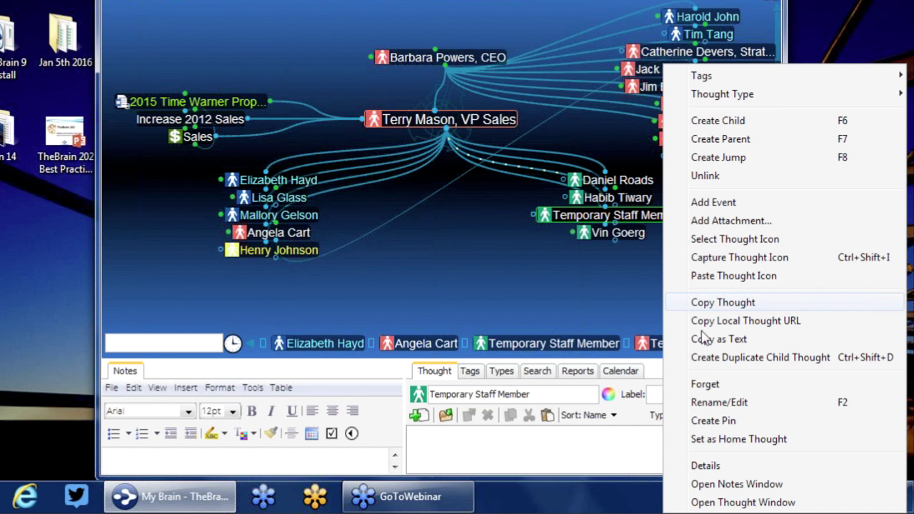
left_click(705, 383)
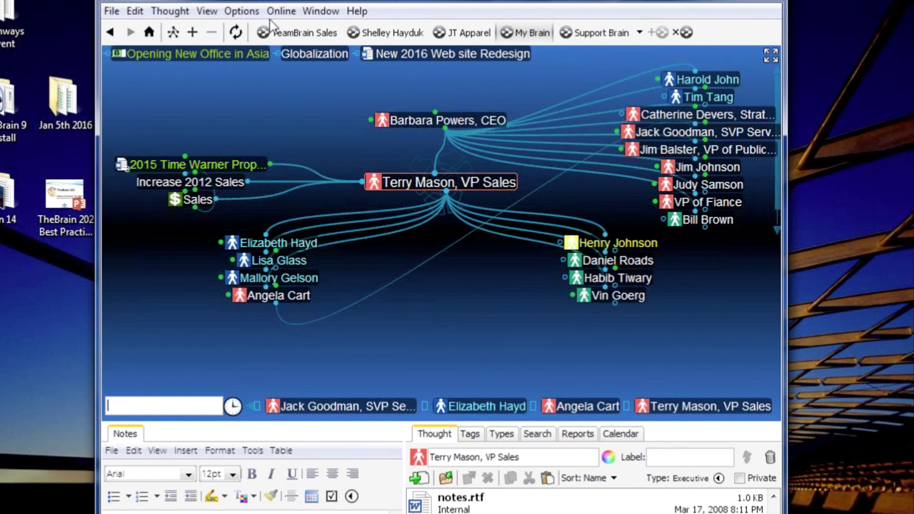
left_click(243, 12)
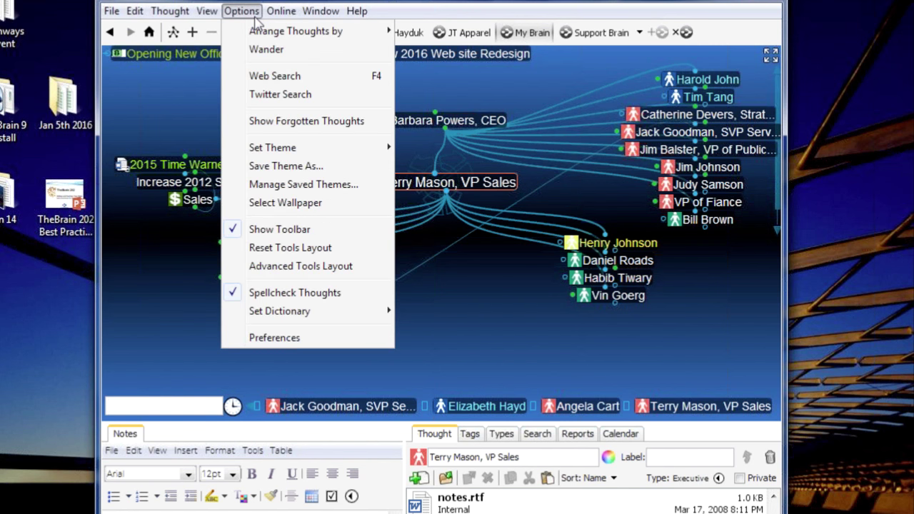
left_click(287, 122)
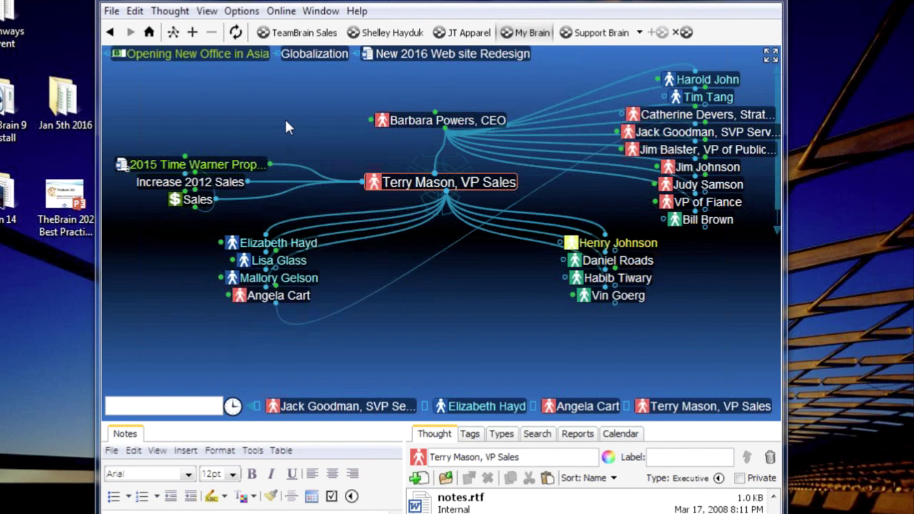
left_click_drag(152, 164, 30, 147)
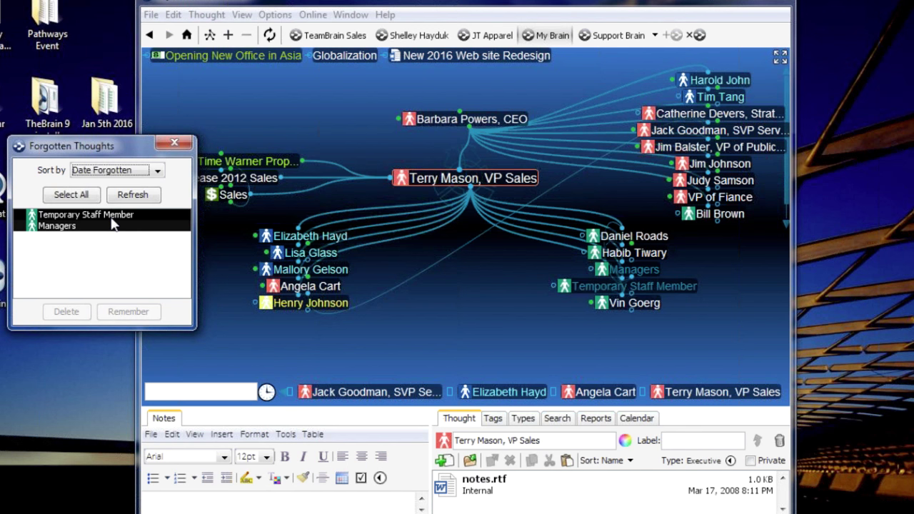
- Remember Temporary Staff Member from the forgotten thoughts list
left_click(111, 217)
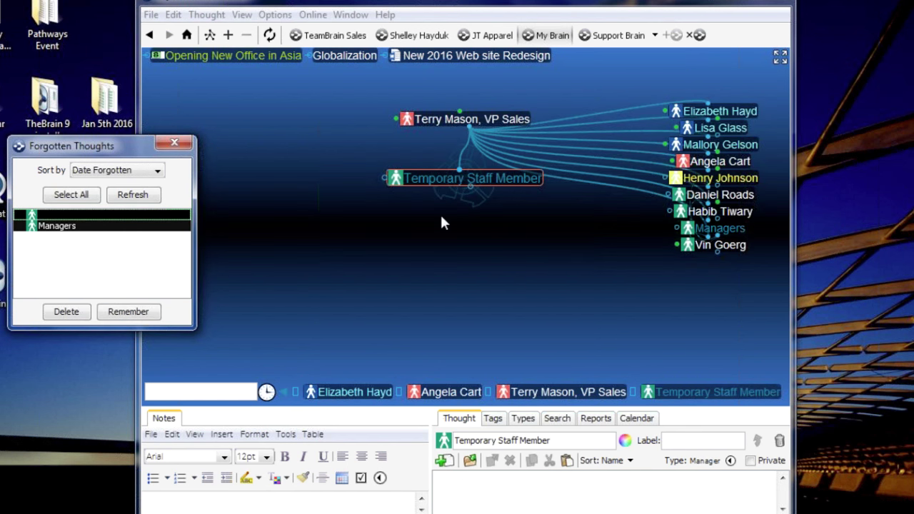
left_click(77, 228)
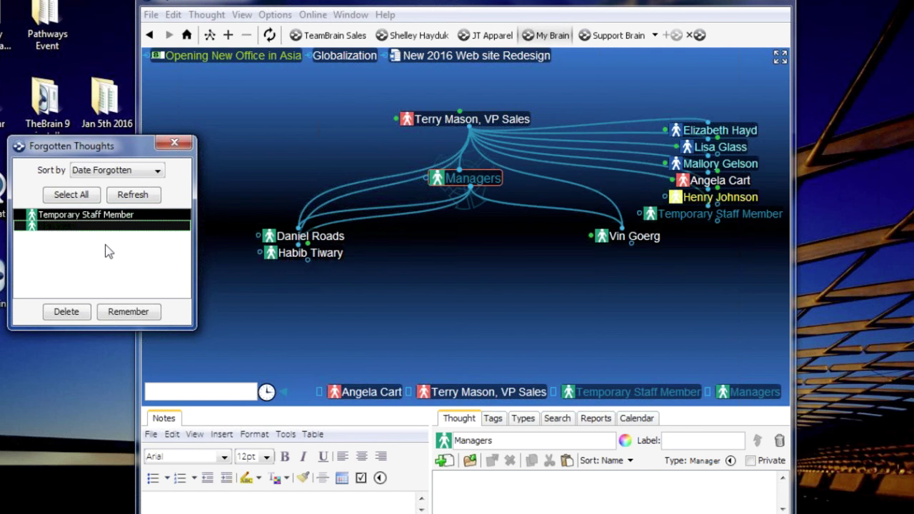
left_click(72, 194)
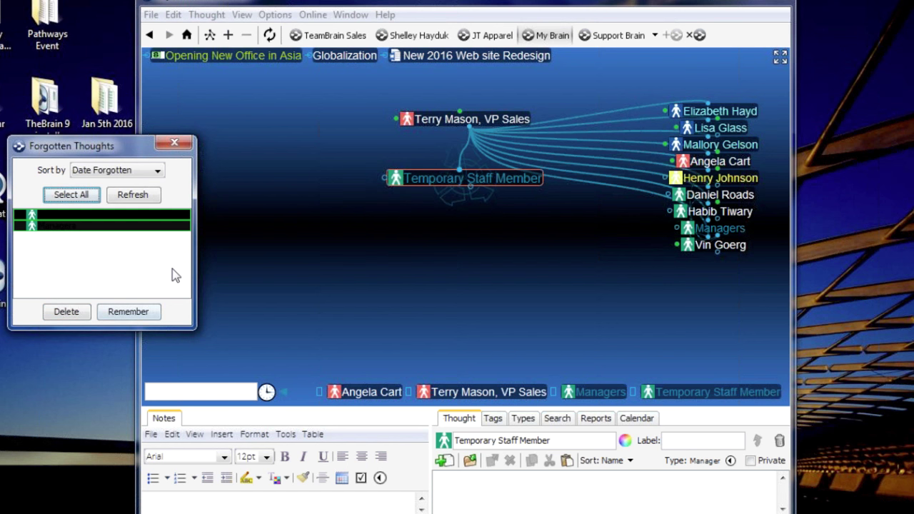
left_click(82, 224)
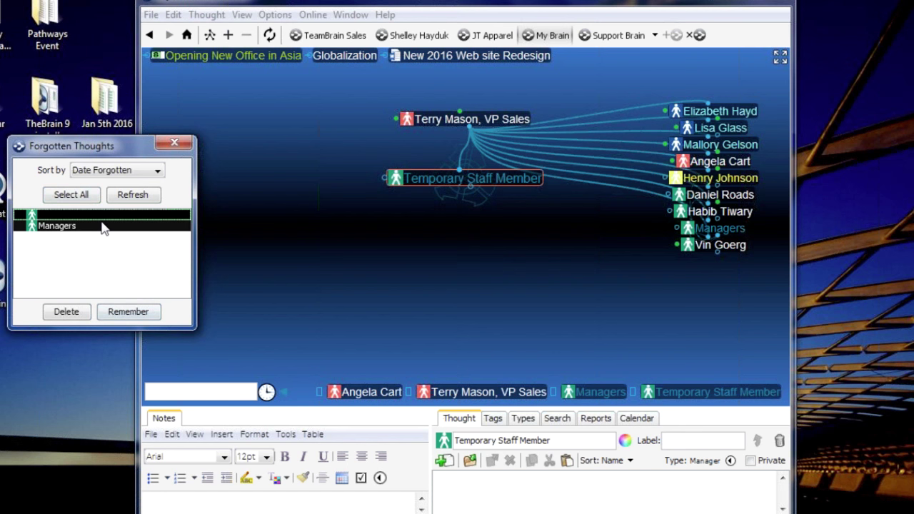
left_click(129, 315)
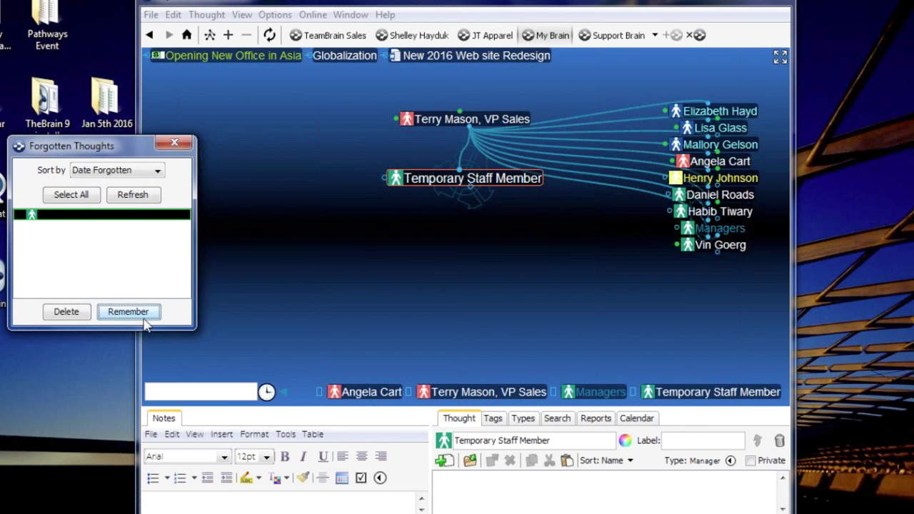
- Permanently delete the forgotten Managers thought
left_click(38, 213)
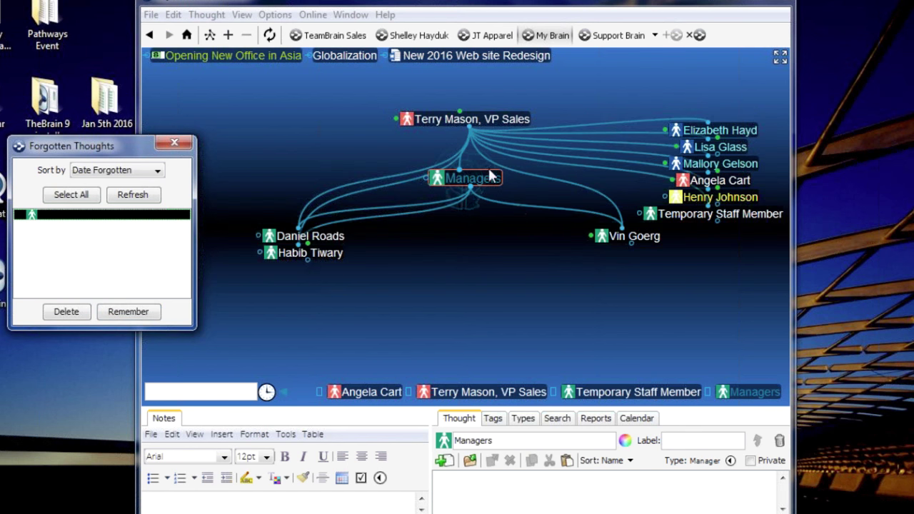
left_click(75, 320)
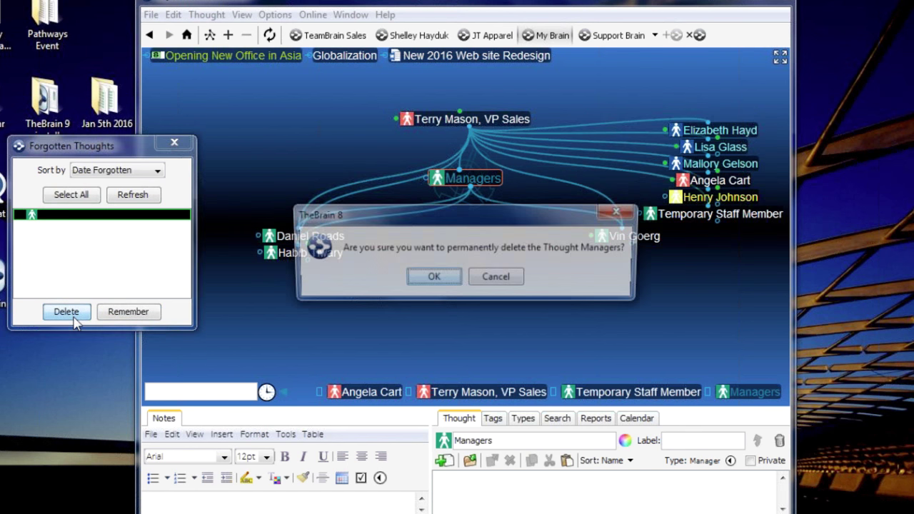
left_click(425, 283)
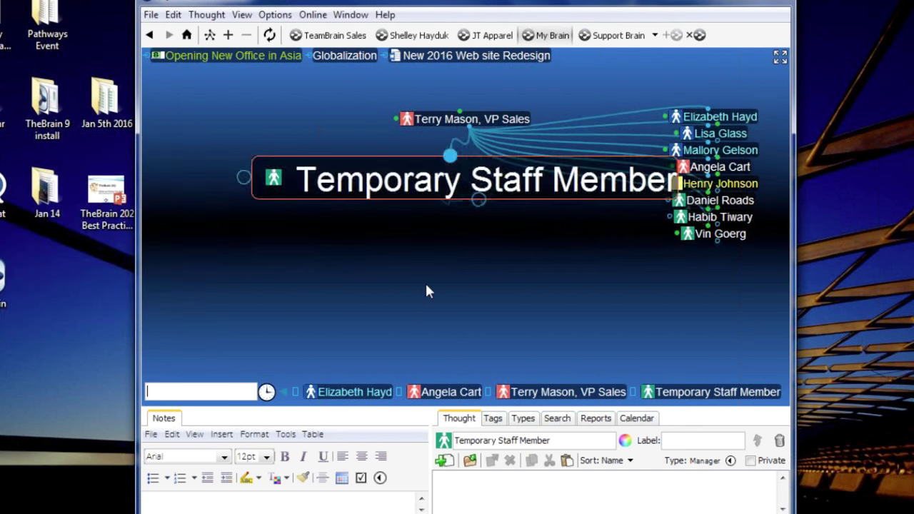
- Navigate from the VP Sales thought to the CEO thought and start a new child thought under it
left_click(486, 119)
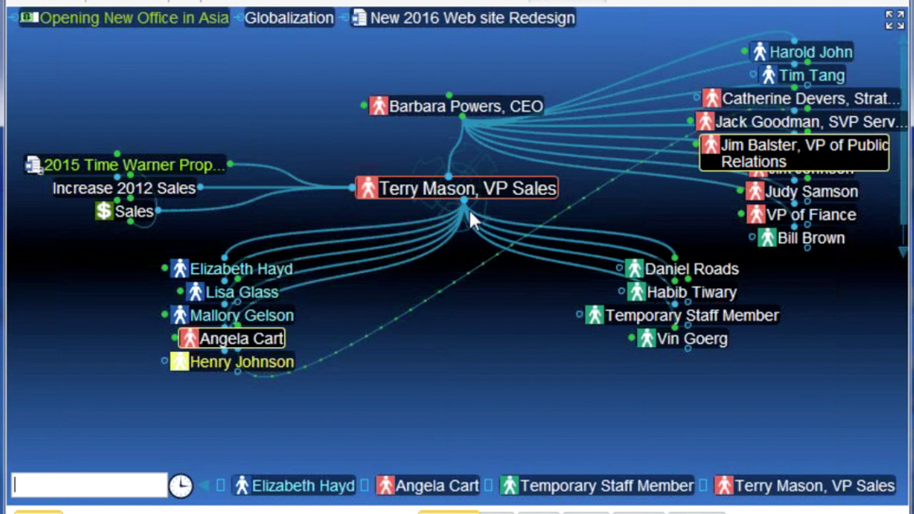
left_click(534, 112)
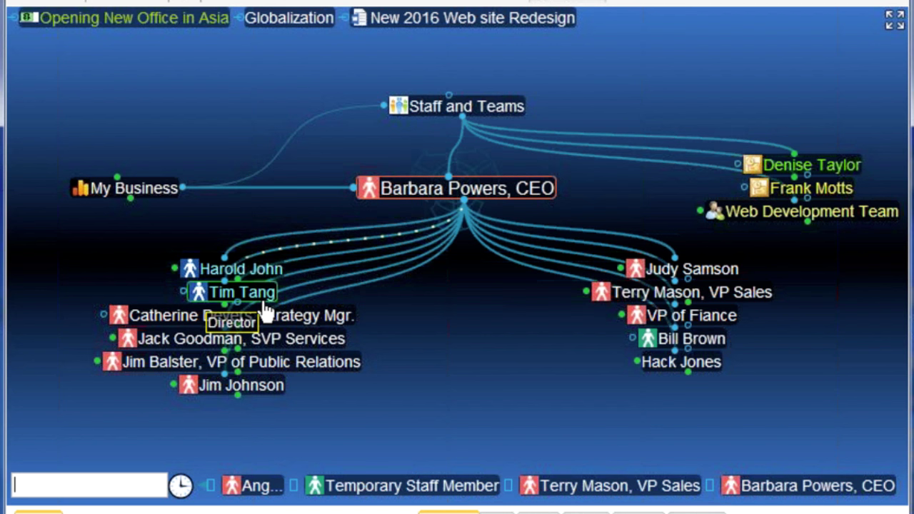
left_click_drag(460, 233, 452, 327)
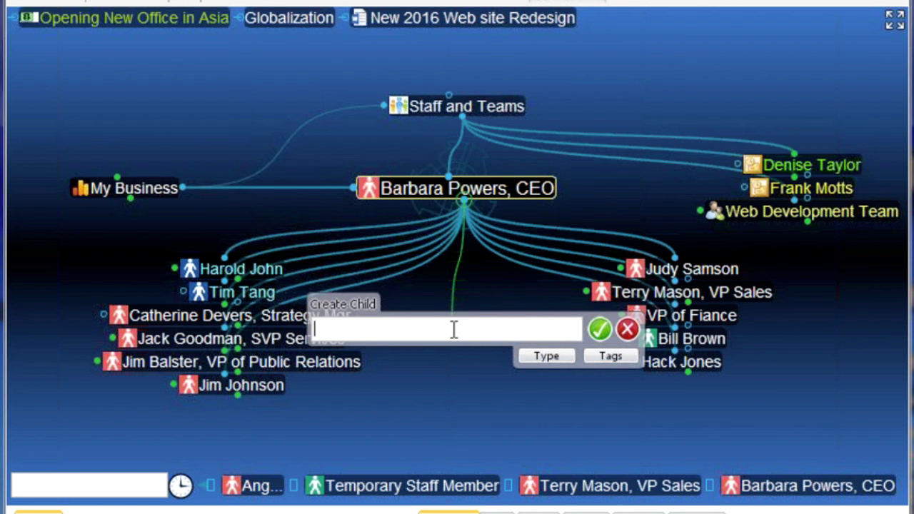
- Enter the COO's name for the new child thought, set its type to Executive, and create it
type("lly ")
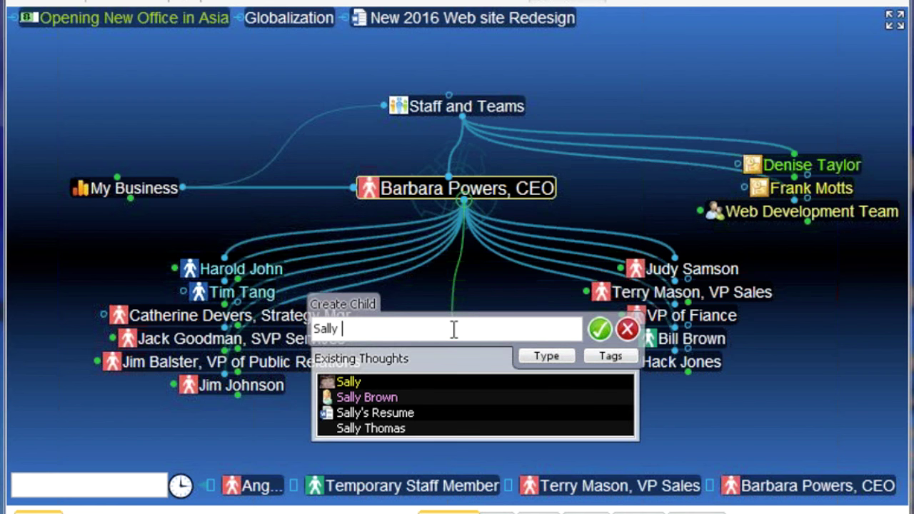
type("Jones. COO")
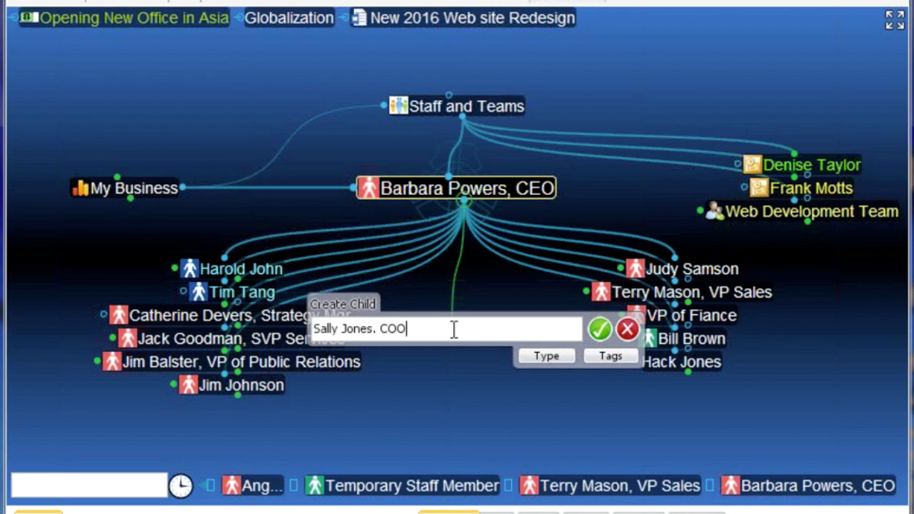
left_click(556, 357)
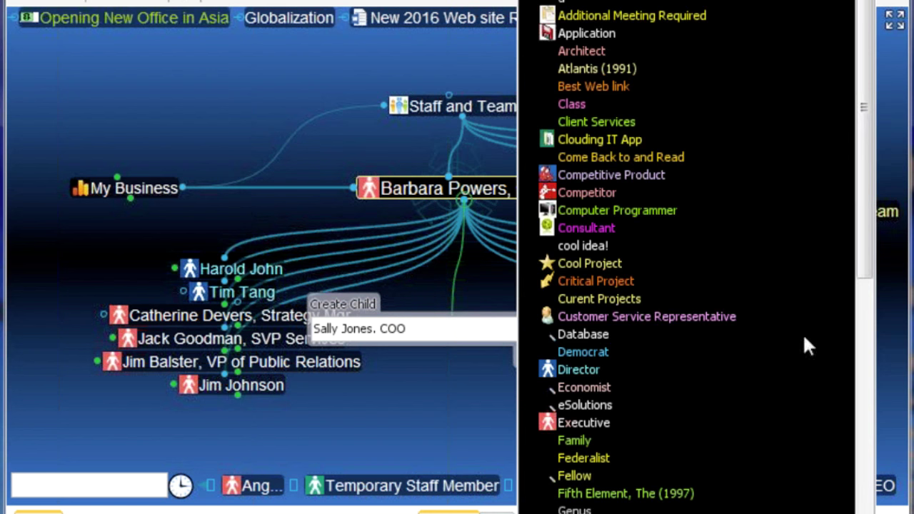
left_click(585, 422)
left_click(598, 327)
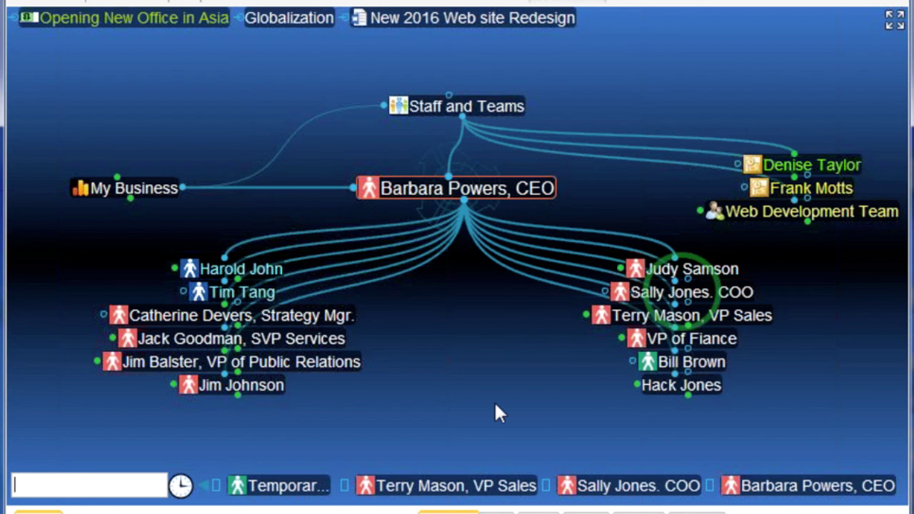
- Put VP of Fiance, SVP Services, Strategy Mgr. and one more report under the COO, then refocus the CEO
left_click(709, 291)
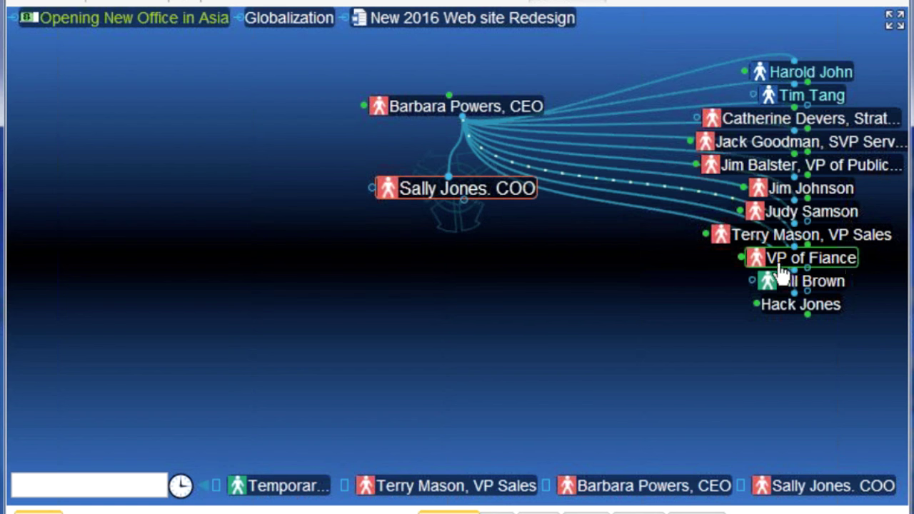
left_click_drag(782, 275, 458, 314)
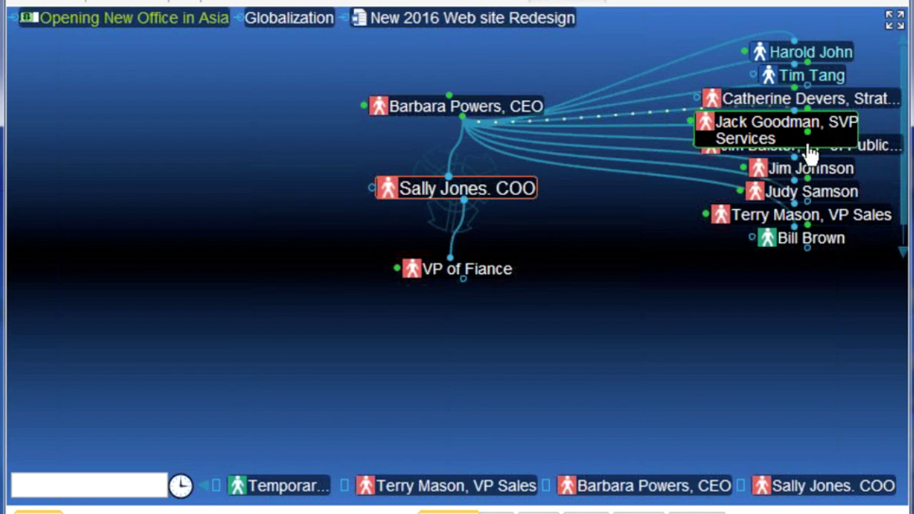
left_click_drag(811, 153, 510, 279)
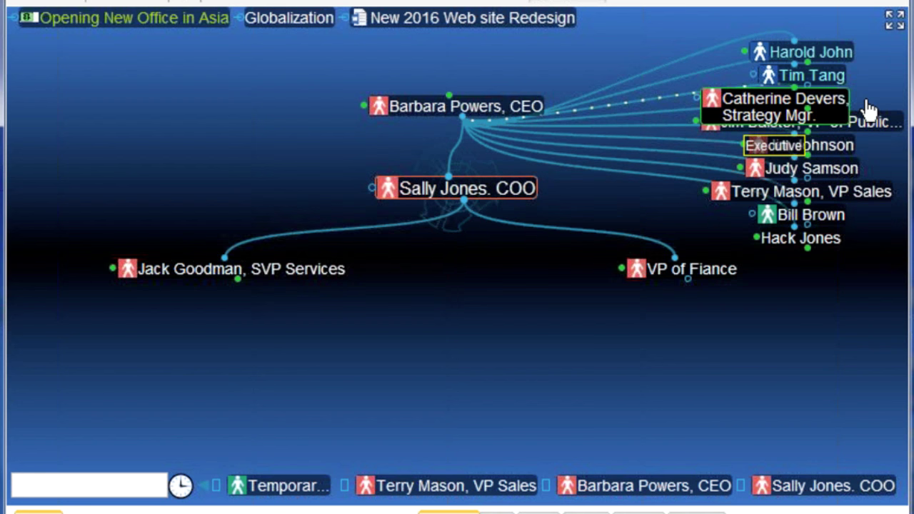
left_click_drag(817, 117, 412, 311)
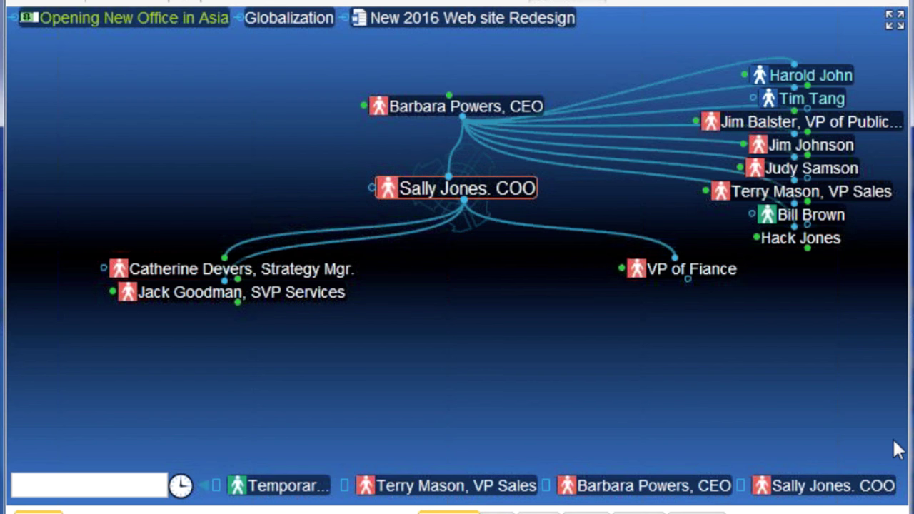
left_click_drag(821, 240, 540, 352)
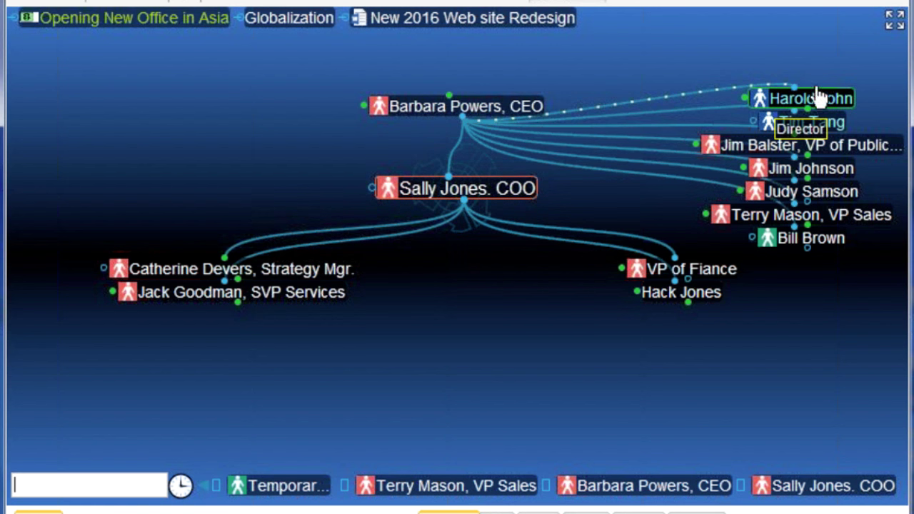
left_click(510, 110)
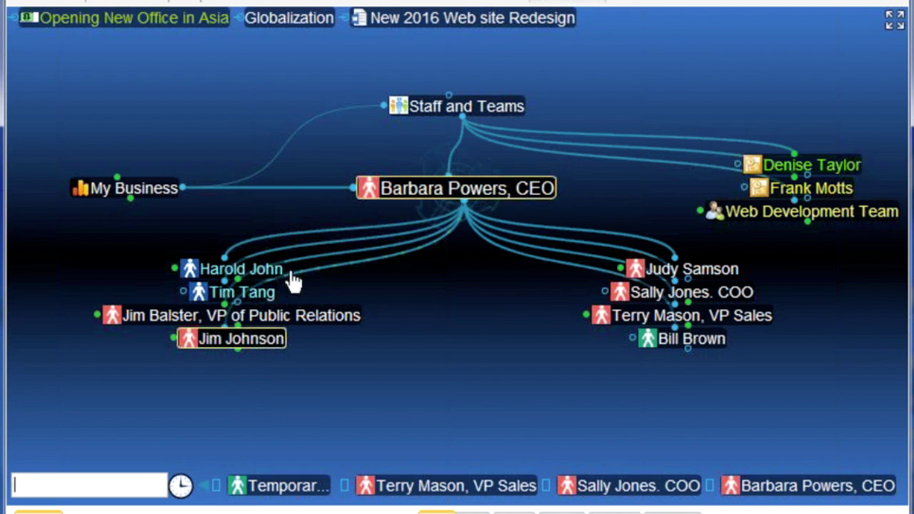
- After checking a Director's links, move both Director thoughts under another of the CEO's executives
left_click(251, 270)
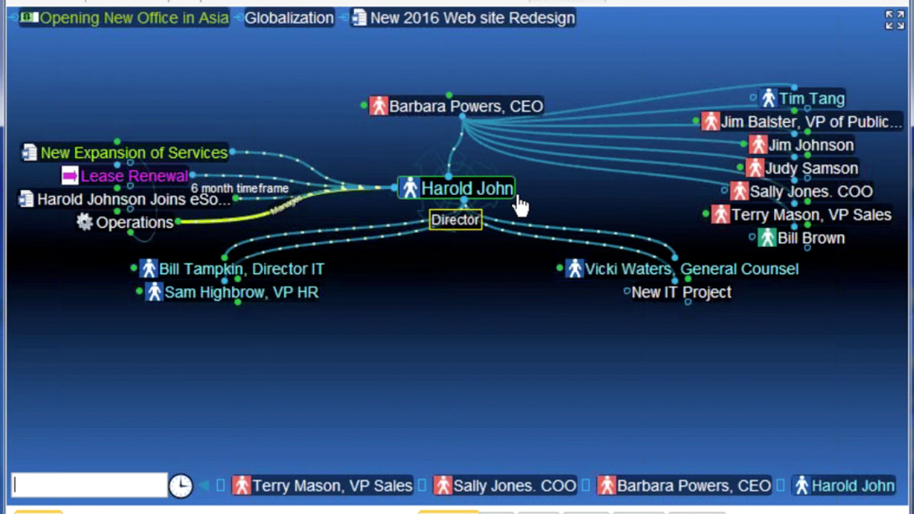
left_click(498, 112)
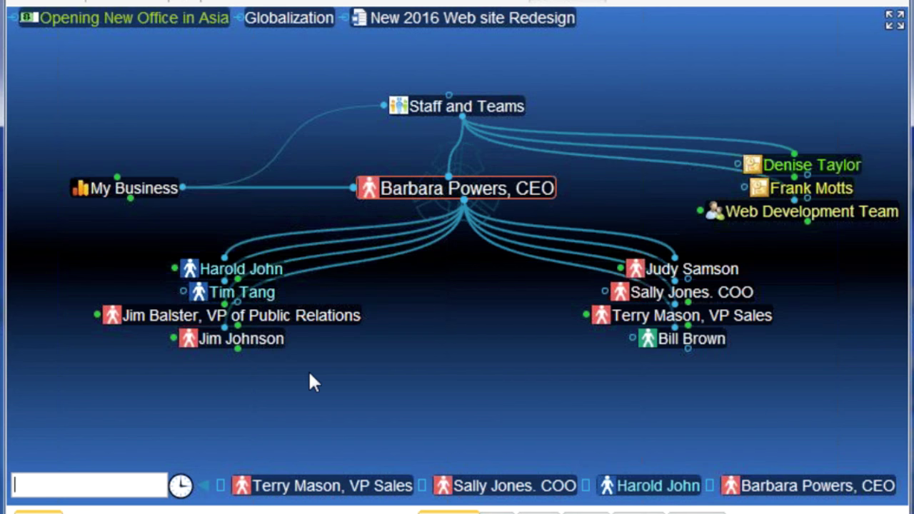
left_click(258, 339)
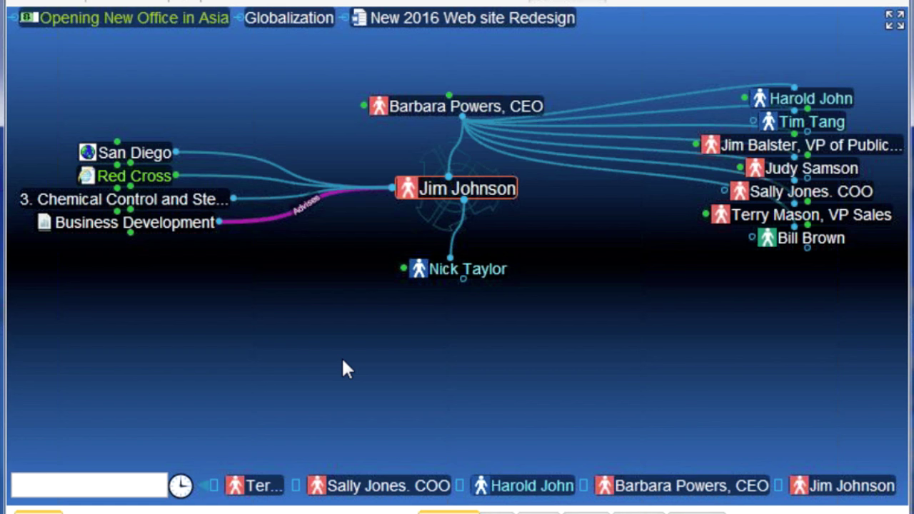
left_click_drag(803, 123, 580, 346)
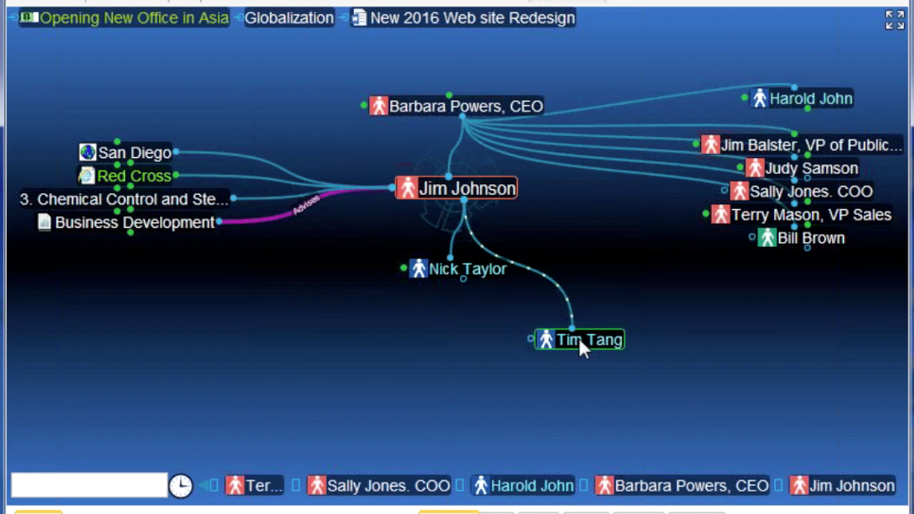
left_click_drag(761, 121, 480, 343)
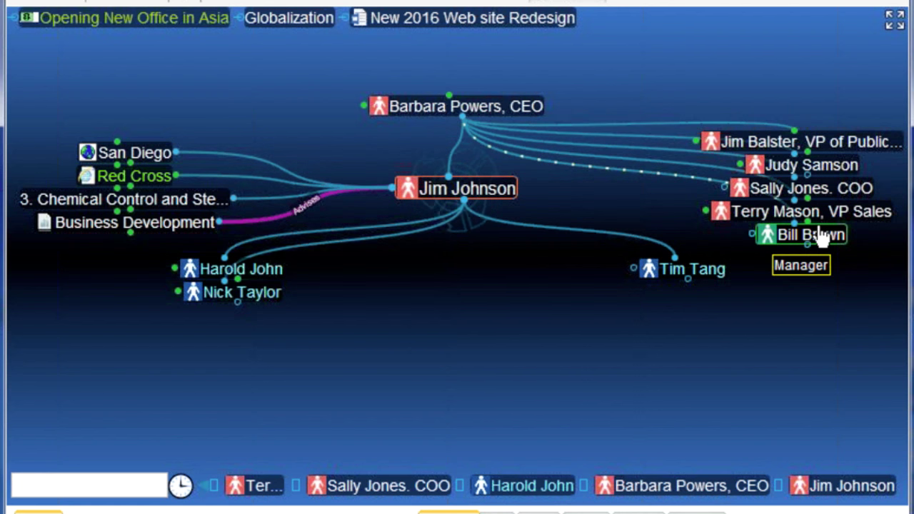
- Move the Manager thought under VP Sales and refocus on the CEO
left_click(855, 214)
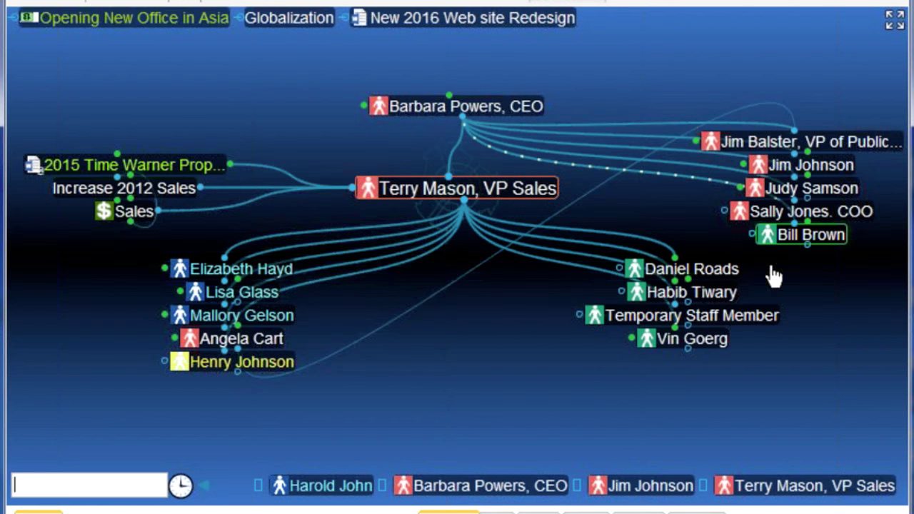
left_click_drag(785, 236, 577, 370)
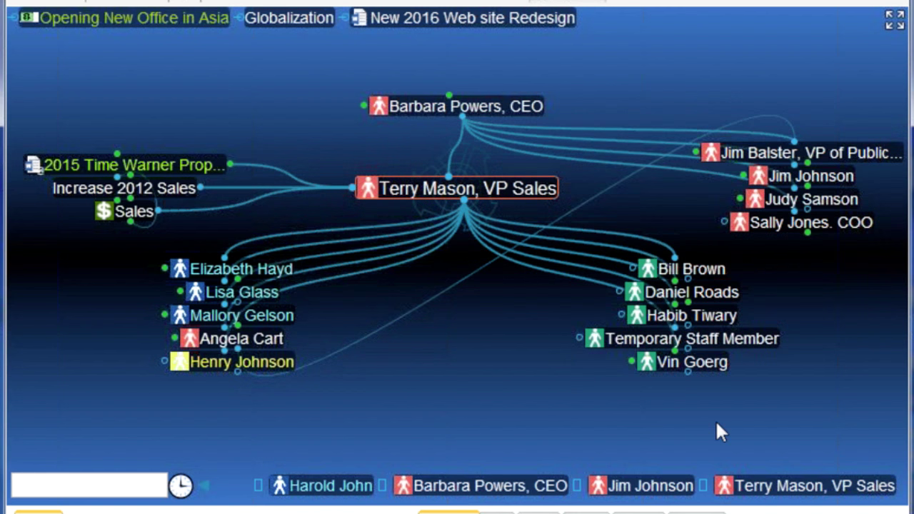
left_click(526, 108)
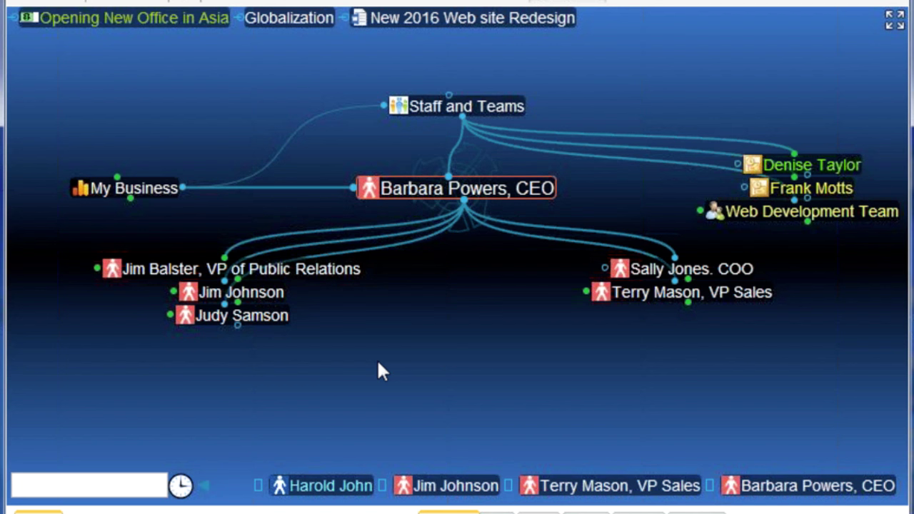
left_click(672, 274)
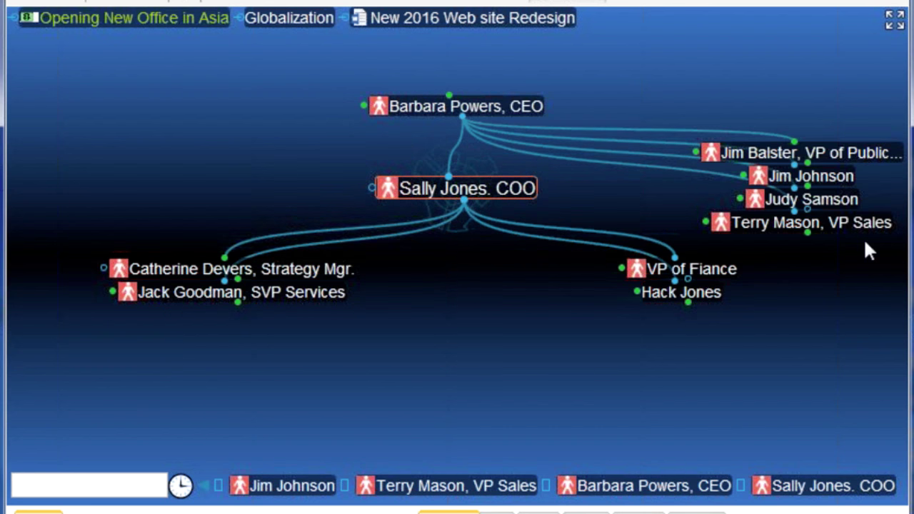
left_click(843, 200)
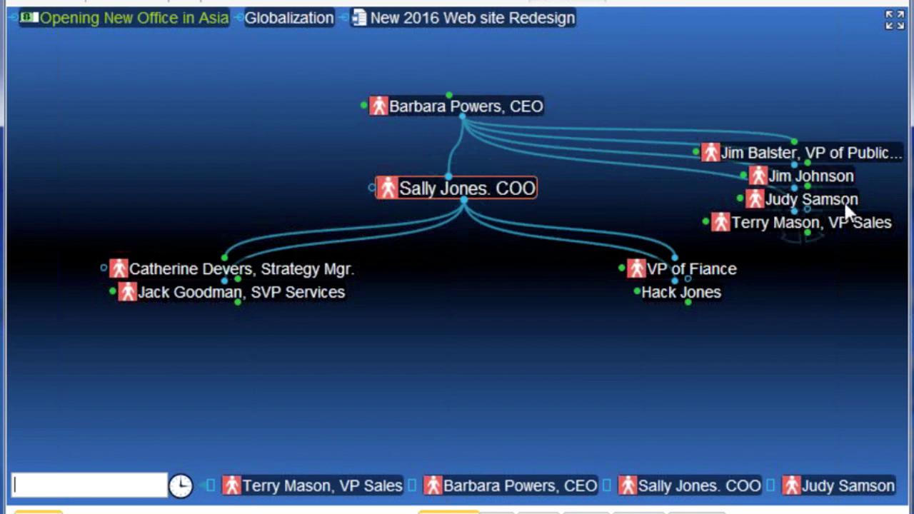
left_click(510, 114)
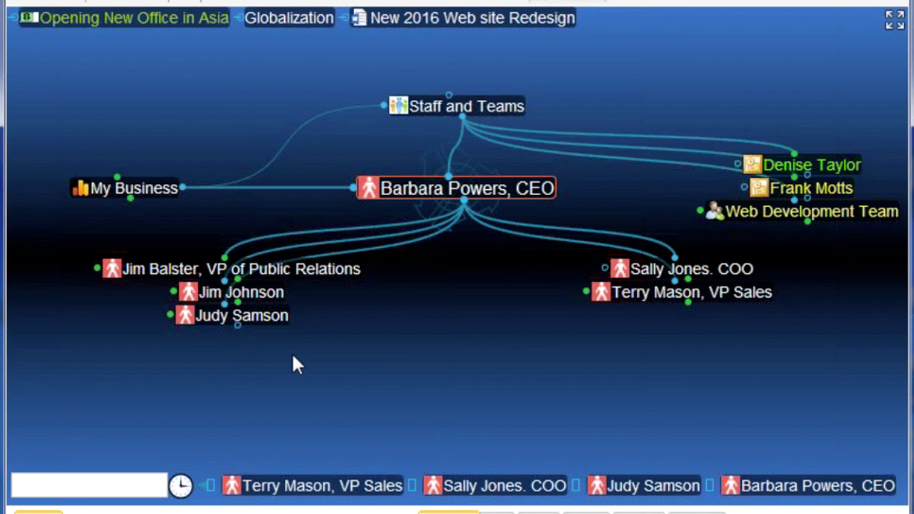
left_click(232, 319)
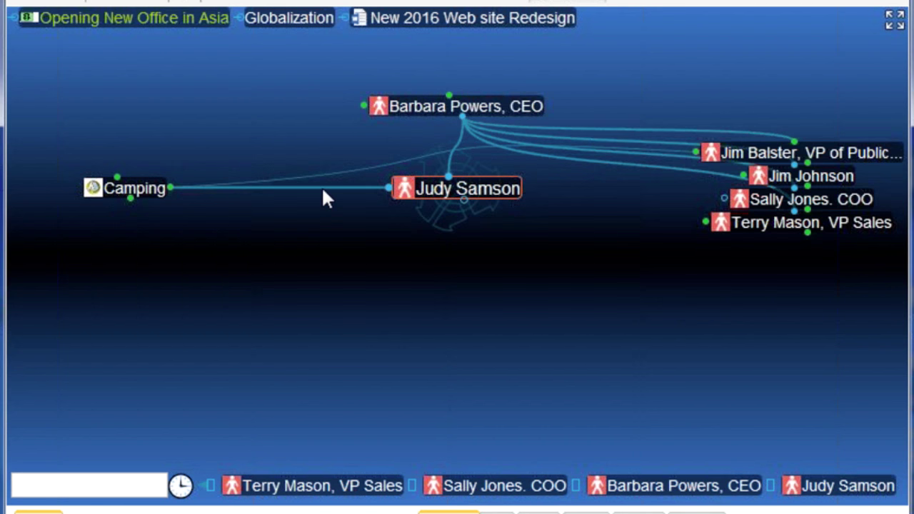
left_click(522, 111)
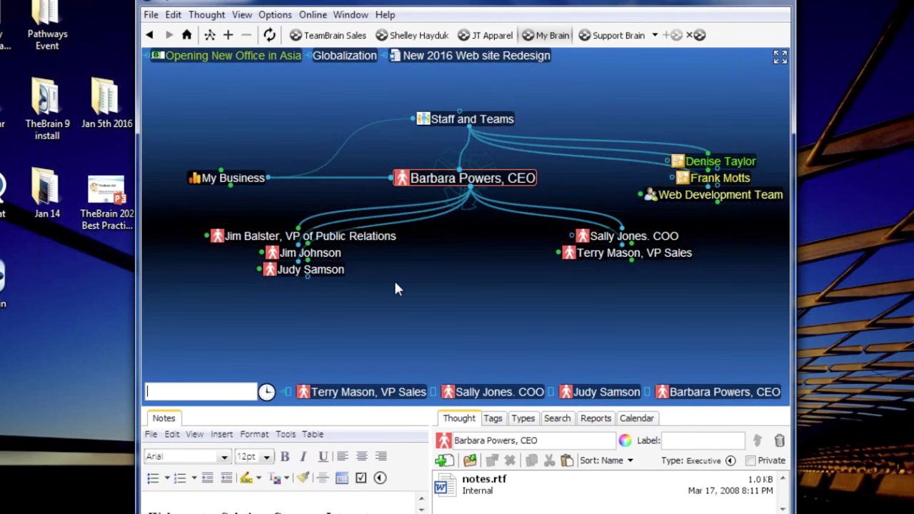
- Delete the CEO's lowest left-hand executive thought from its context menu and confirm the permanent deletion
right_click(325, 280)
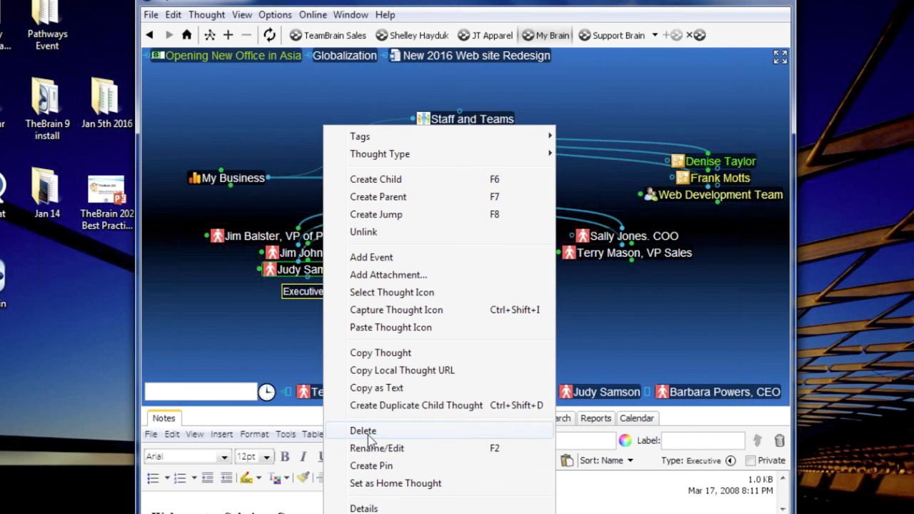
left_click(368, 433)
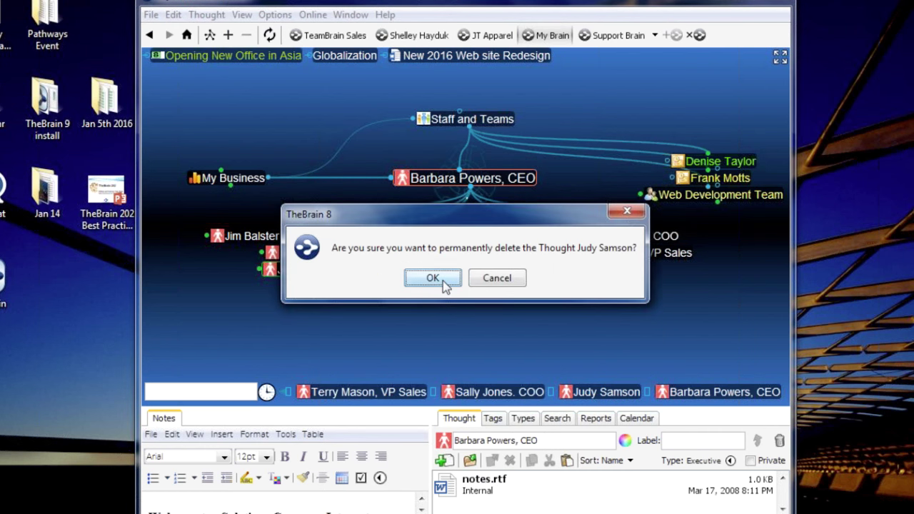
left_click(433, 278)
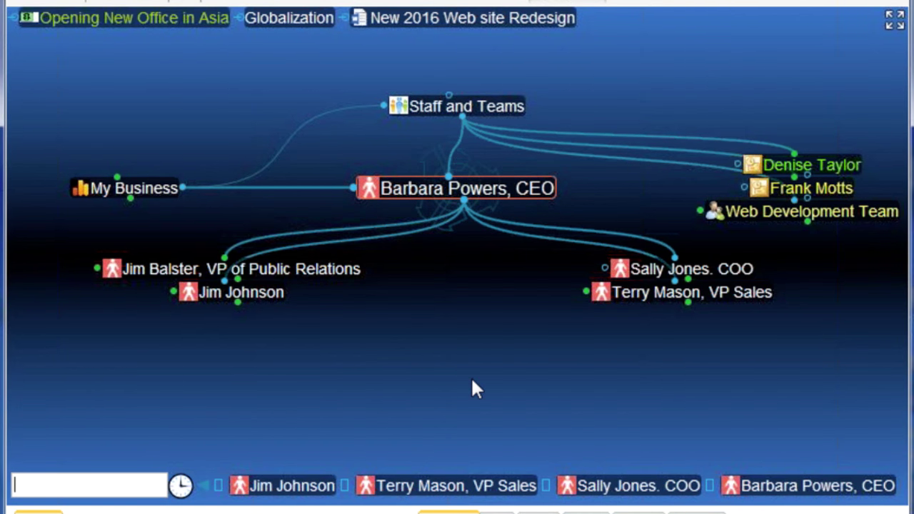
- Search 'dklient' from Staff and Teams and jump to the Clients thought
left_click(495, 115)
type("dk")
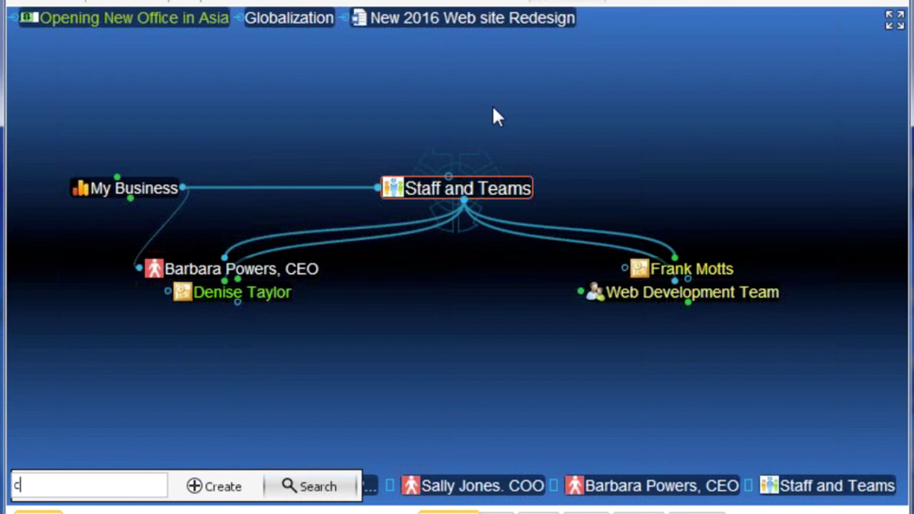
type("lient")
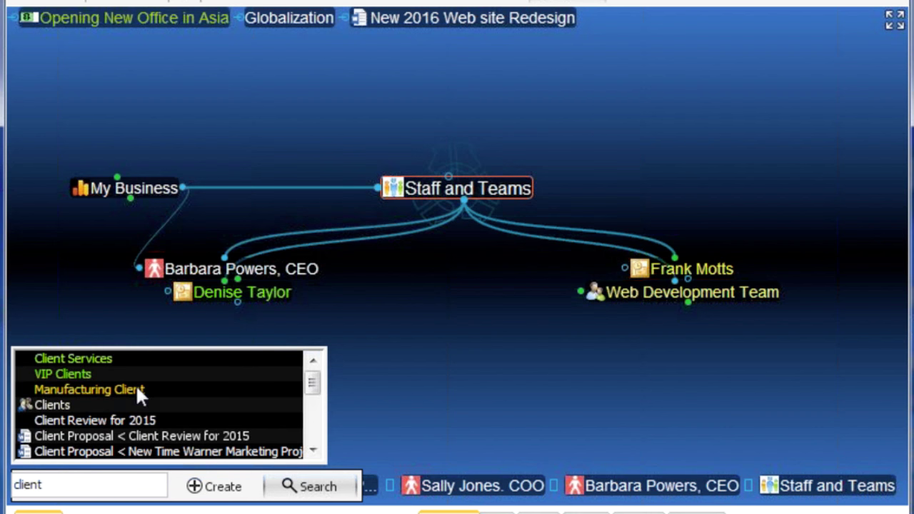
left_click(60, 405)
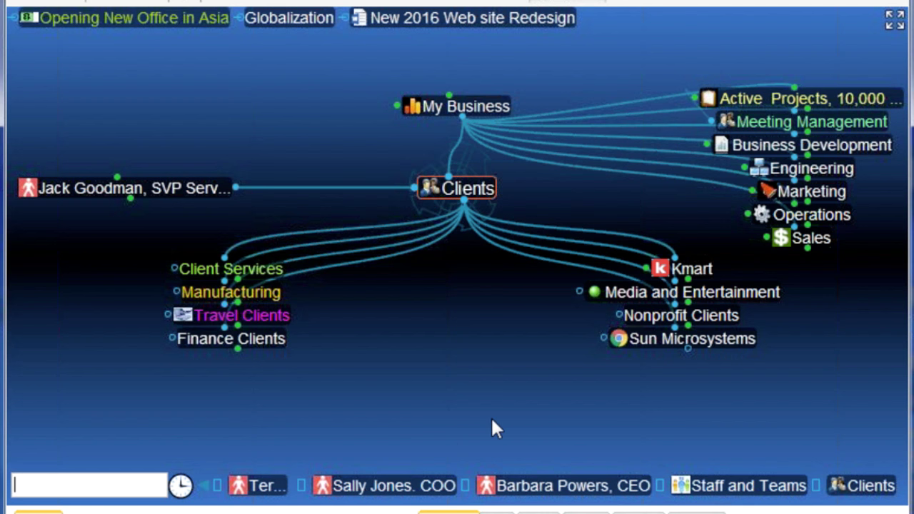
- Move Time Warner out of Media and Entertainment directly under Clients
left_click(749, 306)
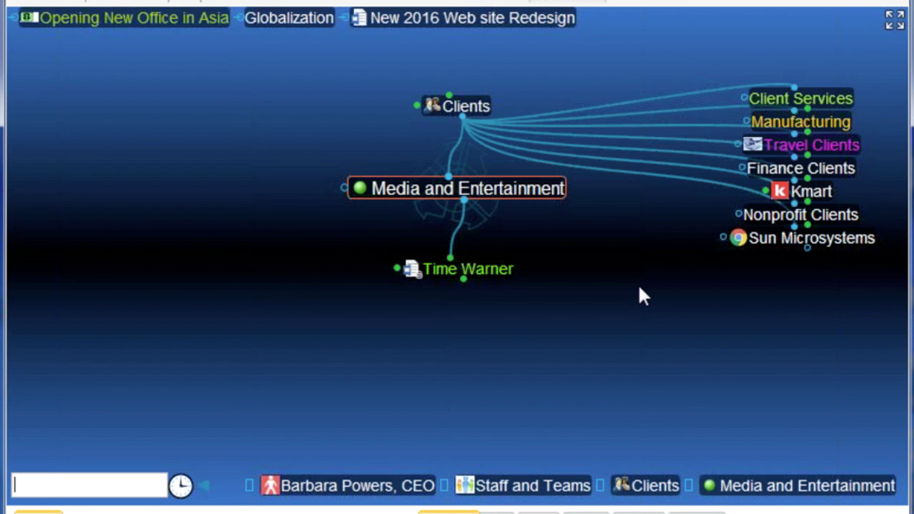
left_click(483, 109)
left_click(675, 292)
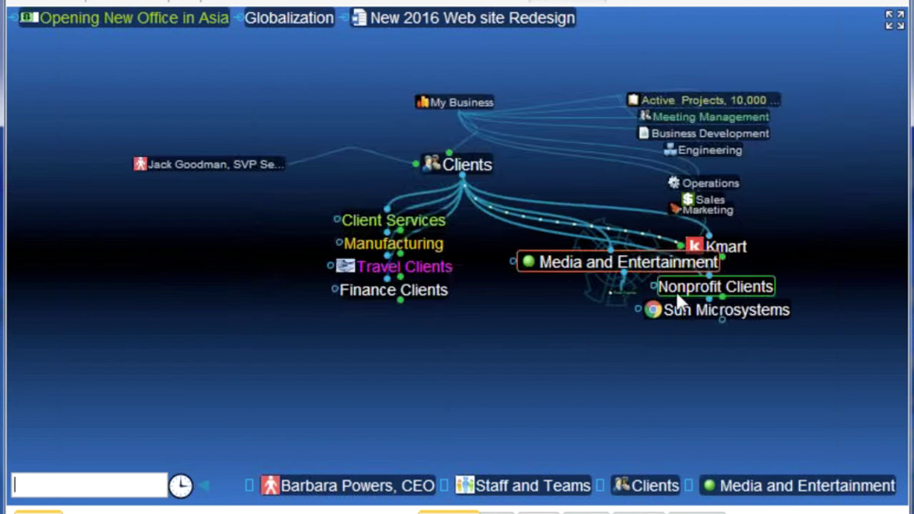
left_click_drag(470, 280, 707, 170)
left_click(465, 107)
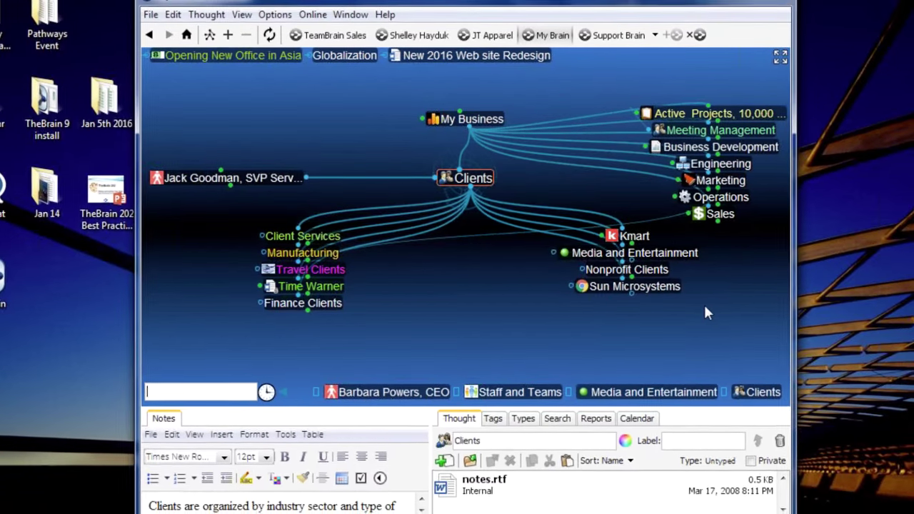
- Forget the now-empty Media and Entertainment thought
left_click(682, 254)
right_click(680, 255)
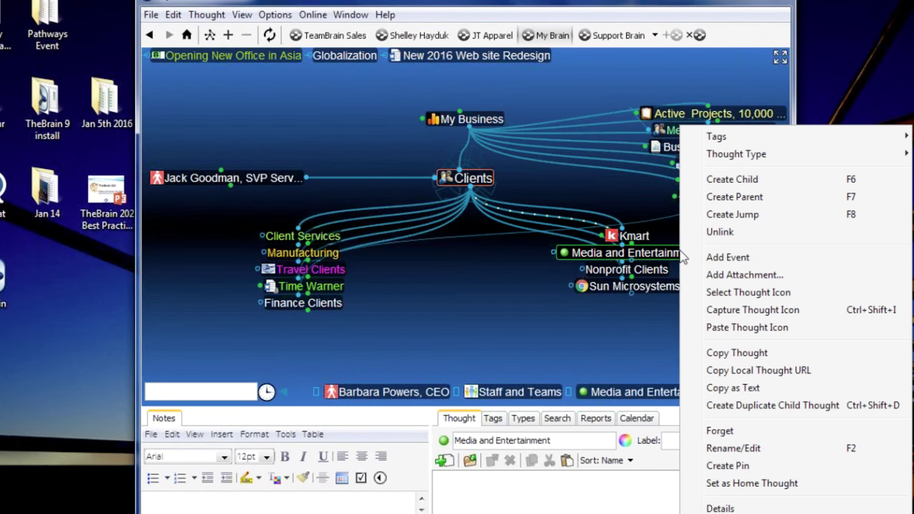
left_click(721, 431)
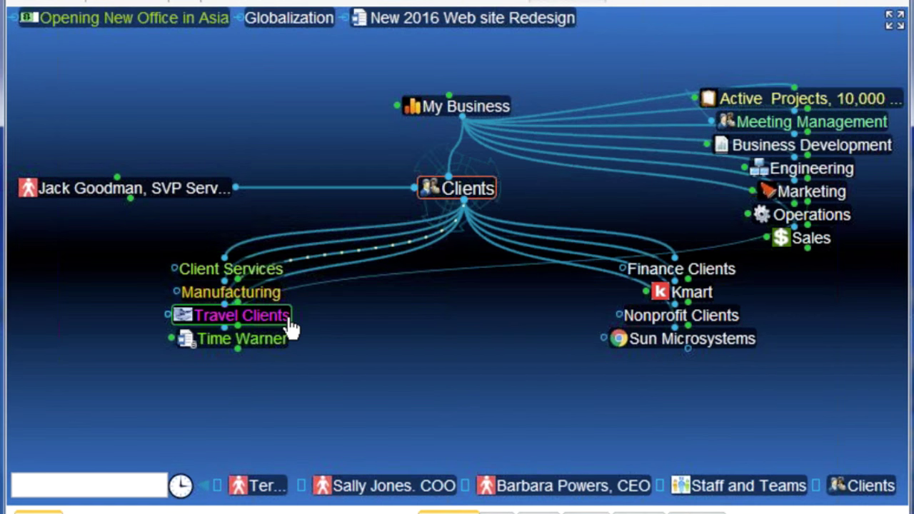
- Link the four Travel Clients children as children of Clients via Link Selection
left_click(311, 269)
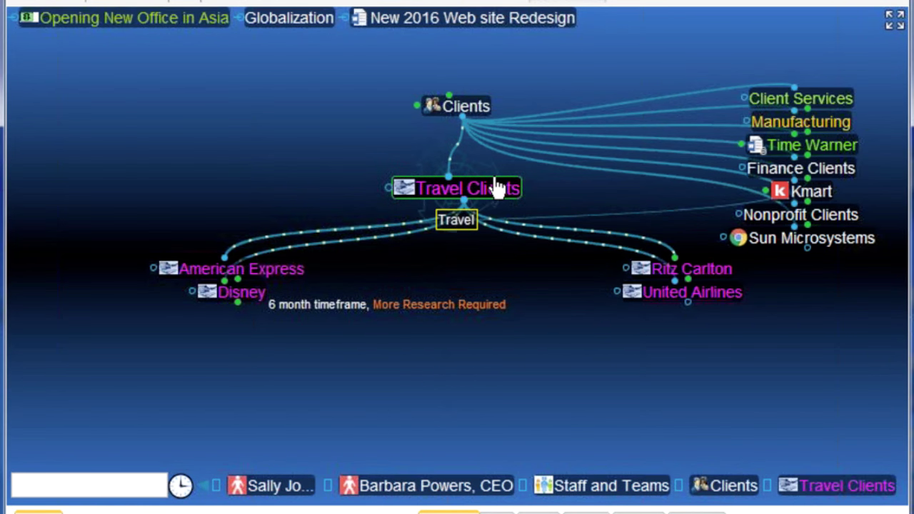
left_click(462, 200, "shift")
left_click(551, 107)
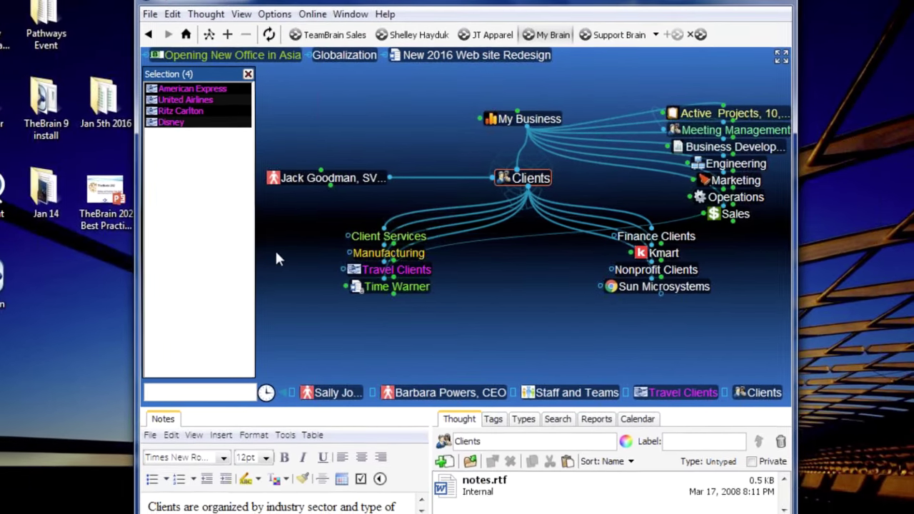
right_click(212, 251)
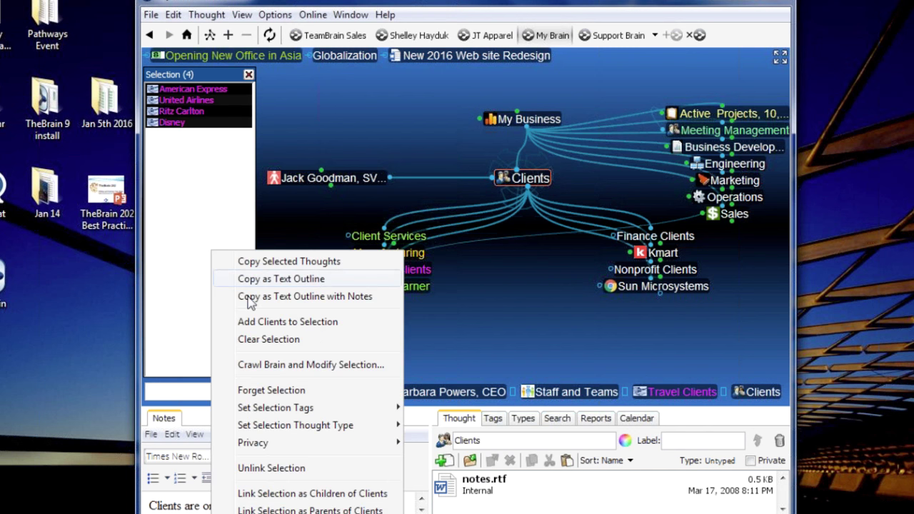
left_click(275, 497)
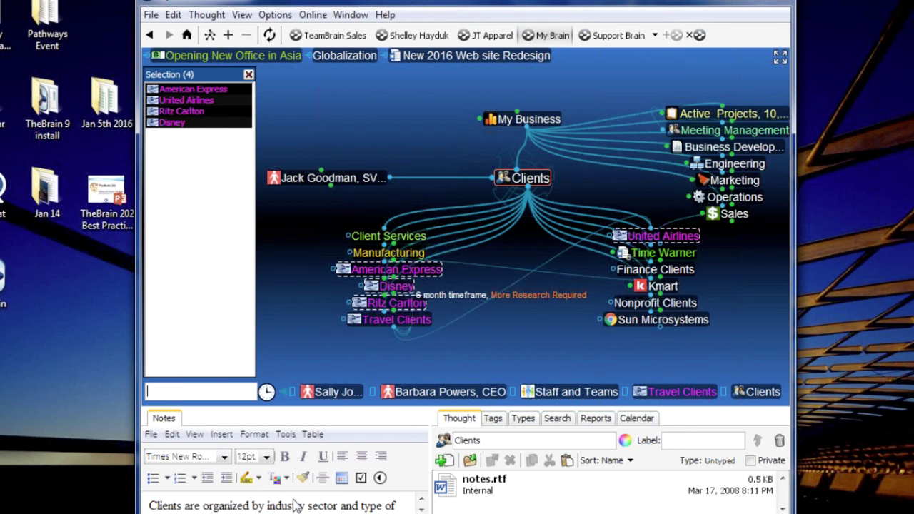
- Forget the empty Travel Clients thought and clear the four-thought selection
left_click(393, 320)
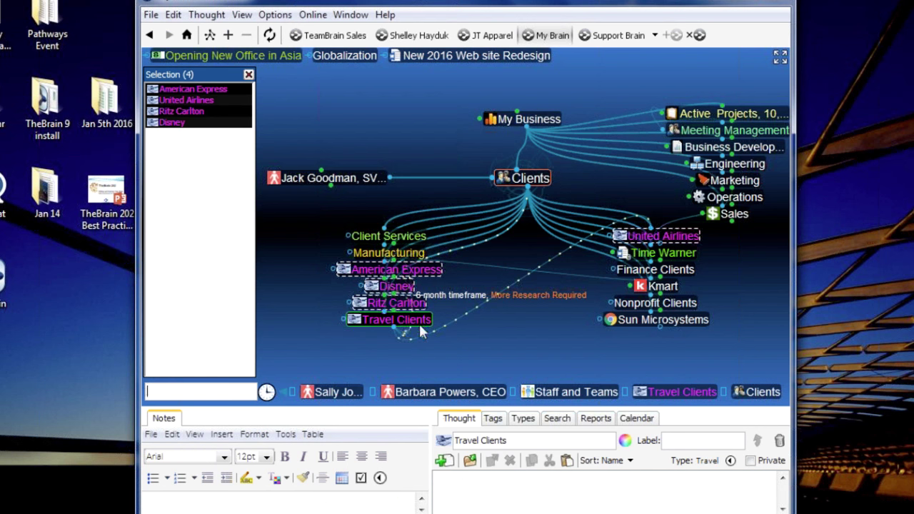
right_click(420, 329)
left_click(444, 431)
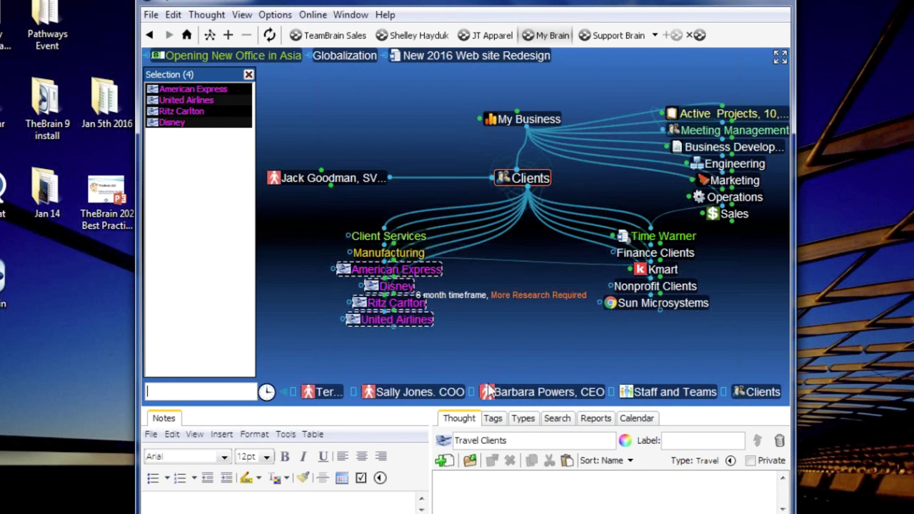
left_click(248, 75)
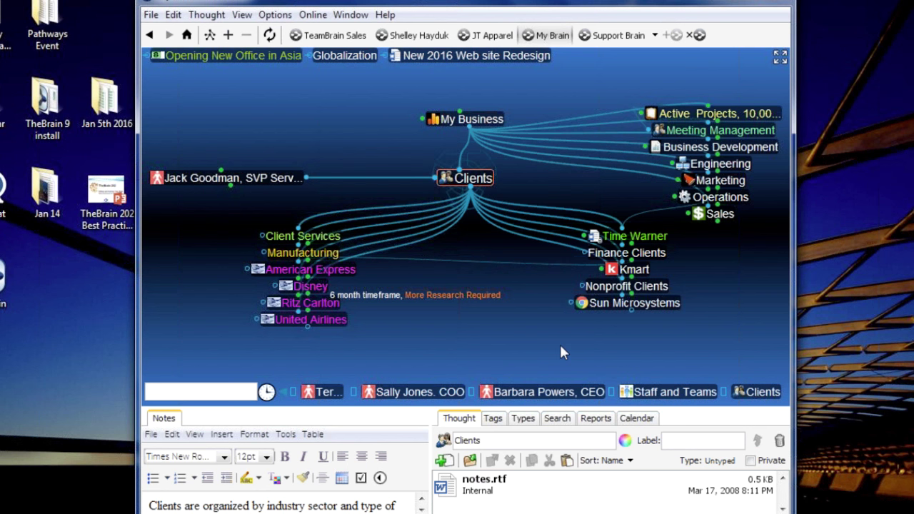
- Drag United Way, Red Cross and United Nations from Nonprofit Clients directly under Clients
mouse_move(328, 327)
left_click(626, 285)
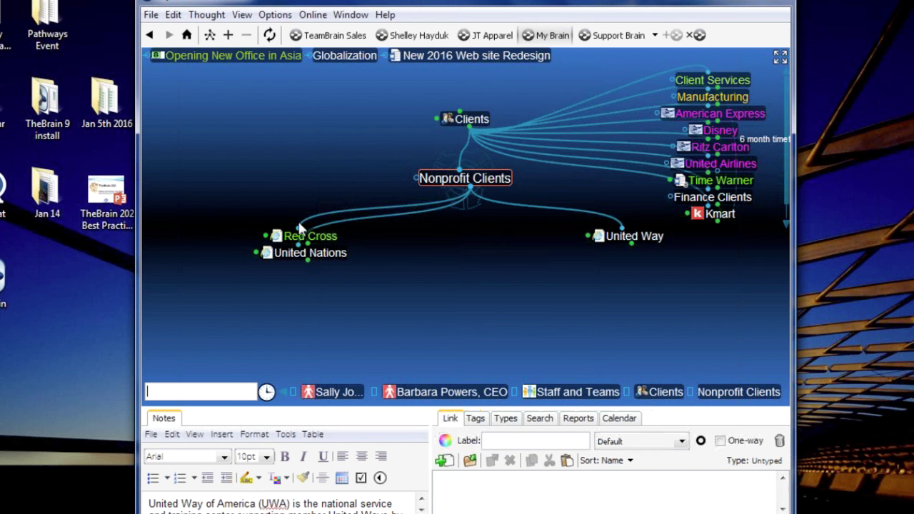
left_click_drag(633, 236, 713, 196)
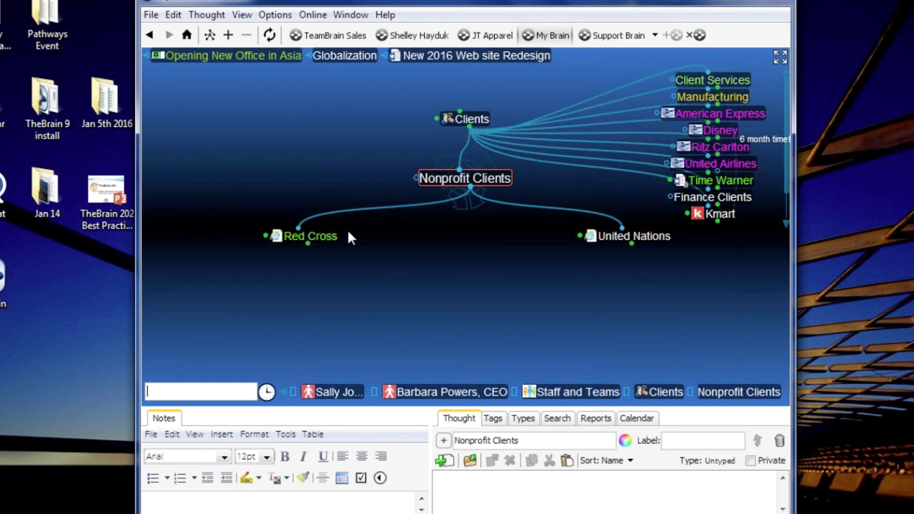
left_click_drag(309, 236, 716, 187)
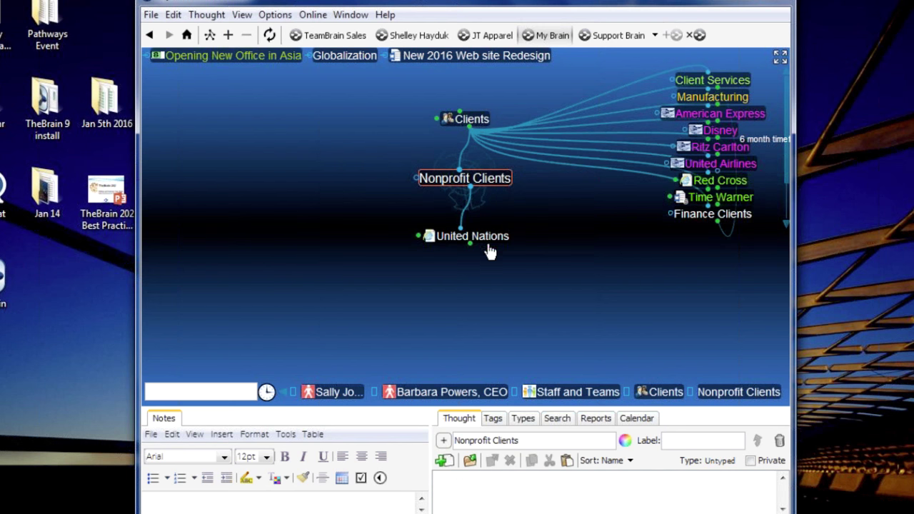
left_click_drag(592, 236, 718, 214)
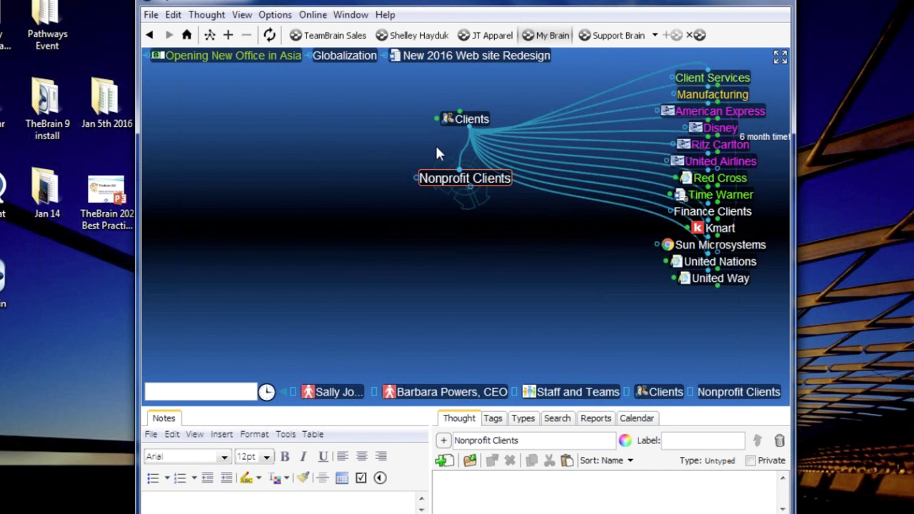
- Forget the empty Nonprofit Clients thought, then check United Nations and United Way under Clients
left_click(468, 121)
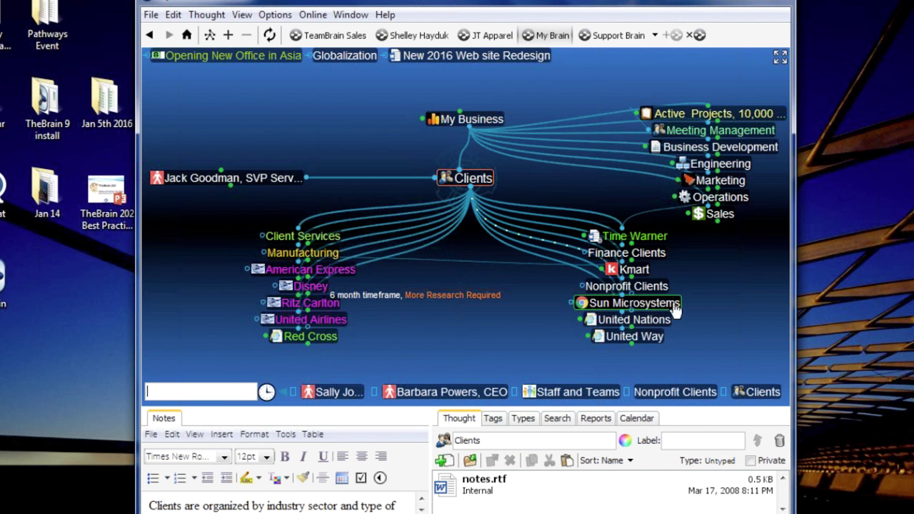
right_click(662, 289)
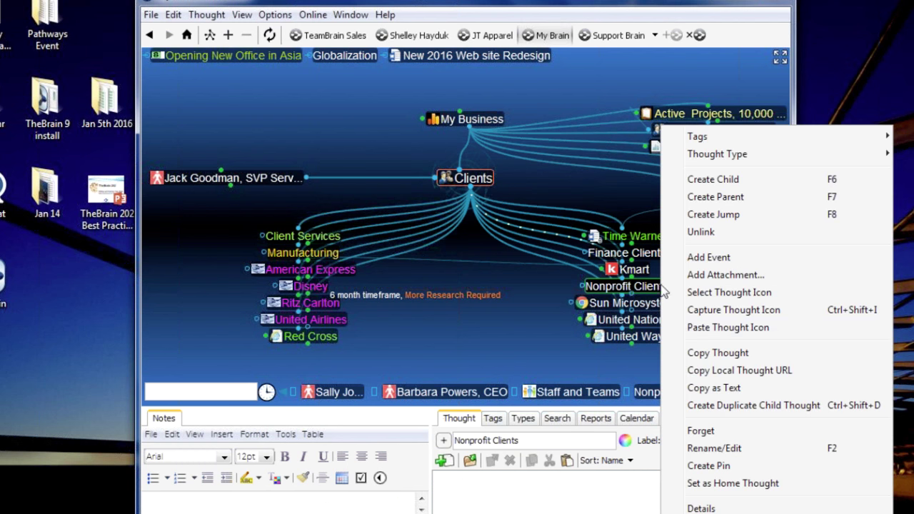
left_click(696, 434)
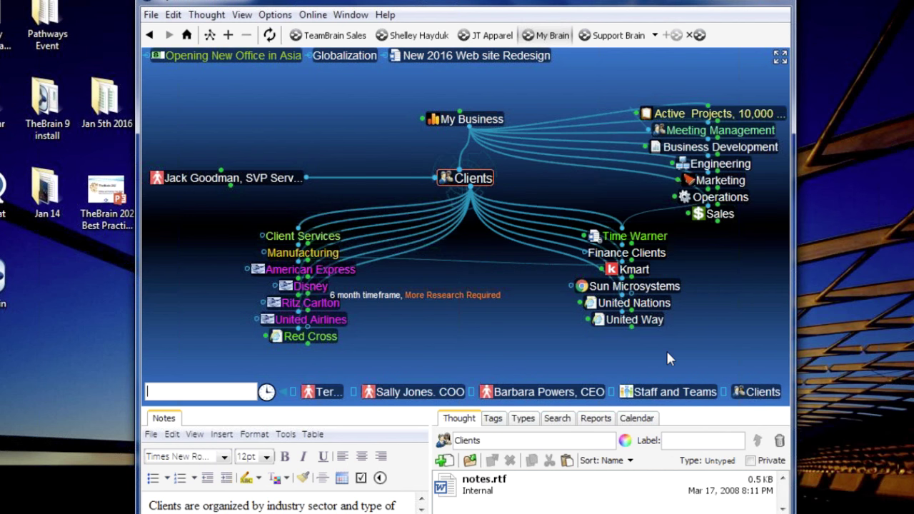
left_click(662, 305)
left_click(661, 320)
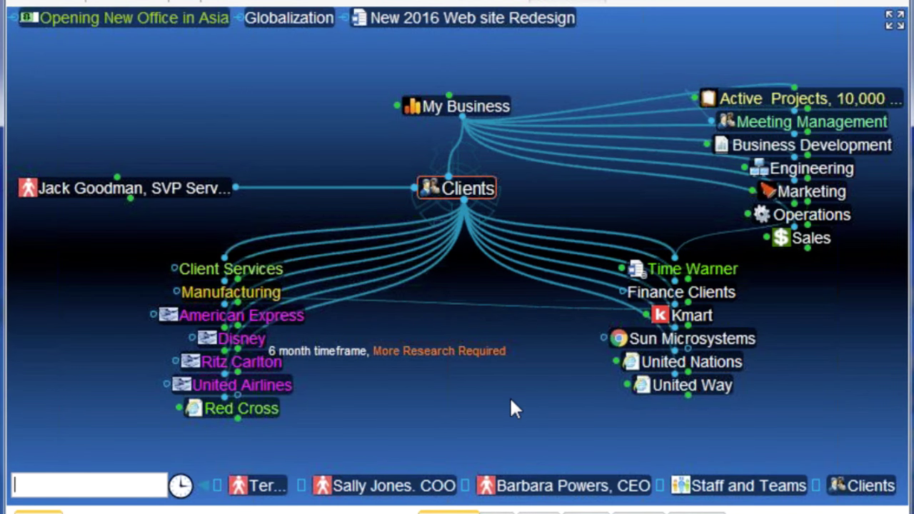
- Glance at Manufacturing's clients, return to Clients, then search 'per' and jump to Personal
left_click(272, 300)
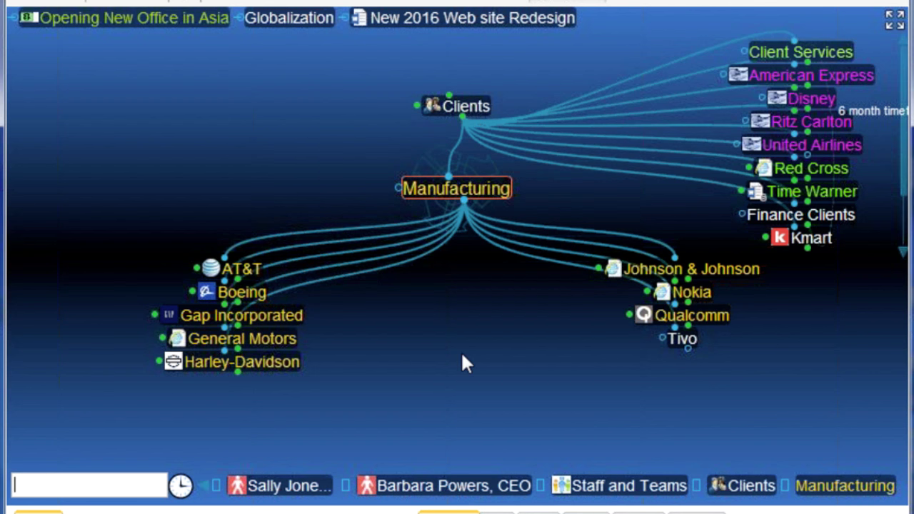
left_click(465, 105)
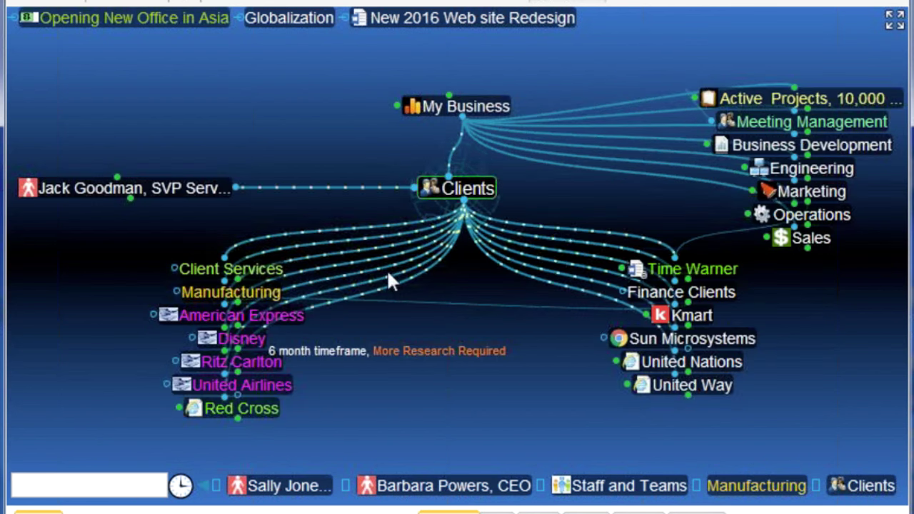
type("per")
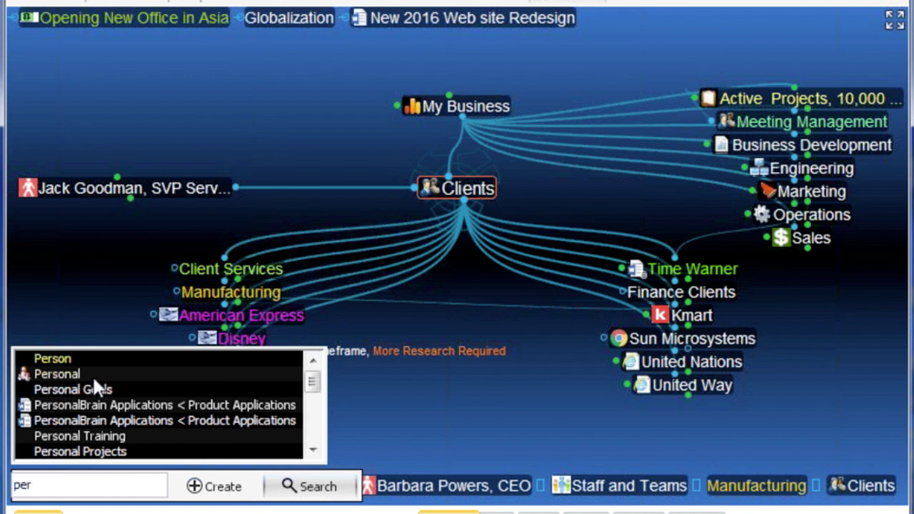
left_click(72, 371)
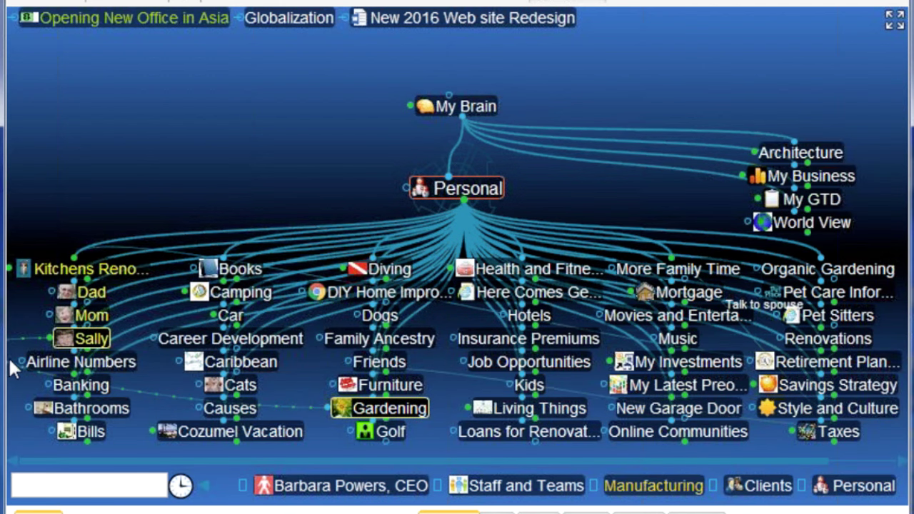
- Show the Personal thought's map full screen and scroll through its many children
left_click_drag(10, 361, 0, 361)
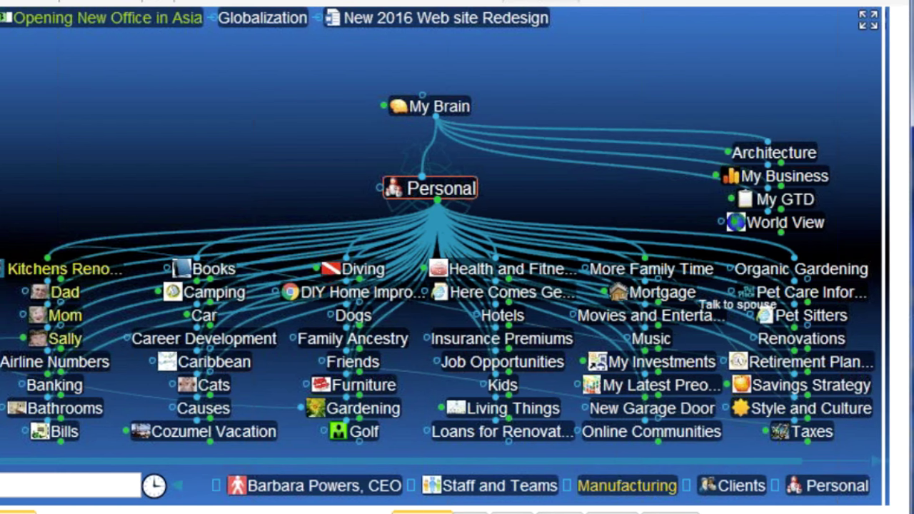
left_click(895, 22)
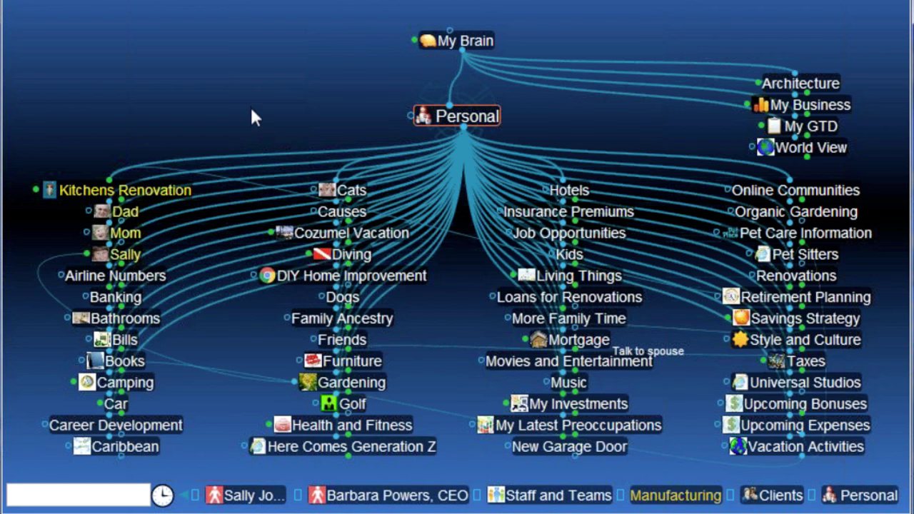
scroll(255, 76, "down", 2)
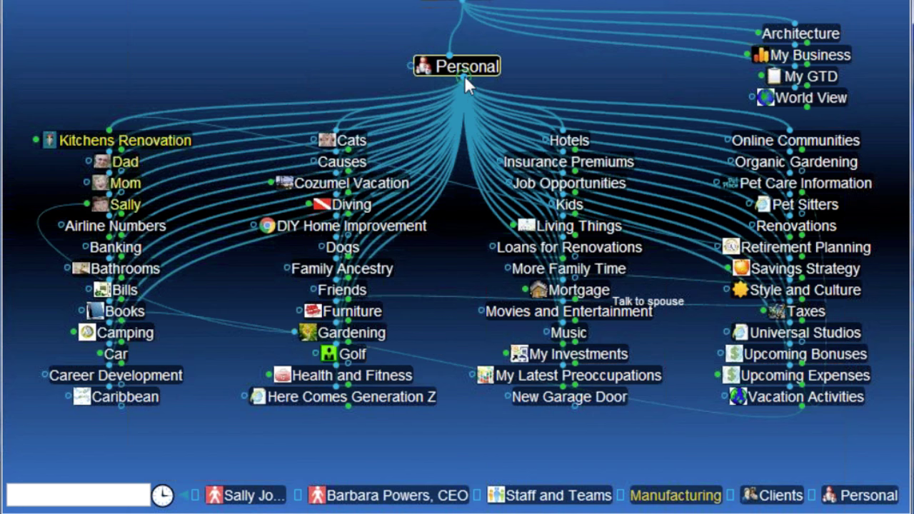
- Create a 'Vacation and Travel' child thought under Personal, beside Vacation Activities
left_click_drag(462, 98, 452, 317)
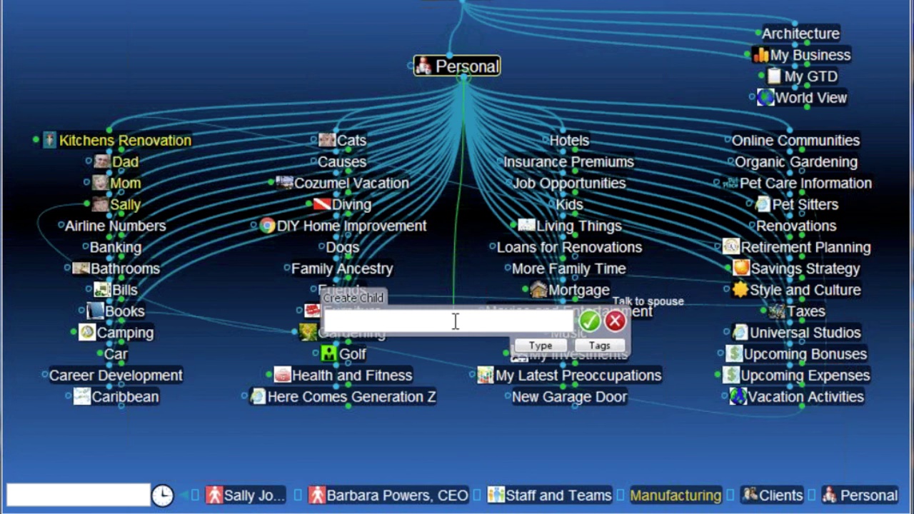
type("M")
key("BackSpace")
type("Vacatip")
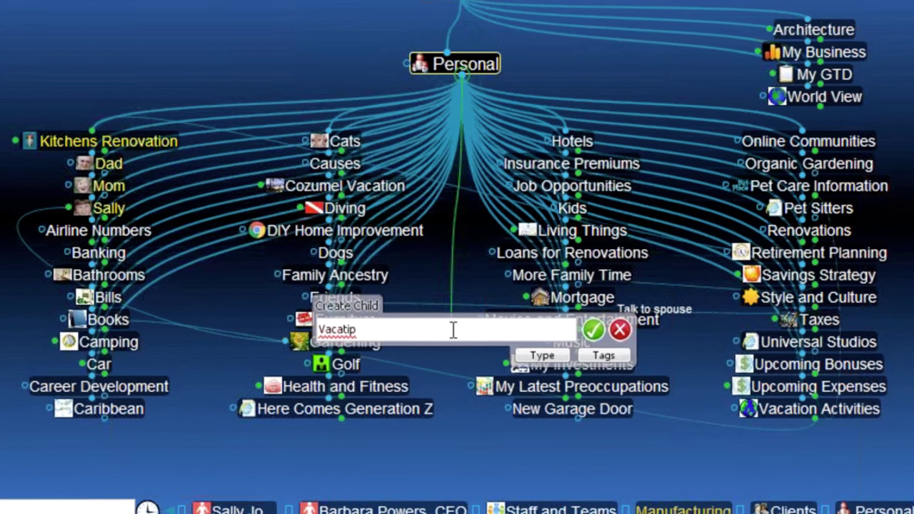
key("BackSpace")
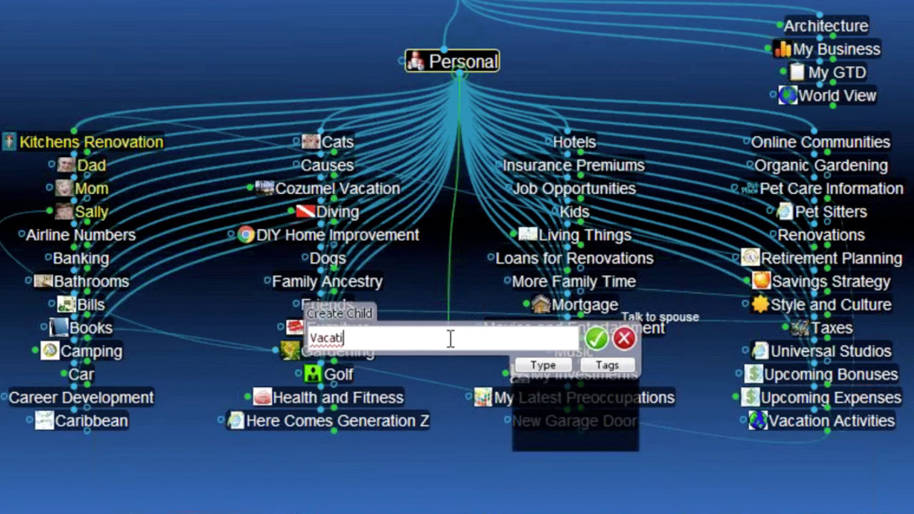
type("on and T")
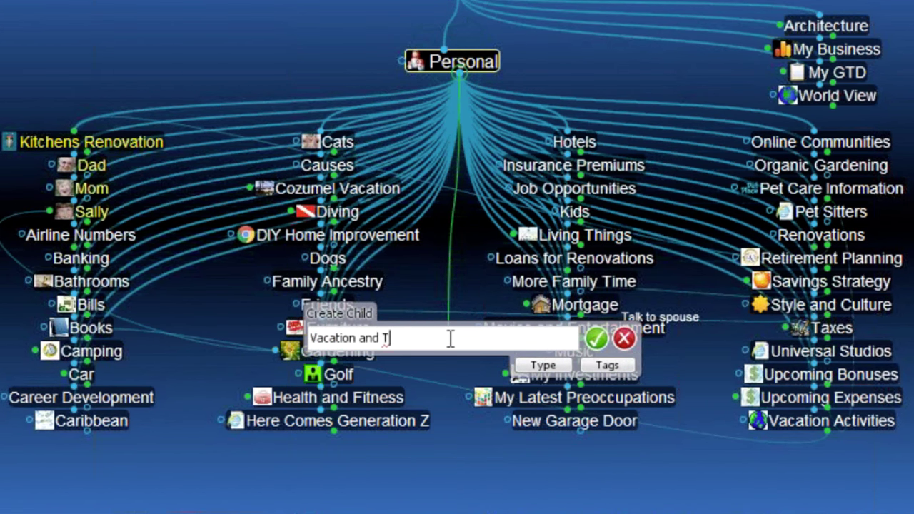
type("ravel")
key("Return")
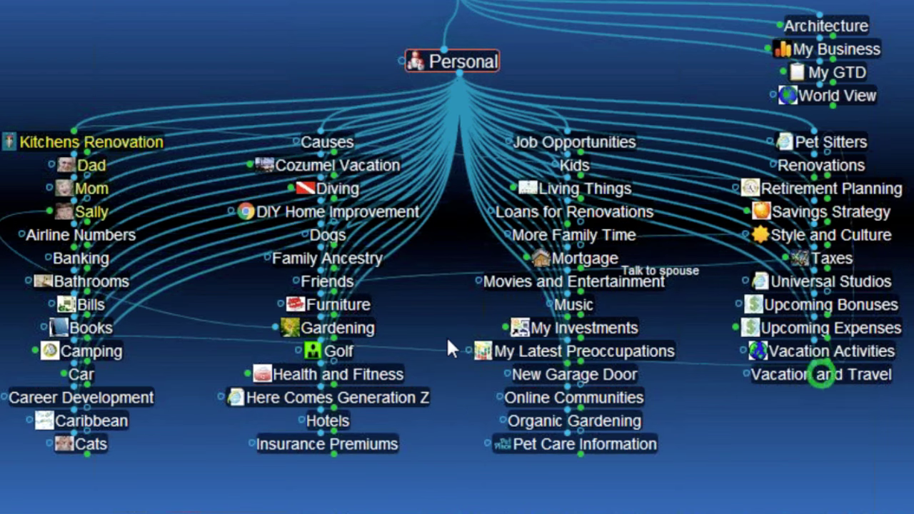
- Focus the Vacation and Travel thought and pin it
left_click(817, 386)
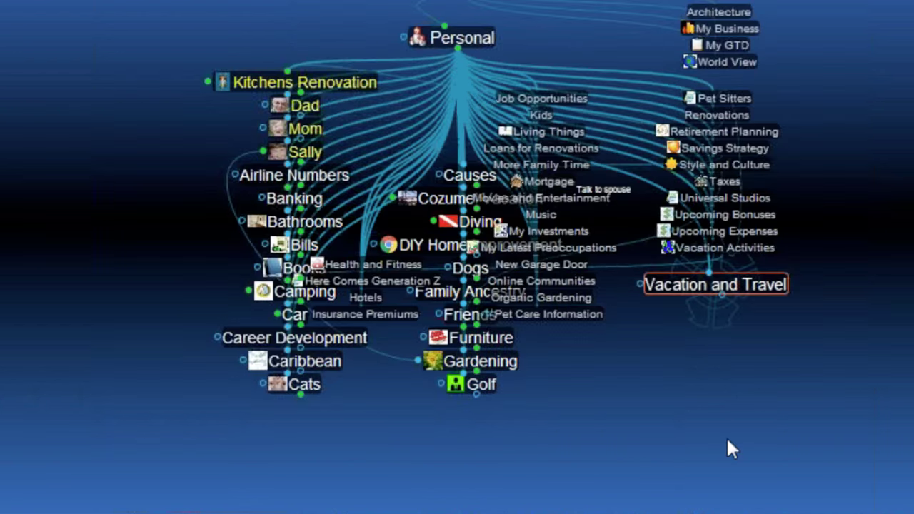
right_click(471, 65)
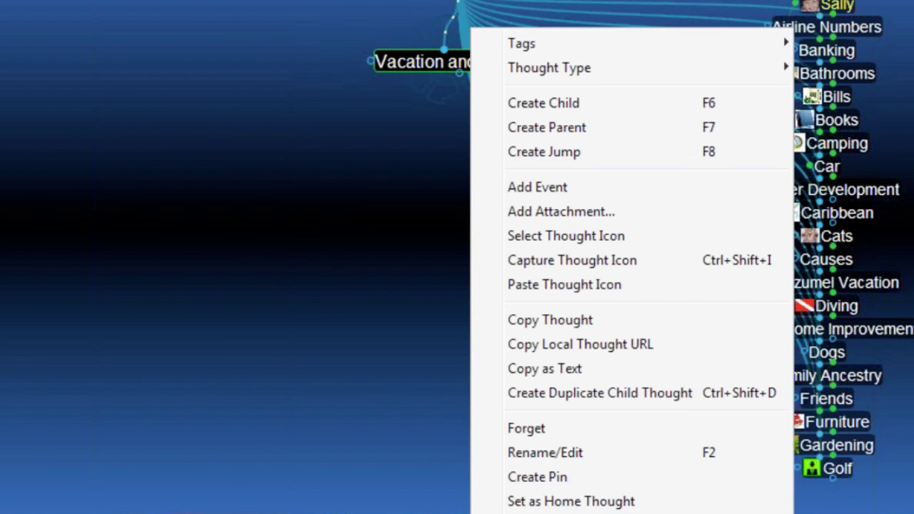
left_click(538, 479)
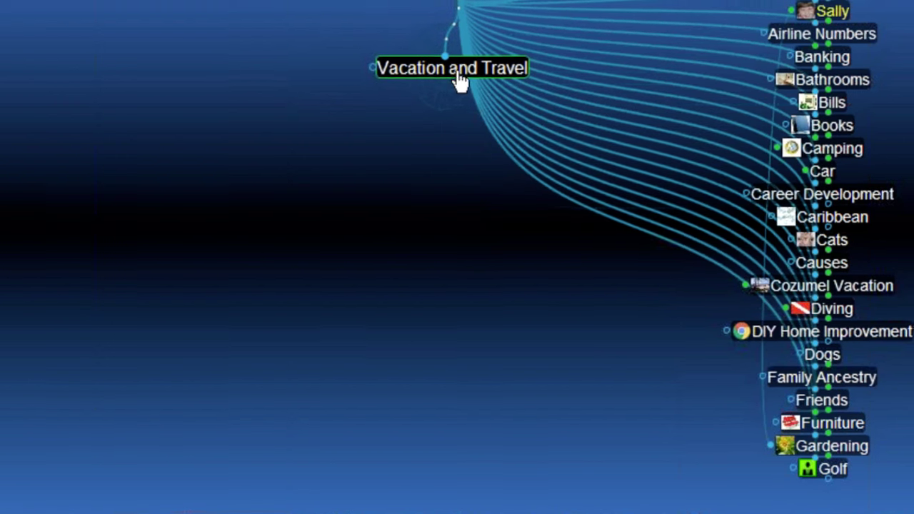
- Give Vacation and Travel the sunset landscape icon
right_click(464, 103)
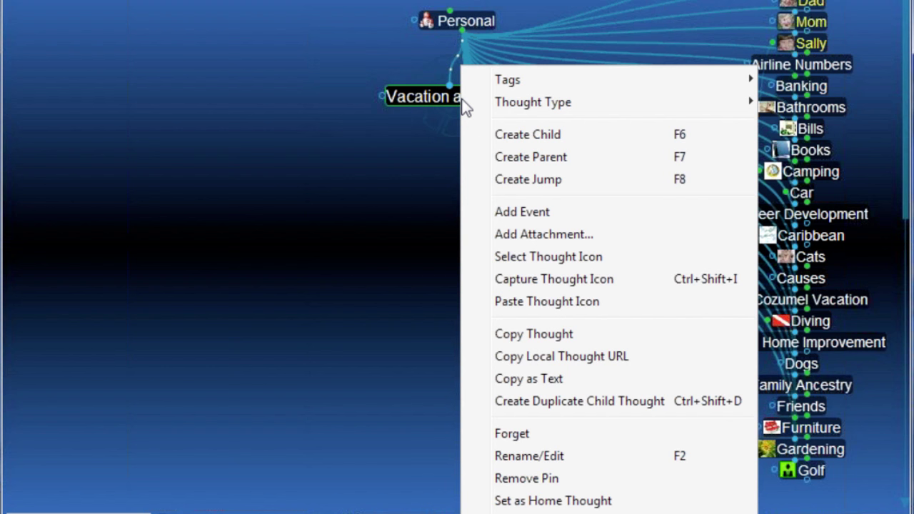
left_click(535, 259)
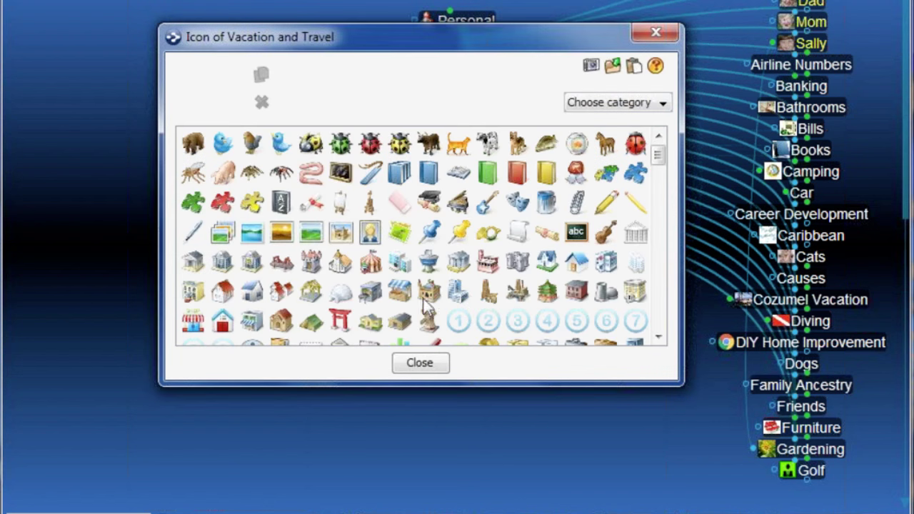
left_click(277, 242)
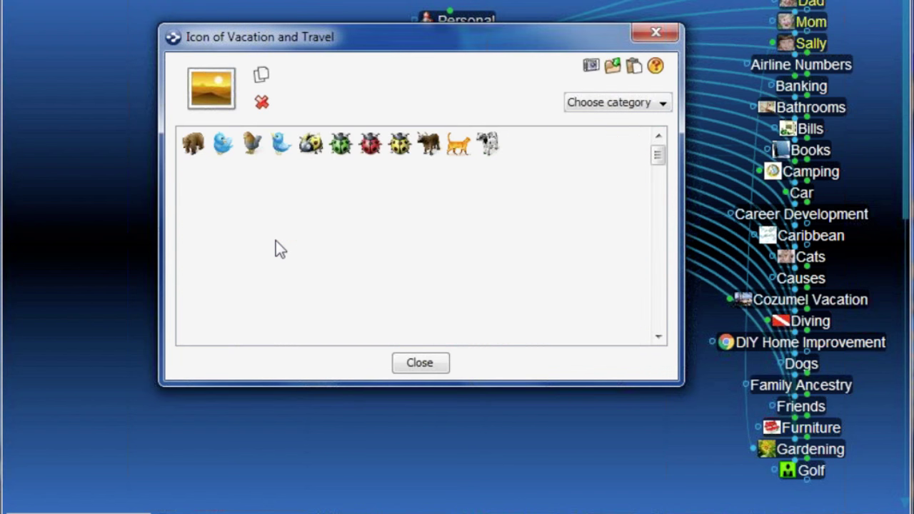
left_click(657, 34)
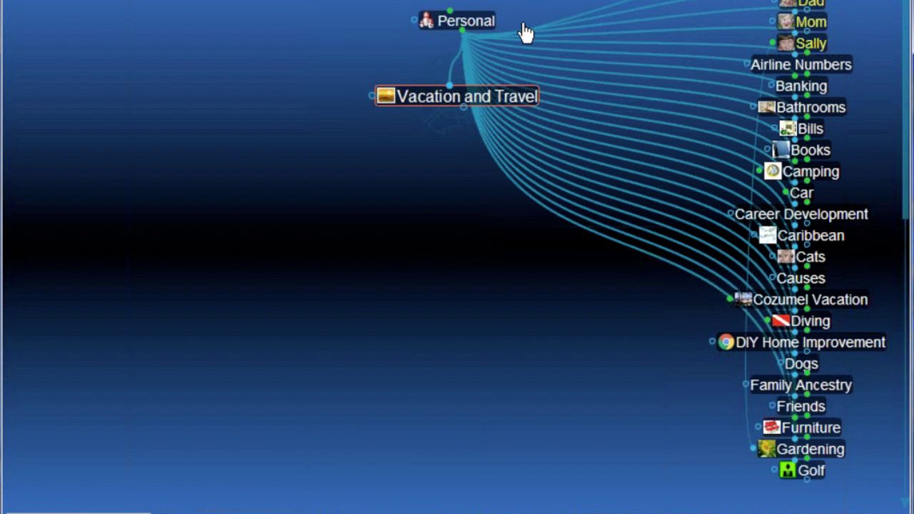
- Focus Vacation and Travel and move Diving under it
left_click(473, 24)
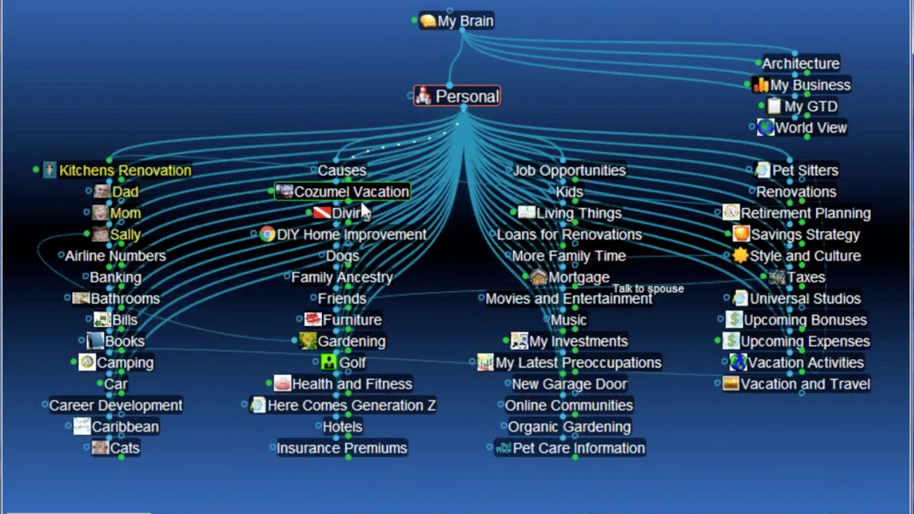
left_click(794, 385)
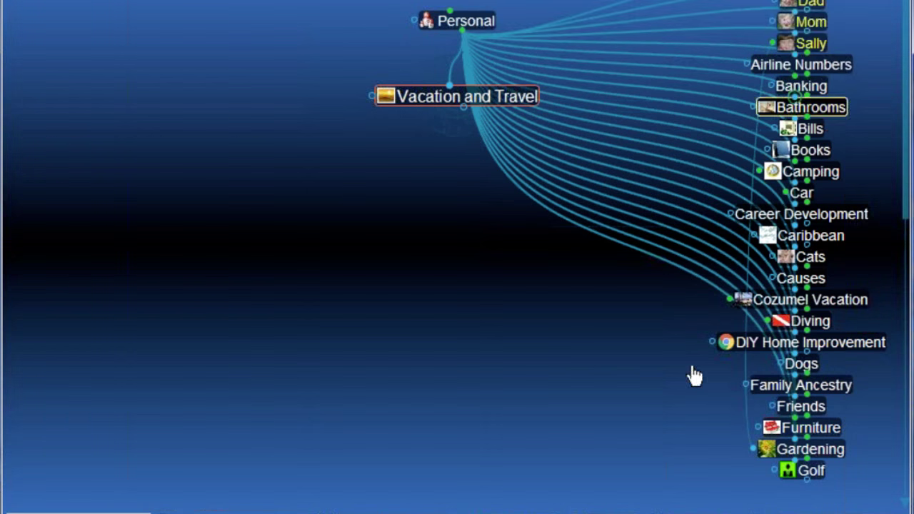
left_click_drag(904, 134, 906, 178)
scroll(906, 179, "up", 2)
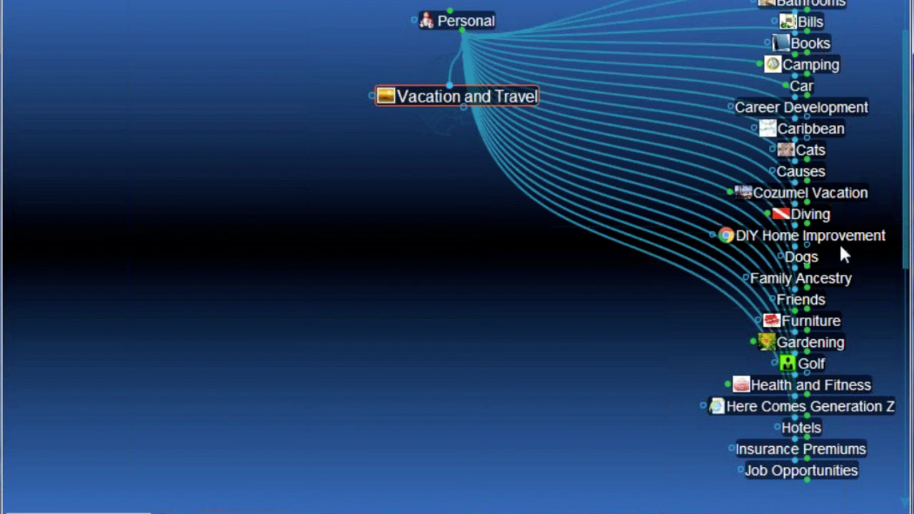
left_click_drag(821, 228, 373, 288)
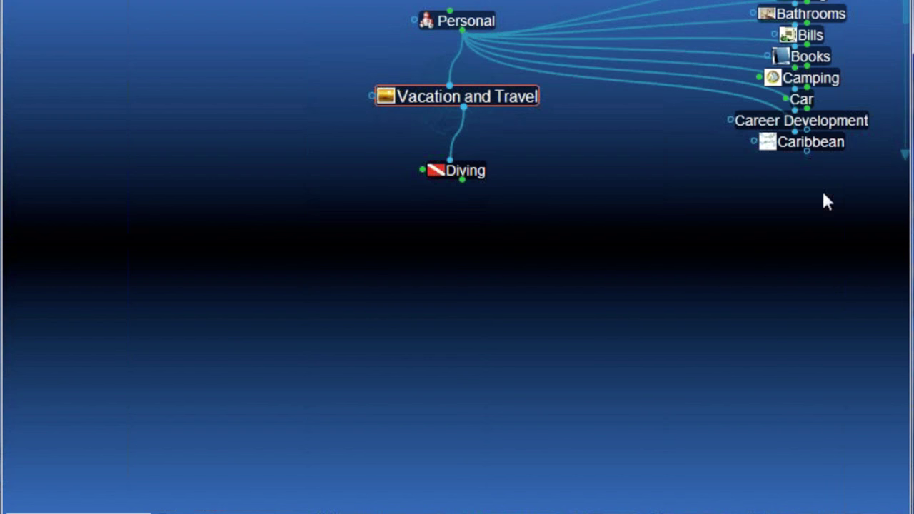
- Move Hotels from Personal's list under Vacation and Travel
scroll(904, 36, "down", 4)
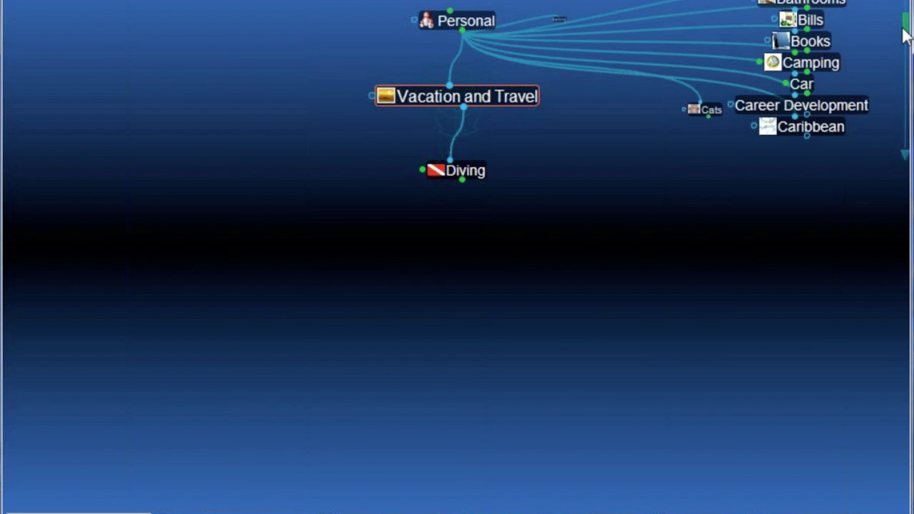
scroll(904, 37, "down", 5)
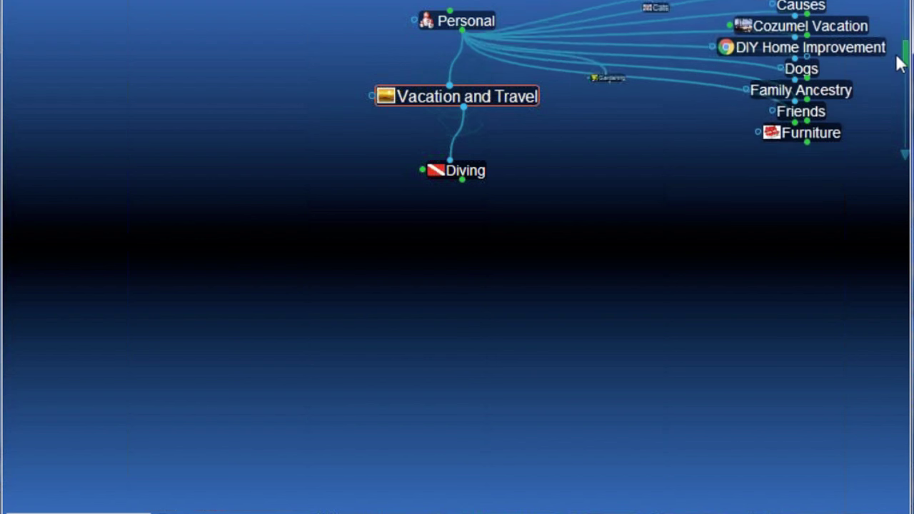
scroll(898, 71, "down", 5)
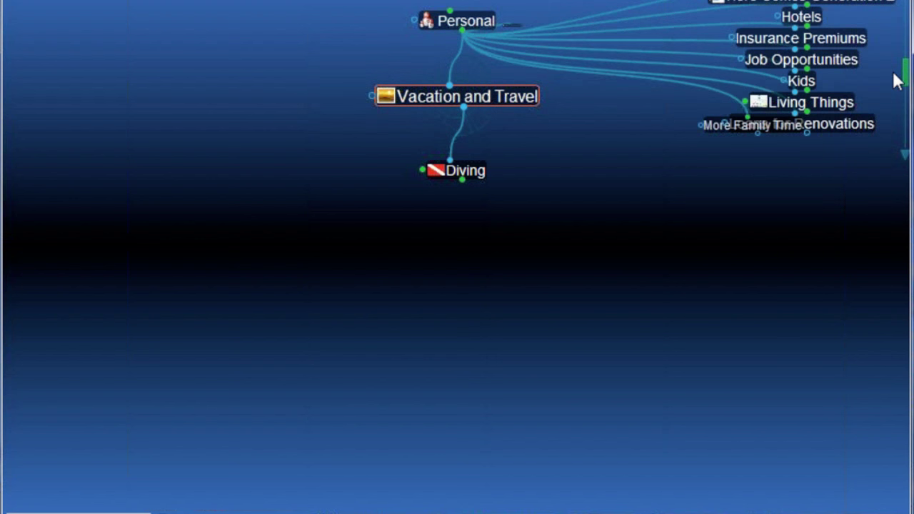
scroll(895, 98, "down", 1)
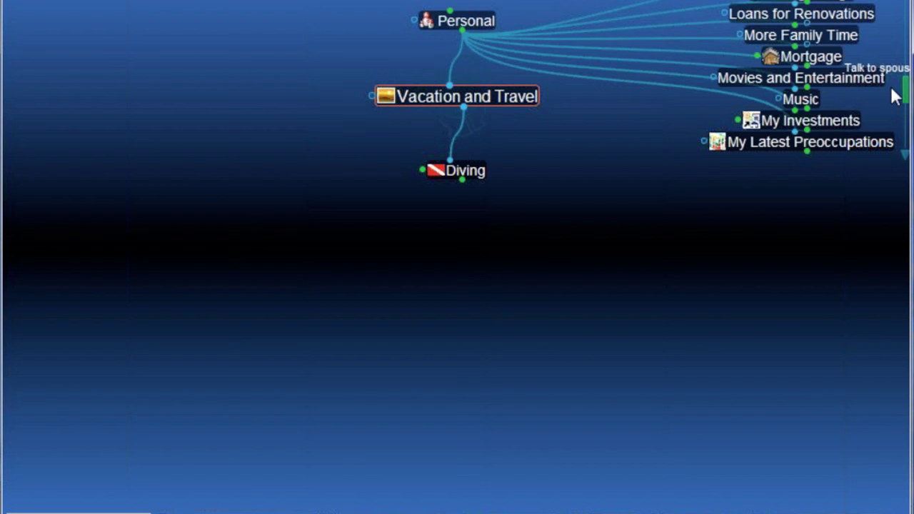
scroll(893, 87, "up", 5)
scroll(904, 70, "up", 3)
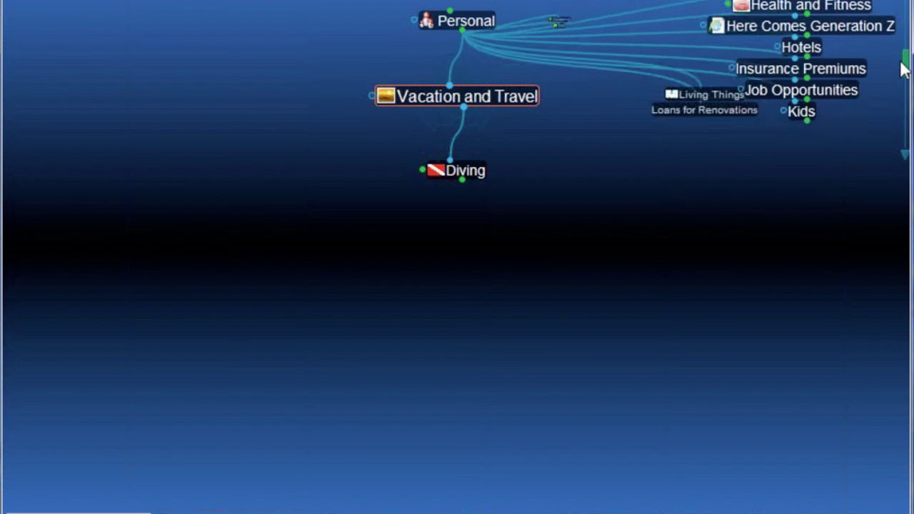
left_click_drag(806, 80, 619, 231)
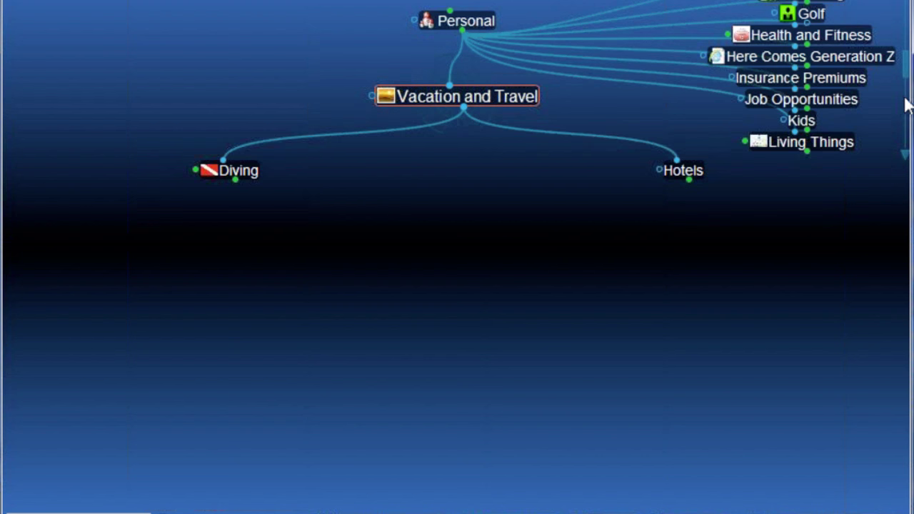
left_click_drag(907, 72, 910, 7)
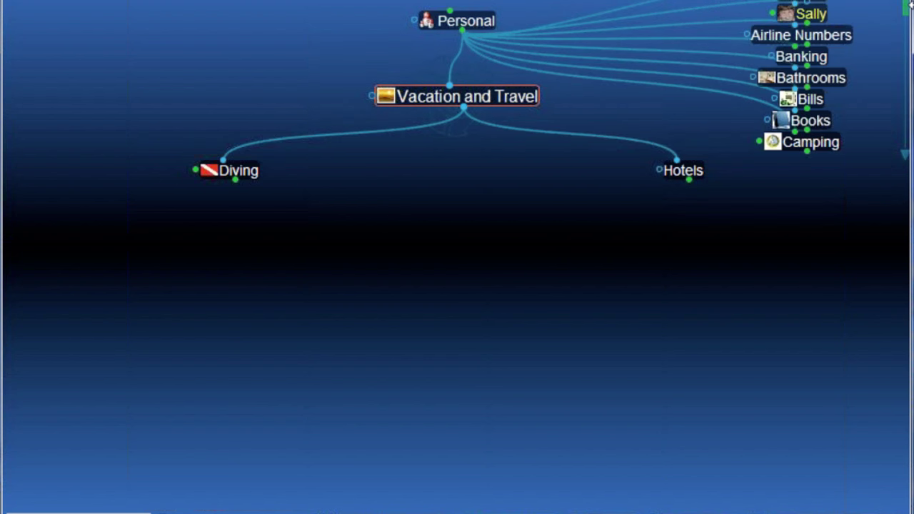
- From Personal, select Airline Numbers, Camping, Caribbean, Cozumel Vacation, Pet Sitters, Universal Studios, Vacation Activities
left_click(482, 23)
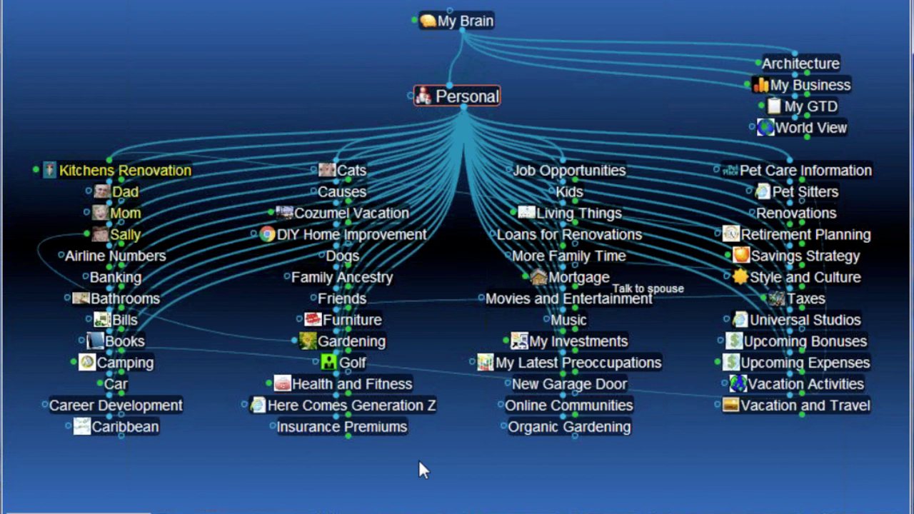
left_click(157, 262, "ctrl")
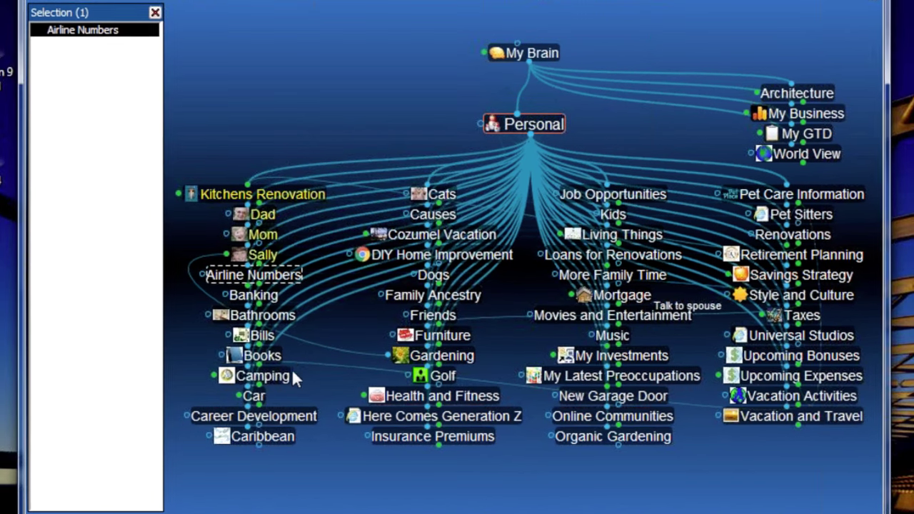
left_click(288, 384, "ctrl")
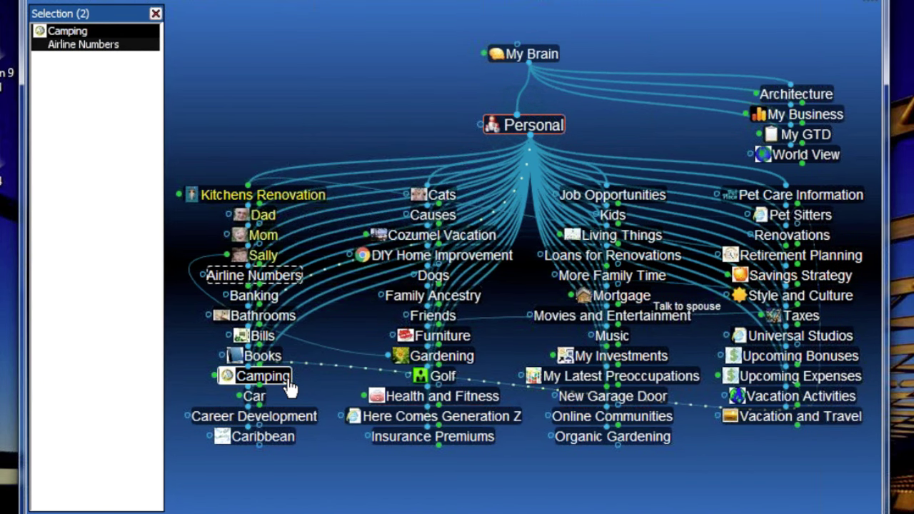
left_click(263, 436, "ctrl")
left_click(441, 235, "ctrl")
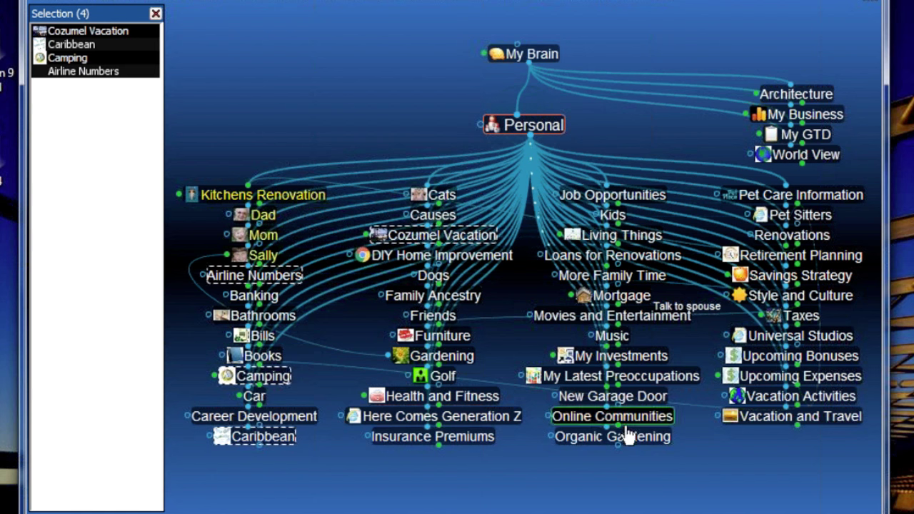
left_click(787, 220, "ctrl")
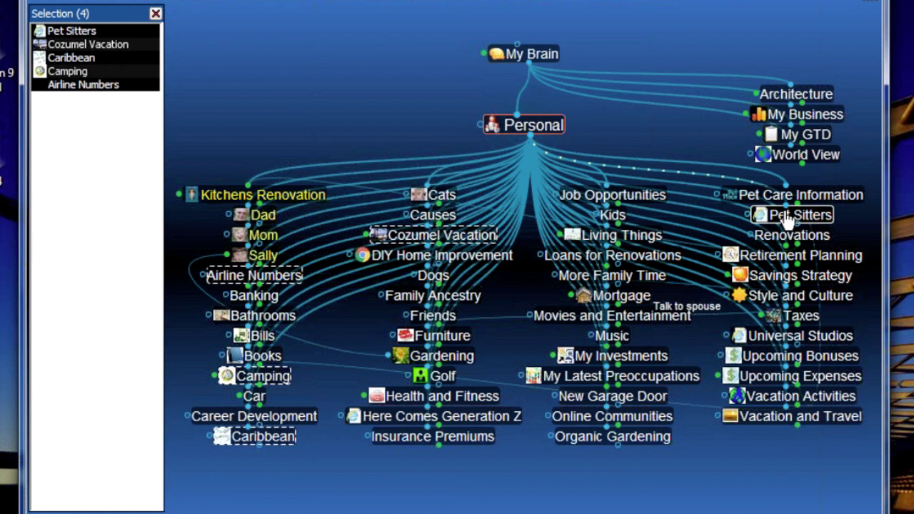
left_click(804, 345, "ctrl")
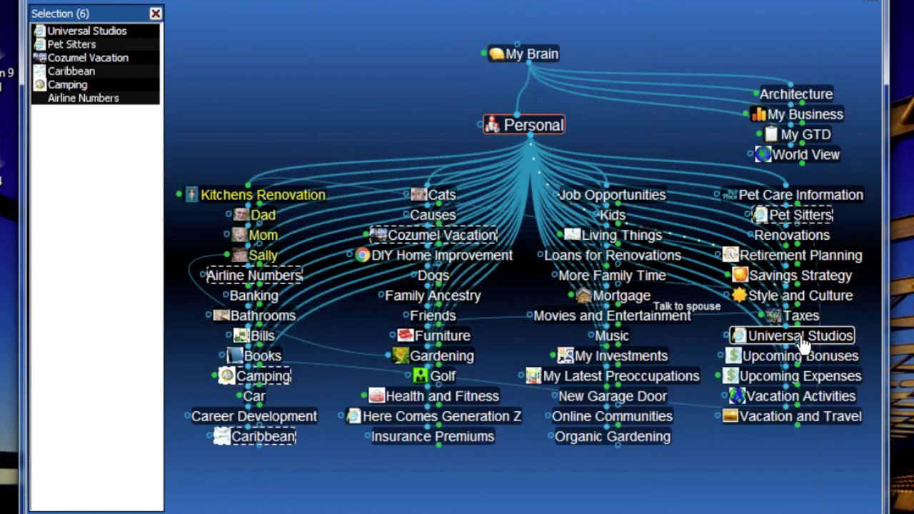
left_click(813, 402, "ctrl")
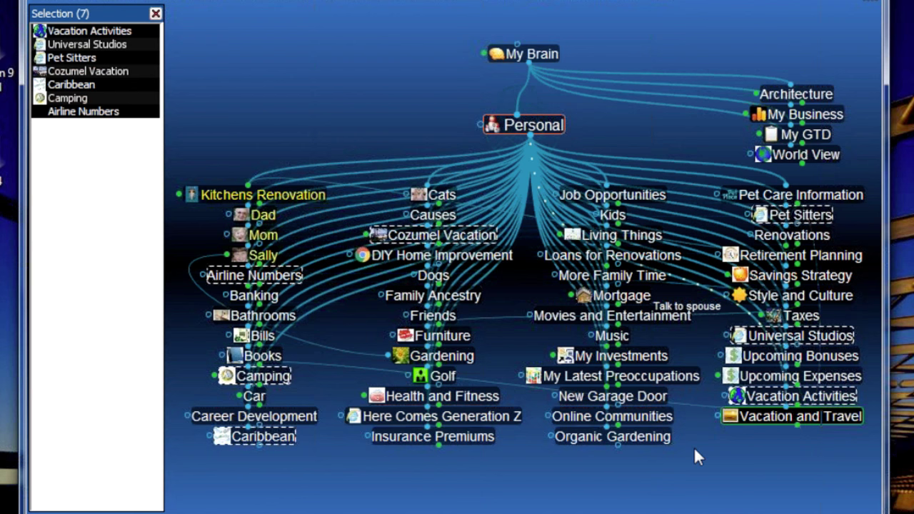
- Link the seven selected thoughts under Vacation and Travel, unlink them from Personal, and close the selection
right_click(74, 189)
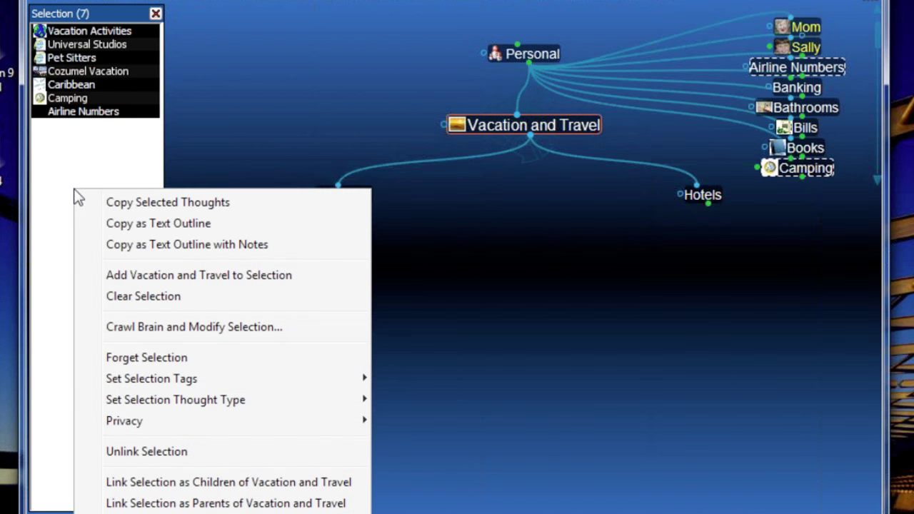
left_click(175, 484)
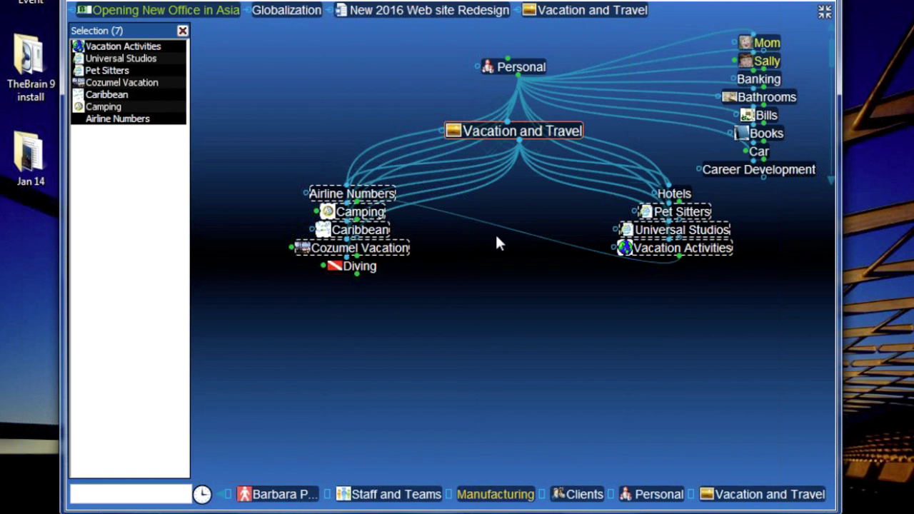
left_click(536, 71)
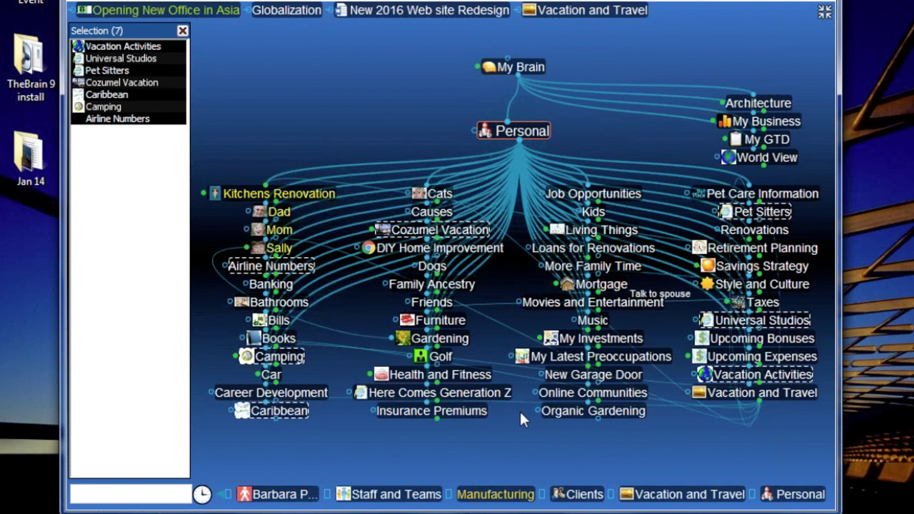
right_click(132, 326)
left_click(181, 473)
left_click(182, 30)
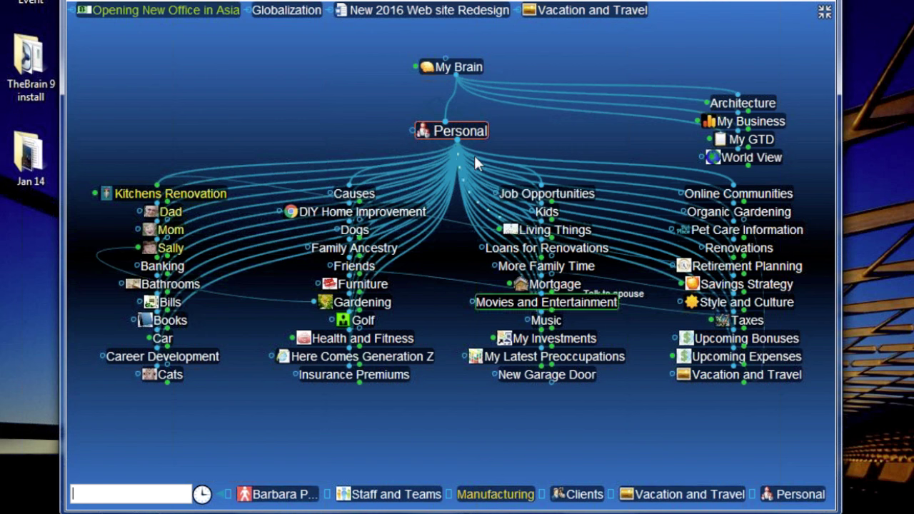
- Create a 'Personal Finance' child under Personal and make it the focused thought
left_click_drag(458, 141, 443, 392)
type("Personal ")
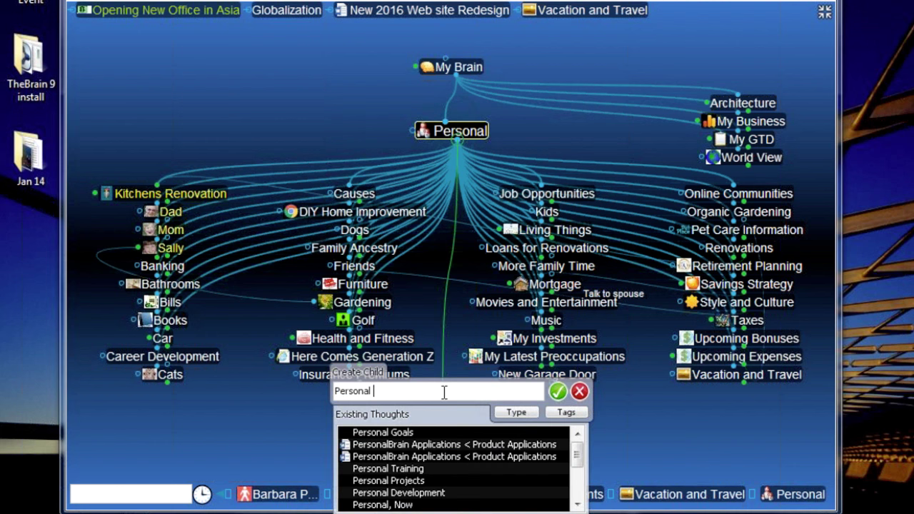
type("Fin")
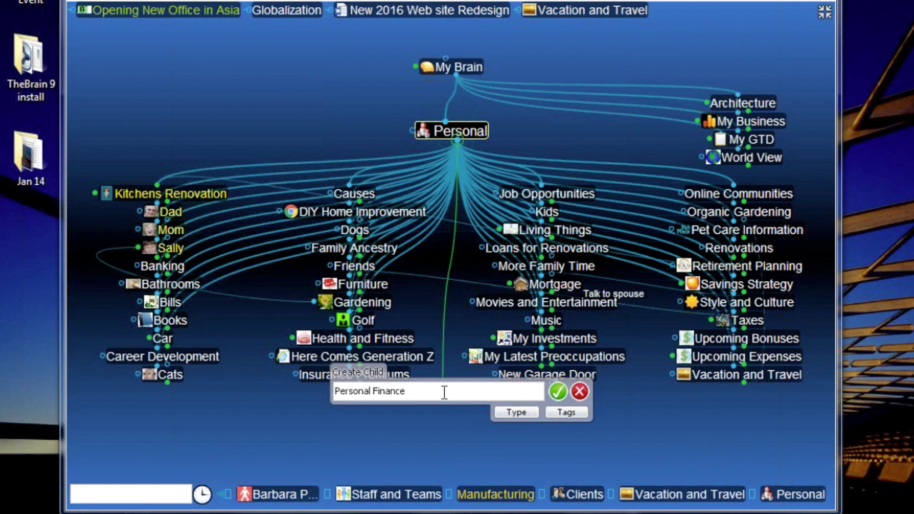
type("ance")
key("Return")
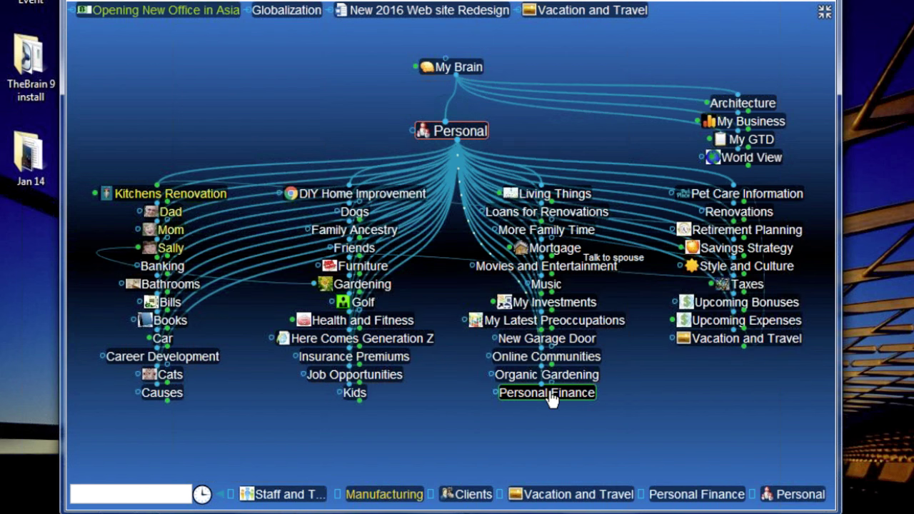
left_click(551, 394)
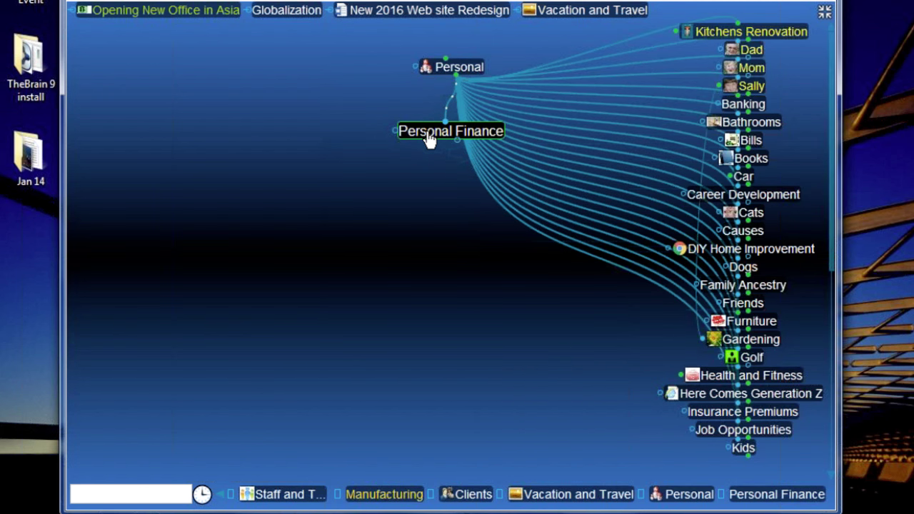
- Exit full screen and enlarge the notes and thought details area
right_click(428, 139)
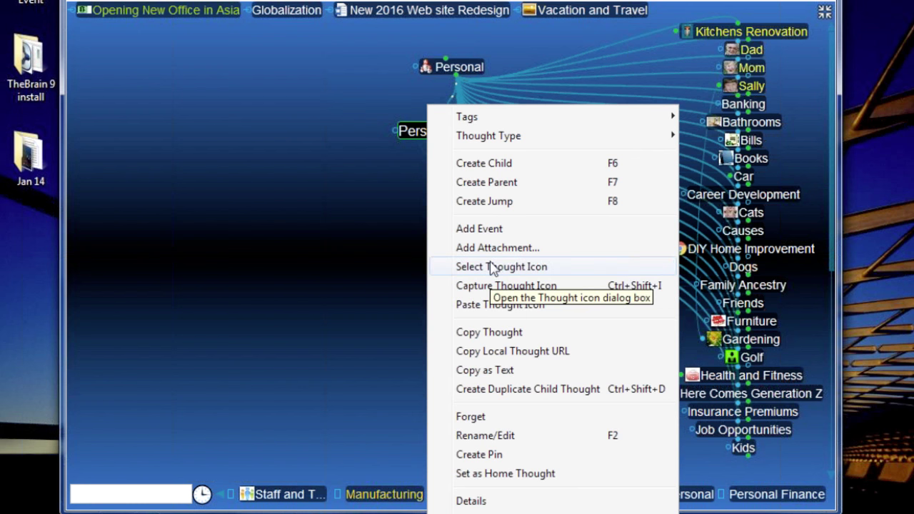
left_click(490, 305)
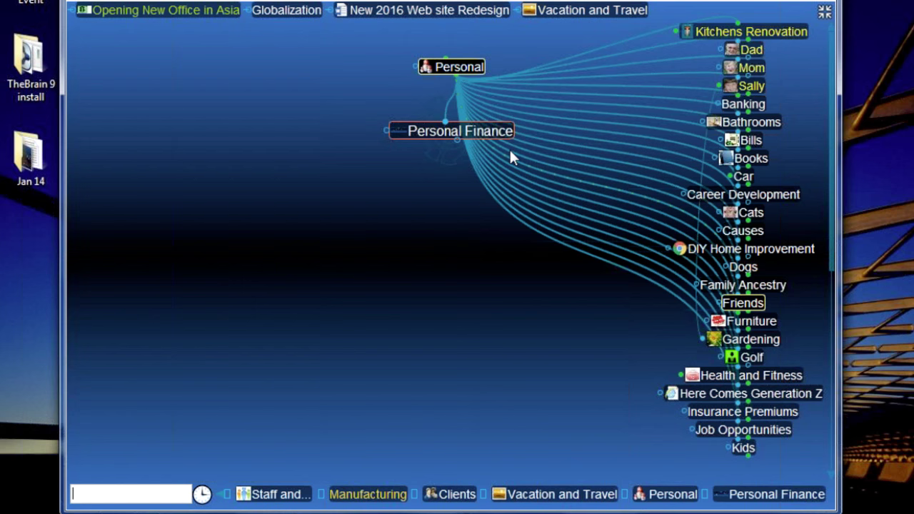
right_click(472, 134)
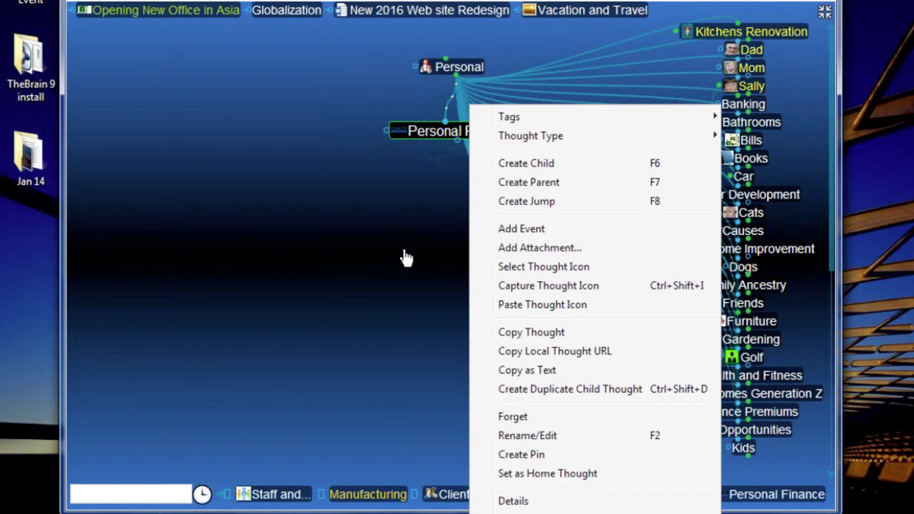
key("Escape")
left_click(824, 13)
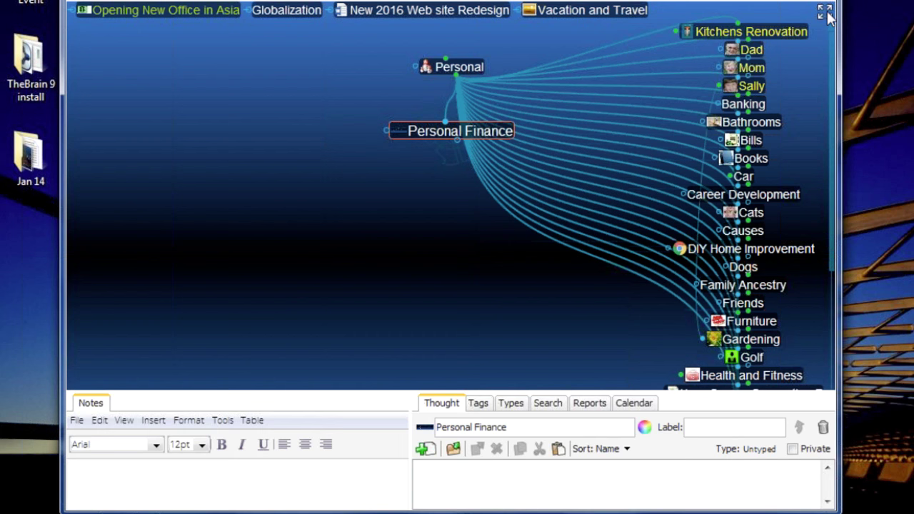
left_click_drag(394, 369, 404, 315)
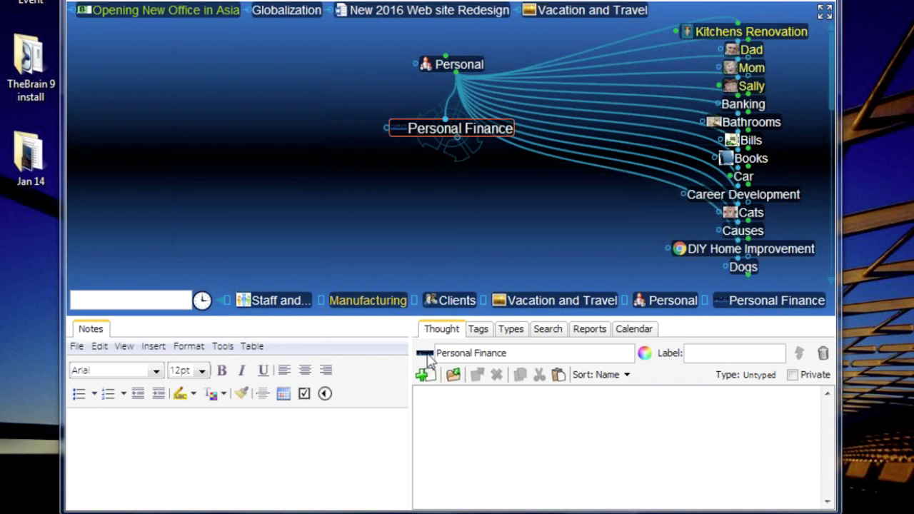
- Set a pie-chart icon from the Business category on Personal Finance
left_click(425, 354)
left_click_drag(307, 260, 278, 77)
left_click(357, 129)
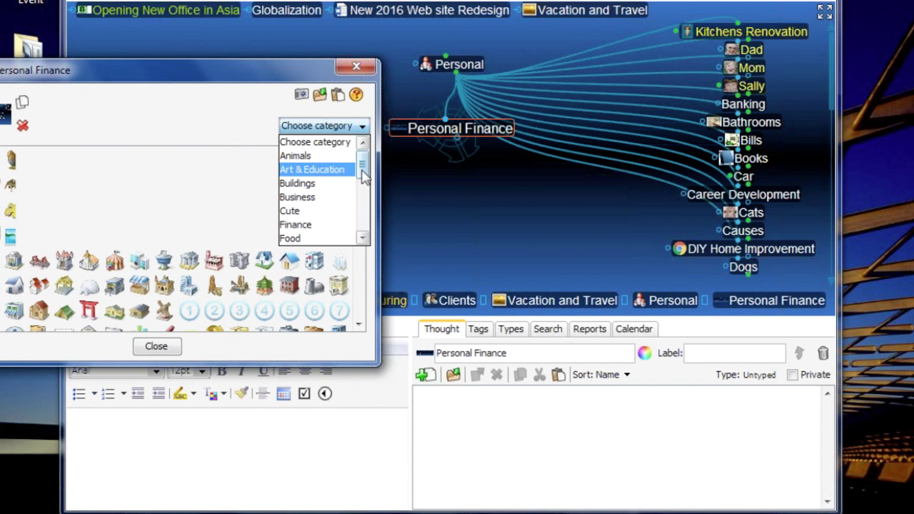
left_click_drag(363, 171, 325, 185)
left_click(304, 170)
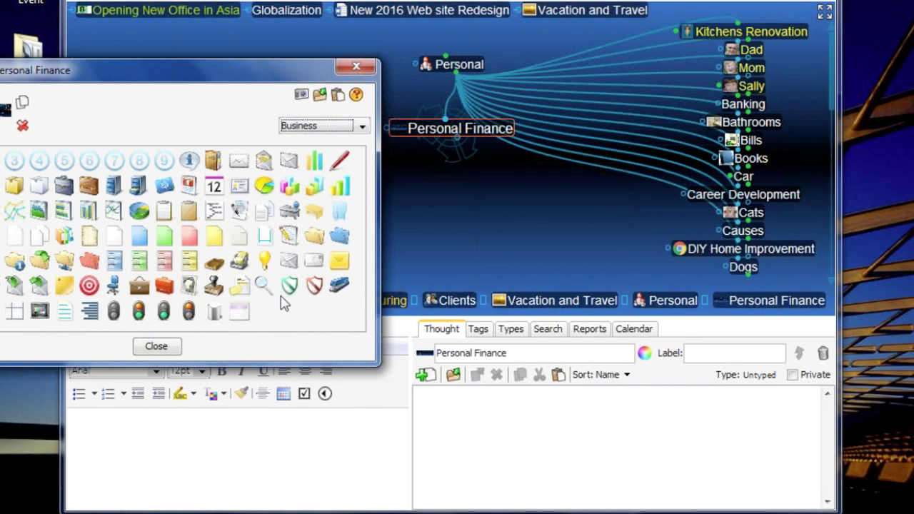
left_click(1, 314)
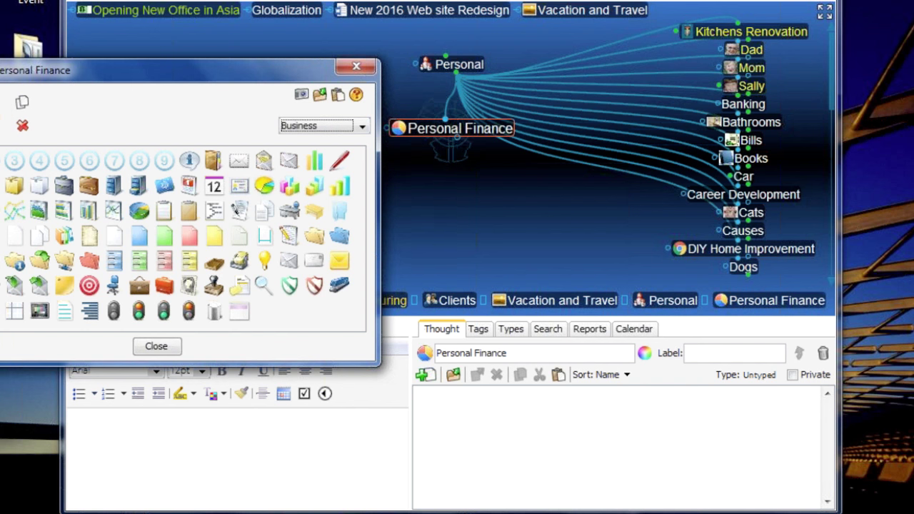
left_click(356, 66)
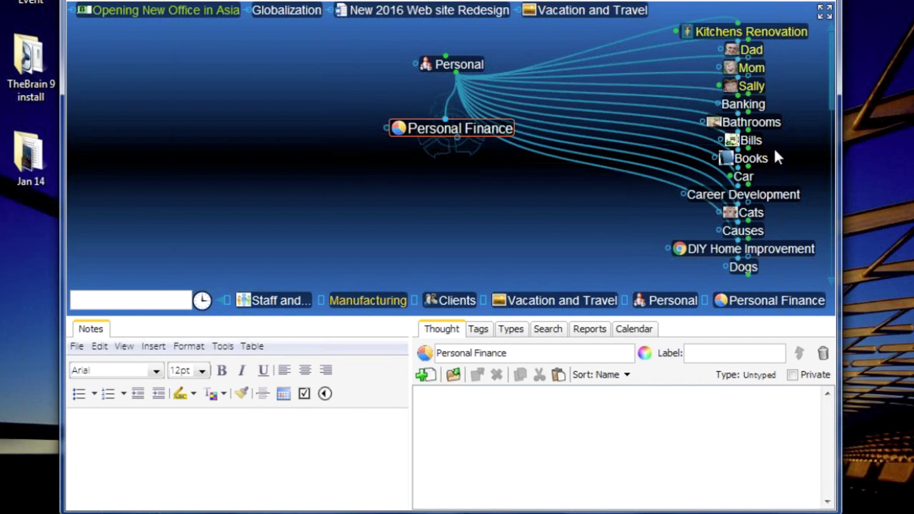
- Move Bills, Banking, Insurance Premiums, Job Opportunities, Loans for Renovations, Mortgage, My Investments under Personal Finance
left_click_drag(757, 147, 438, 239)
left_click_drag(753, 117, 472, 235)
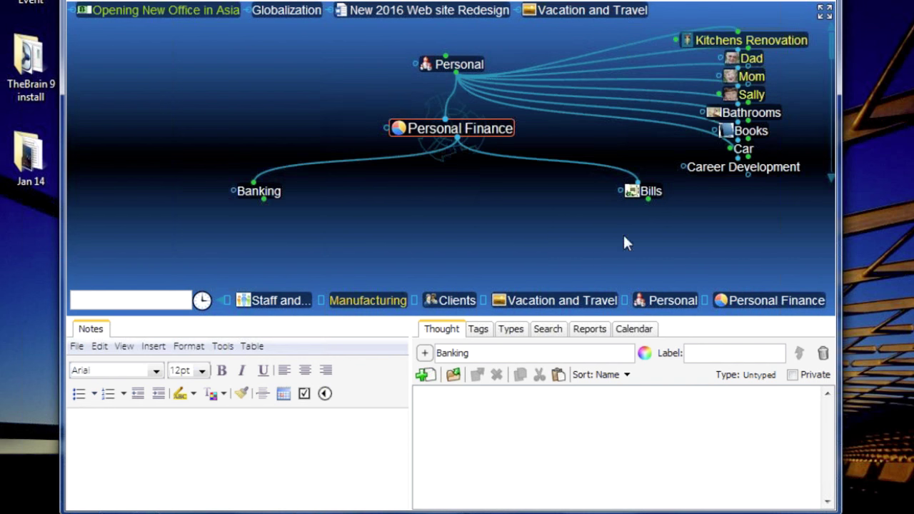
left_click_drag(832, 52, 822, 107)
left_click(783, 143)
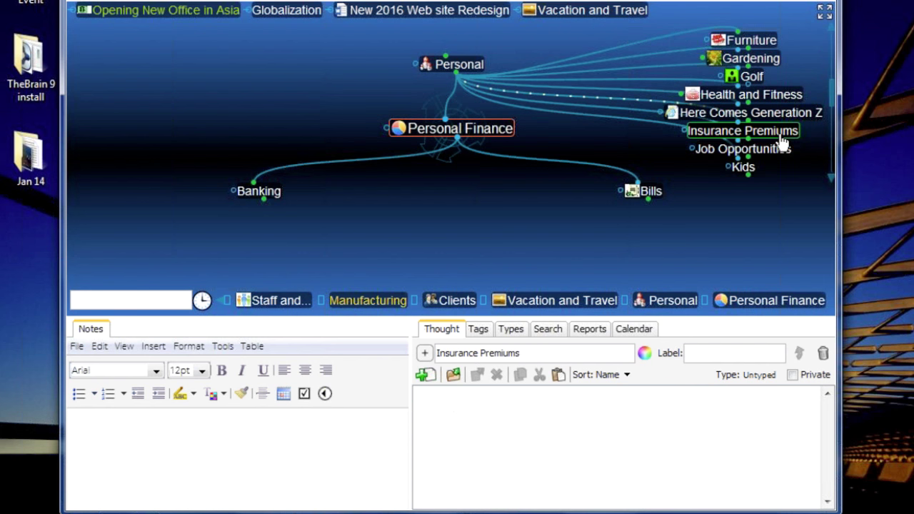
left_click_drag(748, 168, 535, 240)
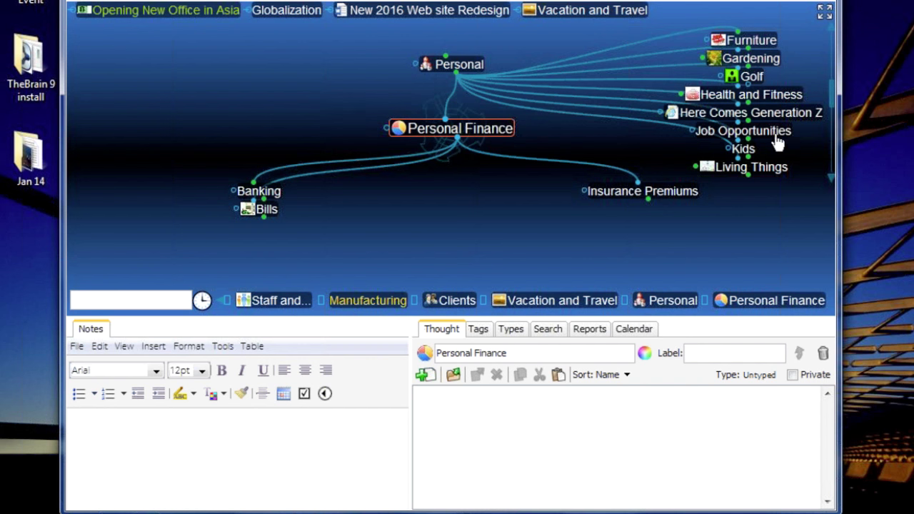
left_click_drag(779, 143, 497, 243)
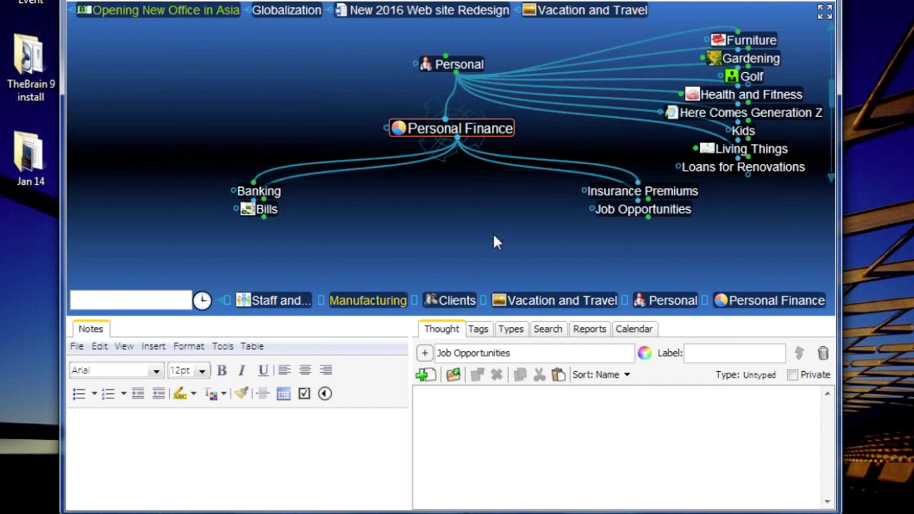
left_click_drag(833, 101, 832, 118)
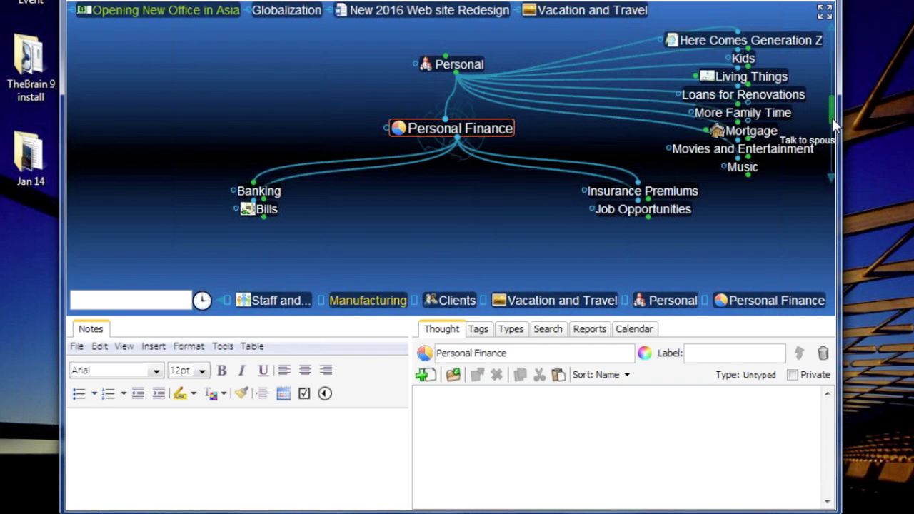
left_click_drag(743, 94, 614, 235)
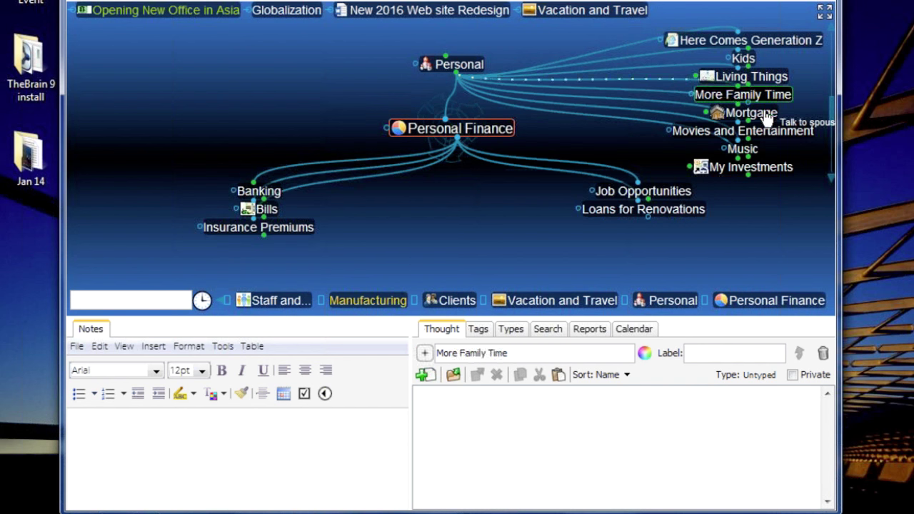
left_click_drag(765, 115, 624, 236)
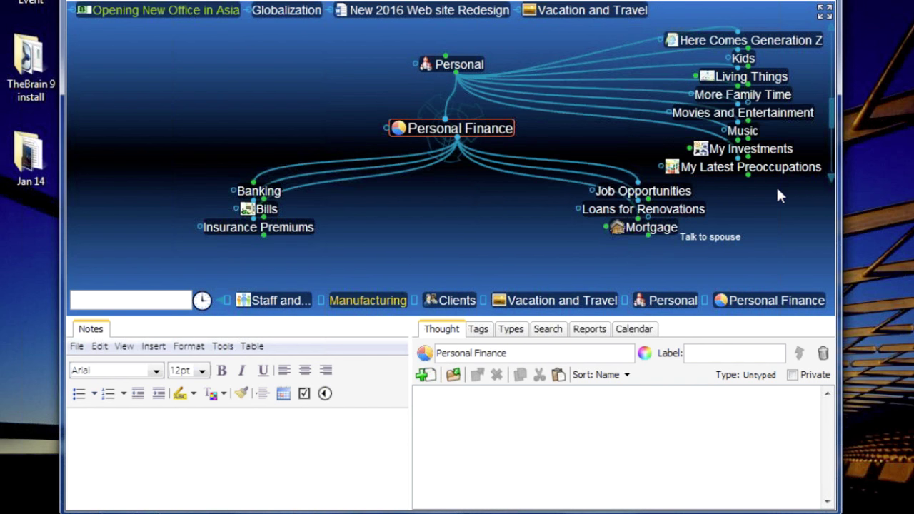
left_click(773, 156)
left_click_drag(750, 148, 622, 236)
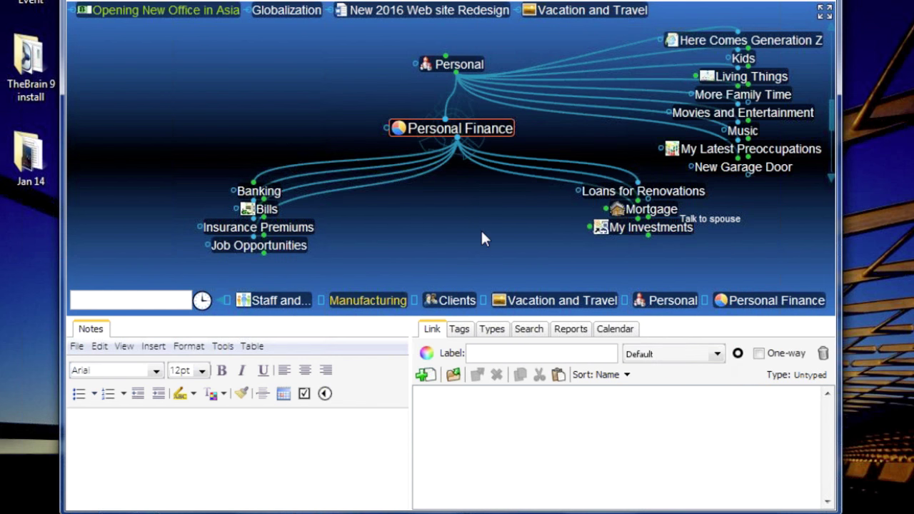
- Move Upcoming Expenses, Upcoming Bonuses, Taxes, Savings Strategy, Retirement Planning there too; hide the details area
mouse_move(805, 76)
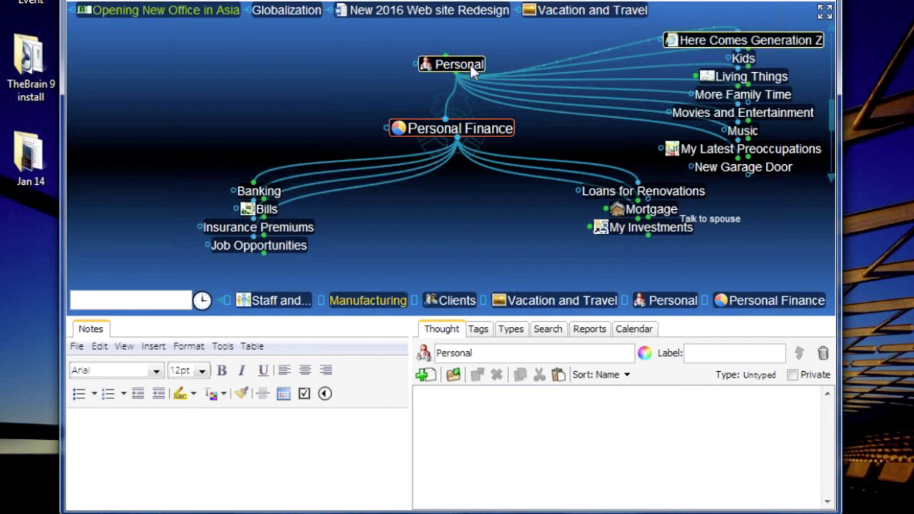
left_click_drag(830, 123, 832, 160)
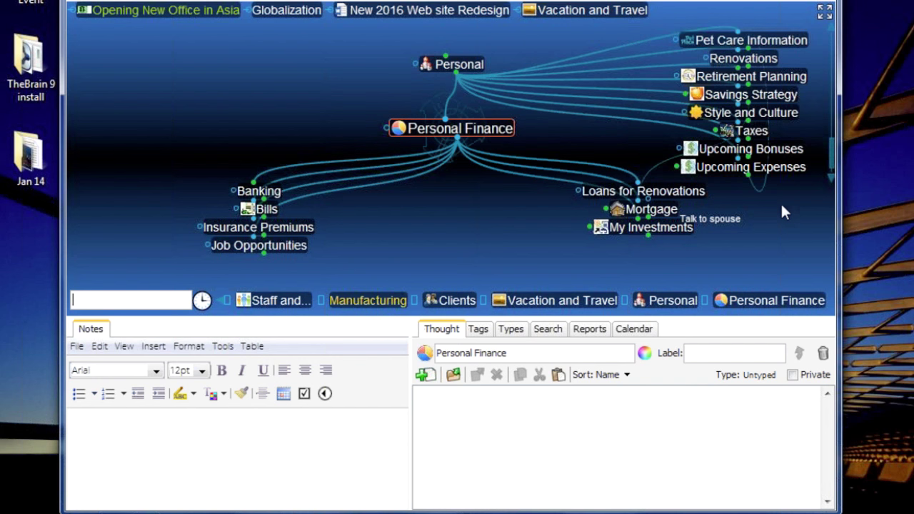
left_click_drag(782, 182, 536, 254)
left_click_drag(764, 152, 478, 256)
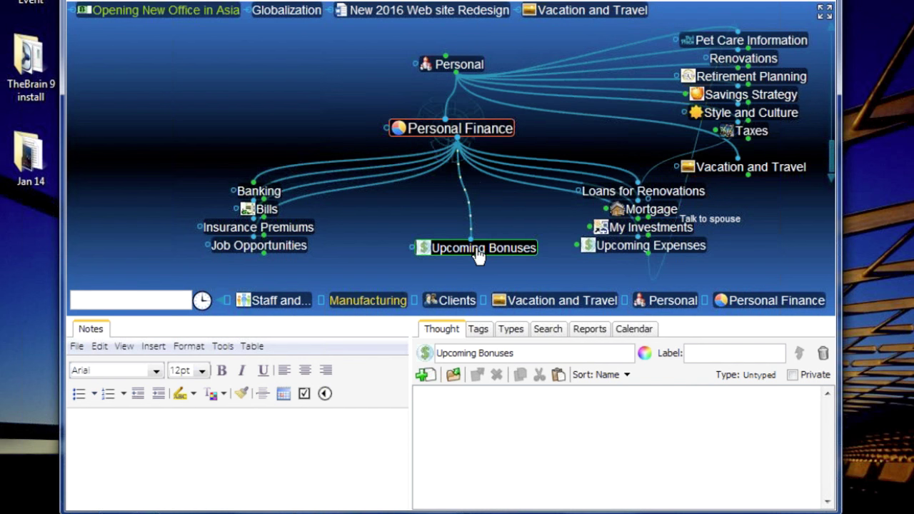
left_click_drag(746, 148, 491, 261)
left_click_drag(745, 131, 480, 248)
left_click(745, 130)
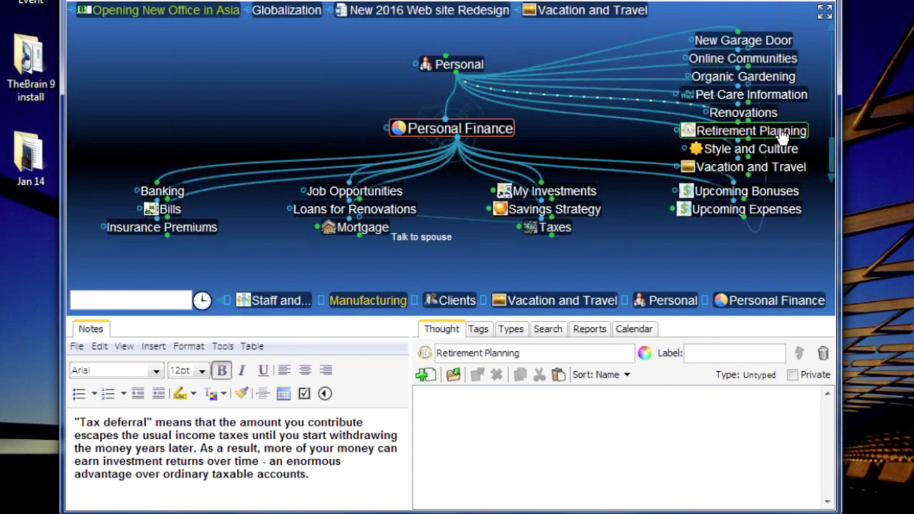
left_click_drag(745, 130, 606, 259)
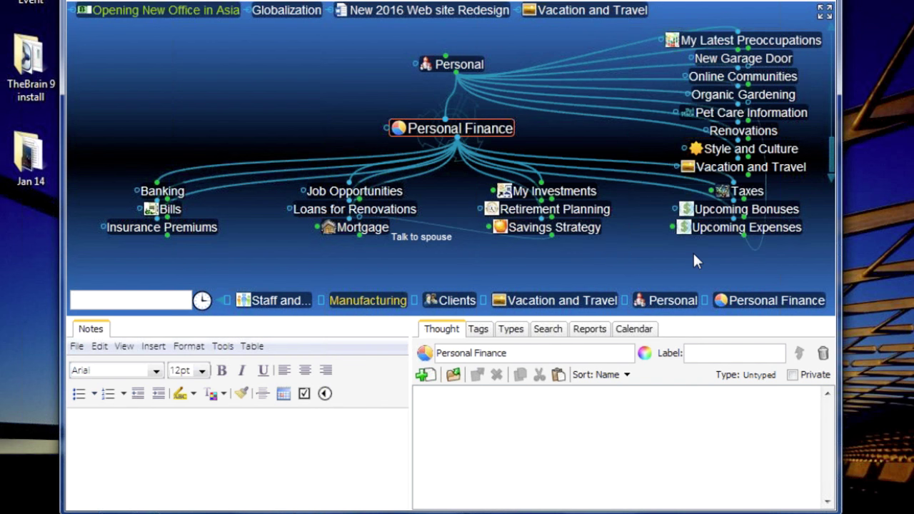
left_click_drag(757, 167, 825, 209)
left_click(825, 12)
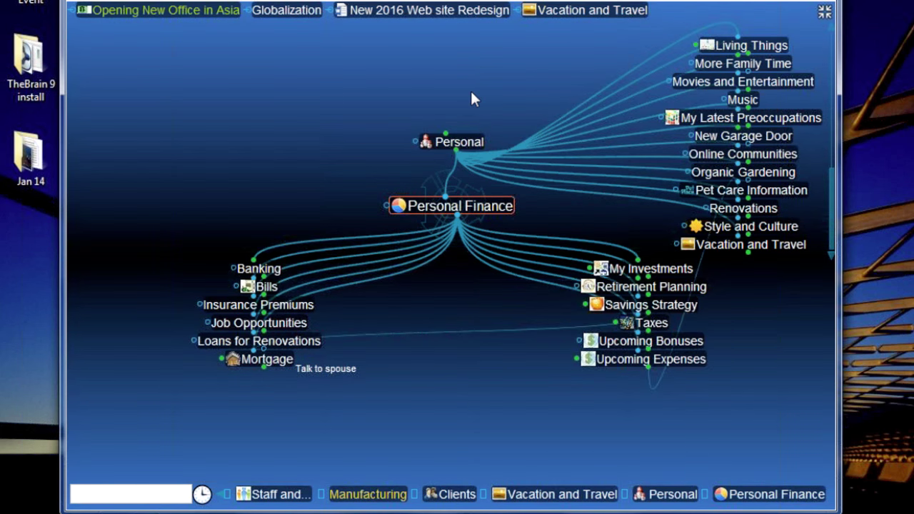
- Make Personal the central thought and create a 'House Projects' child beneath it
left_click(458, 140)
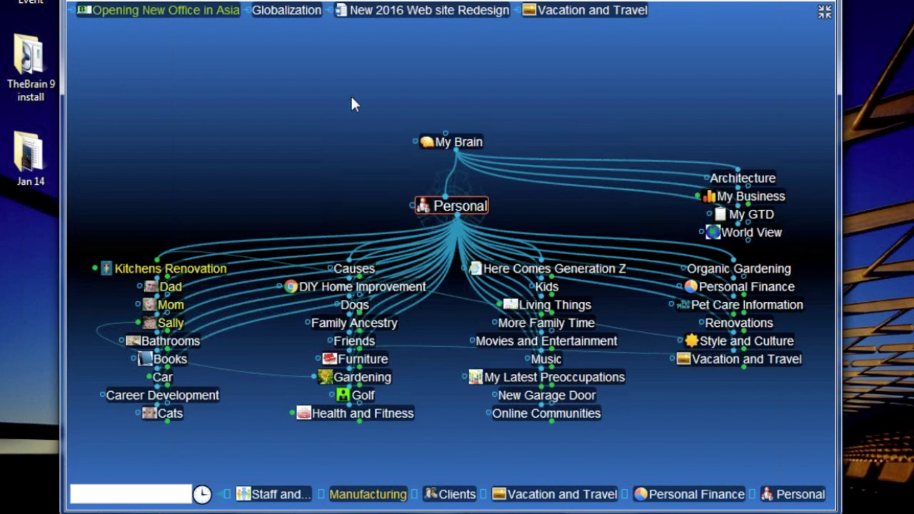
left_click_drag(311, 72, 328, 33)
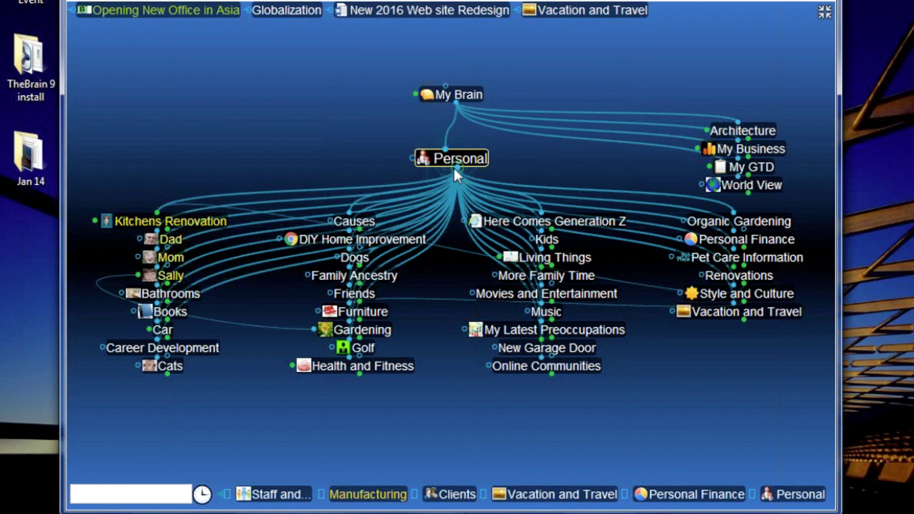
left_click_drag(457, 175, 683, 383)
type("Hou")
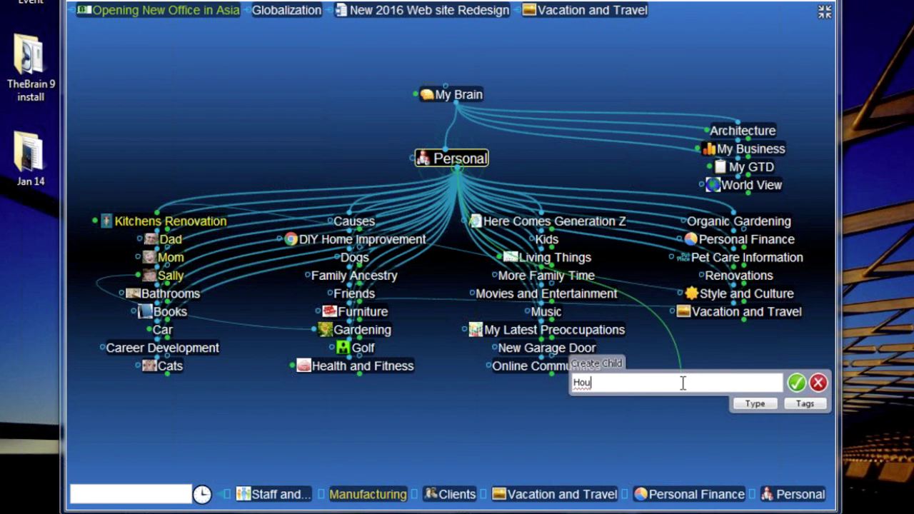
type("se Projects")
key("Return")
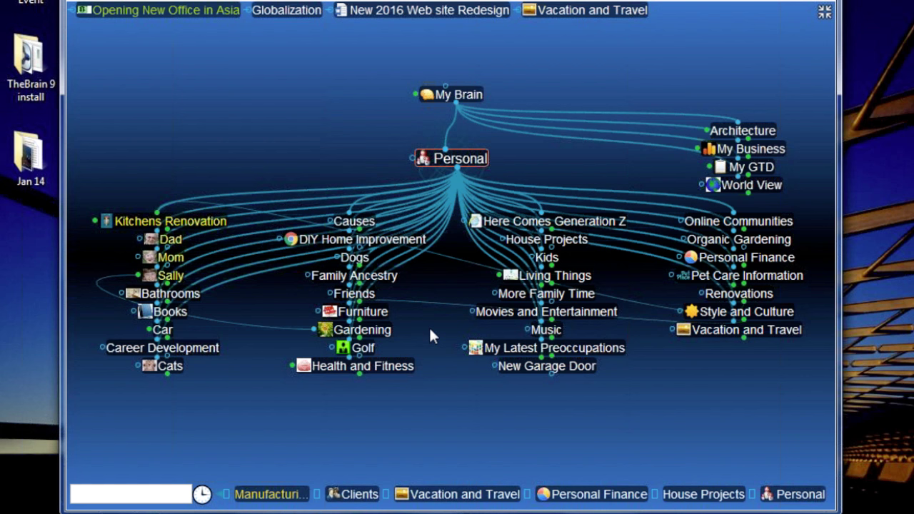
- Select DIY Home Improvement, Kitchens Renovation, Bathrooms, Furniture, contractor thoughts and New Garage Door
left_click(405, 244, "ctrl")
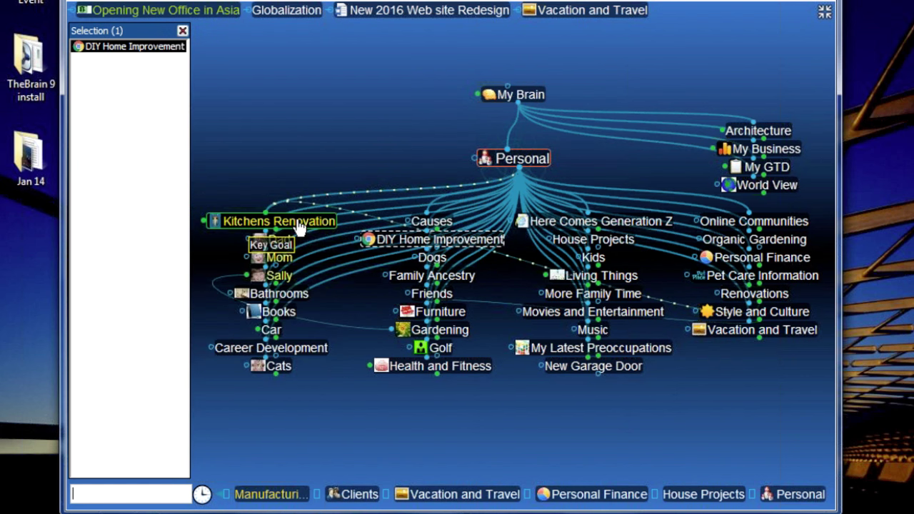
left_click(300, 227, "ctrl")
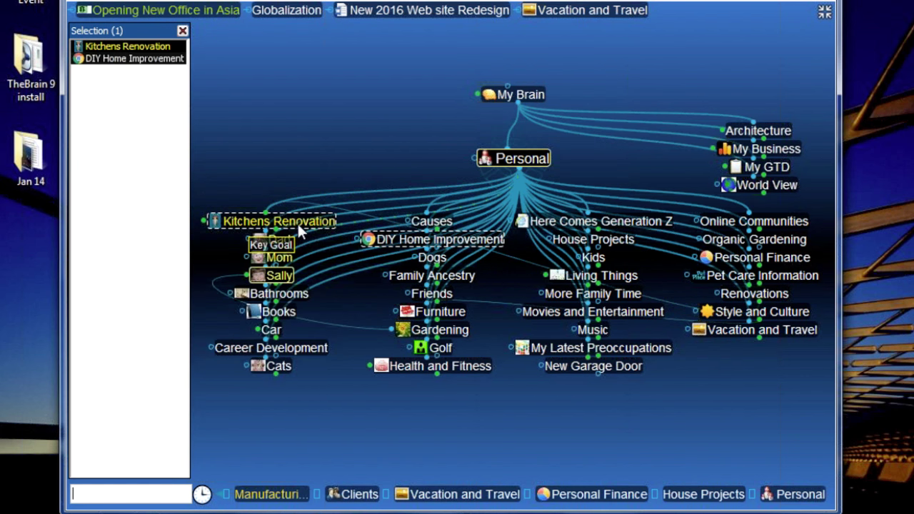
left_click(294, 302, "ctrl")
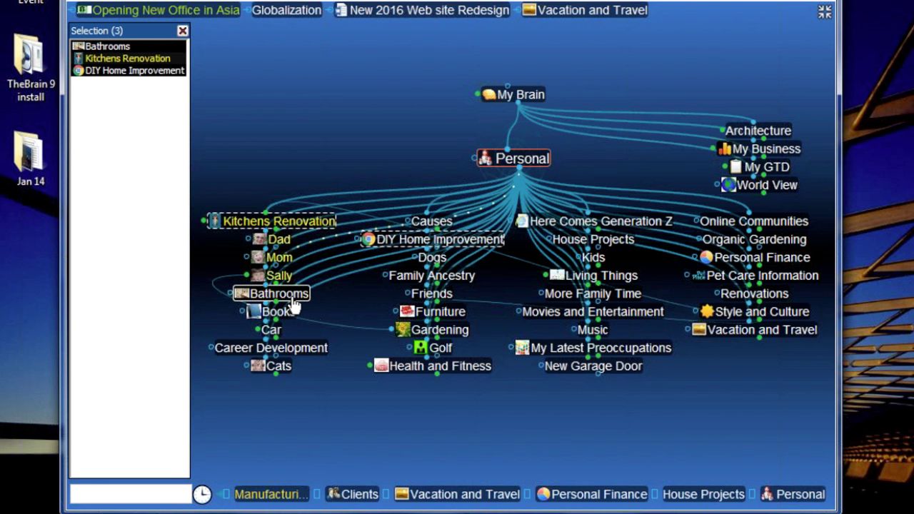
left_click(457, 314, "ctrl")
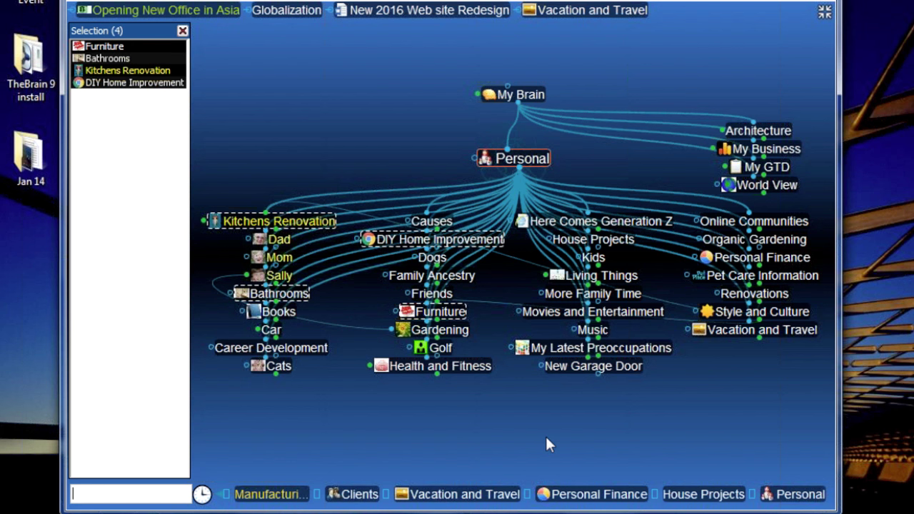
left_click(765, 304, "ctrl+shift")
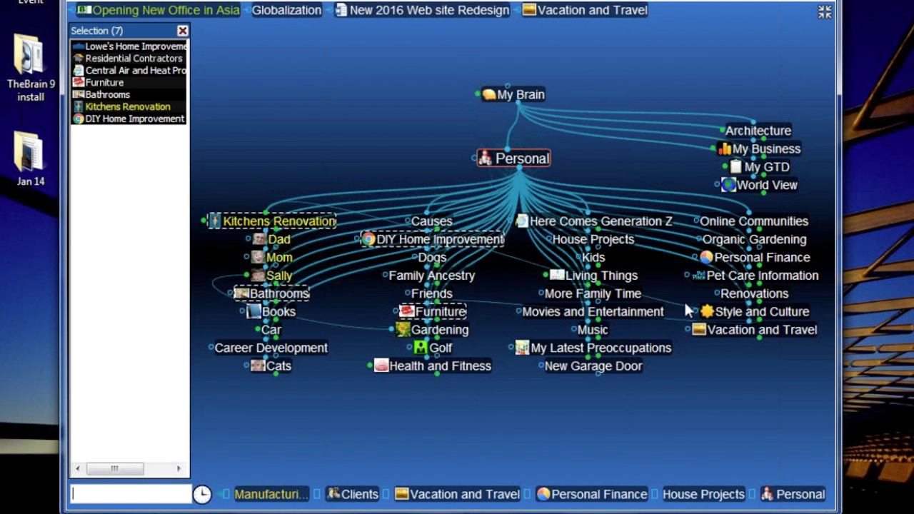
left_click(606, 367, "ctrl")
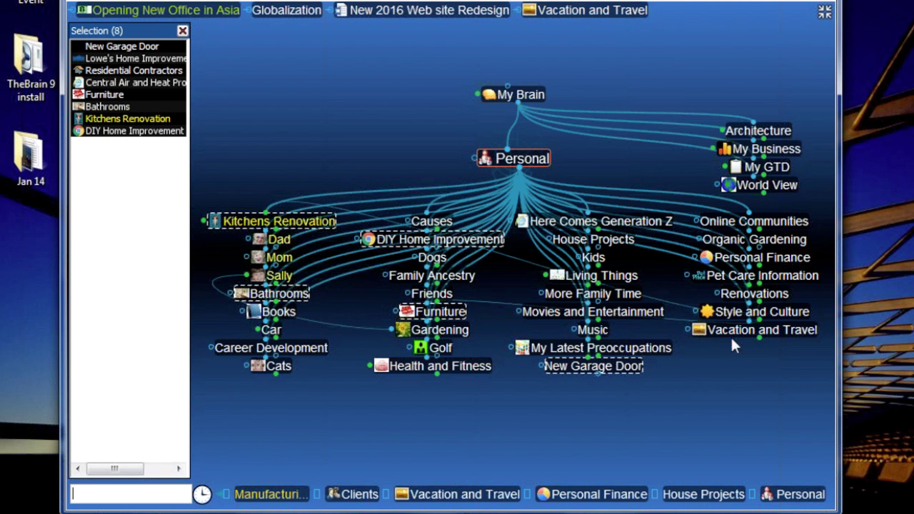
- Link the selection as children of House Projects, unlink it from Personal, and close it
left_click(602, 241)
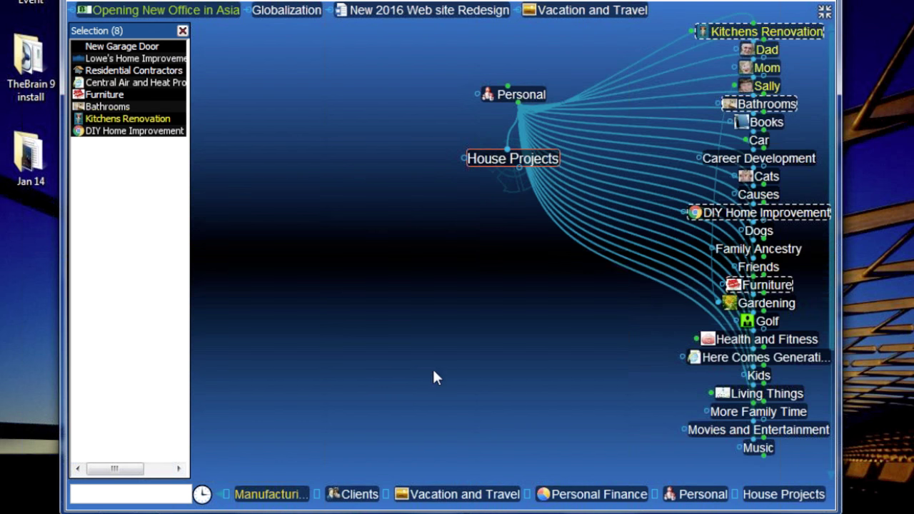
right_click(106, 279)
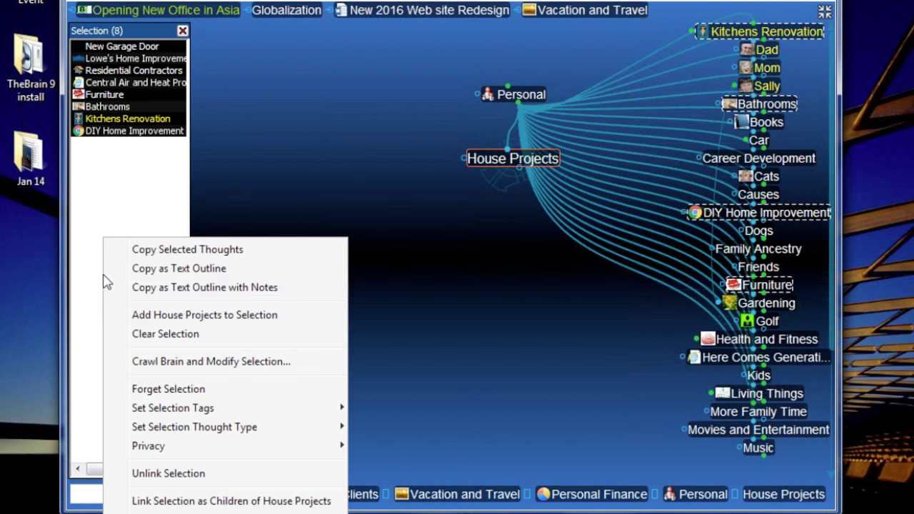
left_click(188, 501)
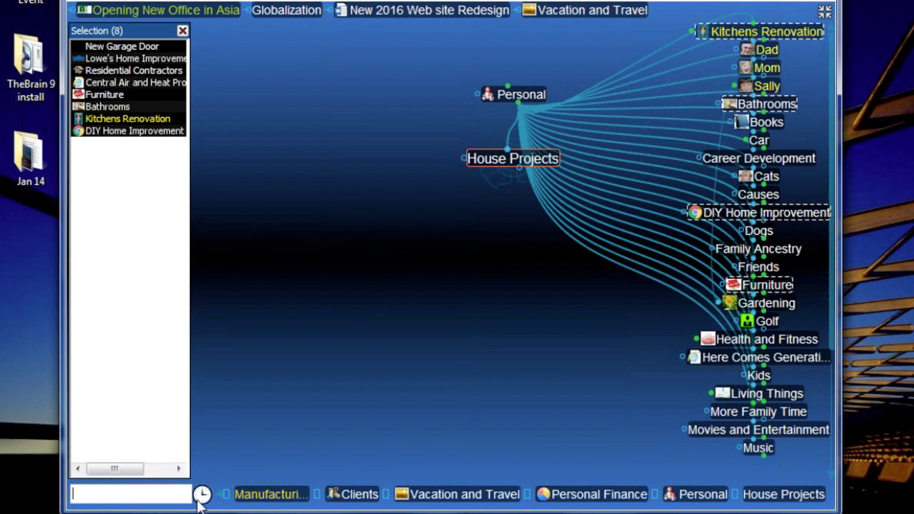
left_click(521, 95)
right_click(147, 326)
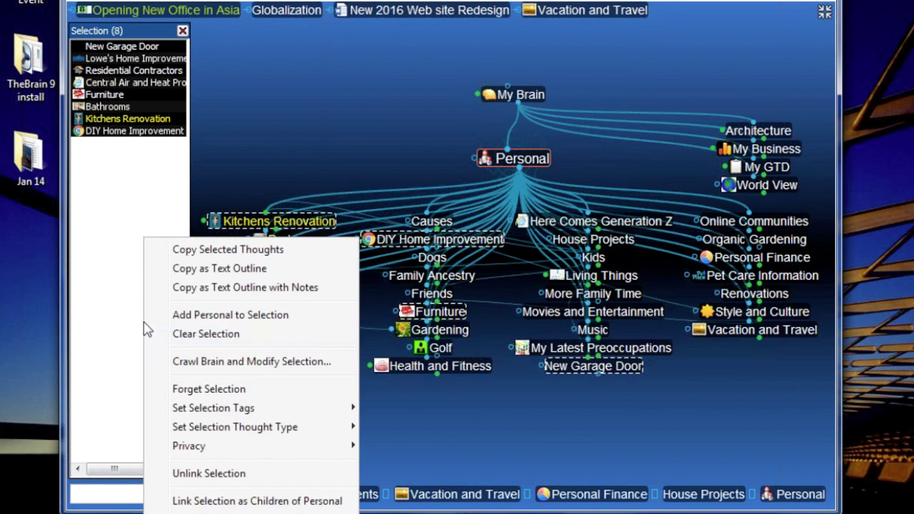
left_click(201, 472)
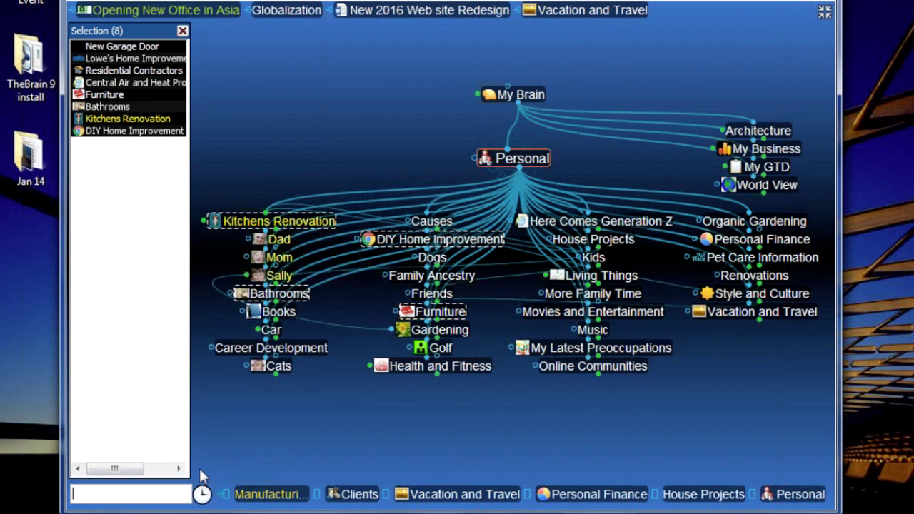
left_click(183, 32)
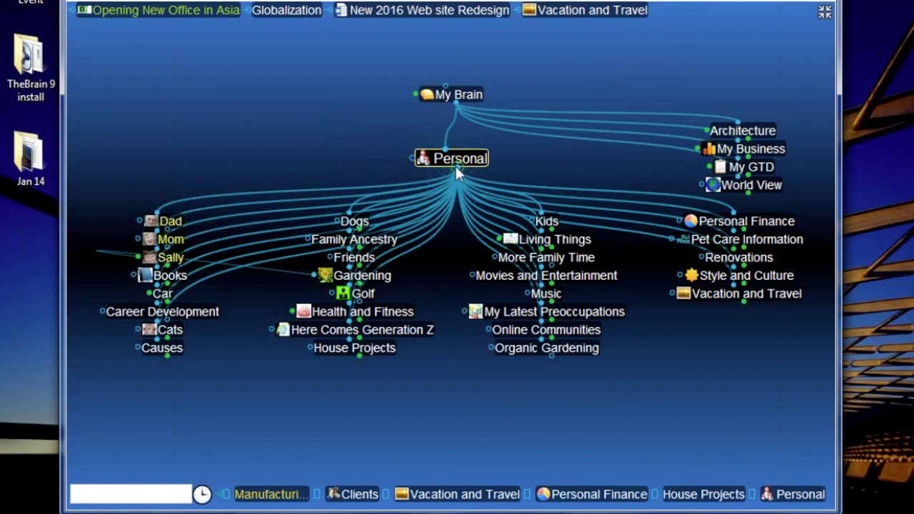
- Create a child thought under Personal named Family and Friends' and focus it
left_click_drag(466, 333, 463, 369)
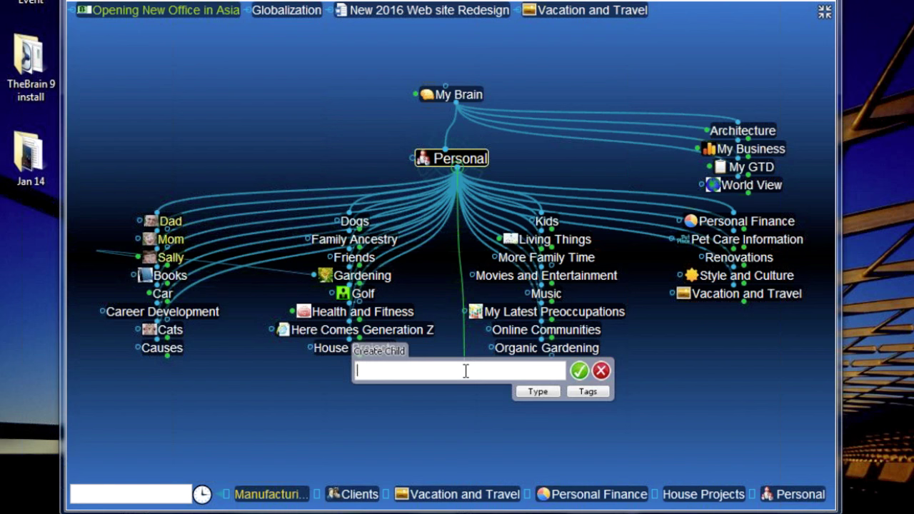
type("Family ")
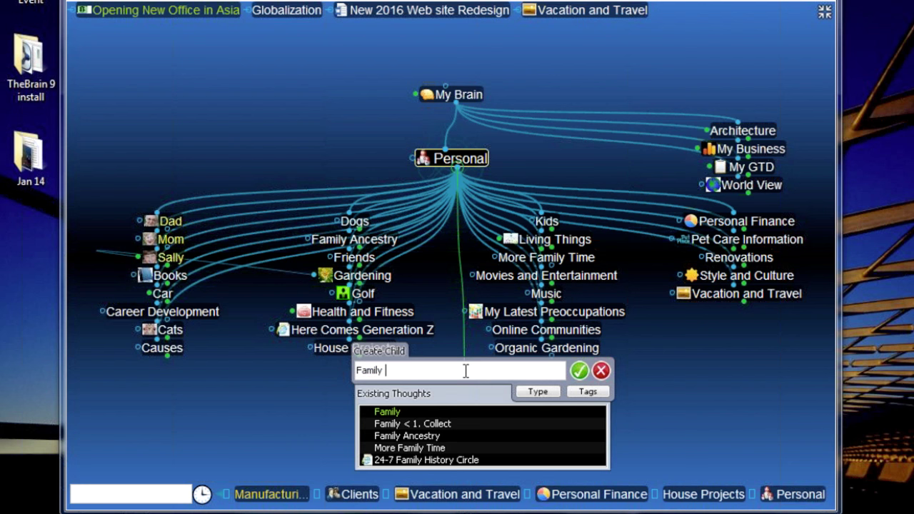
type("and Fr")
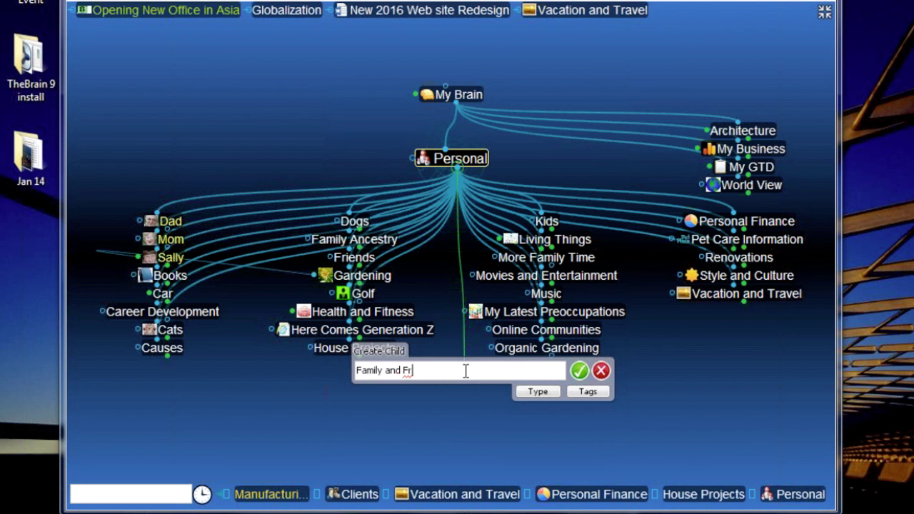
type("iends'")
key("Return")
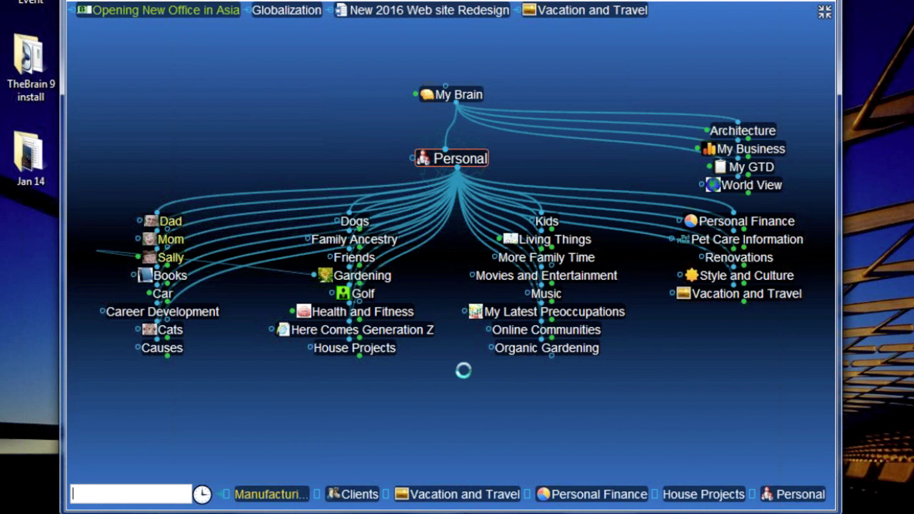
left_click(353, 257)
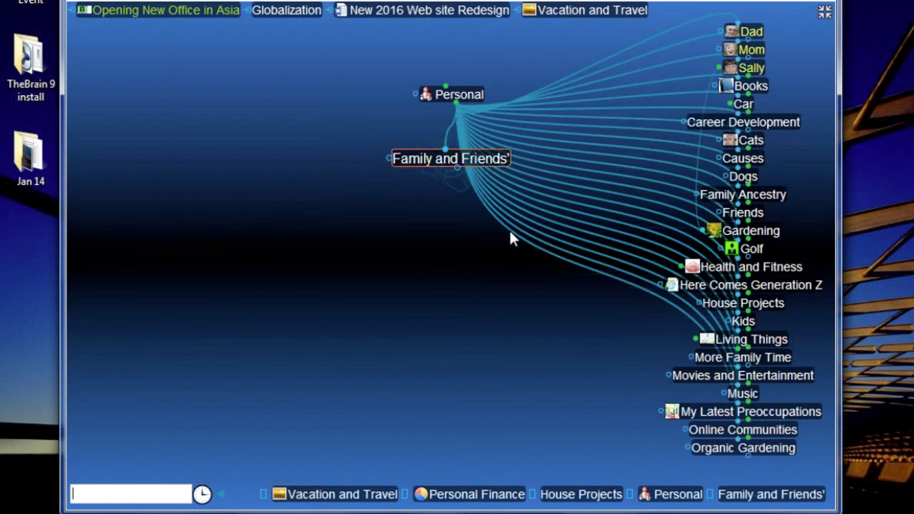
- Rename the new thought to remove the stray apostrophe, leaving 'Family and Friends'
right_click(486, 175)
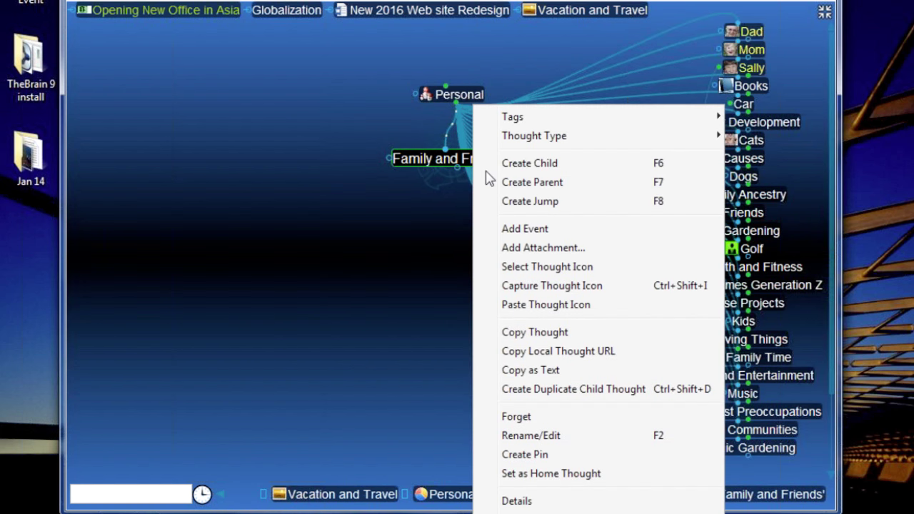
left_click(539, 435)
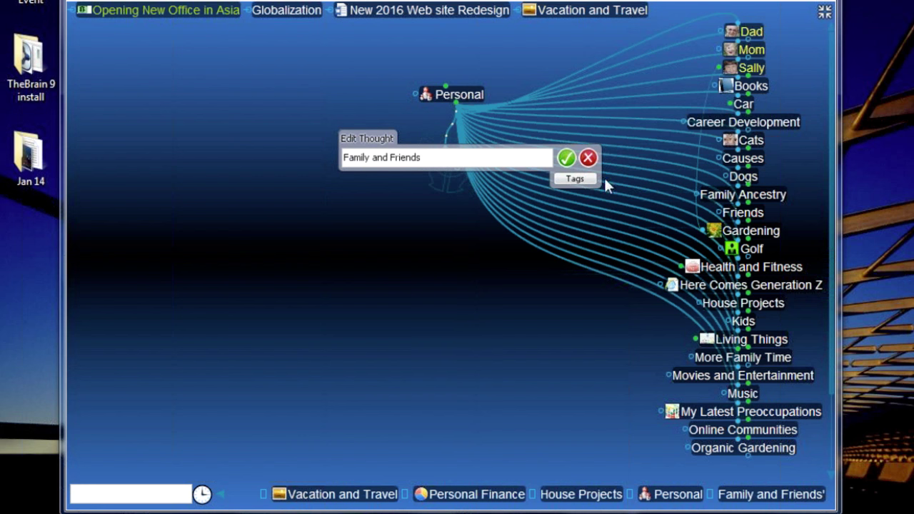
left_click(572, 160)
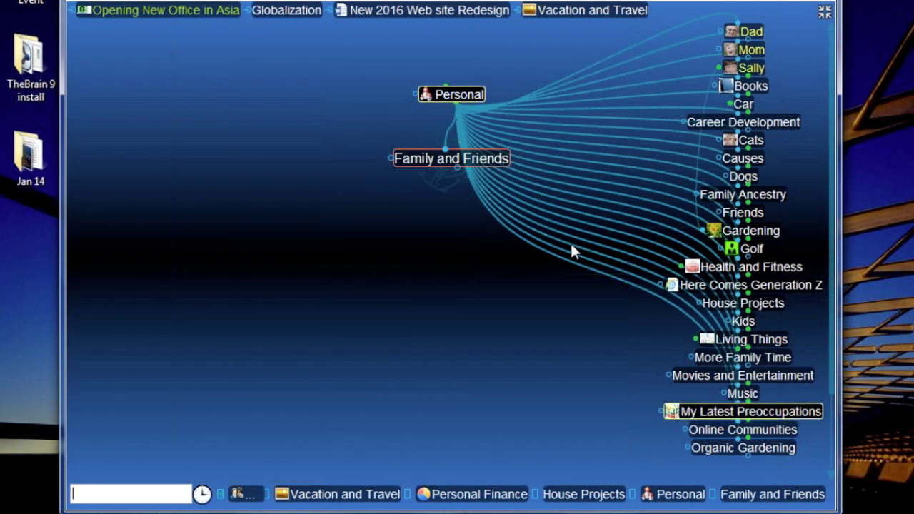
right_click(498, 165)
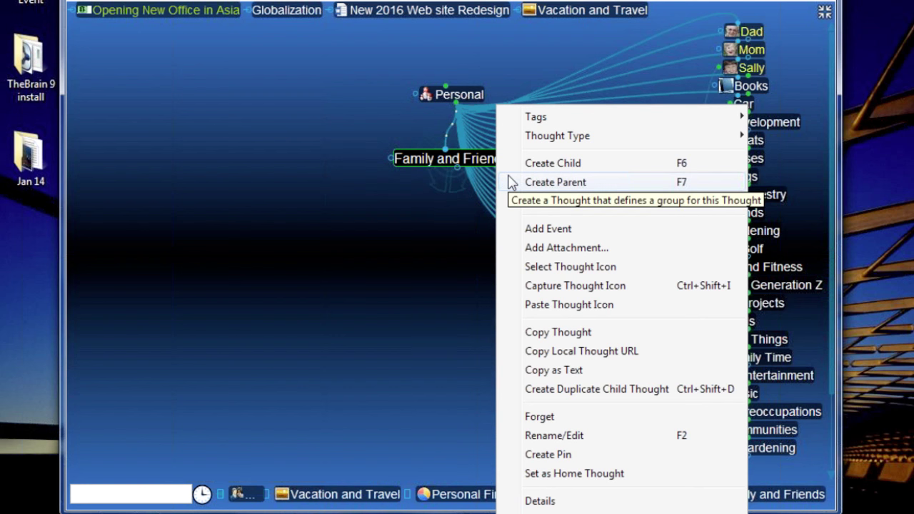
left_click(478, 290)
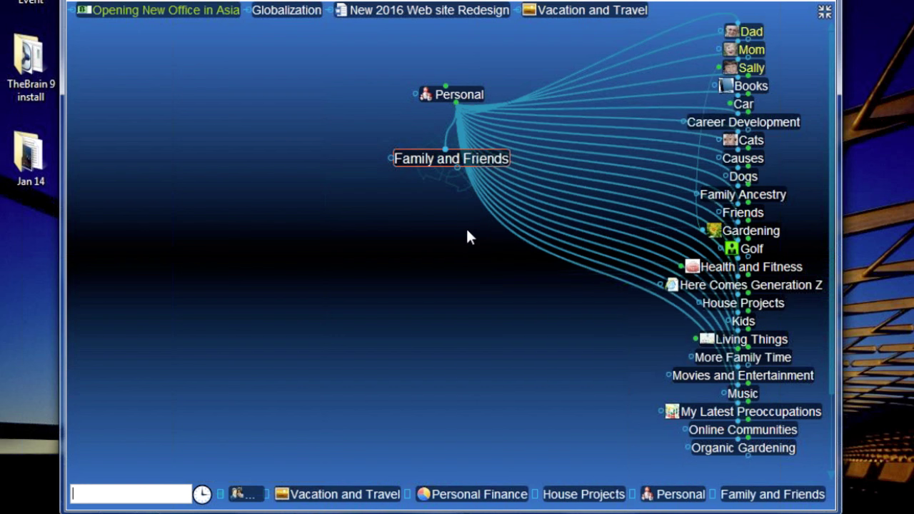
- Move Family Ancestry, Friends, two family members and Mom under Family and Friends
left_click_drag(773, 202, 400, 300)
left_click_drag(740, 209, 596, 271)
left_click_drag(758, 74, 500, 257)
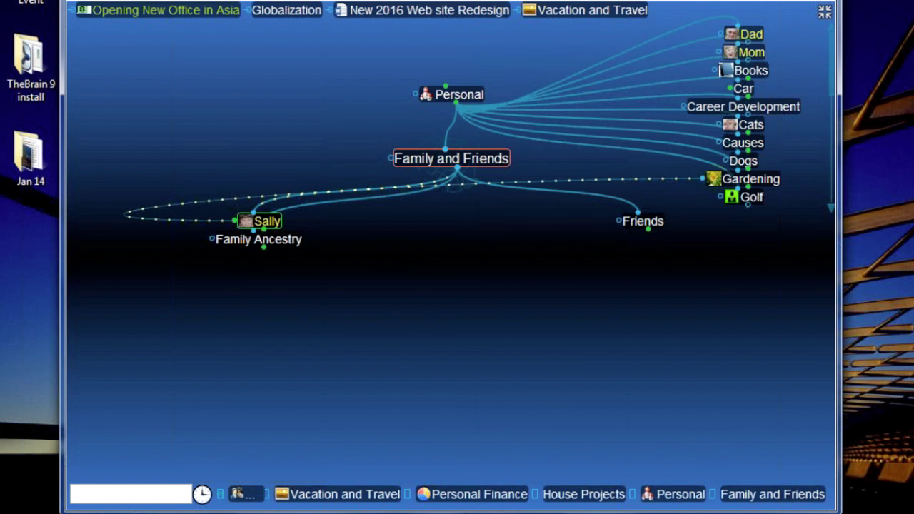
left_click_drag(751, 52, 477, 293)
left_click_drag(747, 35, 442, 305)
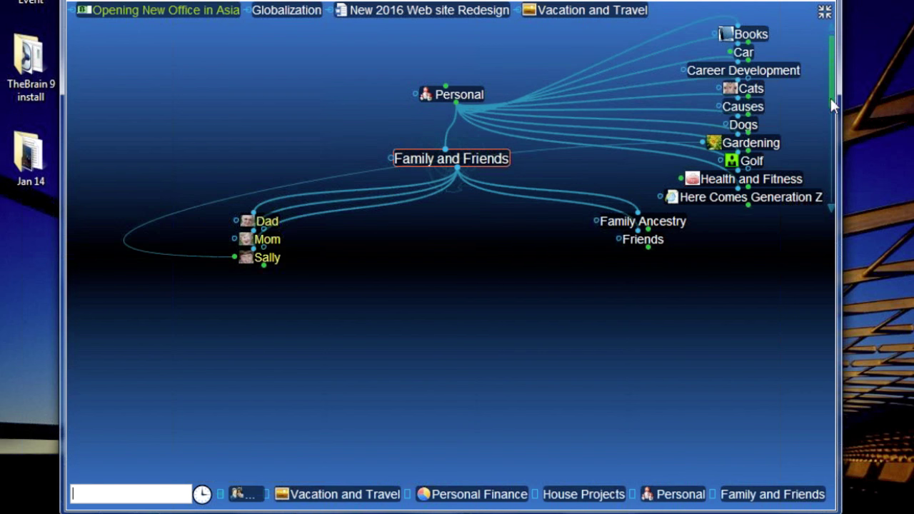
- Move Here Comes Generation Z and More Family Time under Family and Friends, then refocus Personal
left_click(826, 152)
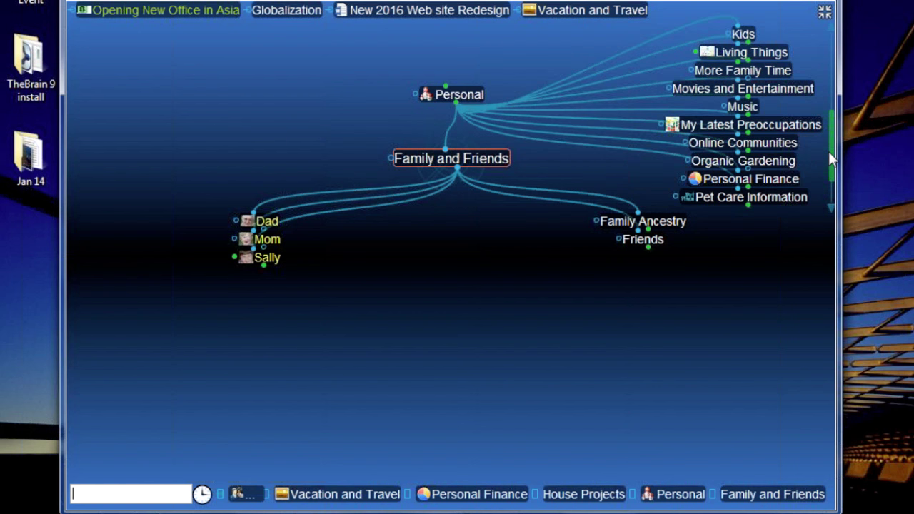
left_click_drag(832, 152, 832, 120)
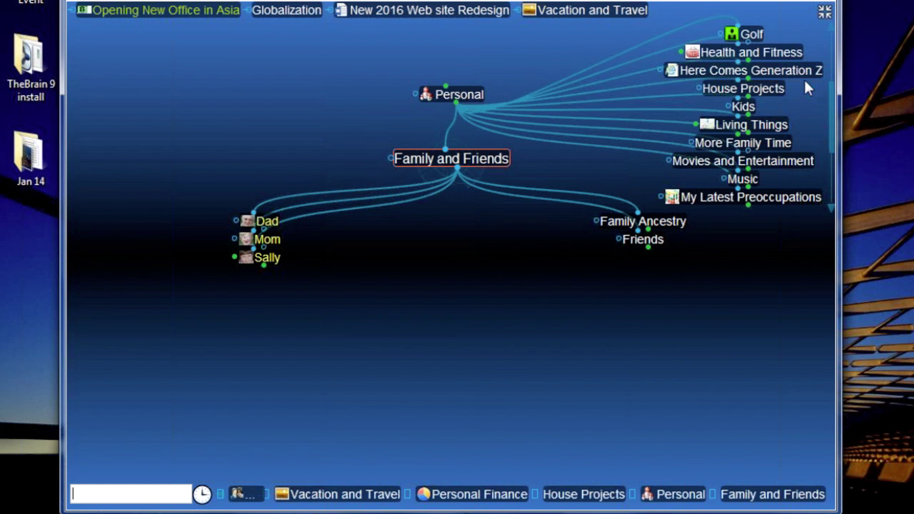
left_click_drag(750, 70, 527, 302)
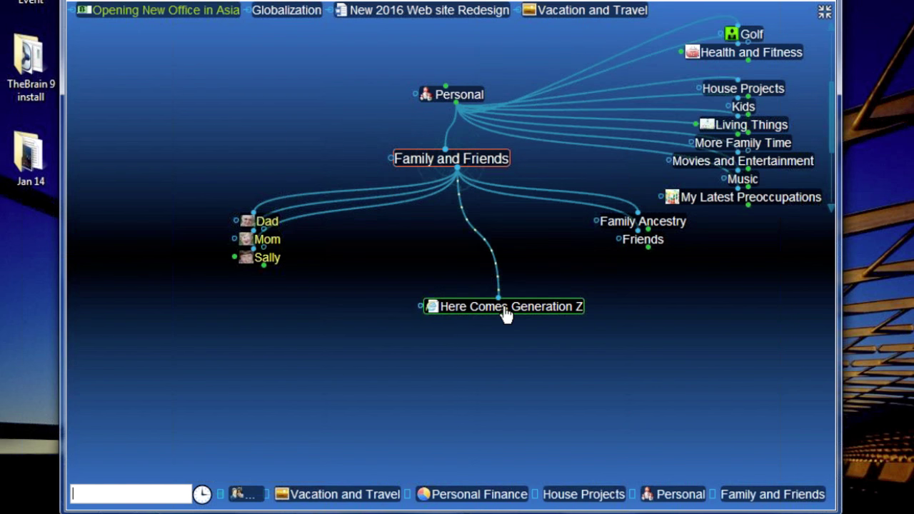
left_click_drag(743, 122, 462, 340)
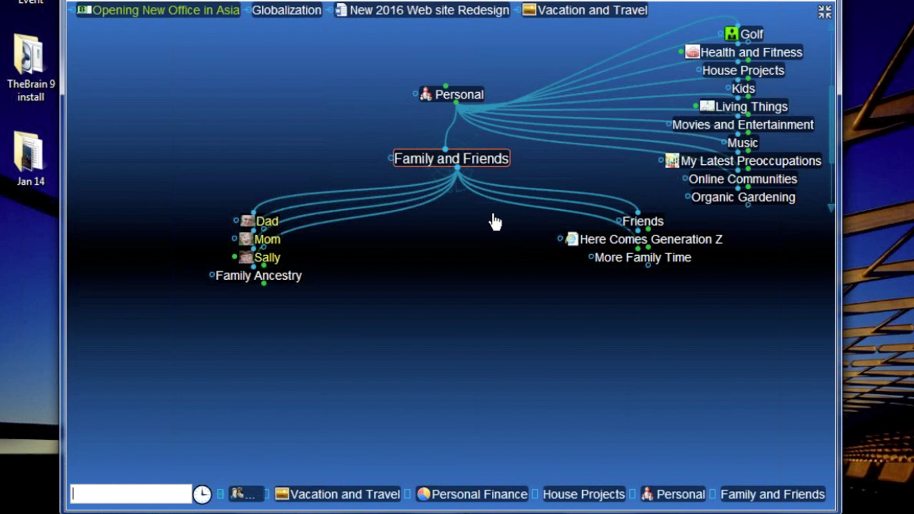
left_click(474, 95)
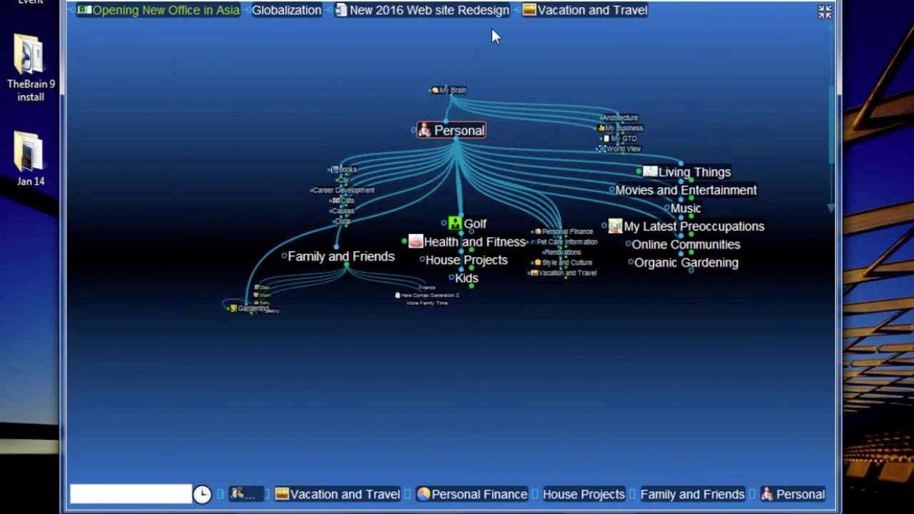
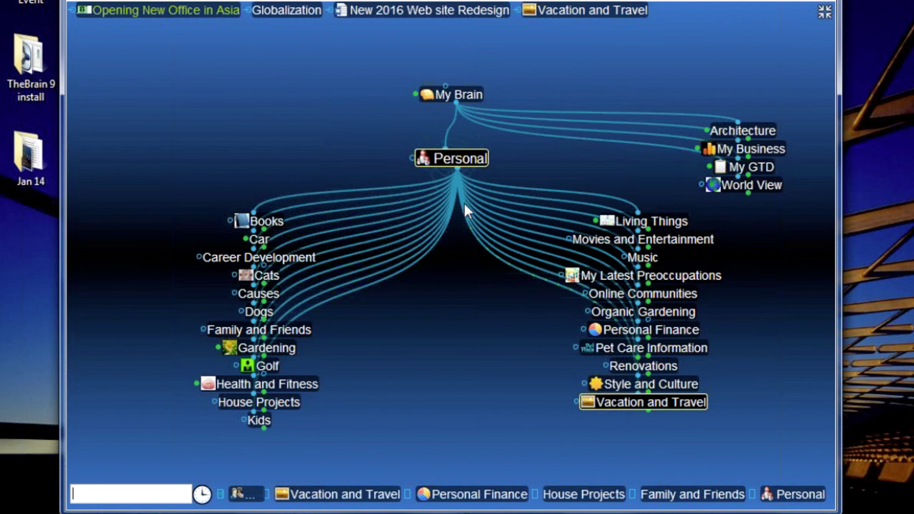
- Create a new child thought named 'Hobbies' under Personal
left_click_drag(457, 166, 439, 350)
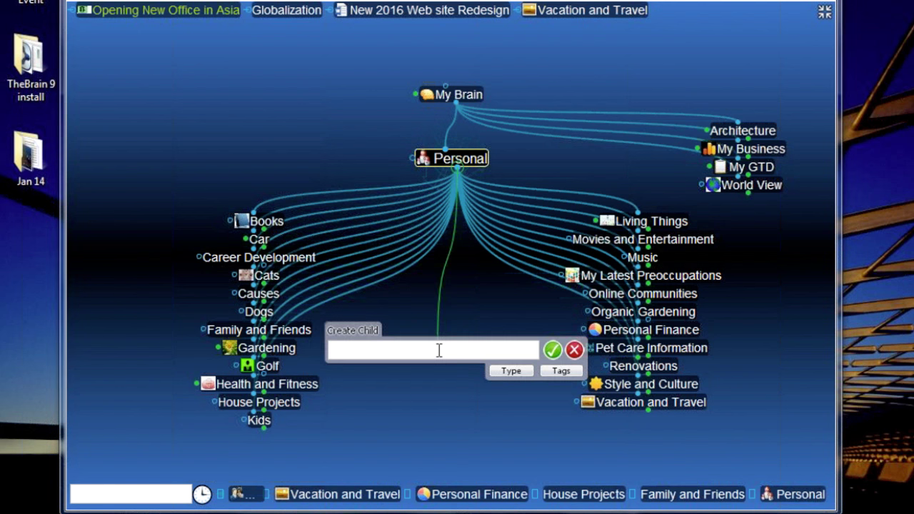
type("Hobbies")
key("Return")
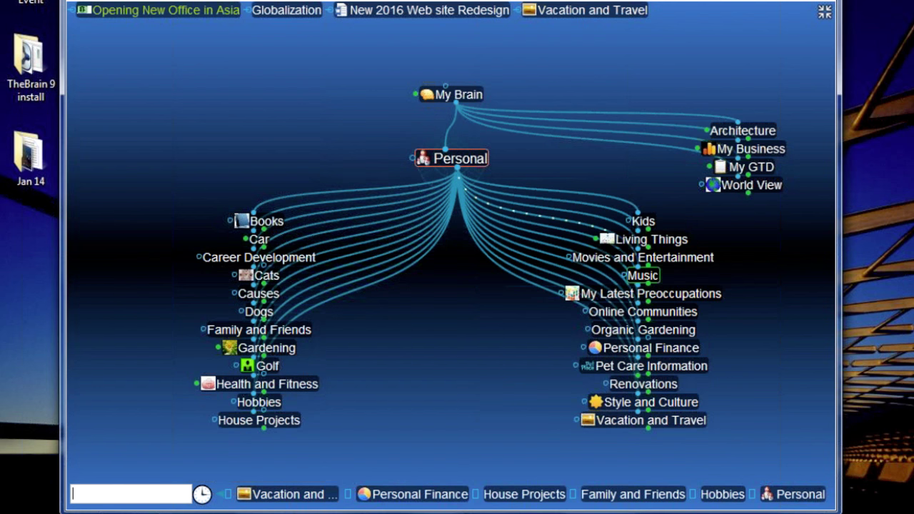
- Give Hobbies the easel icon from the Art & Education icon set
left_click(274, 400)
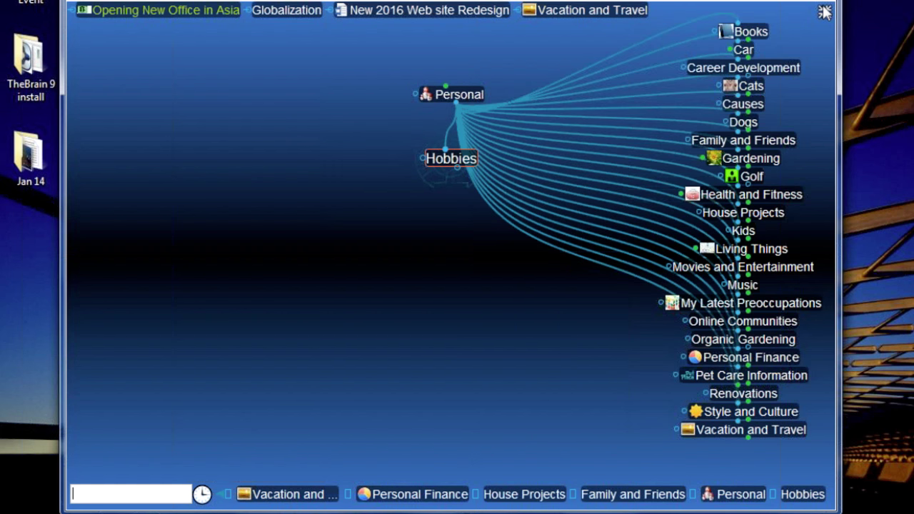
left_click(825, 12)
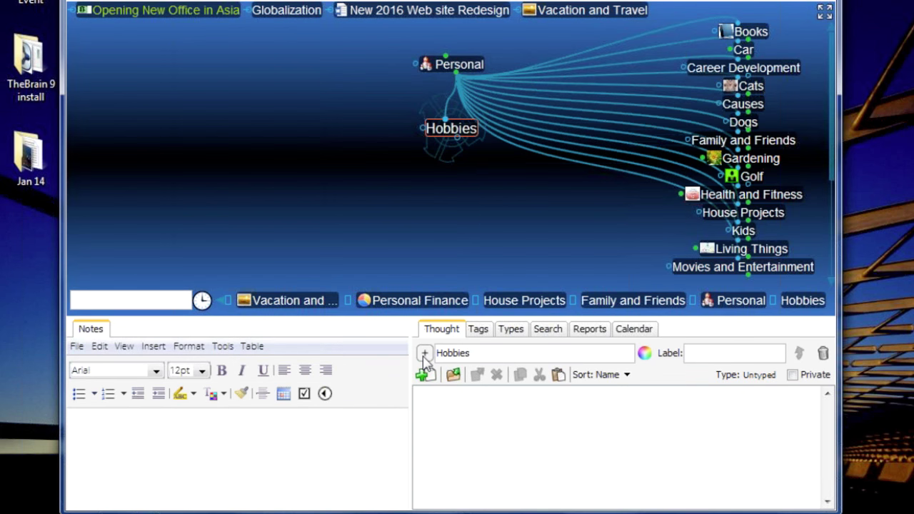
left_click(424, 353)
left_click(389, 309)
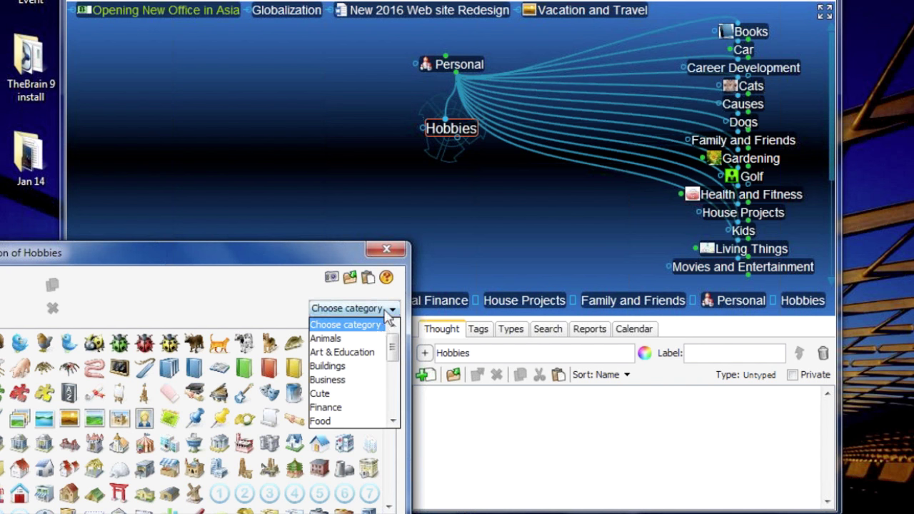
left_click(368, 353)
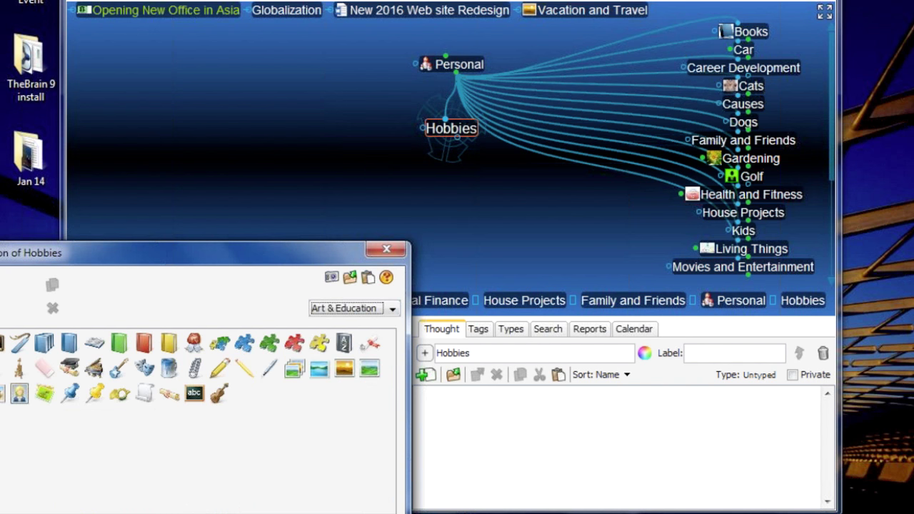
left_click(18, 368)
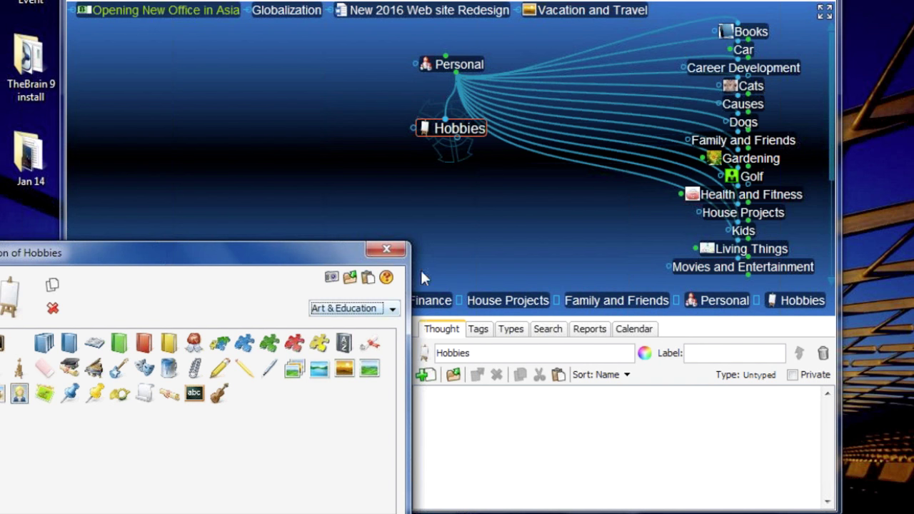
- Move Golf, Gardening and Health and Fitness under Hobbies, then recentre on Personal
left_click(398, 247)
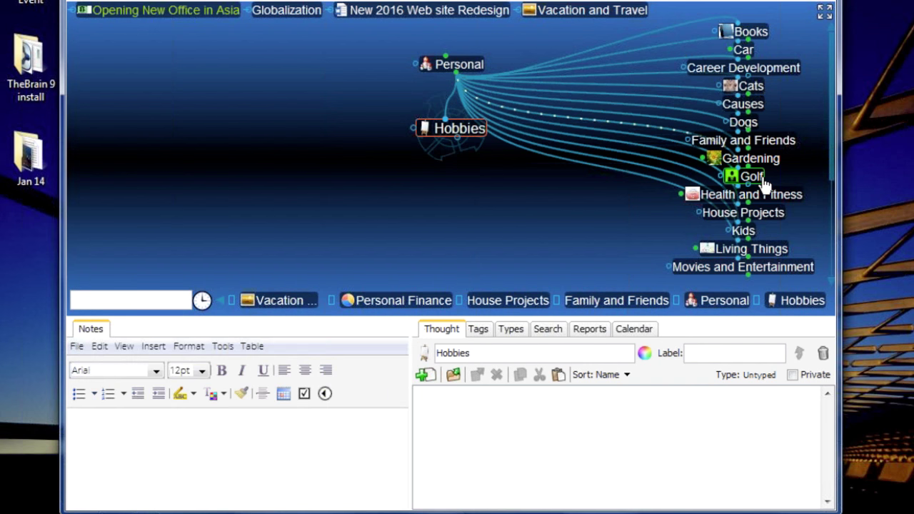
left_click_drag(763, 179, 454, 147)
left_click_drag(735, 173, 458, 152)
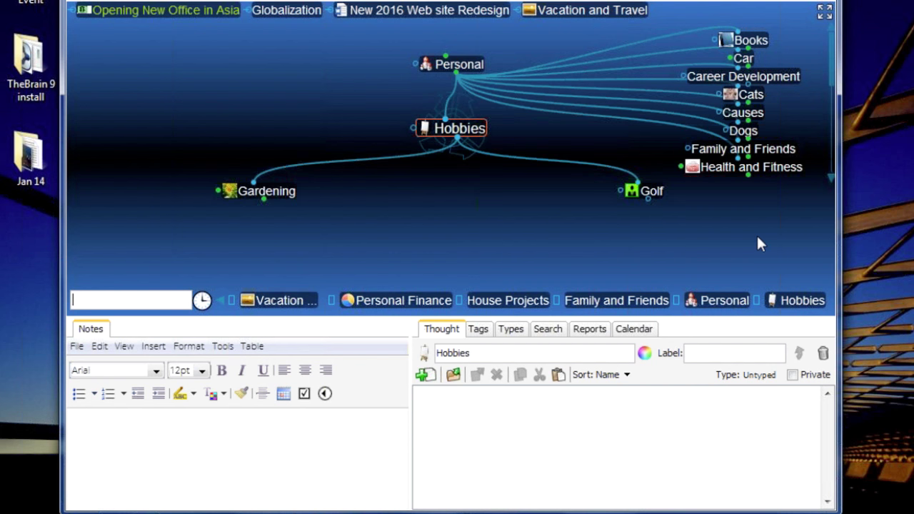
mouse_move(746, 167)
left_mouse_down()
mouse_move(606, 216)
mouse_move(524, 262)
mouse_move(458, 146)
left_mouse_up()
left_click_drag(831, 80, 832, 112)
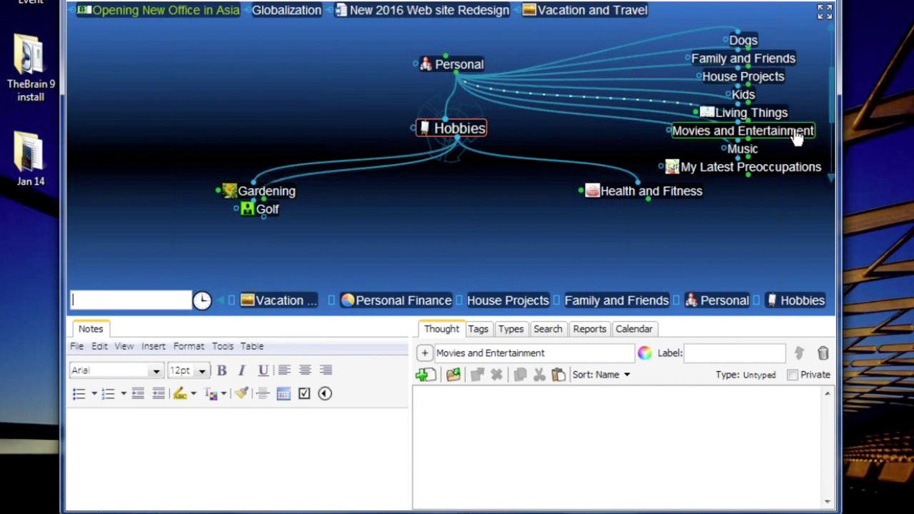
left_click(471, 66)
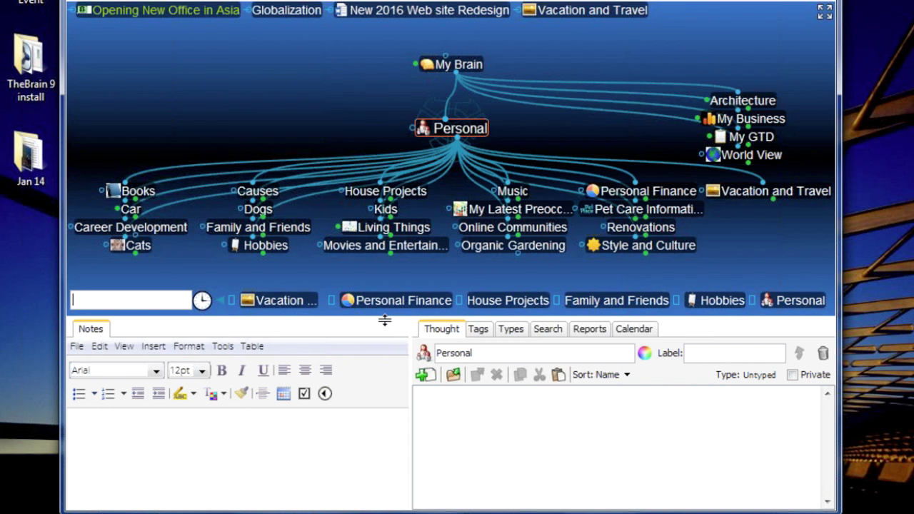
left_click_drag(384, 321, 397, 406)
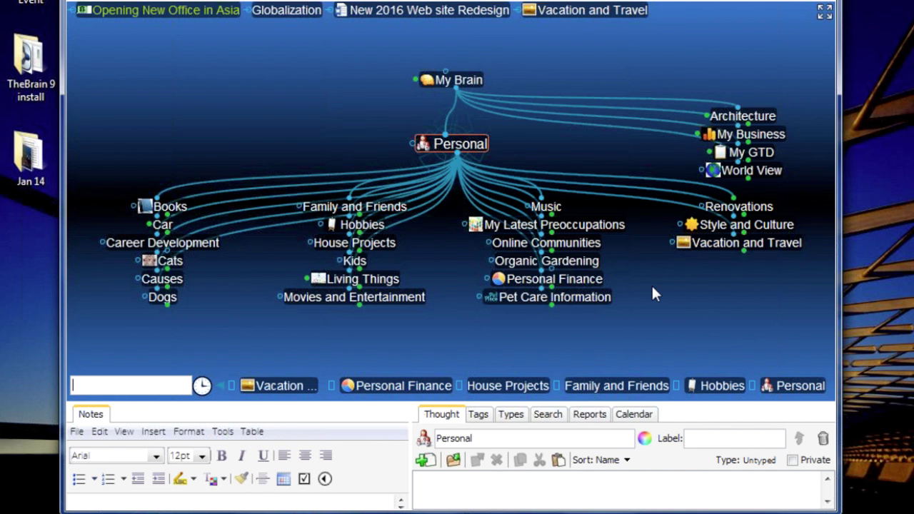
- Link Organic Gardening, Music, Style and Culture, and Movies and Entertainment as Hobbies' children
left_click(585, 263, "ctrl")
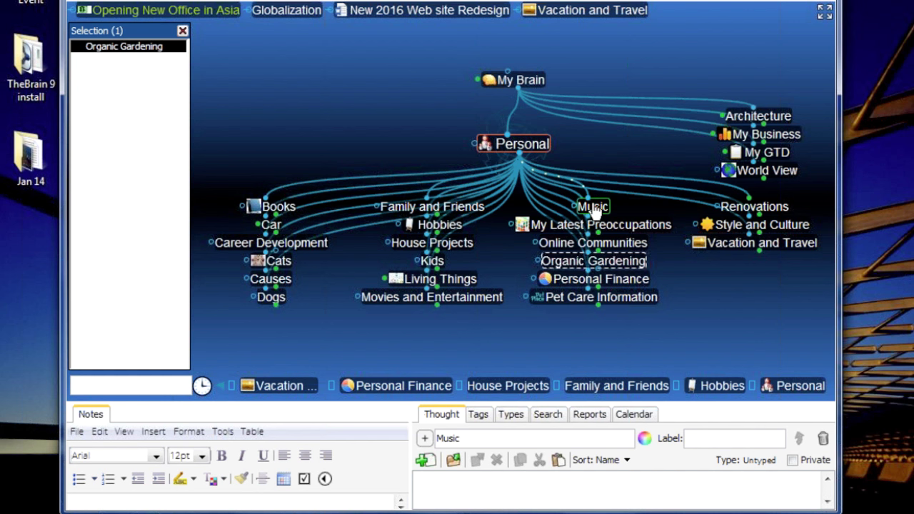
left_click(606, 207, "ctrl")
left_click(750, 225, "ctrl")
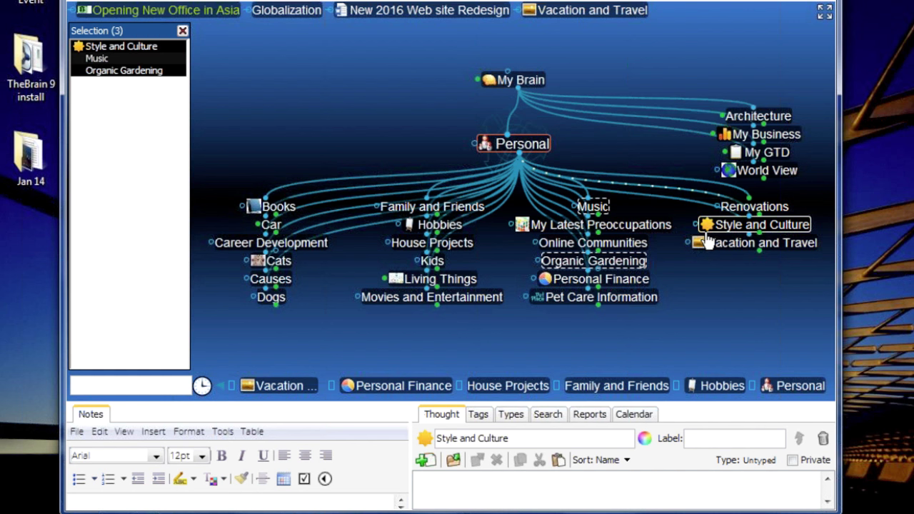
left_click(450, 297, "ctrl")
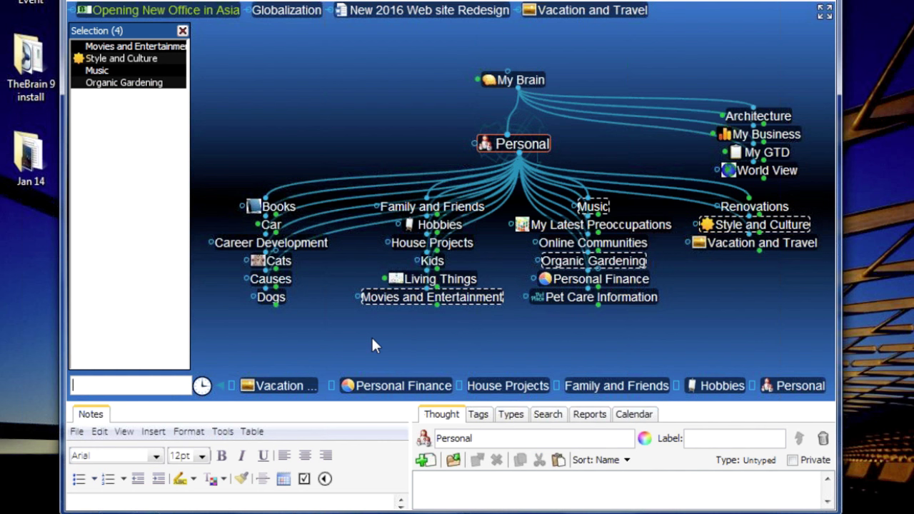
left_click(453, 227)
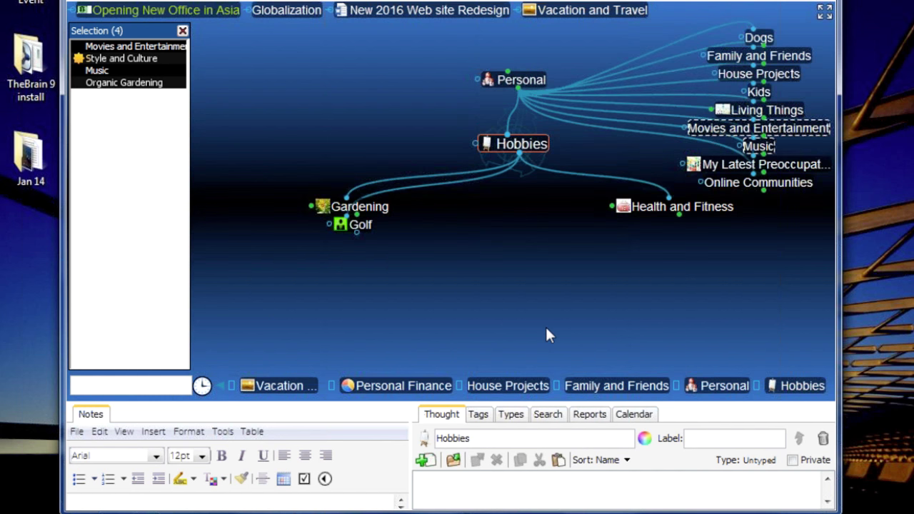
right_click(143, 288)
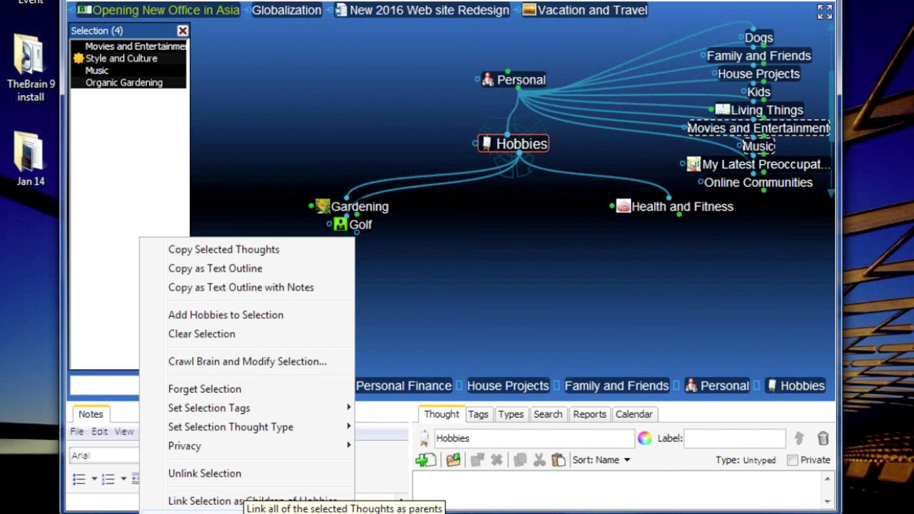
left_click(204, 501)
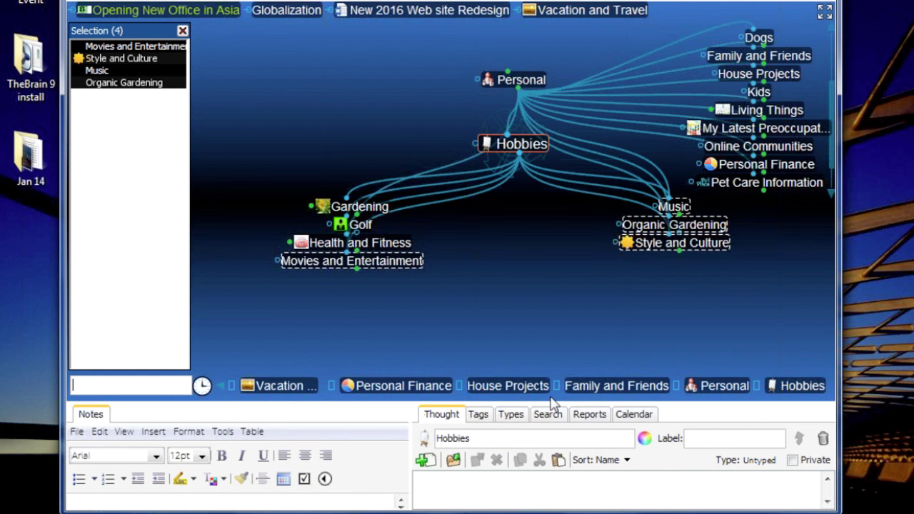
- Unlink those four selected thoughts from Personal
left_click(521, 79)
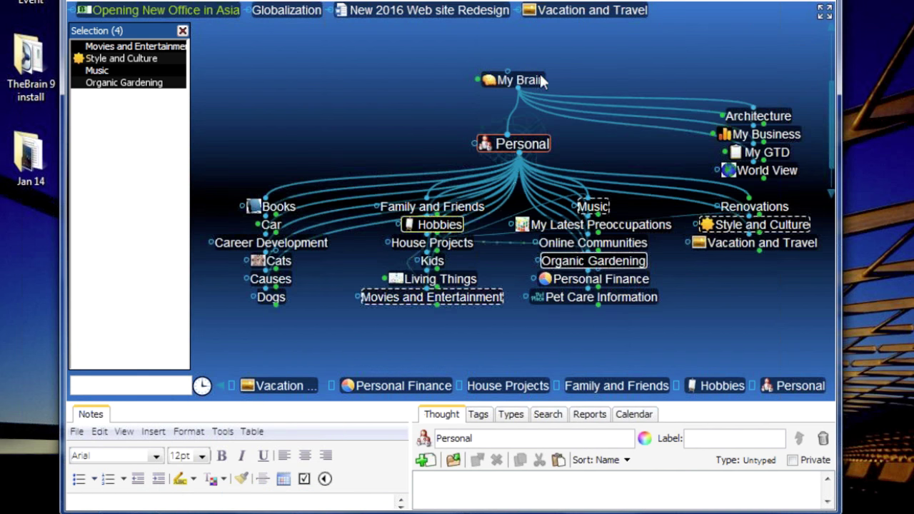
right_click(143, 261)
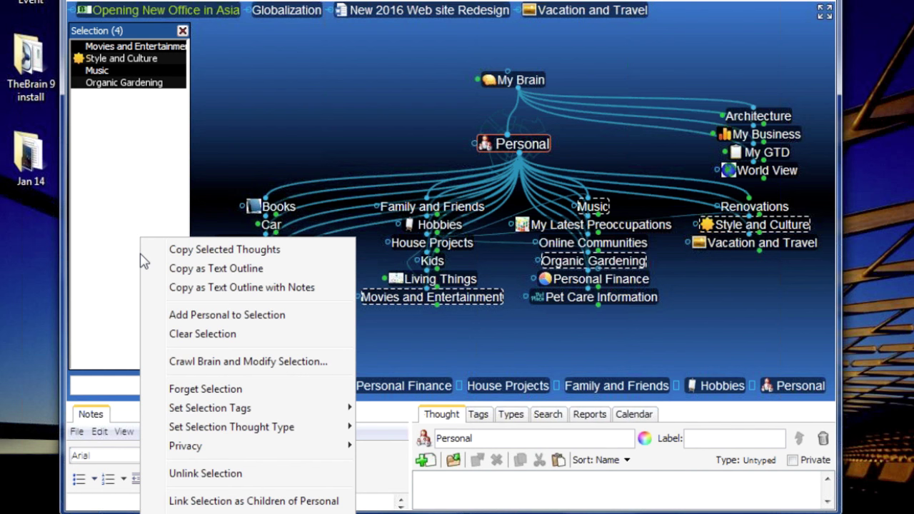
left_click(205, 473)
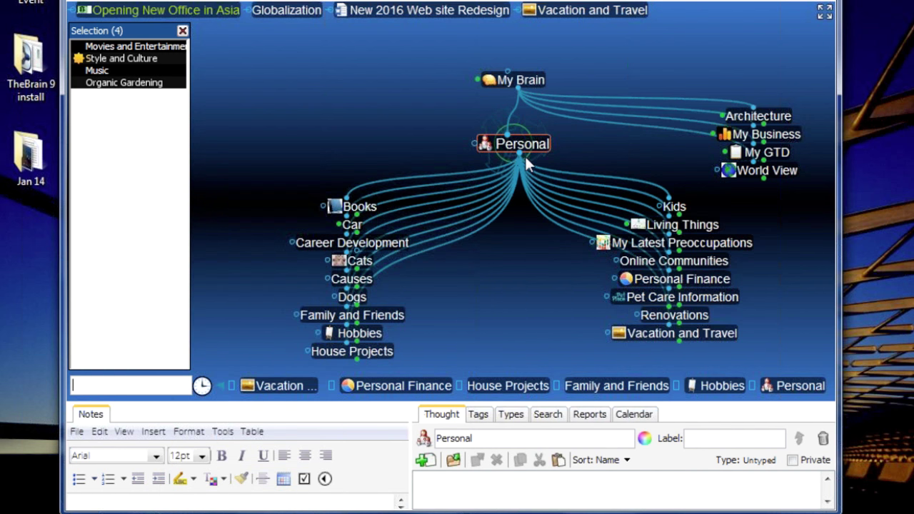
- Create a new child thought 'Animals and Nature' under Personal
left_click_drag(525, 156, 522, 277)
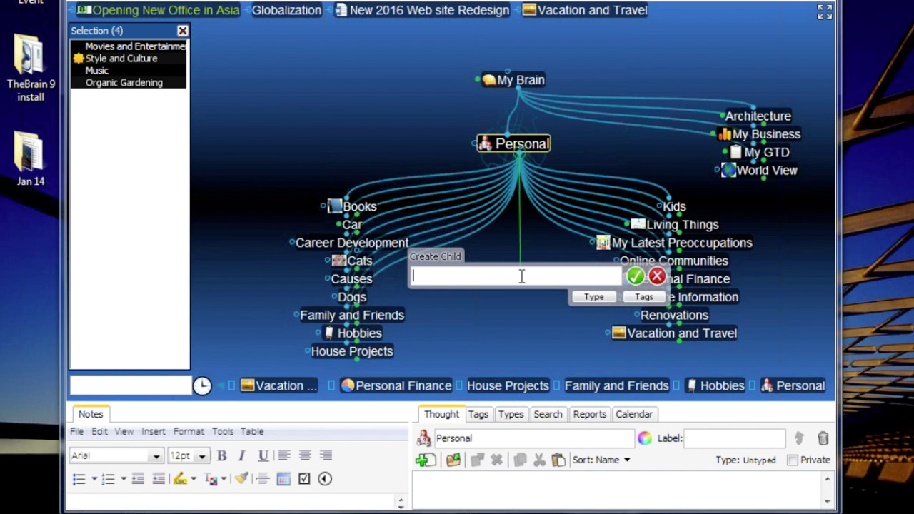
type("Animals and Nature")
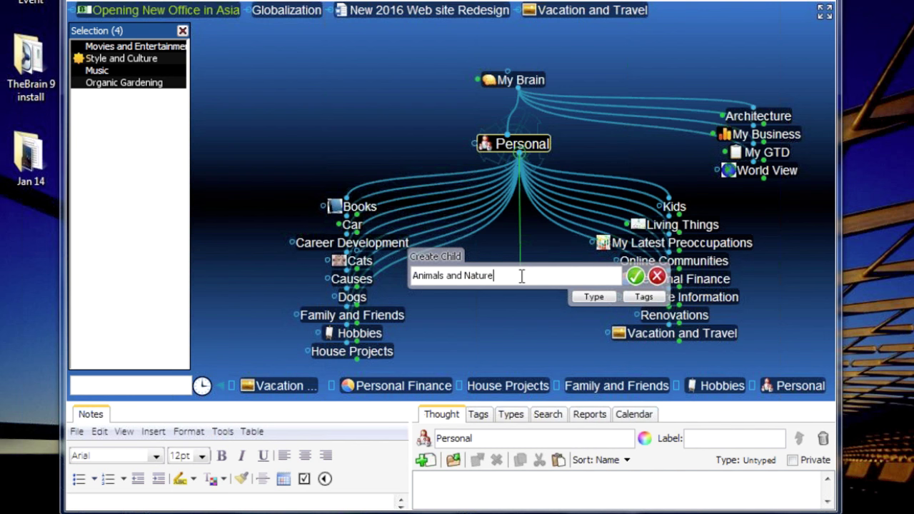
key("Return")
- Give Animals and Nature the teddy-bear icon from the Cute icon set
left_click(351, 206)
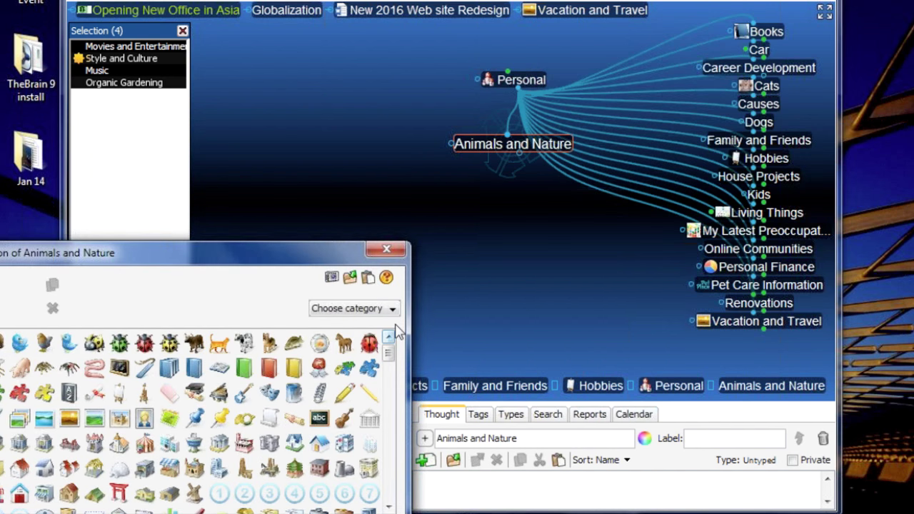
left_click(392, 309)
left_click(370, 394)
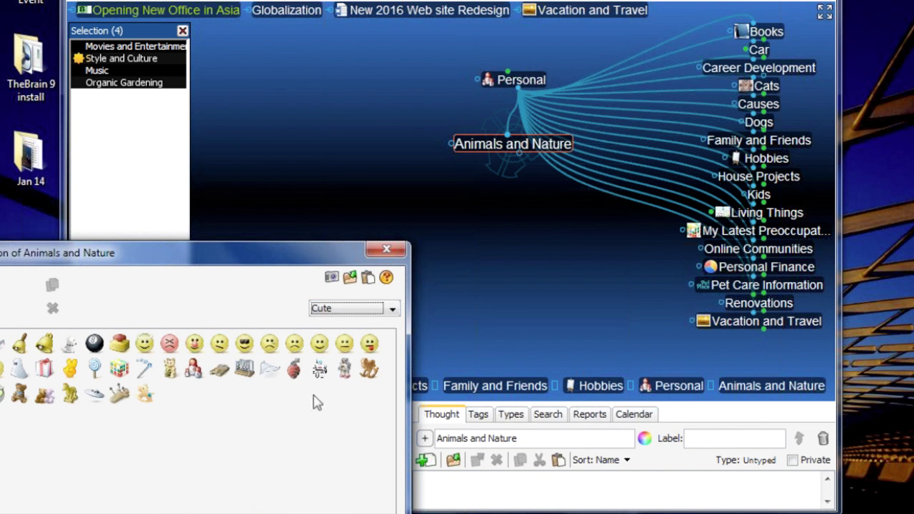
left_click(169, 371)
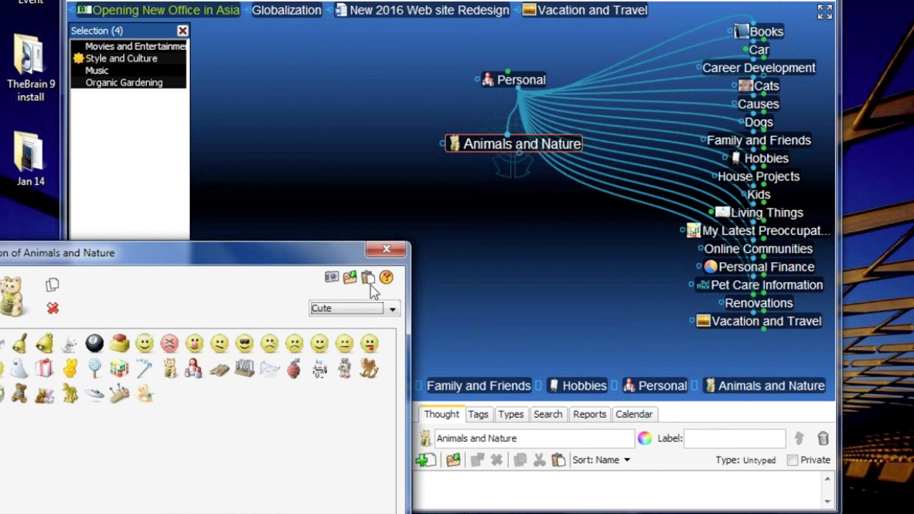
left_click(390, 252)
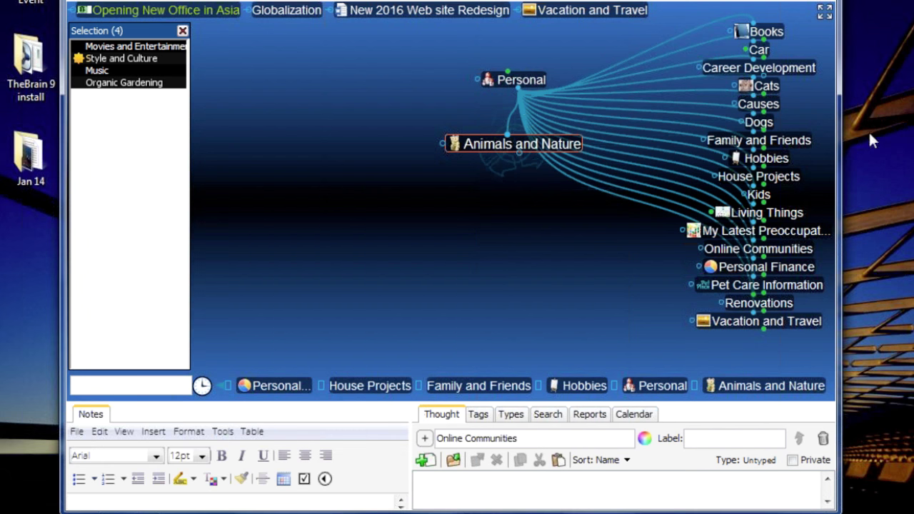
- Move Cats, Dogs, Living Things and Pet Care Information under Animals and Nature, then open House Projects
left_click(760, 86)
left_click_drag(685, 163, 476, 287)
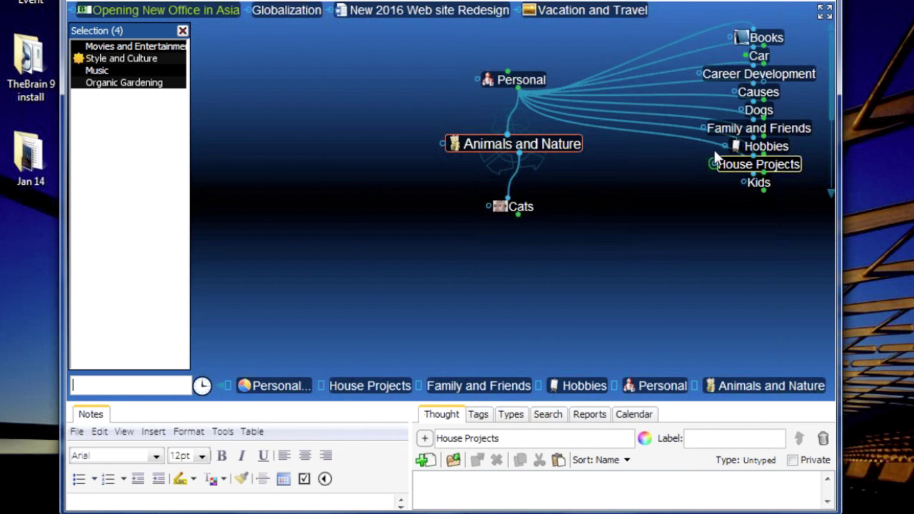
left_click_drag(770, 116, 583, 240)
left_click_drag(765, 183, 457, 254)
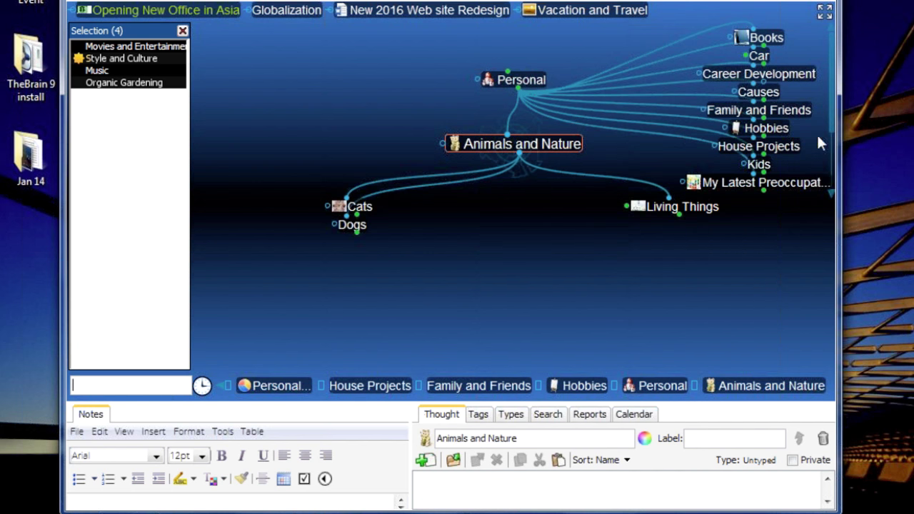
left_click_drag(834, 118, 601, 254)
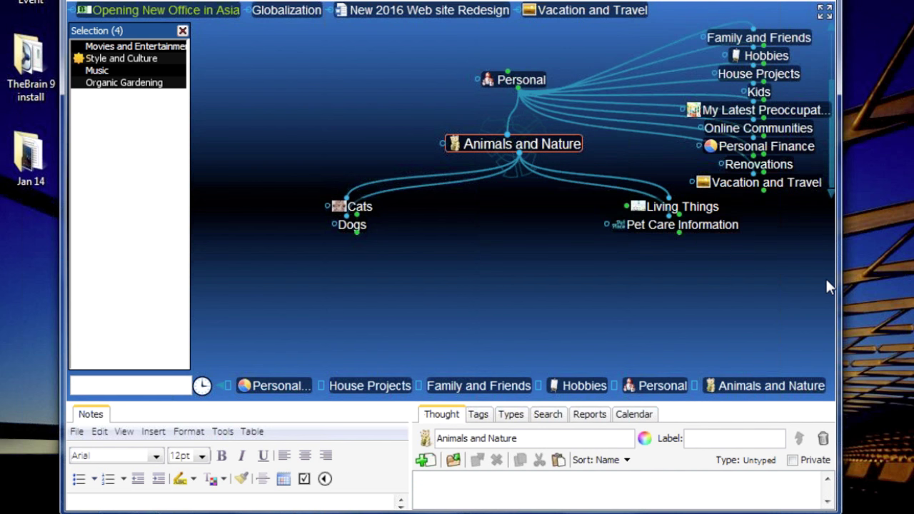
left_click(521, 80)
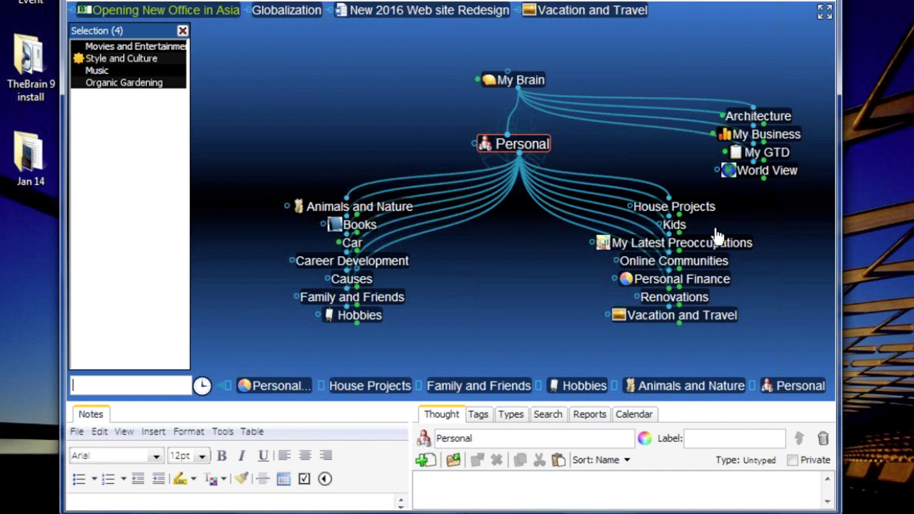
left_click(694, 207)
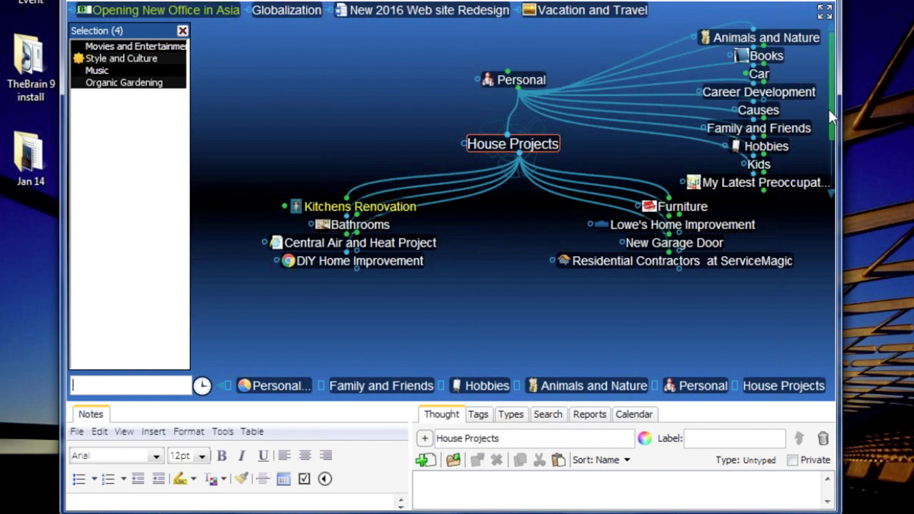
- Move Renovations under House Projects, then browse via Personal and Family and Friends to Kids
left_click_drag(828, 109, 827, 153)
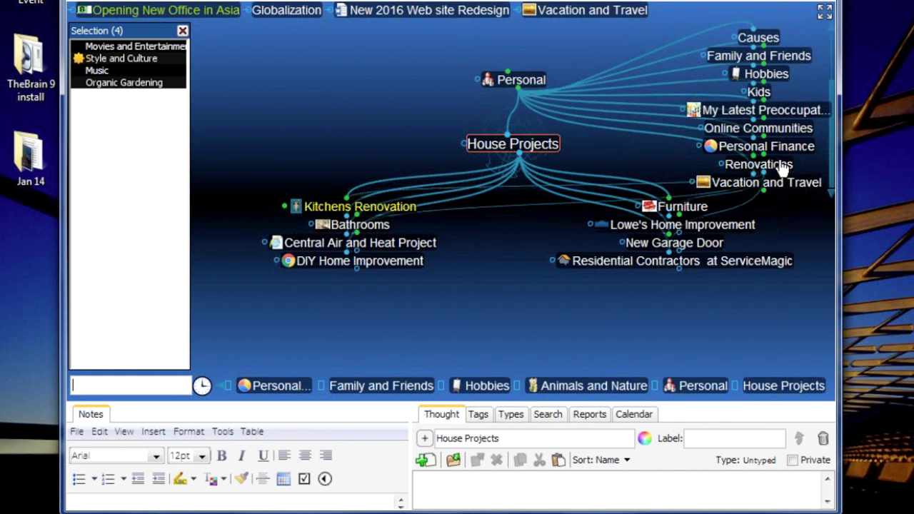
left_click_drag(763, 167, 540, 268)
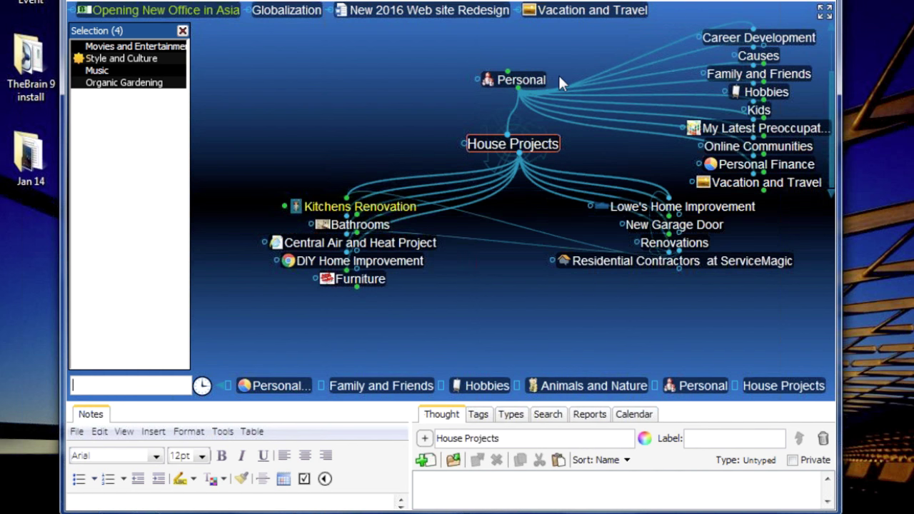
left_click(757, 110)
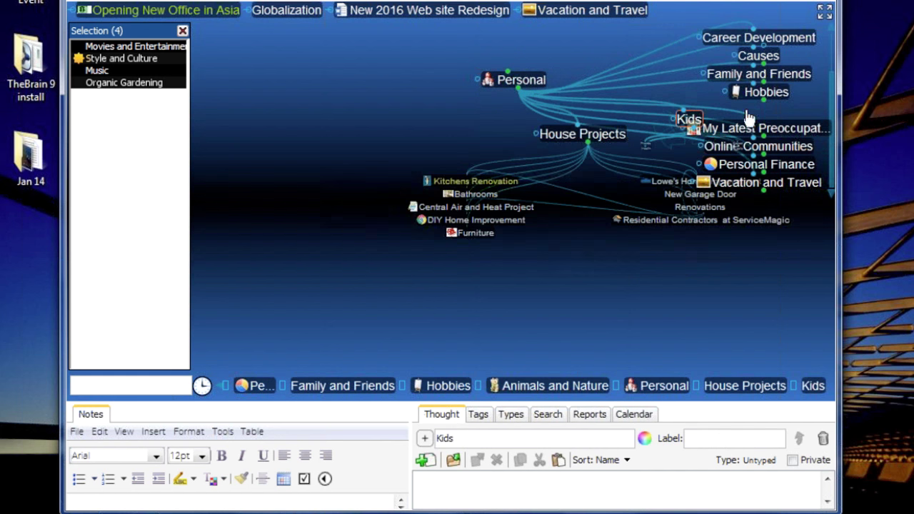
left_click(529, 84)
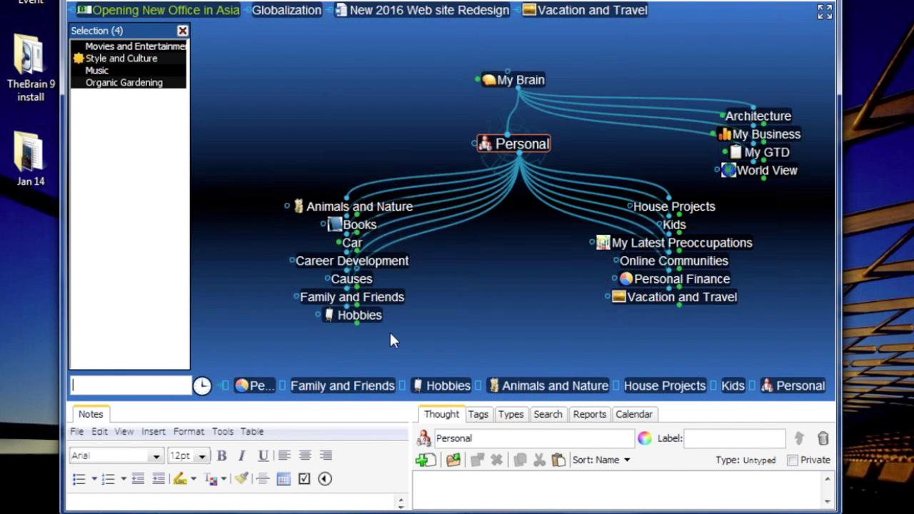
left_click(352, 297)
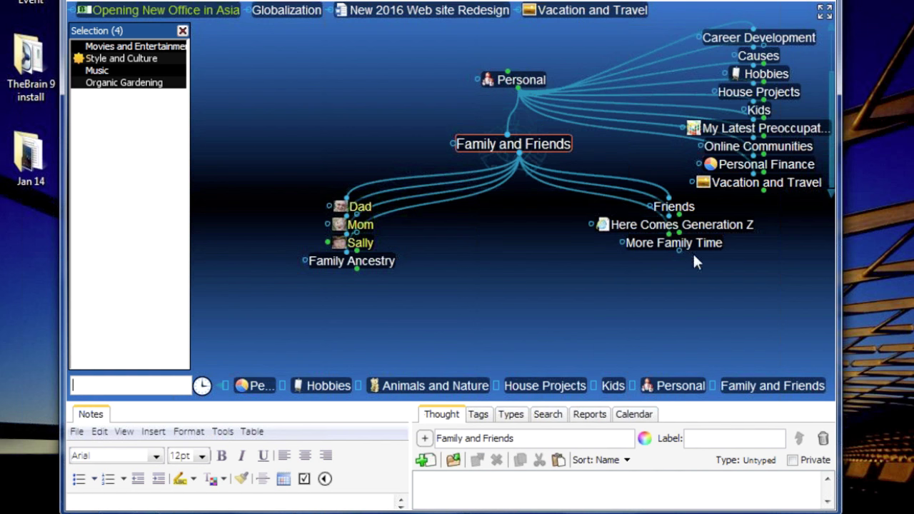
left_click(758, 110)
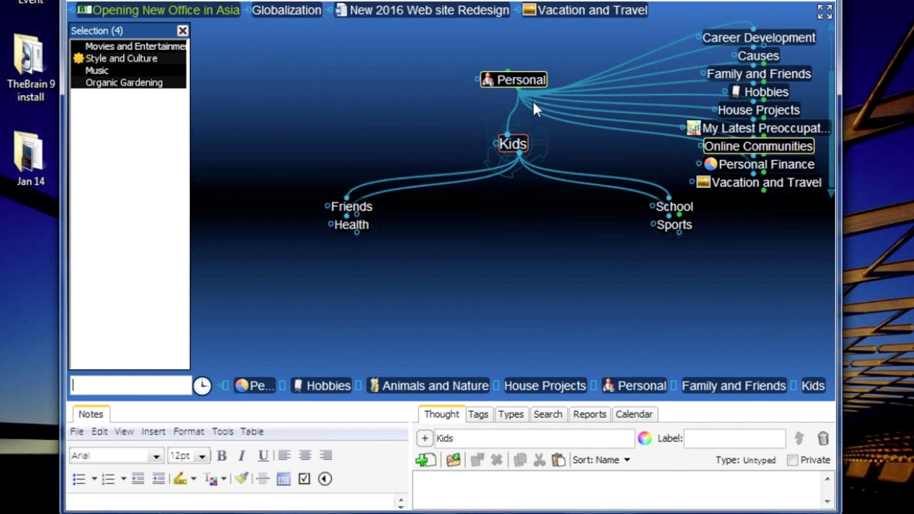
- Add Family and Friends as Kids' parent and unlink Kids from Personal
left_click_drag(506, 135, 445, 98)
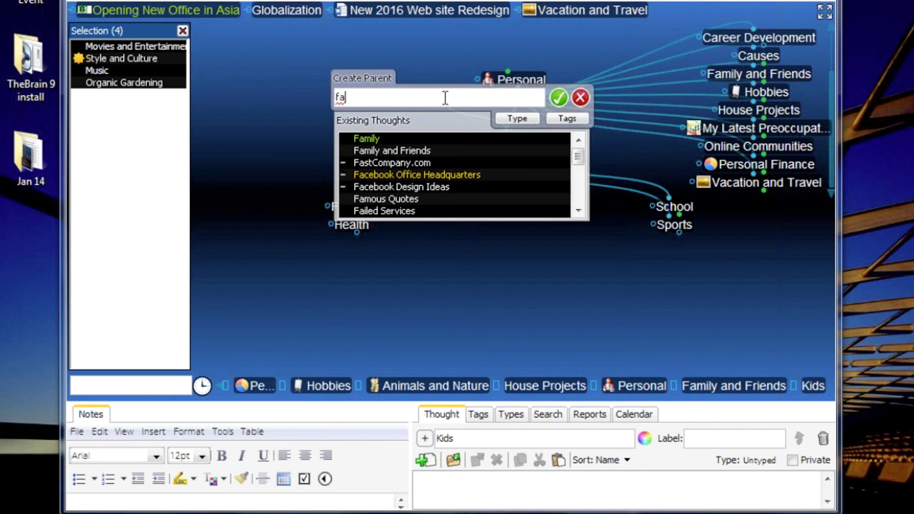
left_click(442, 150)
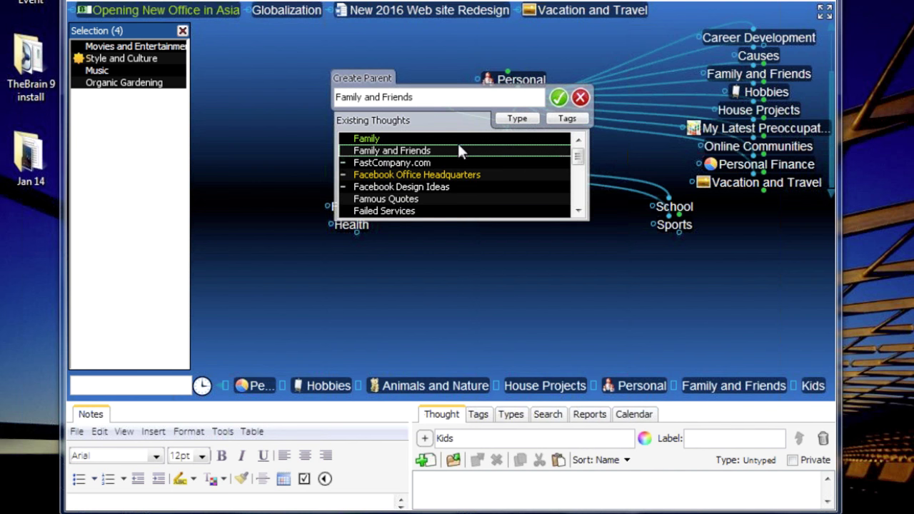
left_click(558, 98)
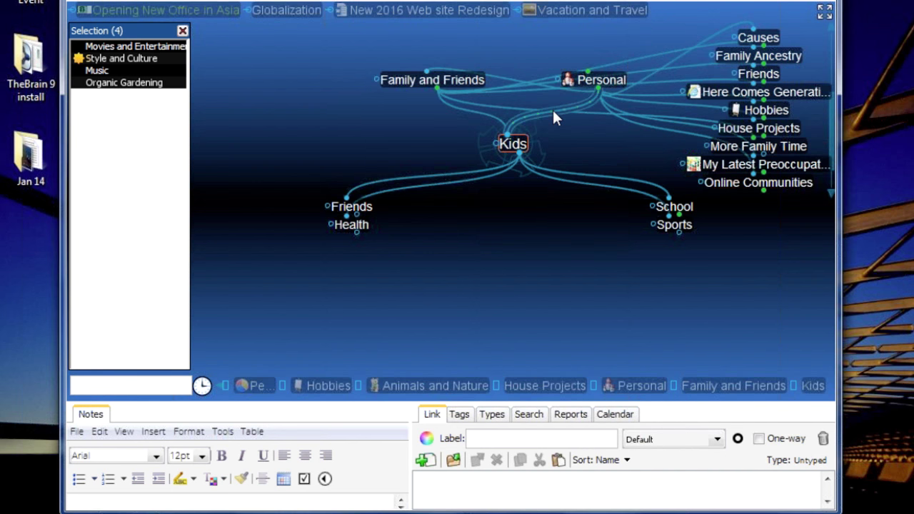
right_click(555, 118)
left_click(584, 121)
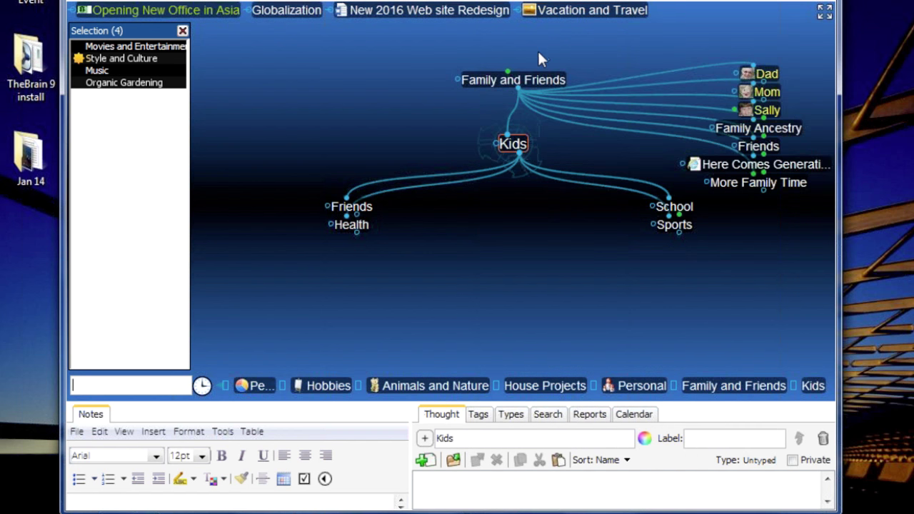
left_click(541, 80)
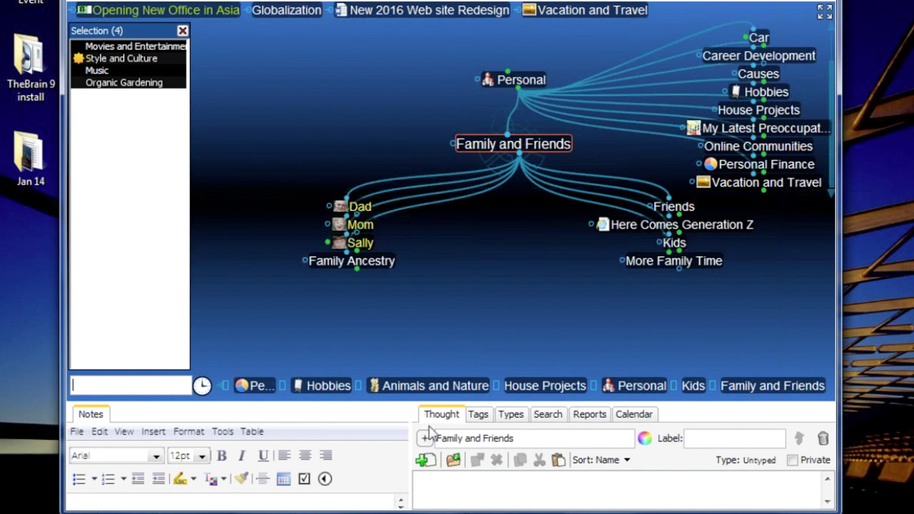
- Give Family and Friends a group icon from the People icon category
left_click(425, 440)
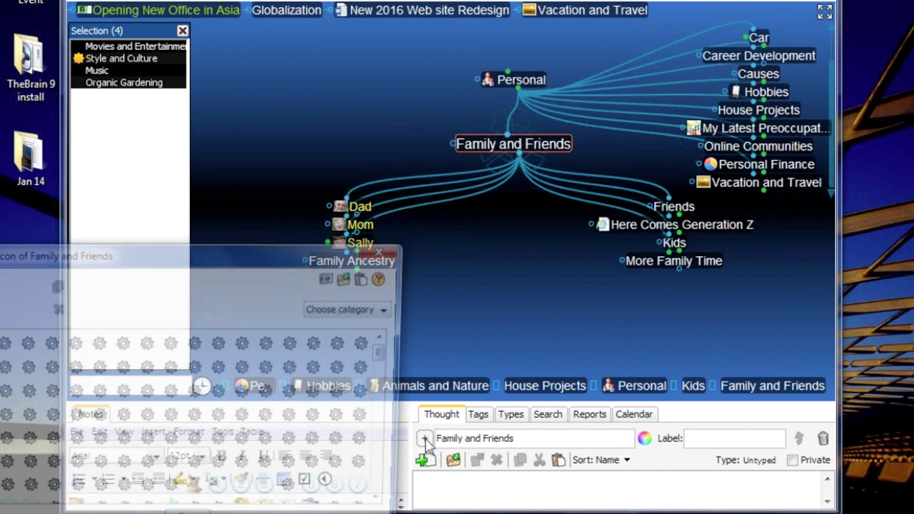
left_click(394, 309)
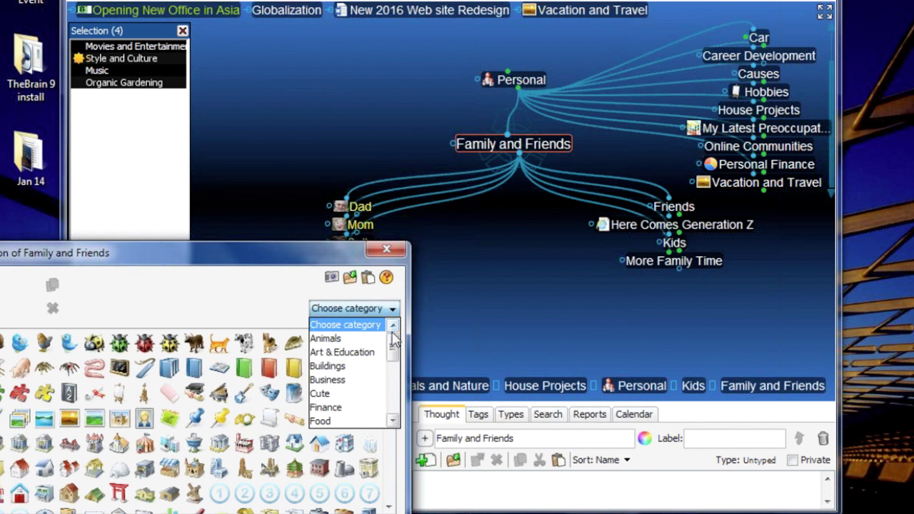
left_click_drag(392, 337, 388, 406)
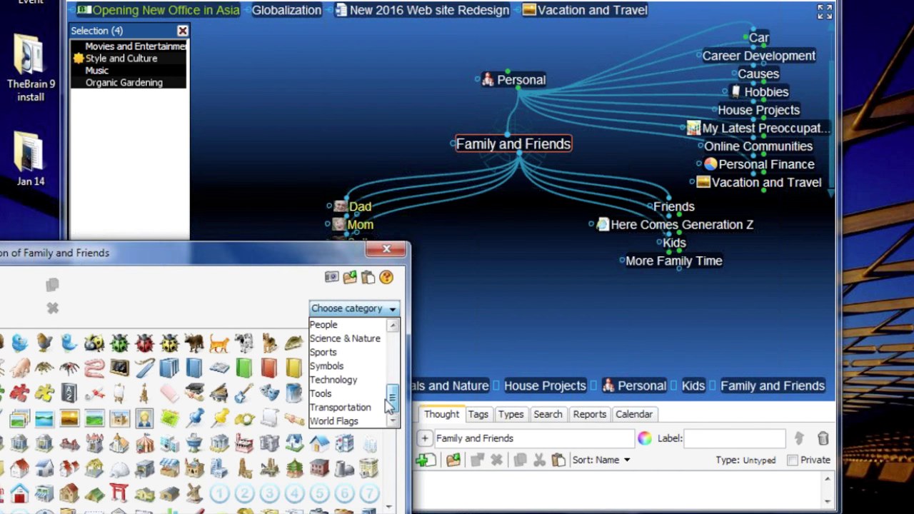
left_click(325, 324)
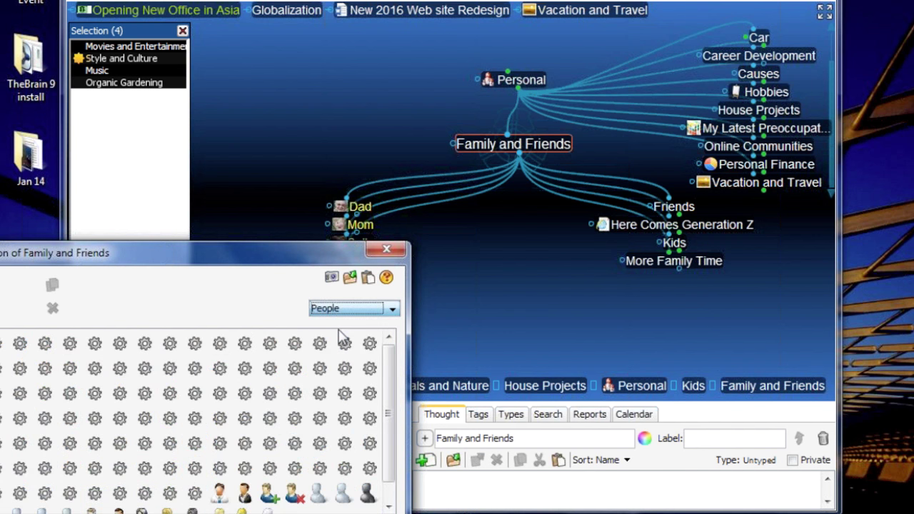
left_click(199, 500)
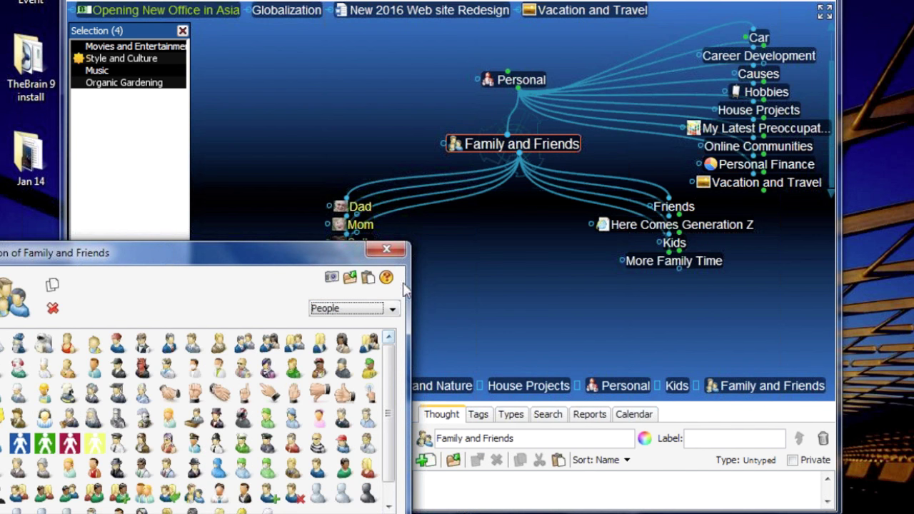
left_click(397, 248)
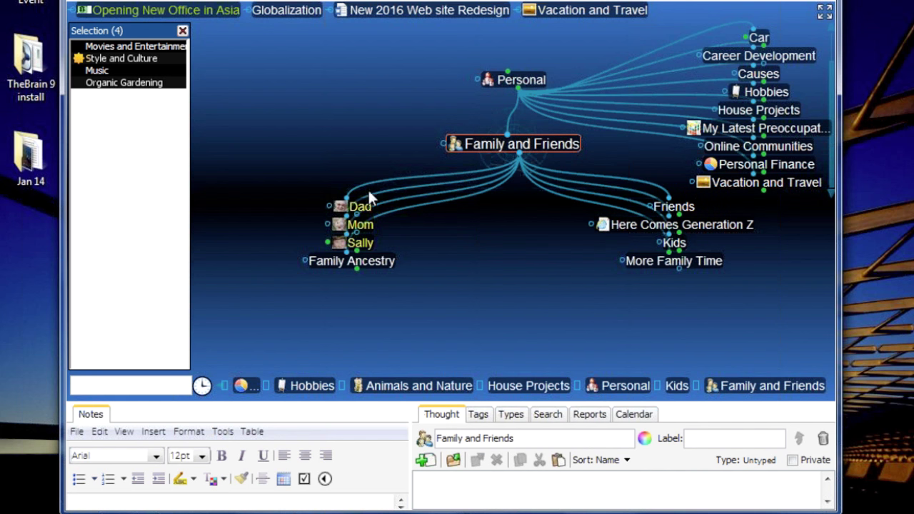
- Visit House Projects and Hobbies, close the selection list, and return to Personal
left_click(758, 110)
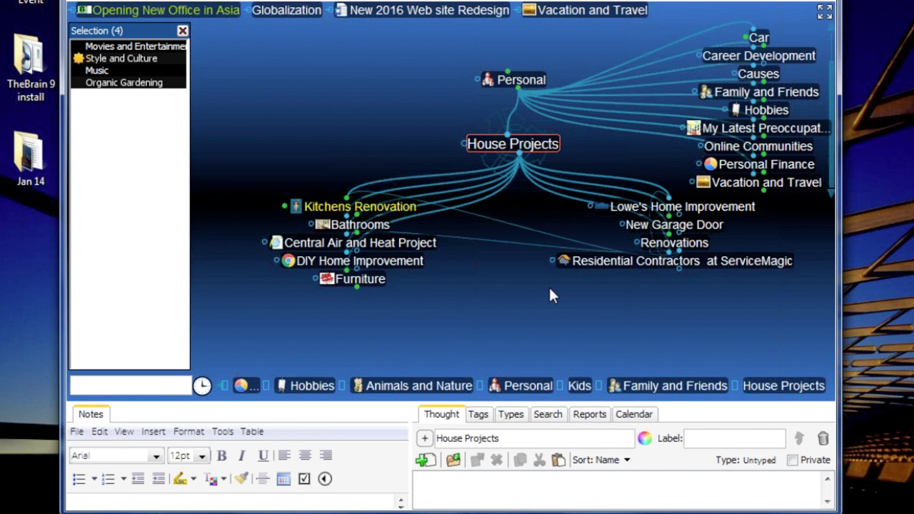
right_click(119, 244)
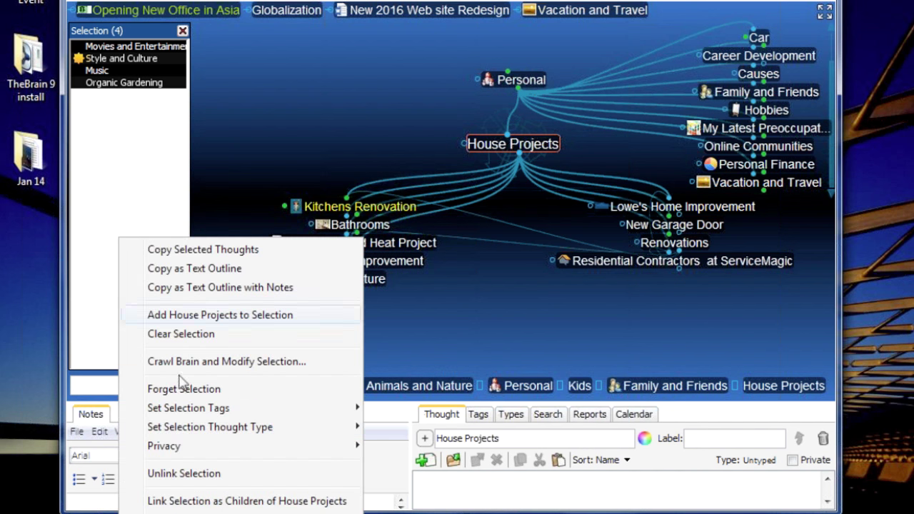
left_click(534, 297)
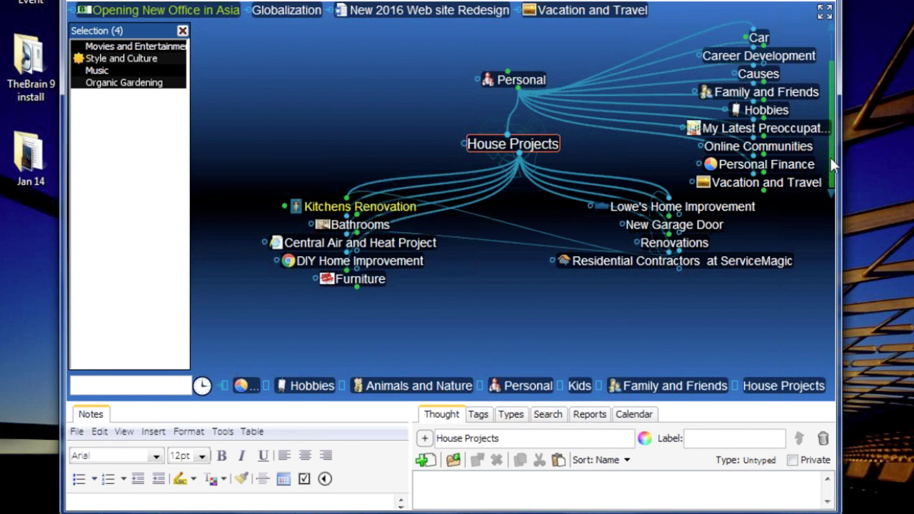
left_click(781, 115)
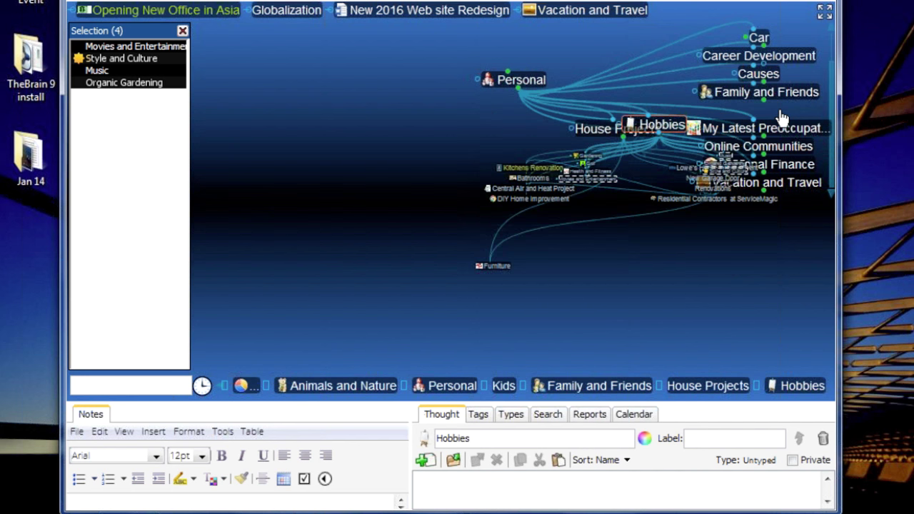
left_click(182, 31)
left_click(464, 80)
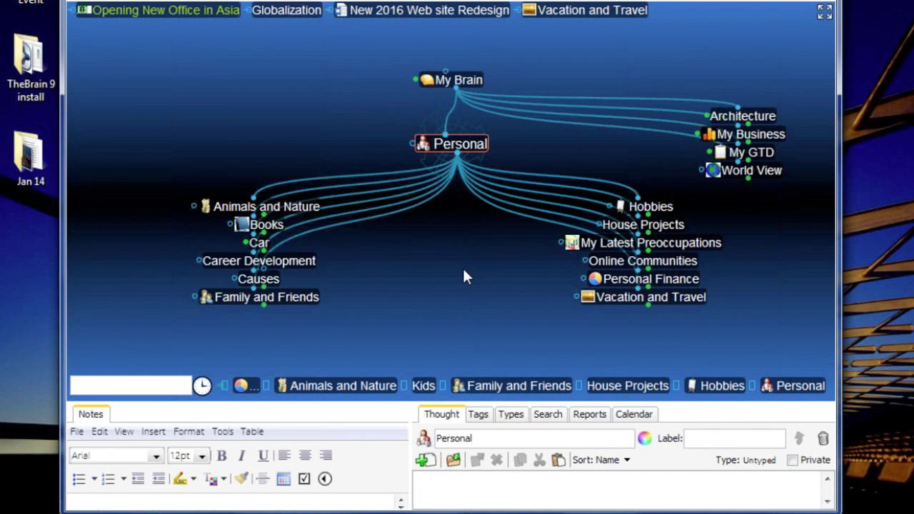
- Move Car from Personal into House Projects and make Car active
left_click(629, 226)
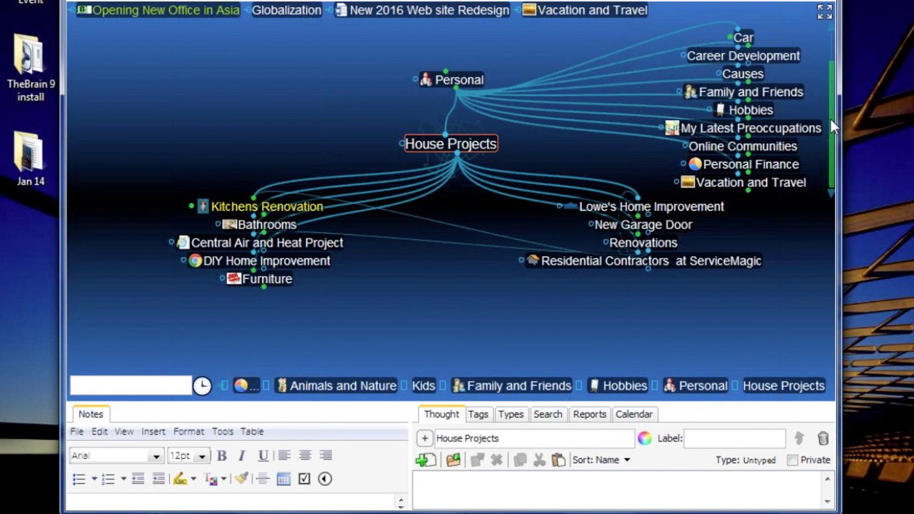
left_click_drag(743, 37, 449, 278)
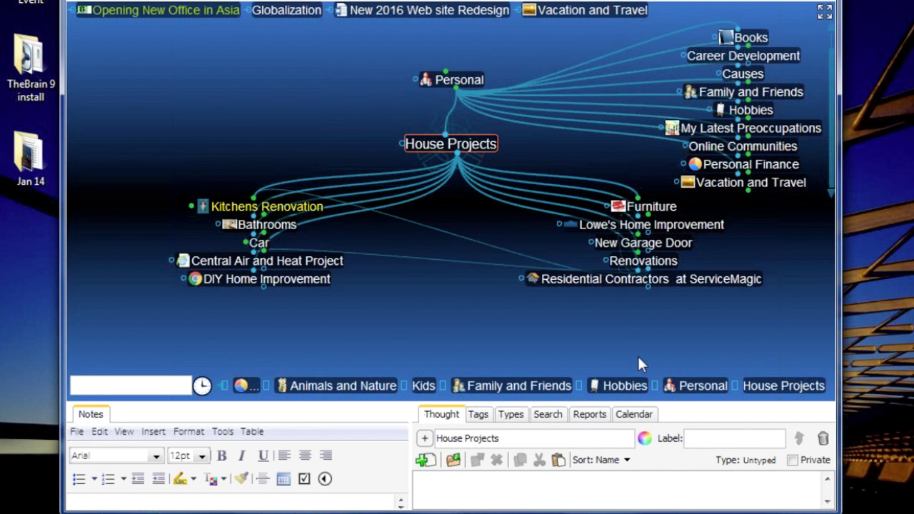
left_click(257, 242)
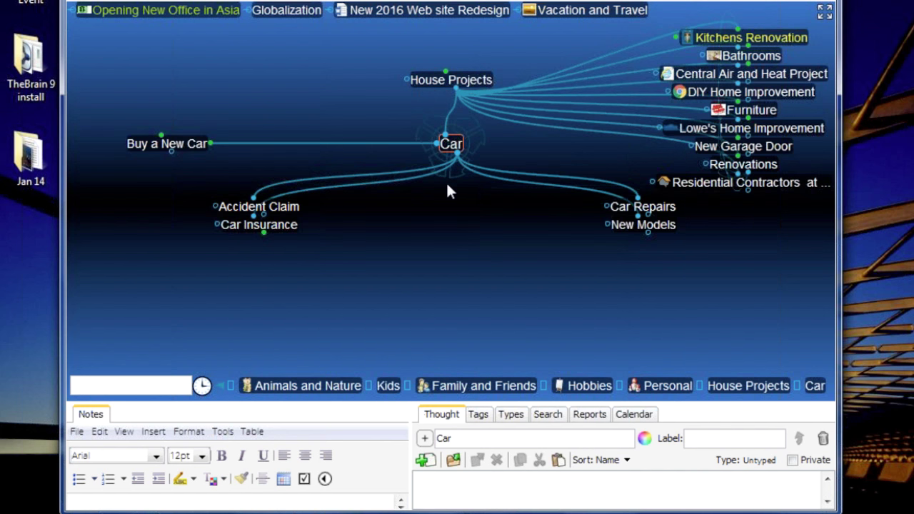
- Add Personal Finance as Car's second parent, then search for 'pet car'
left_click_drag(441, 132, 360, 96)
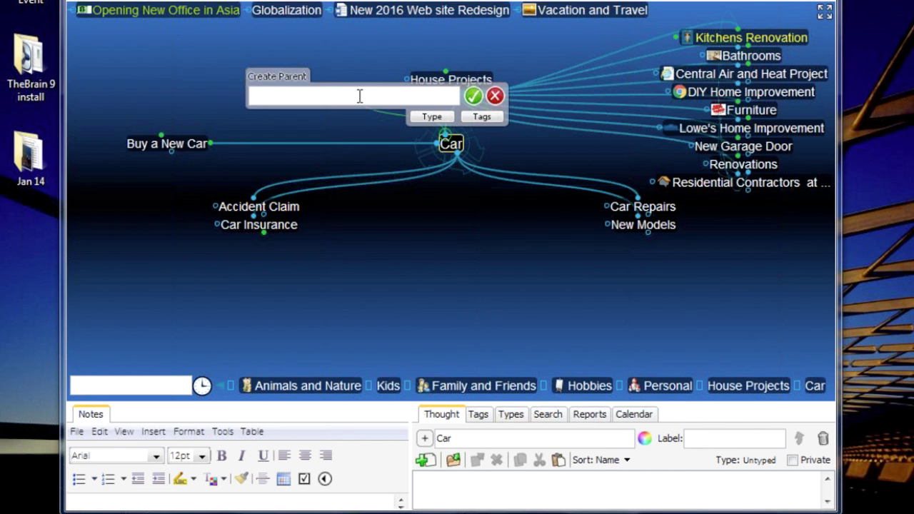
type("pers")
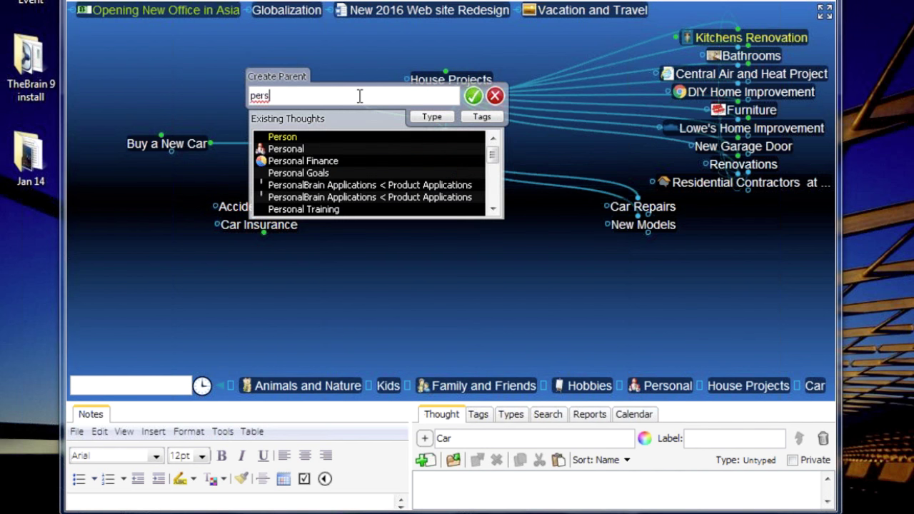
left_click(324, 160)
left_click(473, 96)
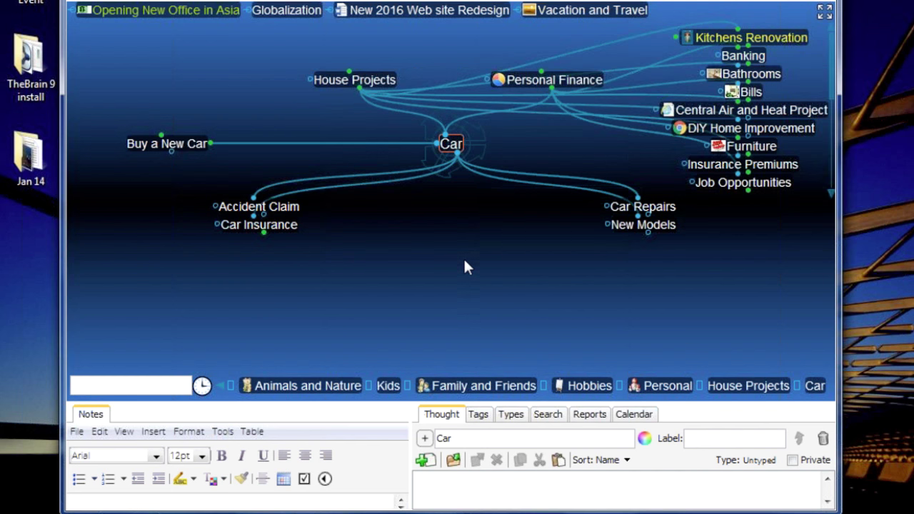
type("pet car")
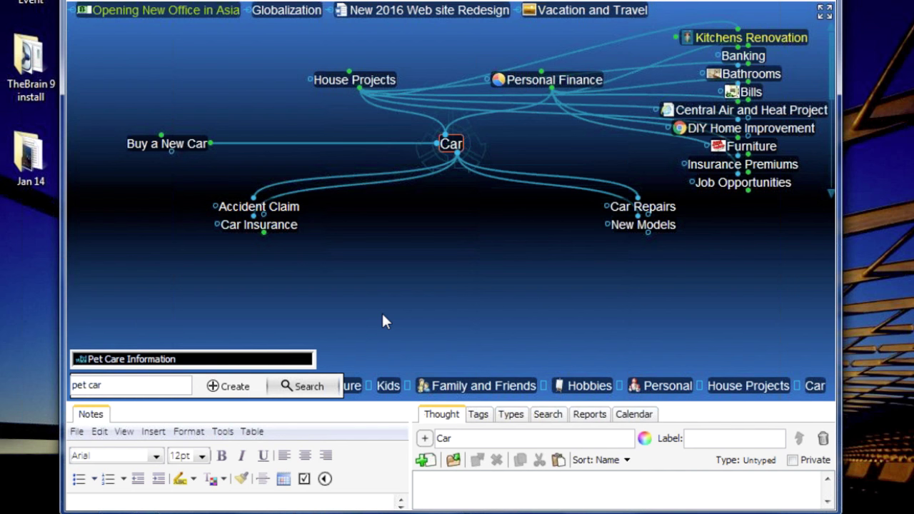
- Add Vacation and Travel as a second parent of Pet Care Information, then center Vacation and Travel
left_click(202, 360)
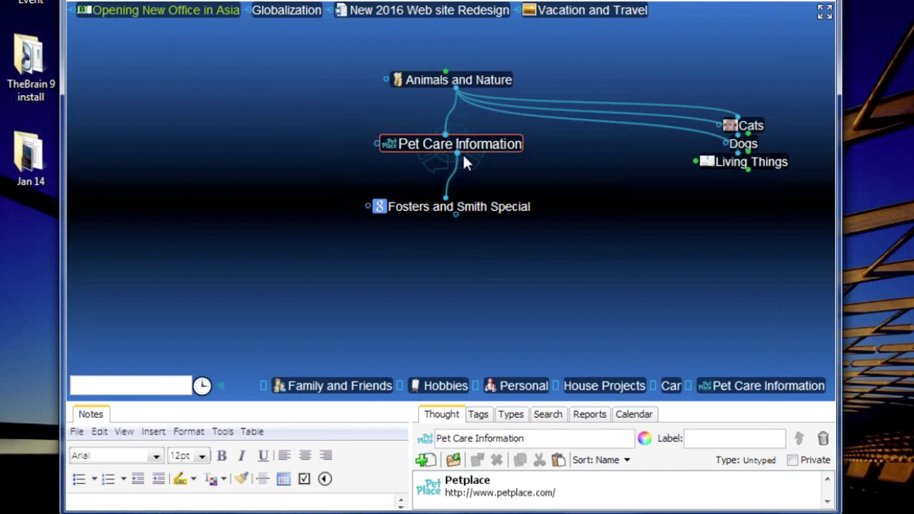
left_click_drag(445, 133, 330, 95)
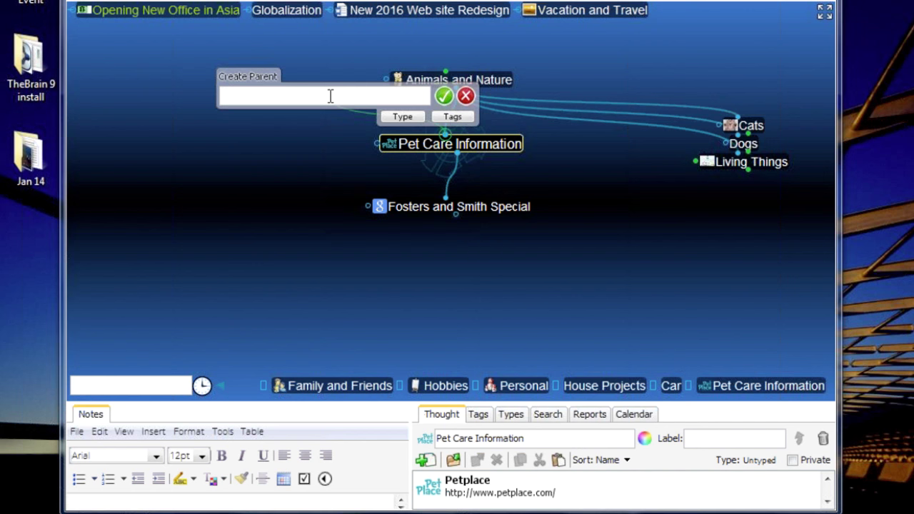
type("vac")
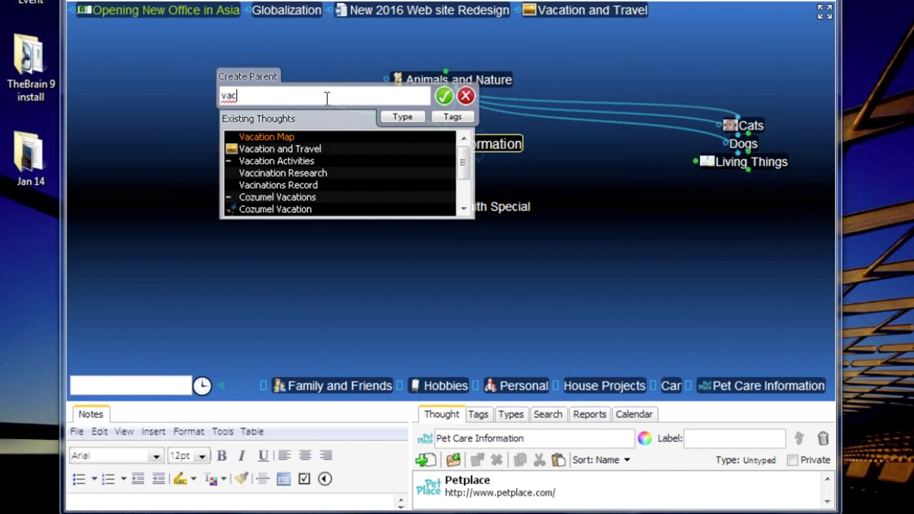
left_click(314, 149)
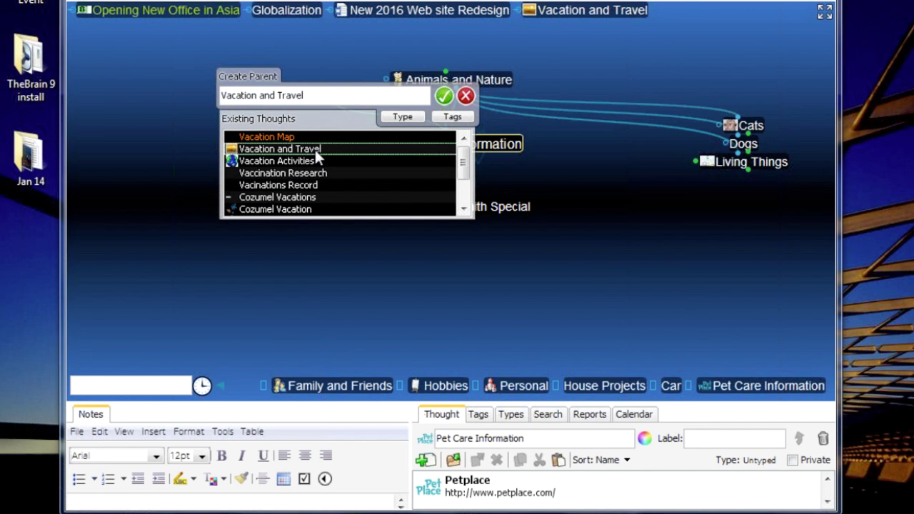
left_click(444, 96)
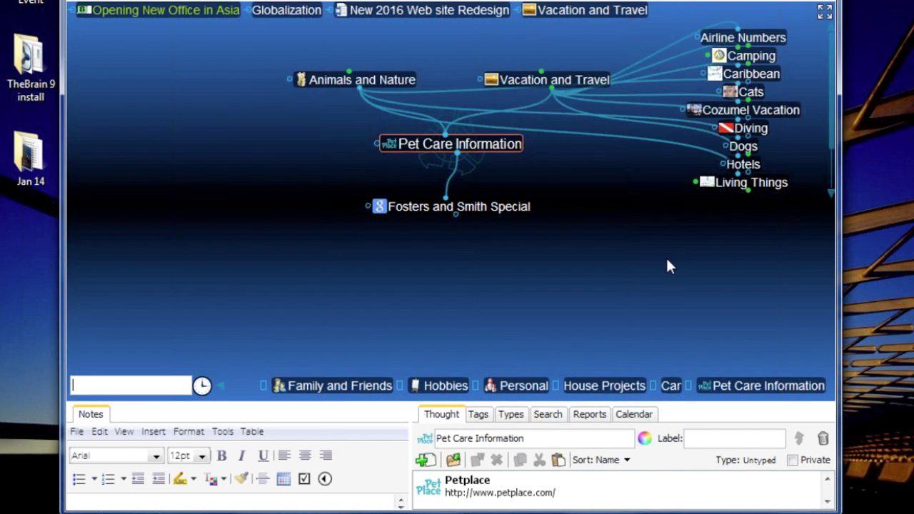
left_click(592, 83)
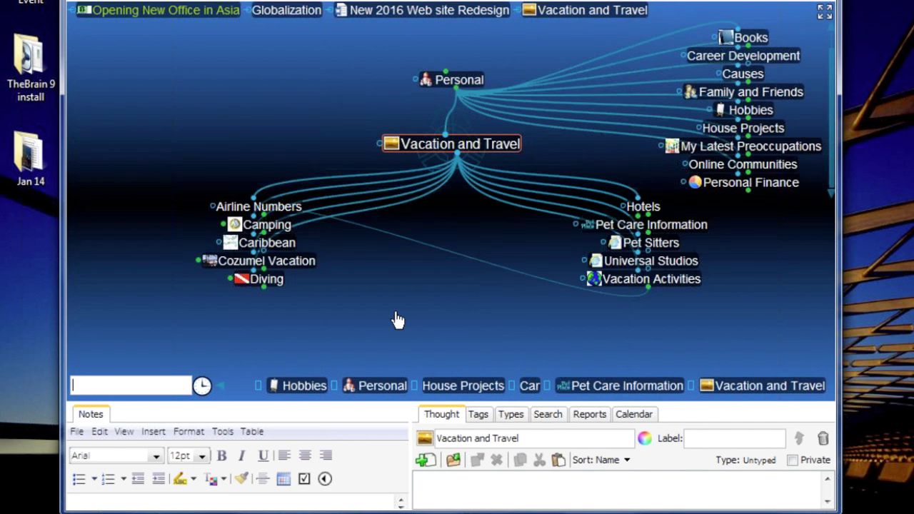
- Forget the Career Development thought, leaving Personal with ten children
left_click(477, 88)
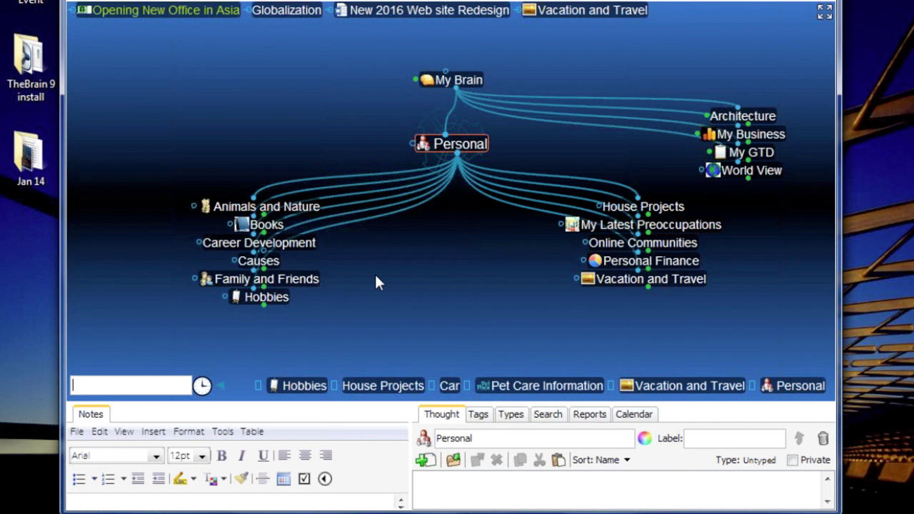
left_click(286, 243)
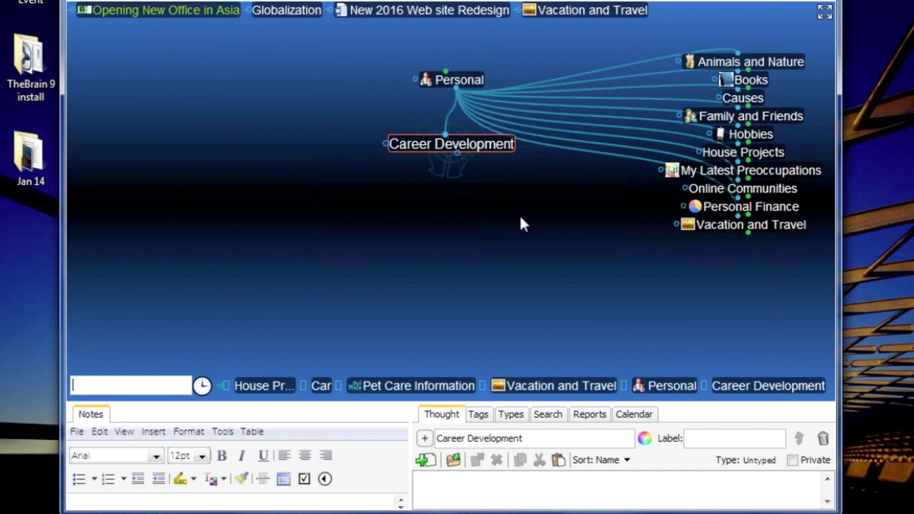
left_click(457, 80)
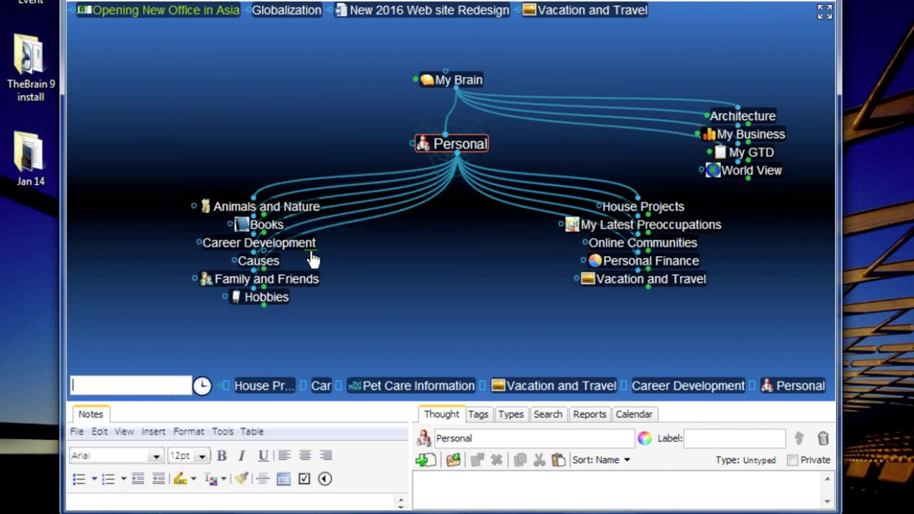
left_click(305, 245)
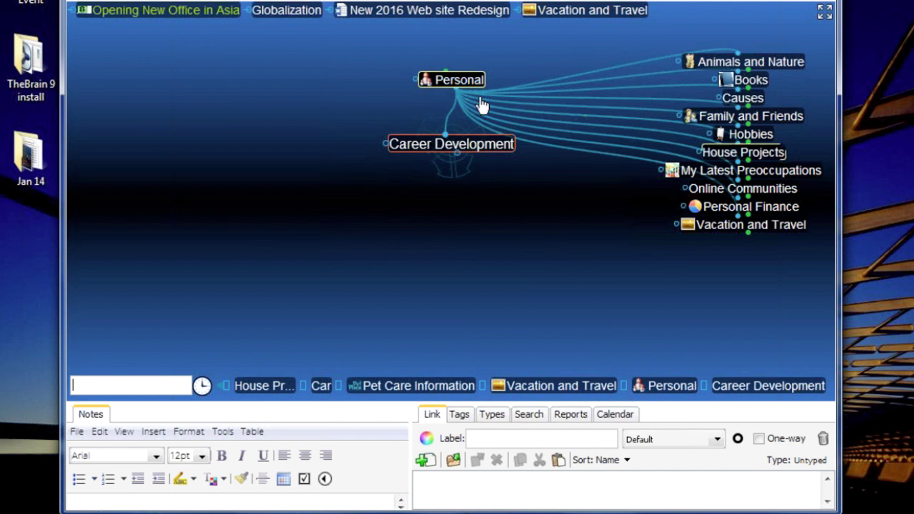
left_click(471, 79)
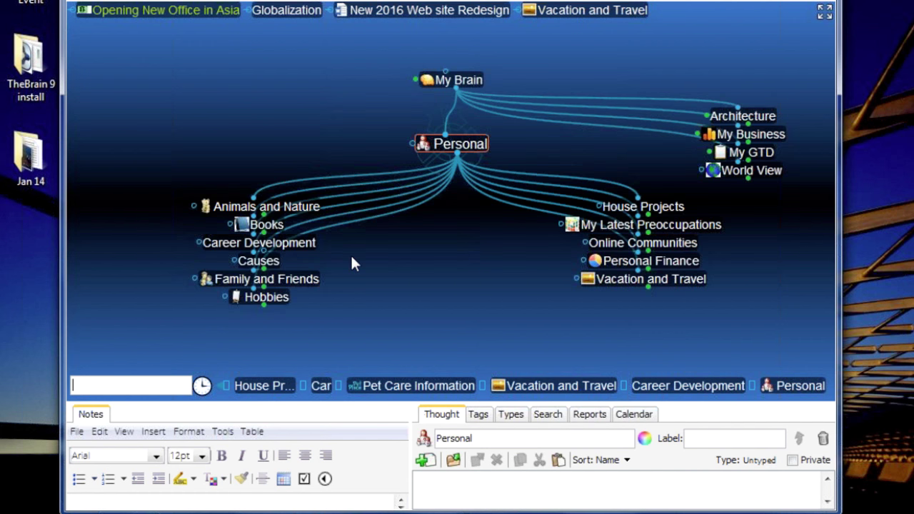
right_click(312, 247)
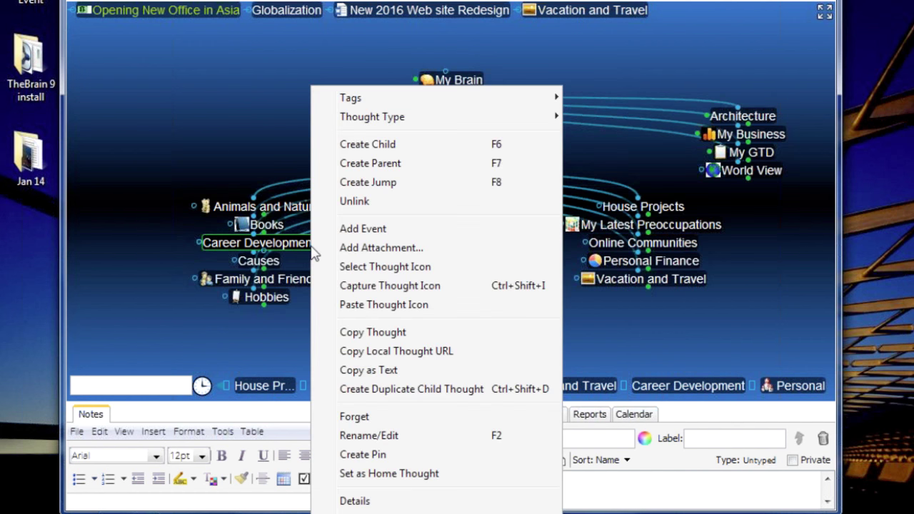
left_click(365, 419)
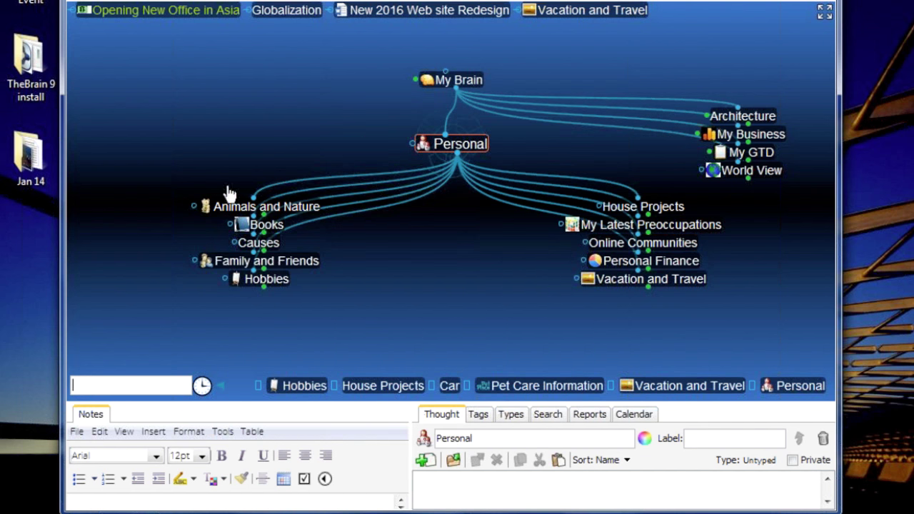
- Give House Projects the red house icon and go back to Personal
left_click(662, 213)
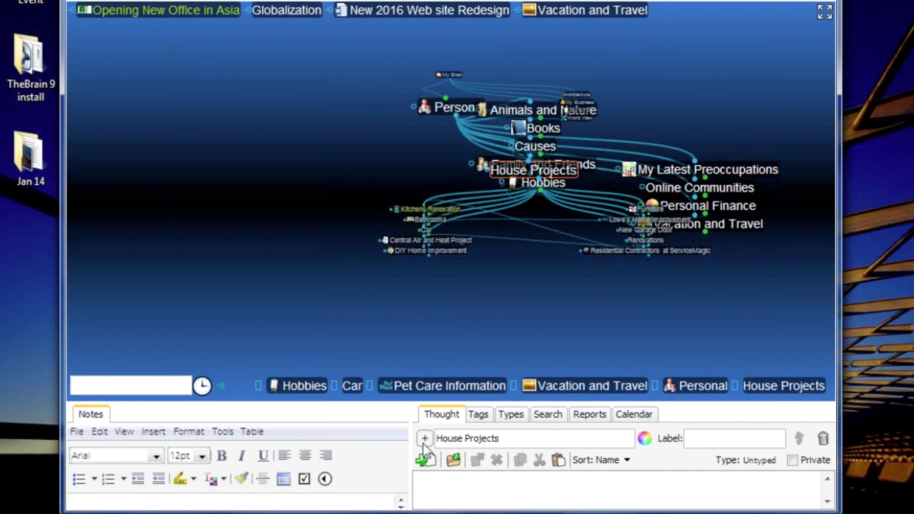
left_click(424, 440)
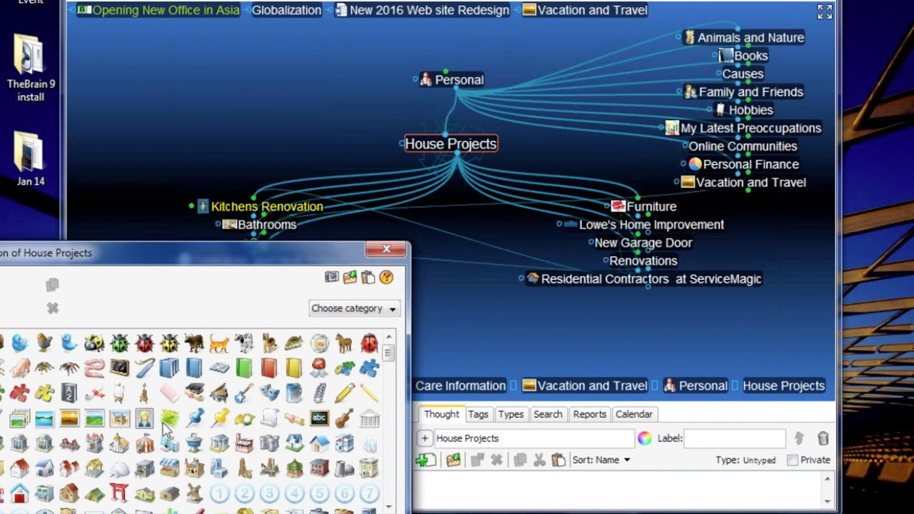
left_click(20, 470)
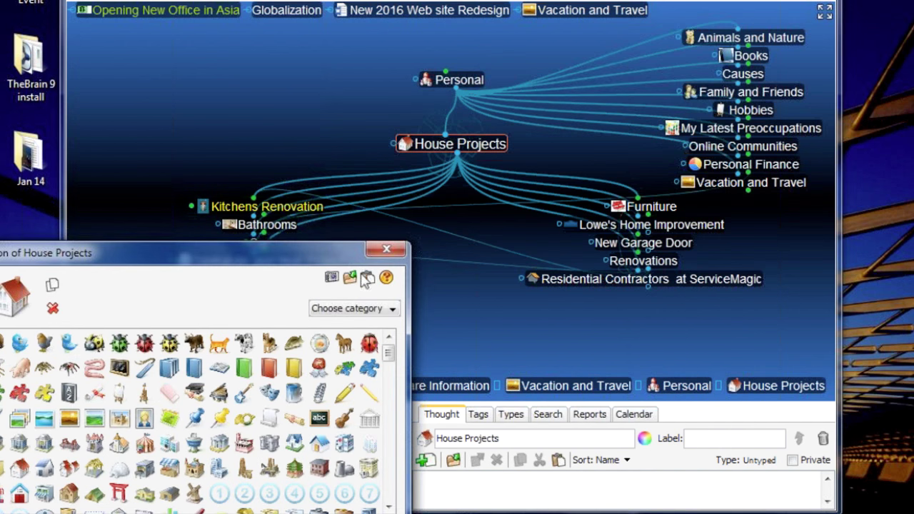
left_click(386, 248)
left_click(466, 93)
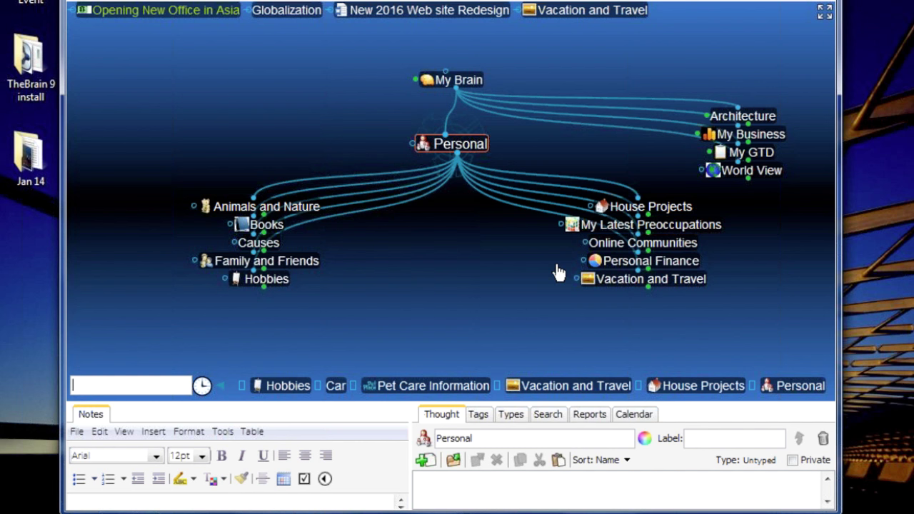
- Navigate from Personal via Personal Finance to make My Investments the central thought
left_click(648, 206)
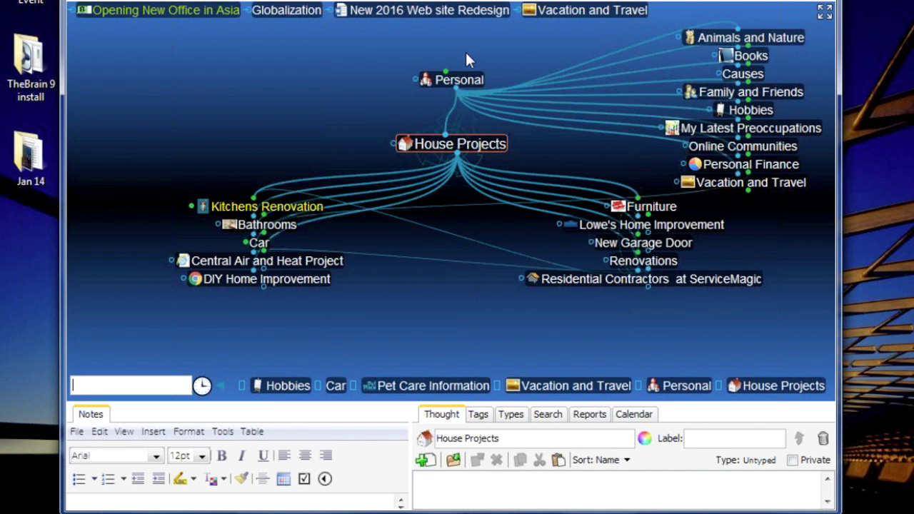
left_click(786, 165)
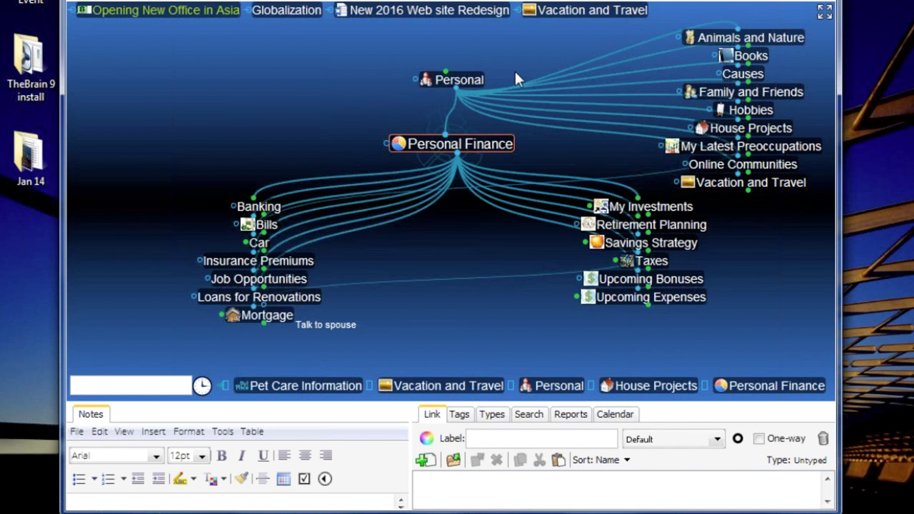
left_click(477, 83)
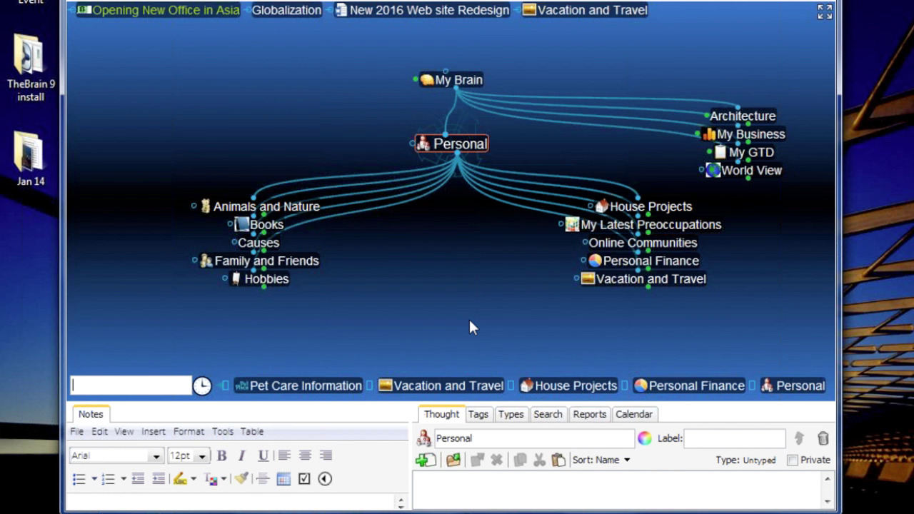
left_click(643, 261)
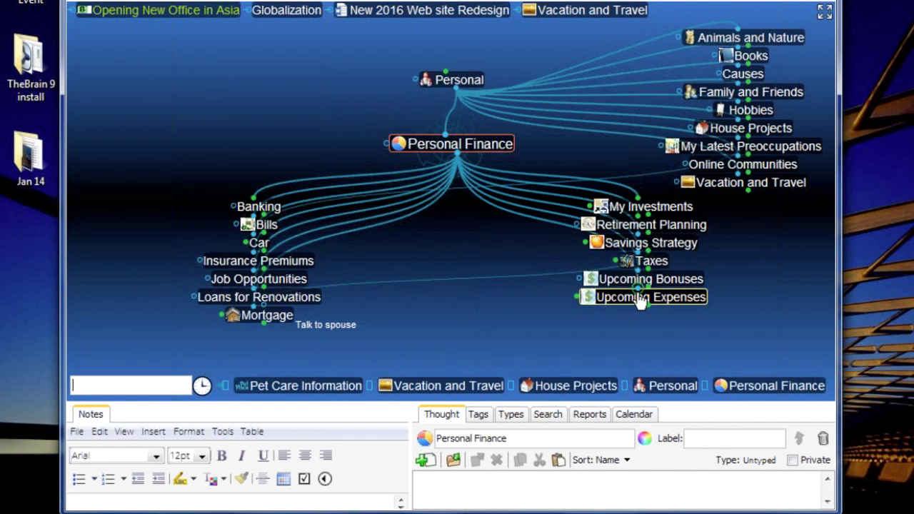
left_click(646, 206)
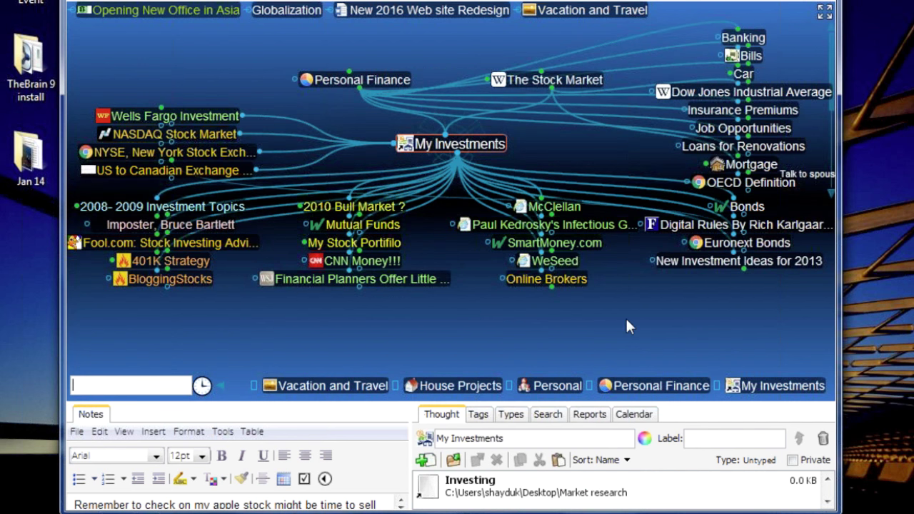
- Expand the My Investments map to full window and reveal the list of other brains
left_click(825, 15)
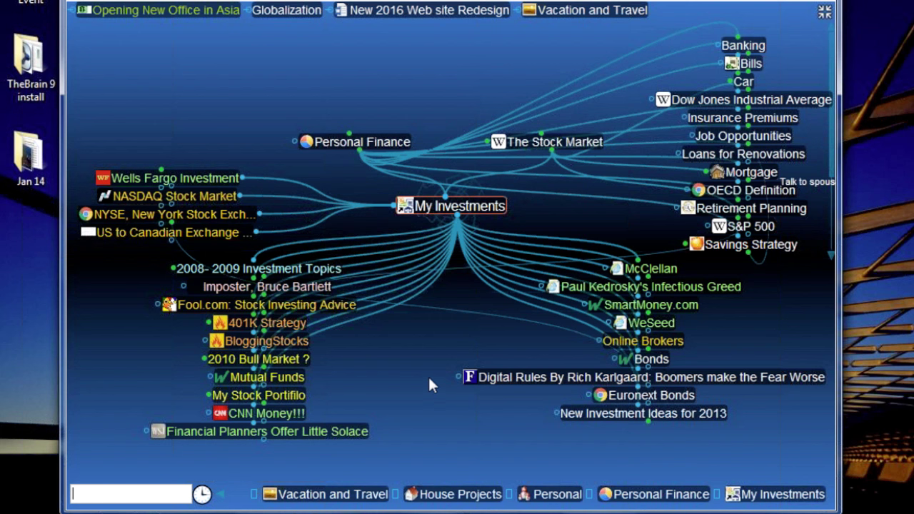
right_click(276, 66)
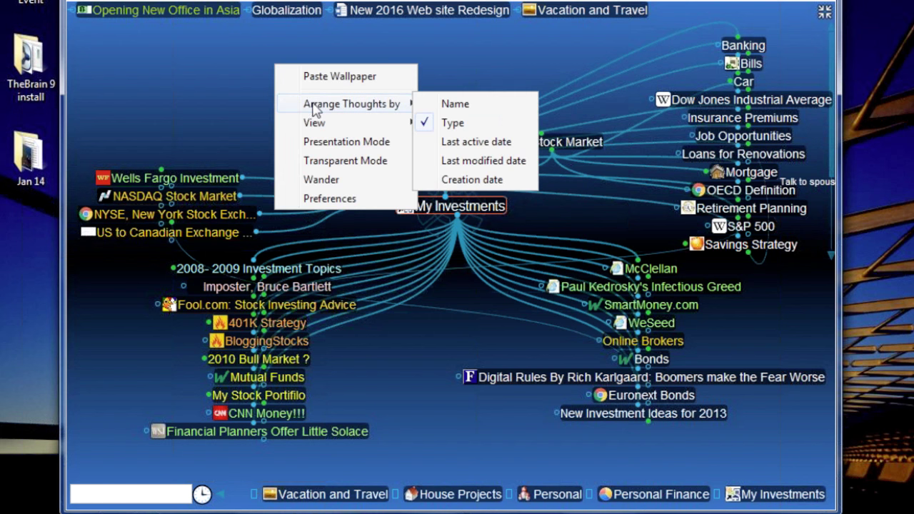
mouse_move(415, 123)
left_click(378, 390)
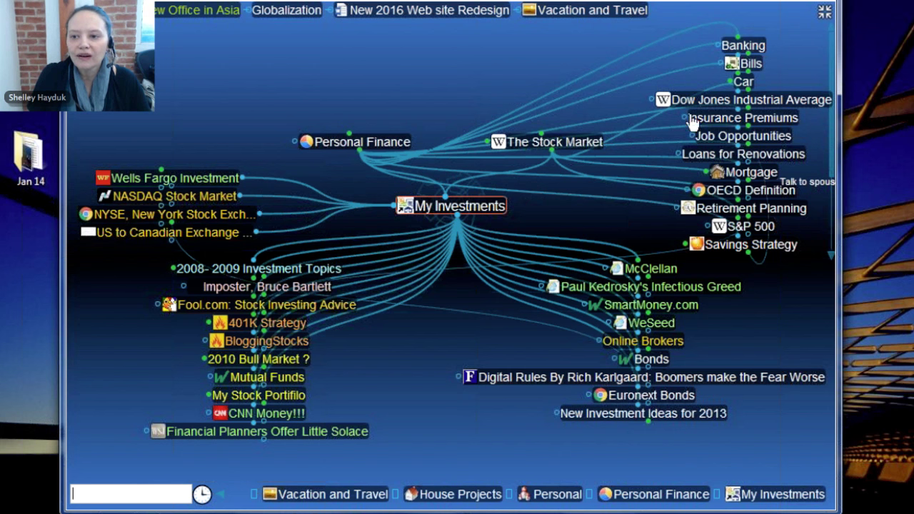
mouse_move(723, 4)
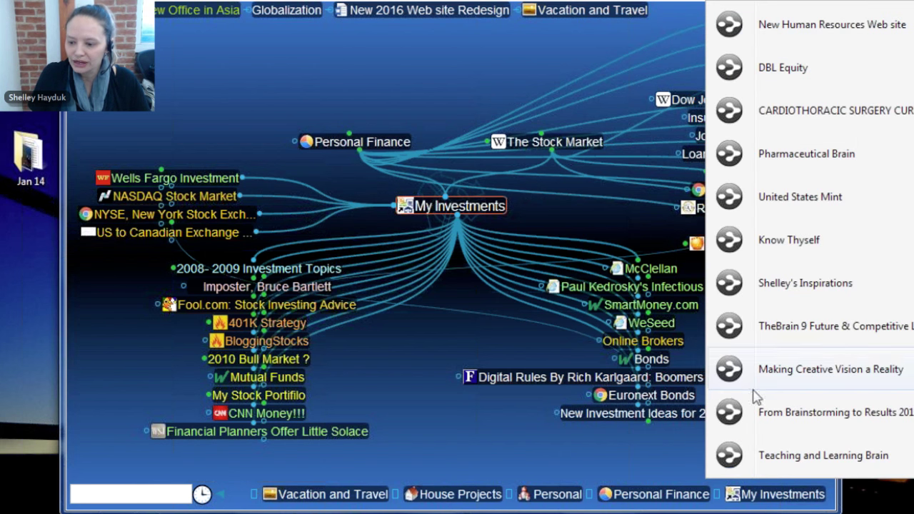
- Open the Teaching and Learning Brain at United States Presidents and widen the window
left_click(755, 463)
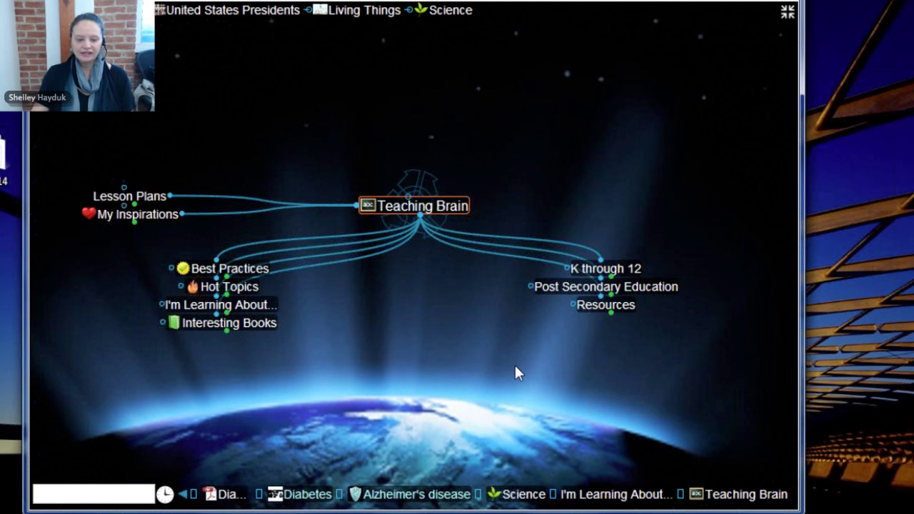
left_click(250, 11)
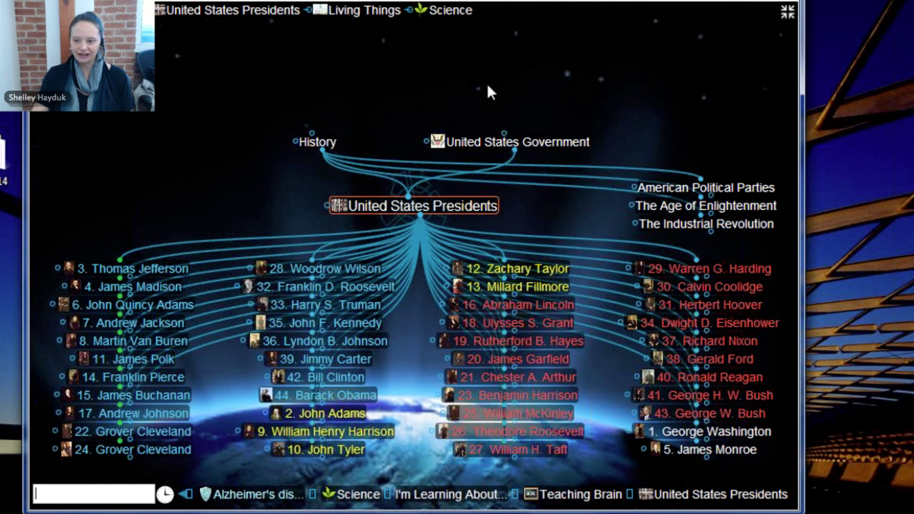
left_click_drag(821, 190, 892, 189)
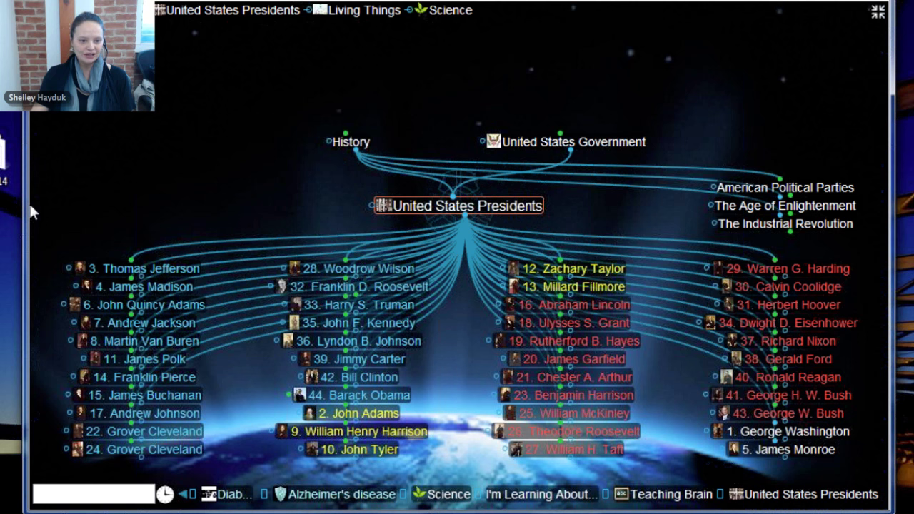
left_click_drag(28, 204, 0, 200)
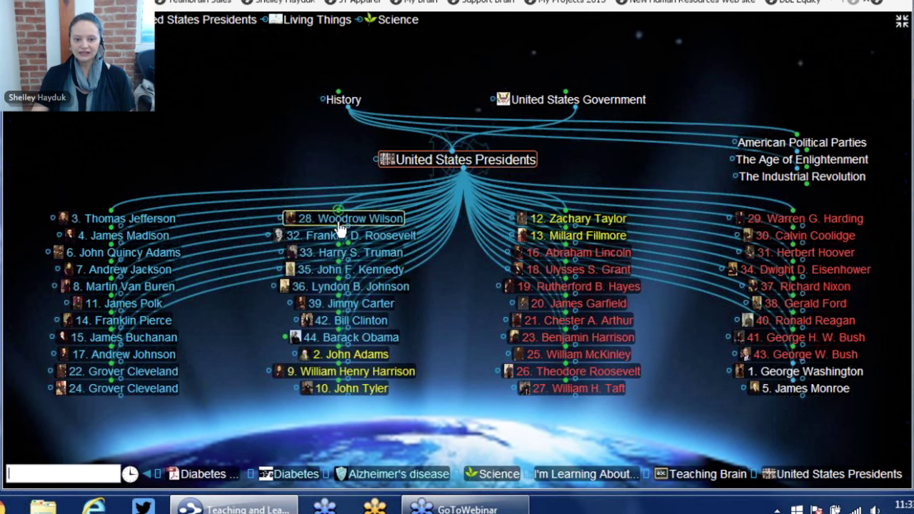
- Sort the child presidents by name and start a new jump link from United States Presidents
right_click(219, 77)
mouse_move(273, 123)
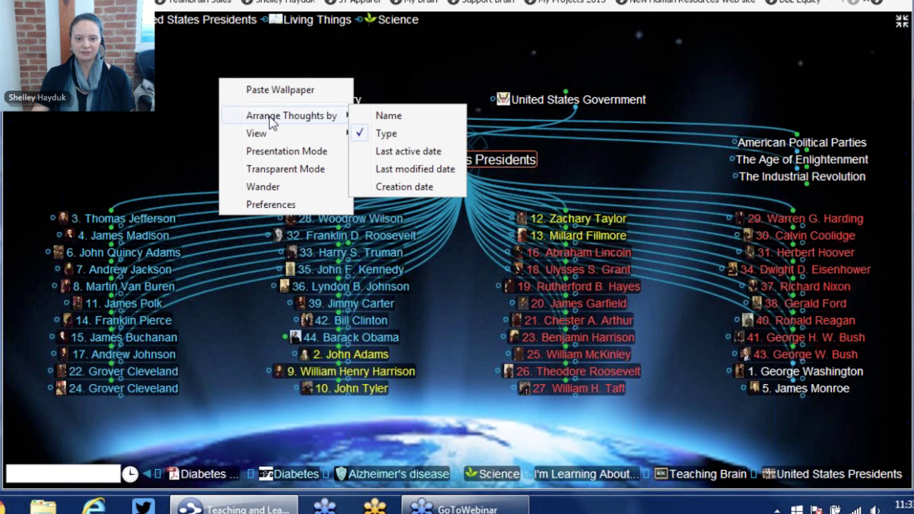
left_click(375, 116)
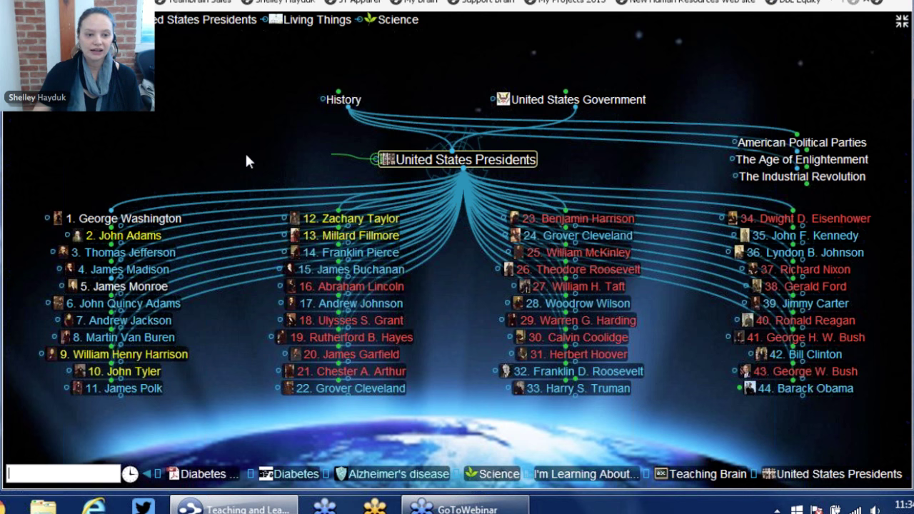
left_click_drag(244, 161, 237, 159)
- Create the Chronology jump thought from United States Presidents
type("Chron")
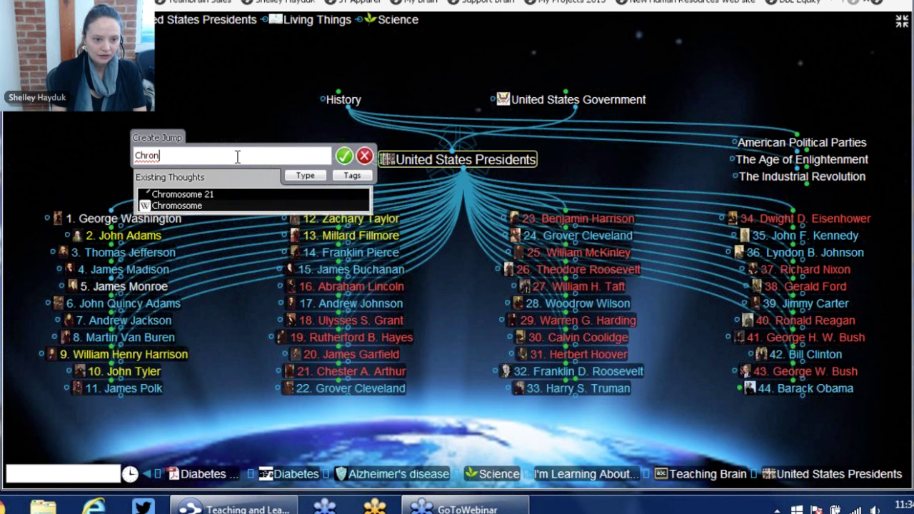
type("ology")
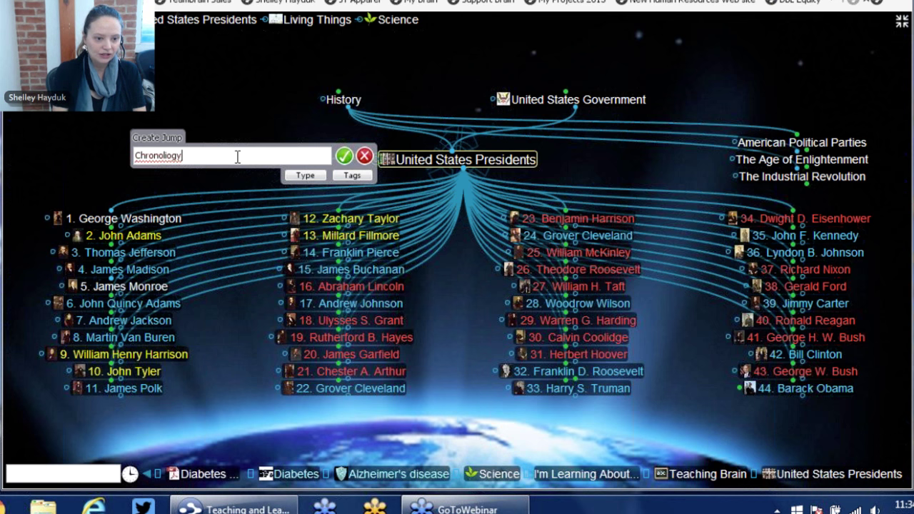
key("BackSpace")
key("BackSpace")
key("BackSpace")
type("ogy")
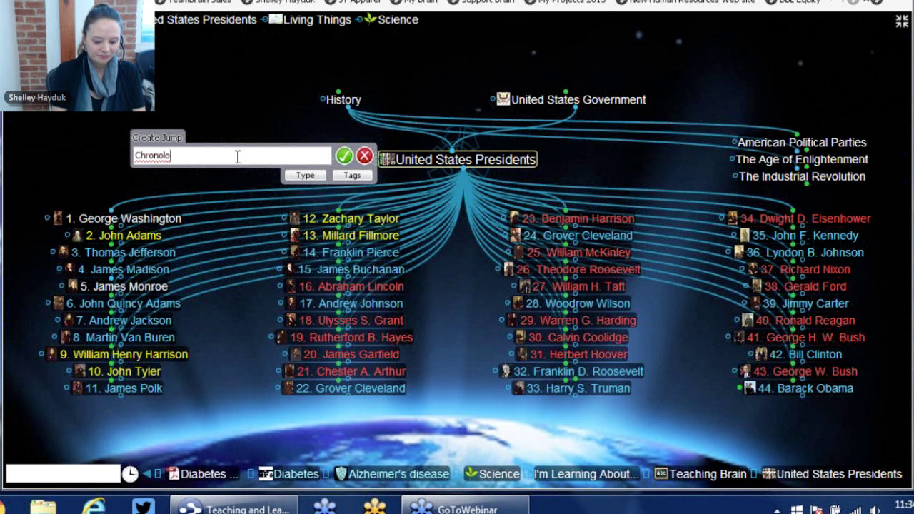
left_click(344, 157)
- Add children 1. Apple, 2. Pear, 3. Grape and 4. Blueberry under Chronology
left_click(118, 160)
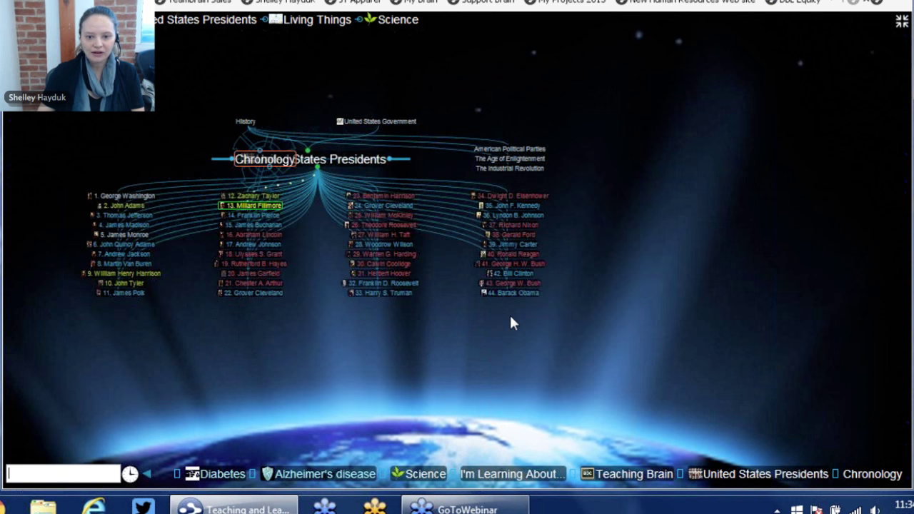
left_click_drag(463, 170, 421, 268)
type("1. Apo")
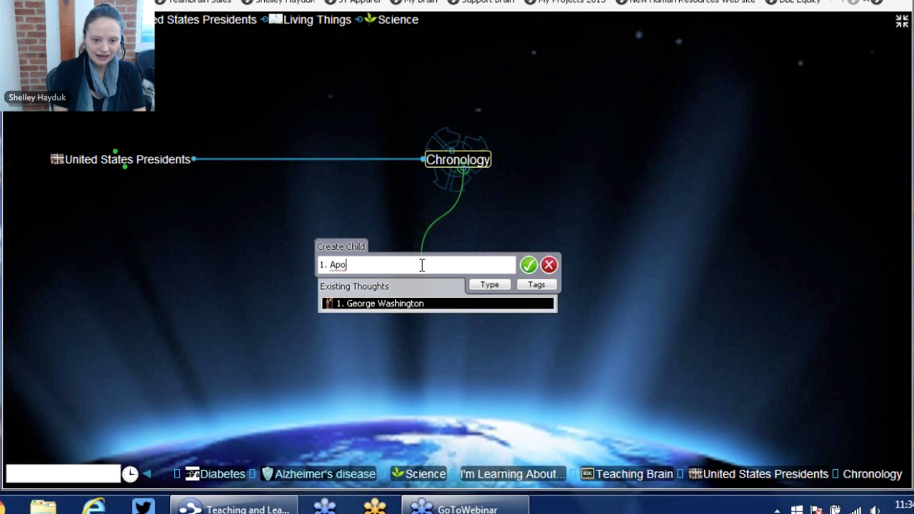
key("BackSpace")
type("p")
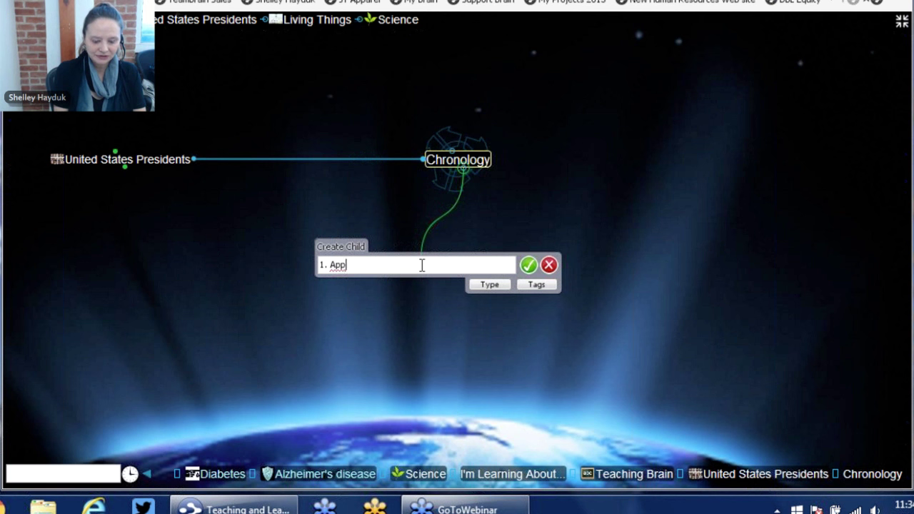
type("lle")
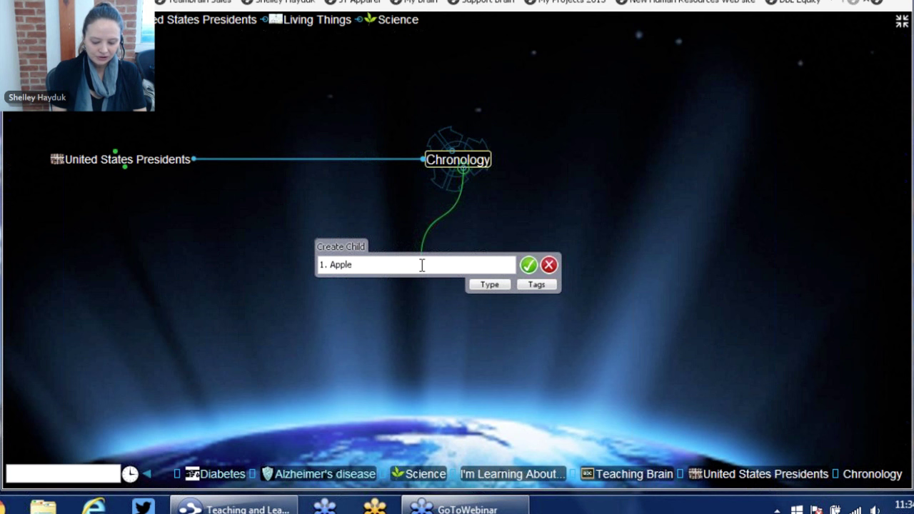
type("; 2. ")
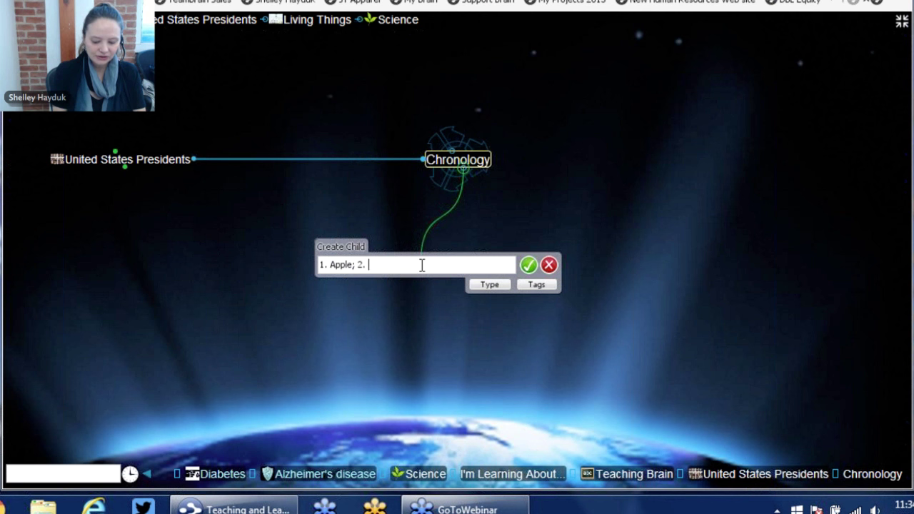
type("Pear")
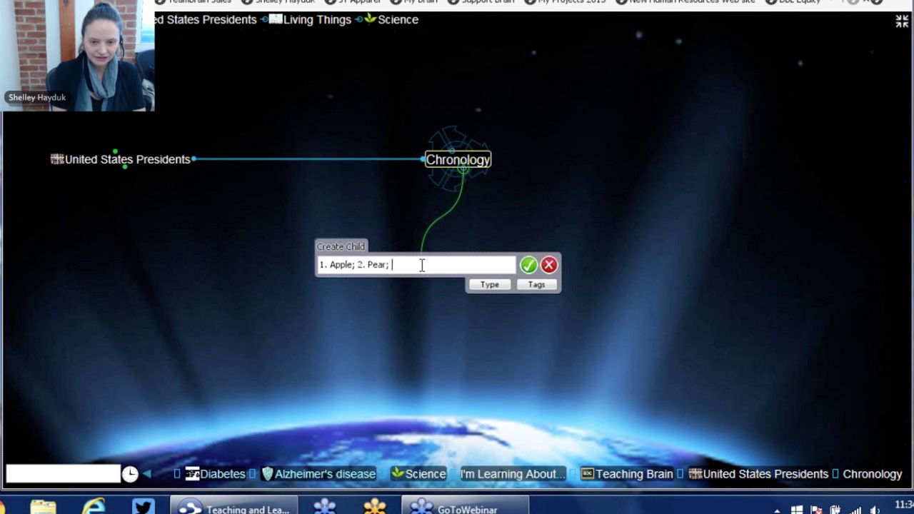
type(" 3. ")
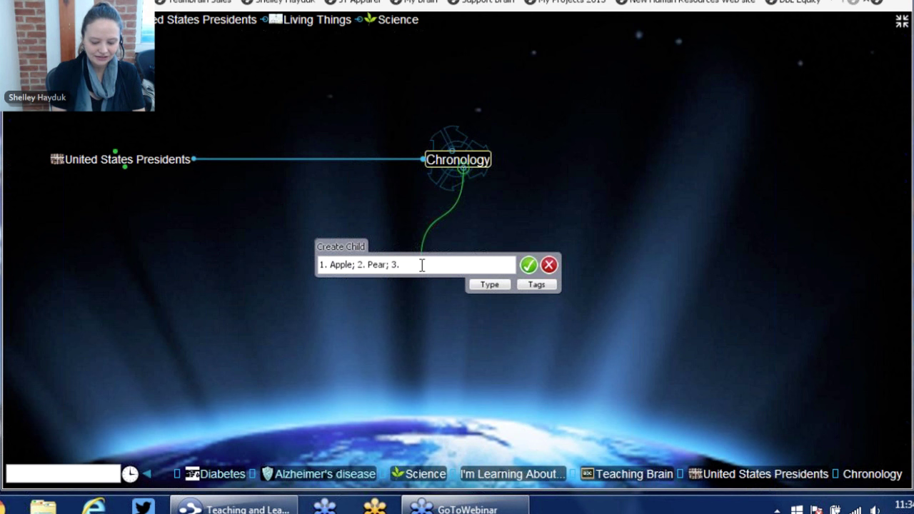
type("Grap")
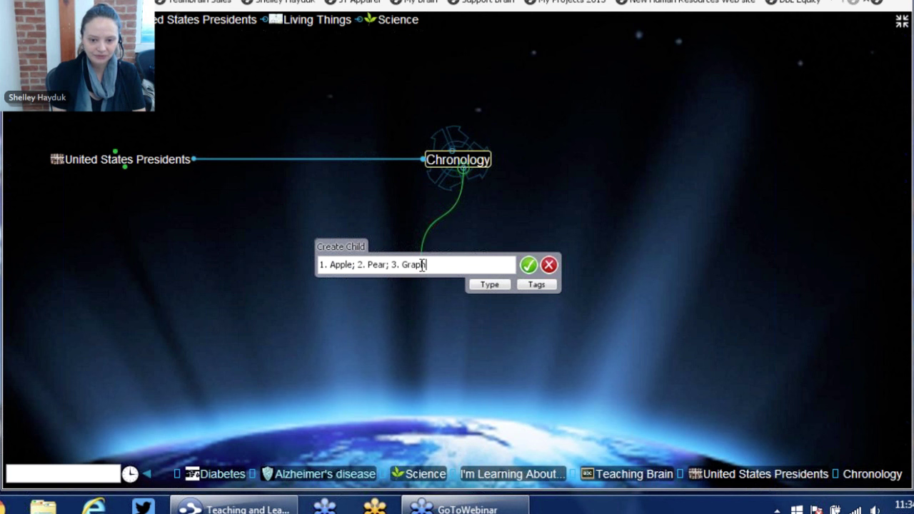
type("e;")
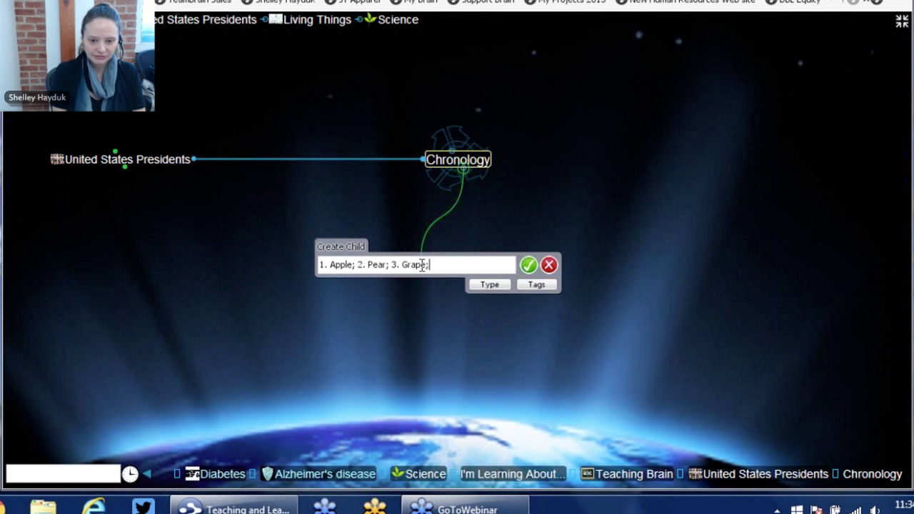
type(" 4. B")
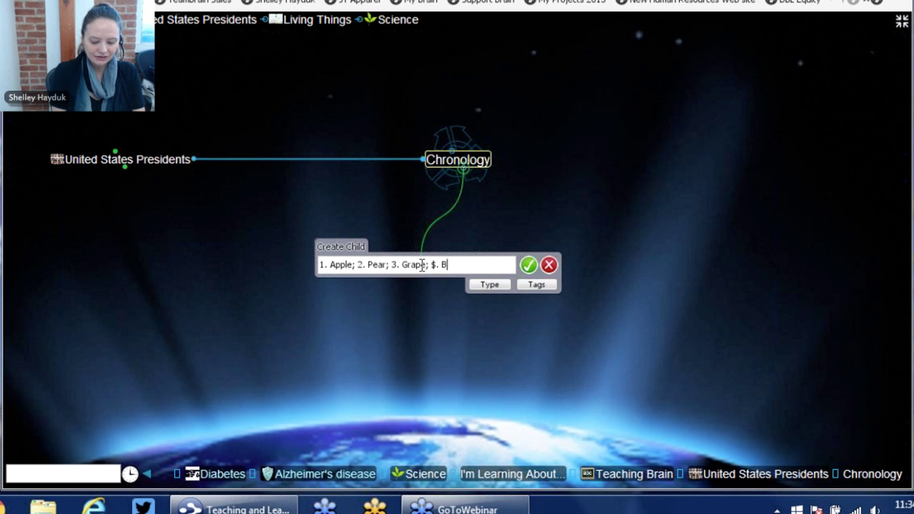
type("lueberry")
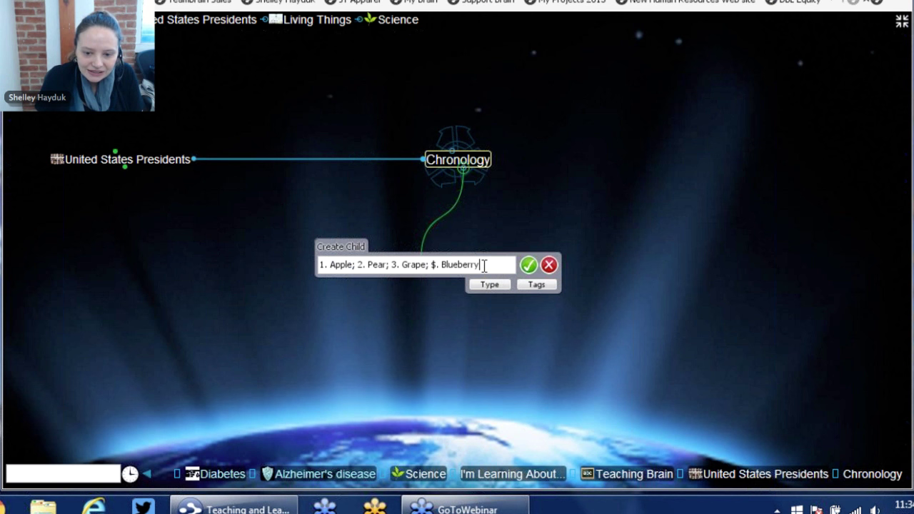
key("Left")
key("Left")
key("Left")
key("Left")
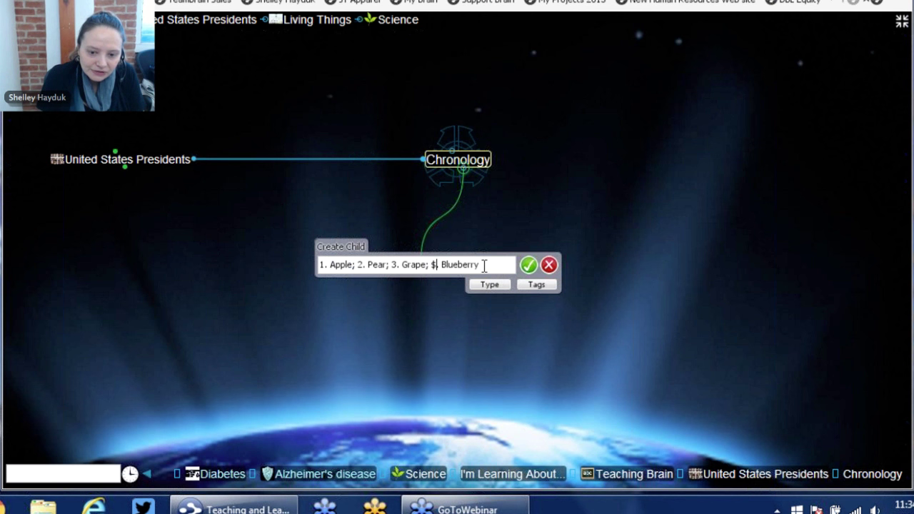
key("Left")
key("Delete")
type("4")
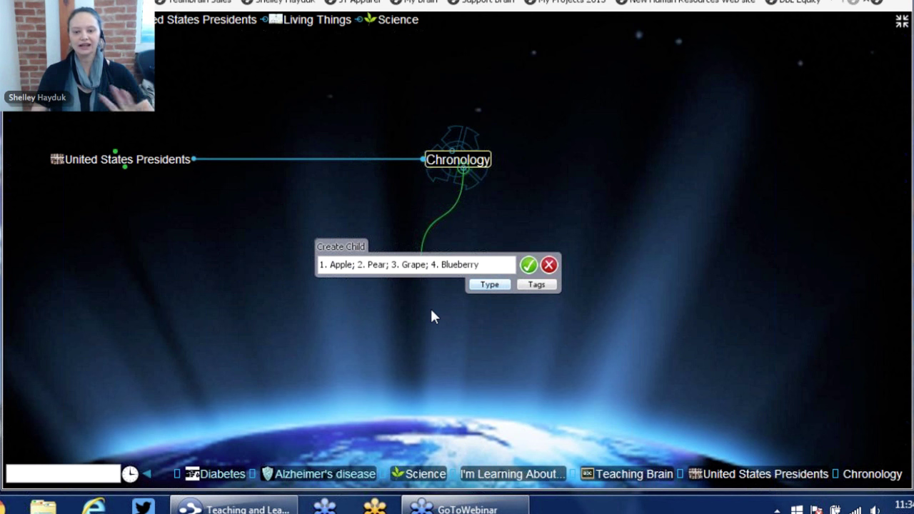
left_click(528, 265)
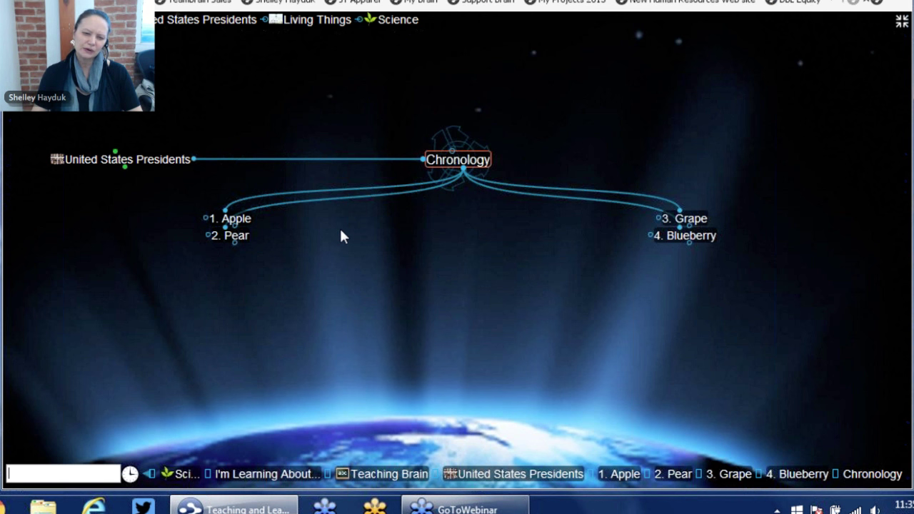
- Return to United States Presidents and arrange its child thoughts by type
left_click(125, 159)
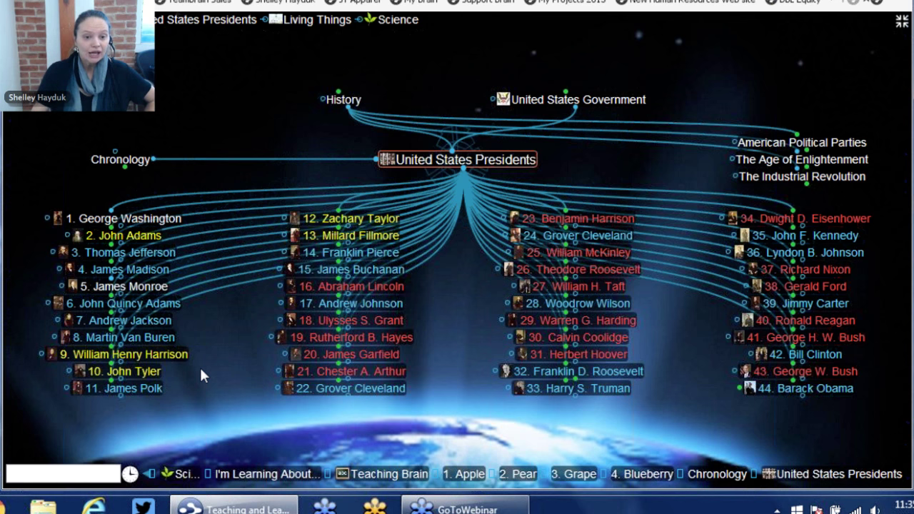
right_click(234, 69)
mouse_move(293, 113)
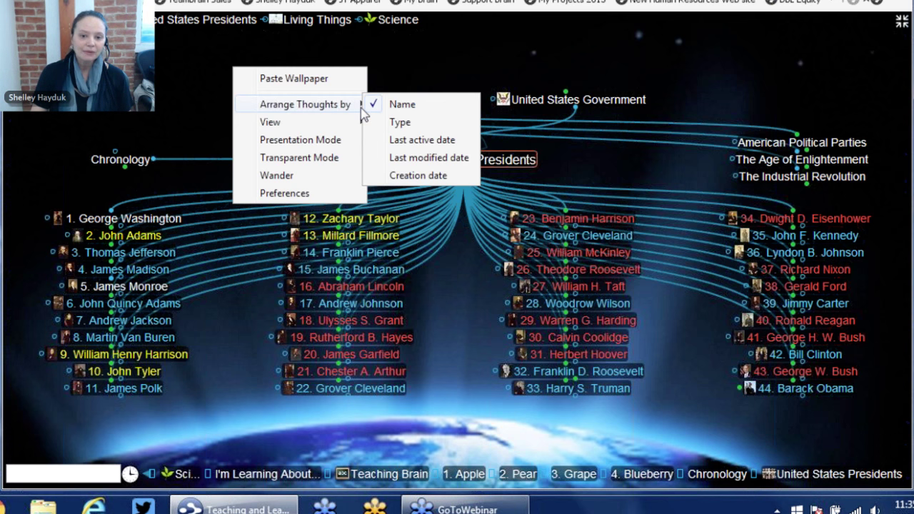
left_click(395, 121)
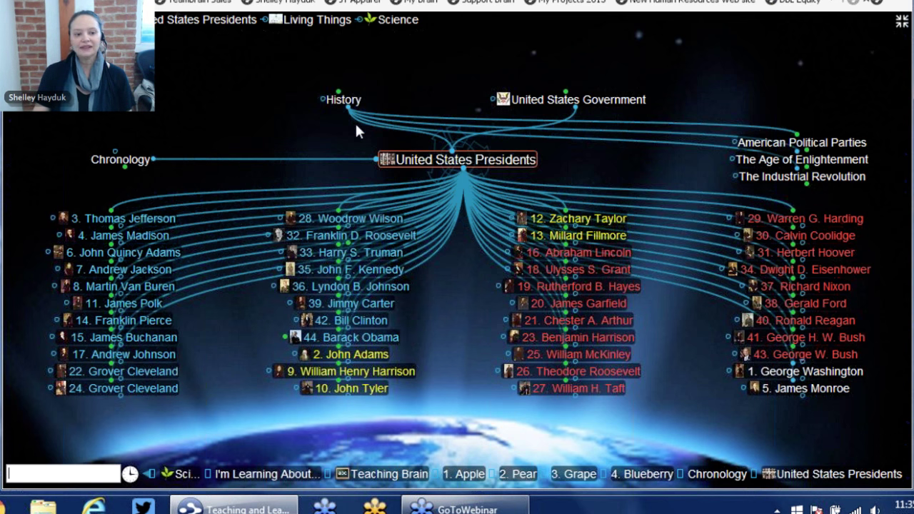
mouse_move(172, 355)
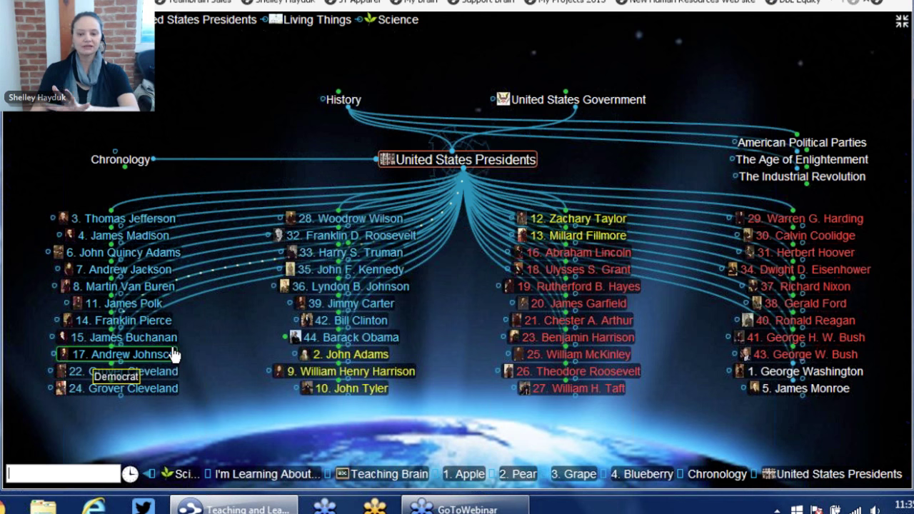
- Try arranging by last modified date, then switch back to arranging by type
right_click(216, 73)
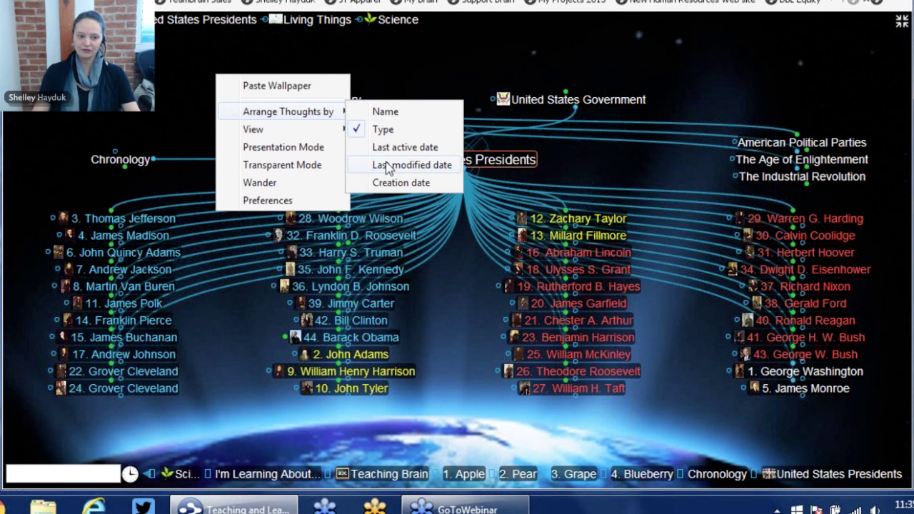
left_click(388, 167)
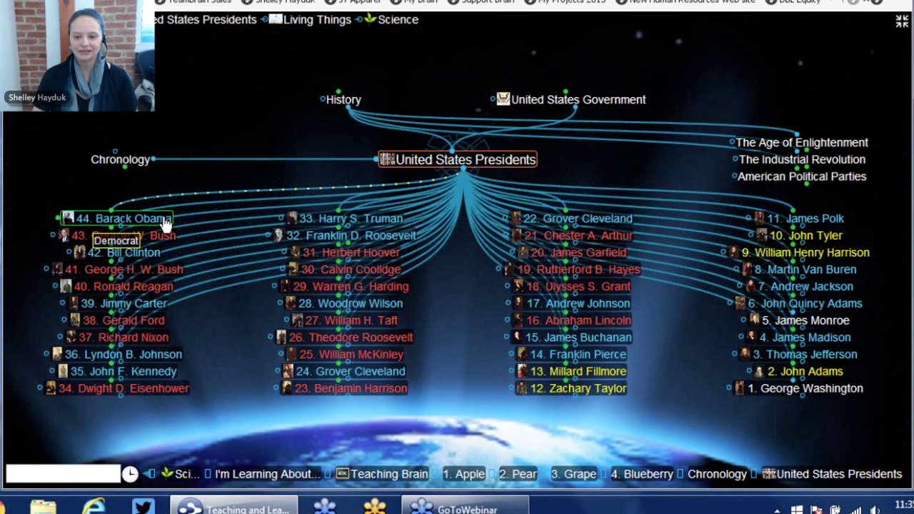
right_click(232, 89)
mouse_move(268, 124)
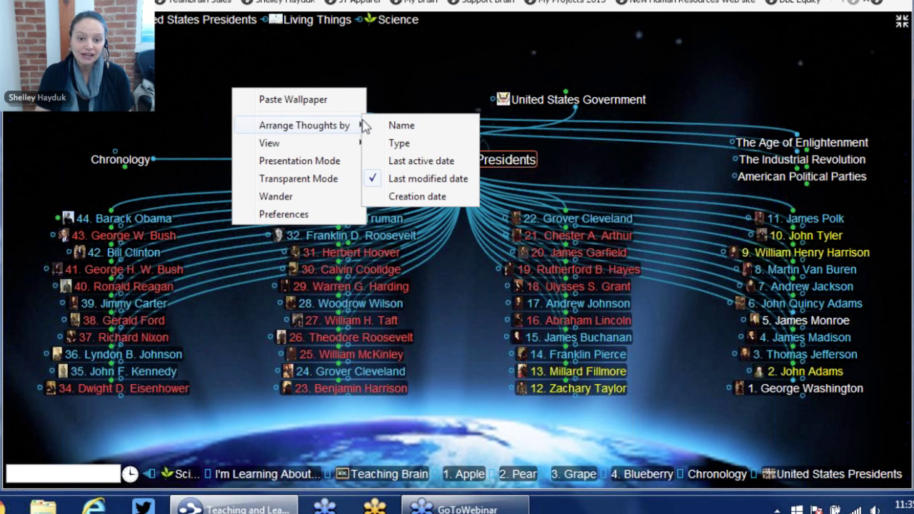
left_click(397, 144)
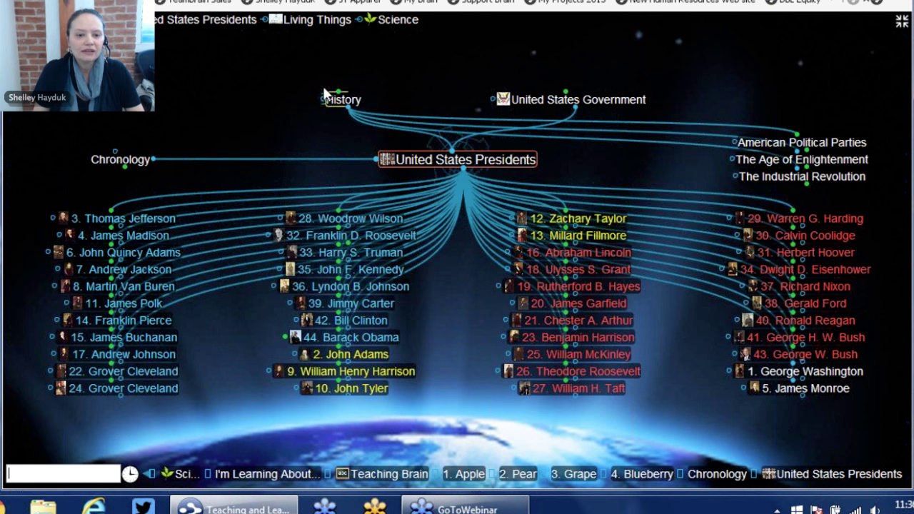
- Open Living Things, then Animalia to show phyla Annelida through Mollusca
left_click(326, 21)
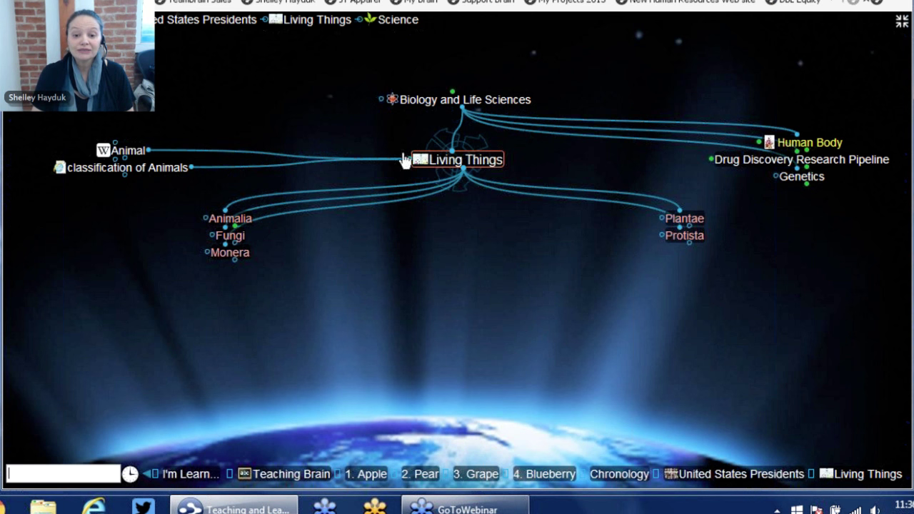
mouse_move(429, 170)
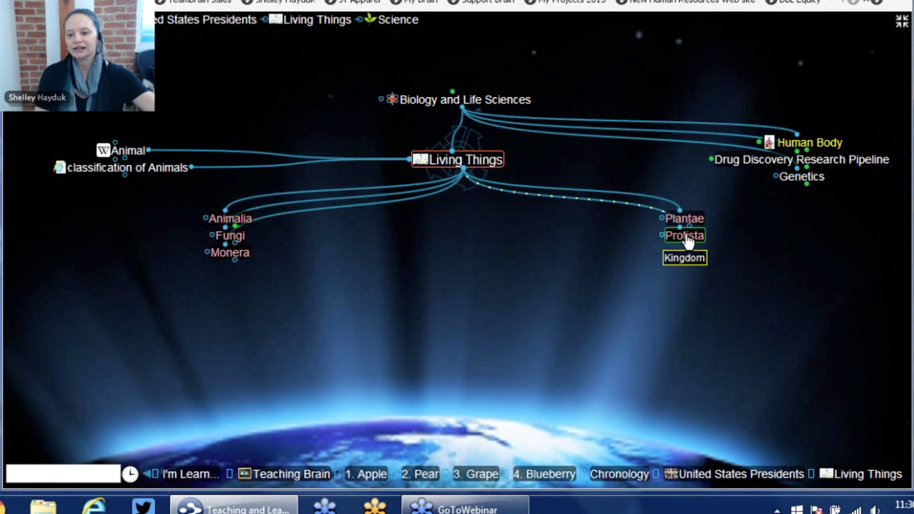
left_click(236, 218)
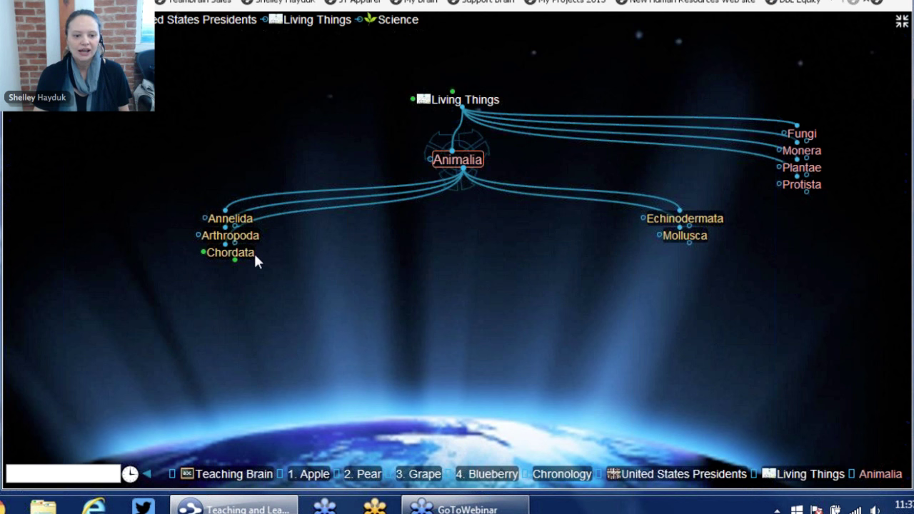
left_click(233, 255)
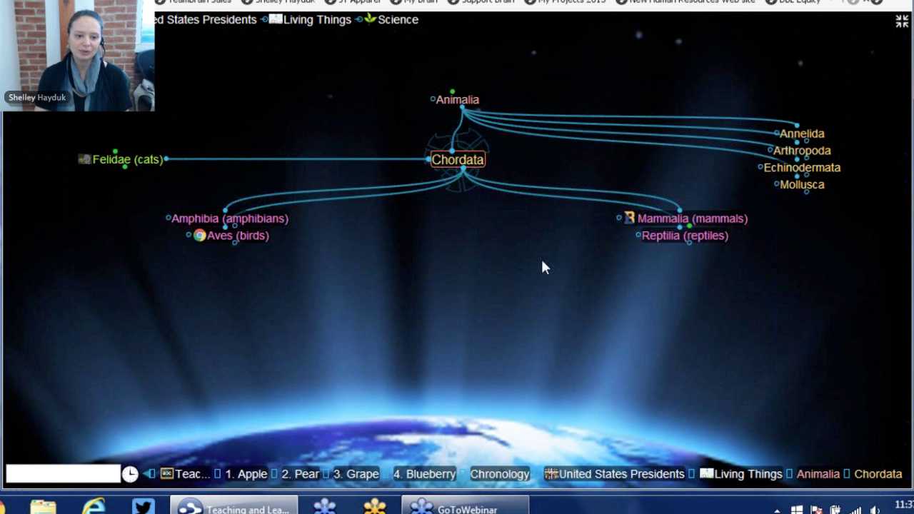
left_click(722, 222)
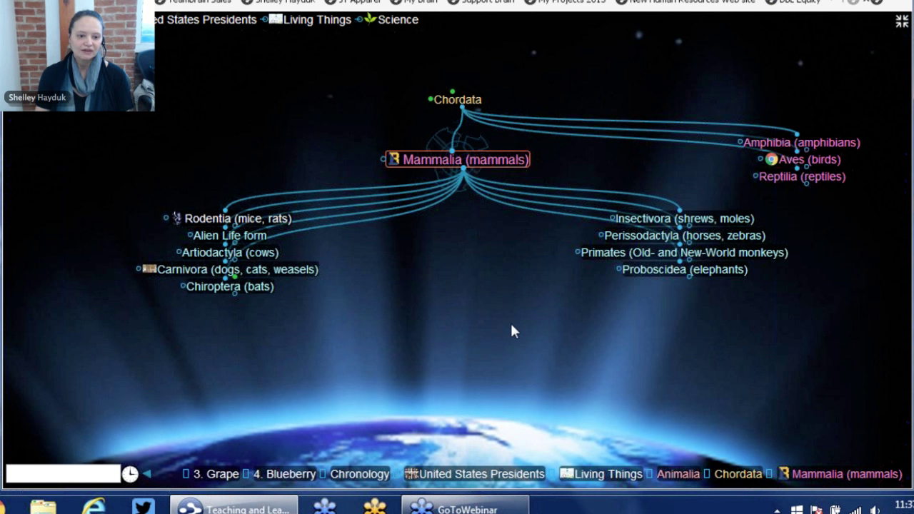
left_click(295, 275)
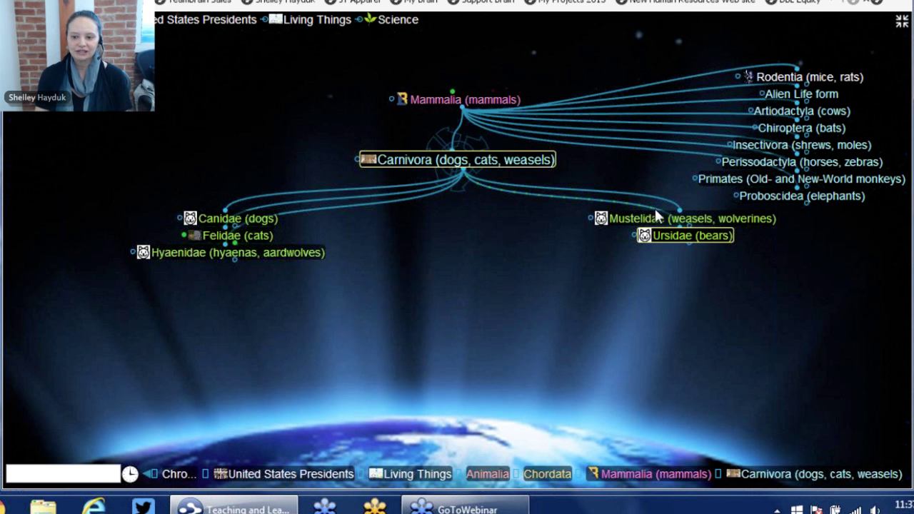
left_click(258, 243)
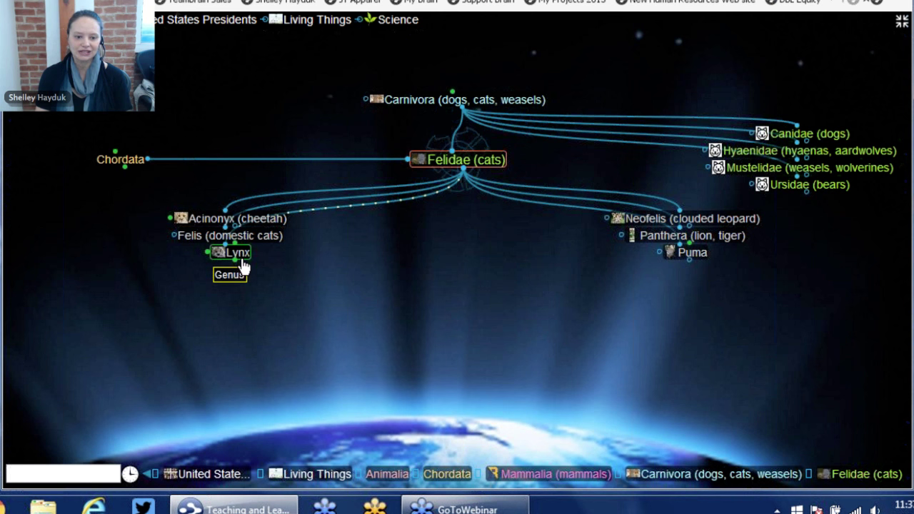
left_click(242, 260)
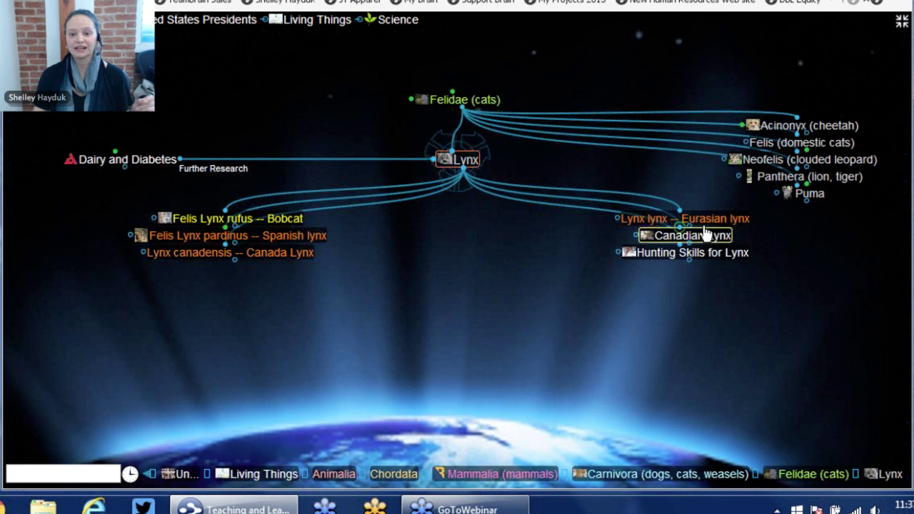
left_click(486, 103)
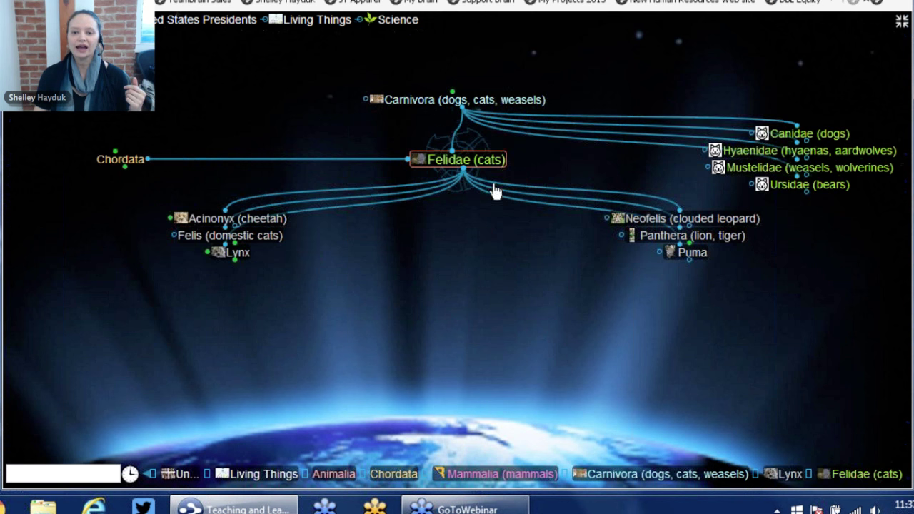
left_click(485, 96)
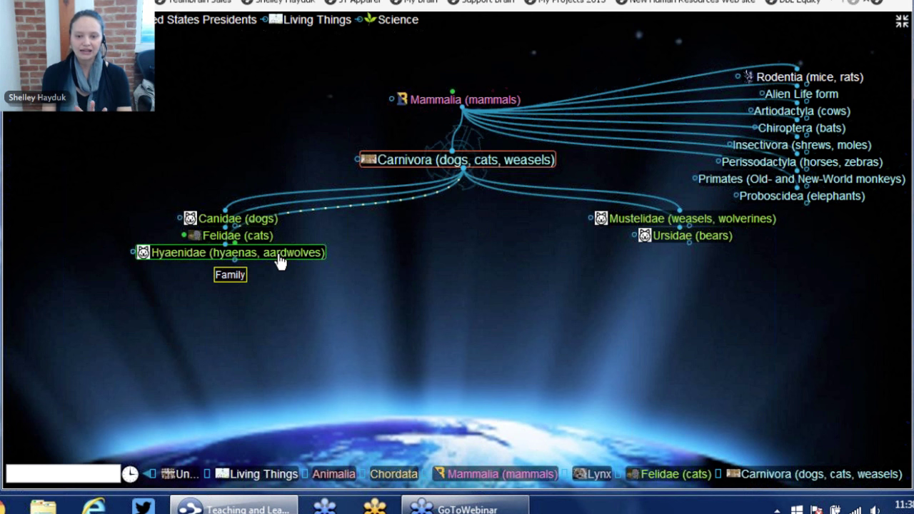
left_click(437, 102)
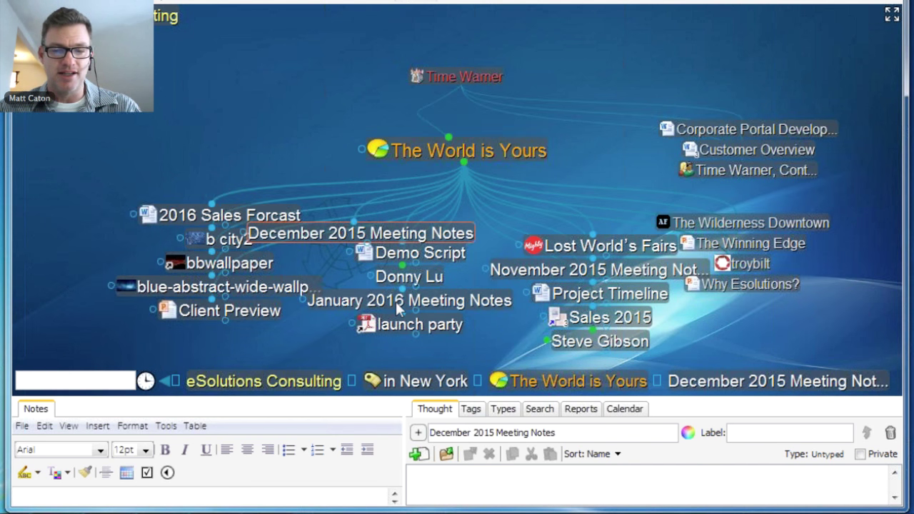
- Read the January 2016 Meeting Notes in an enlarged notes pane, then return to The World is Yours
left_click(398, 302)
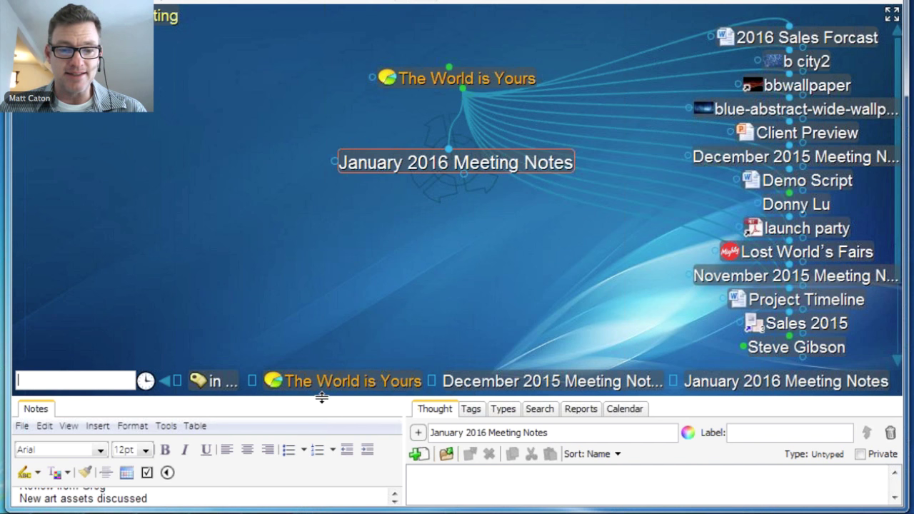
left_click_drag(321, 398, 297, 324)
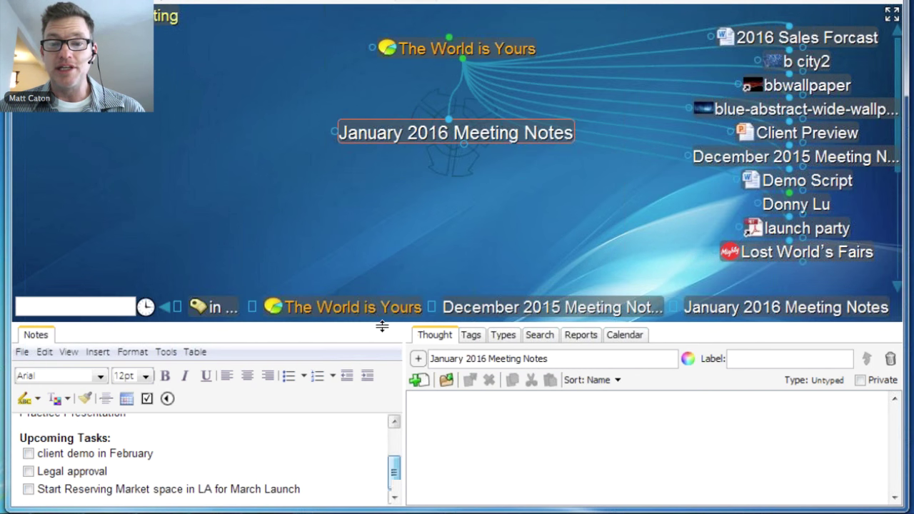
left_click_drag(384, 345, 379, 405)
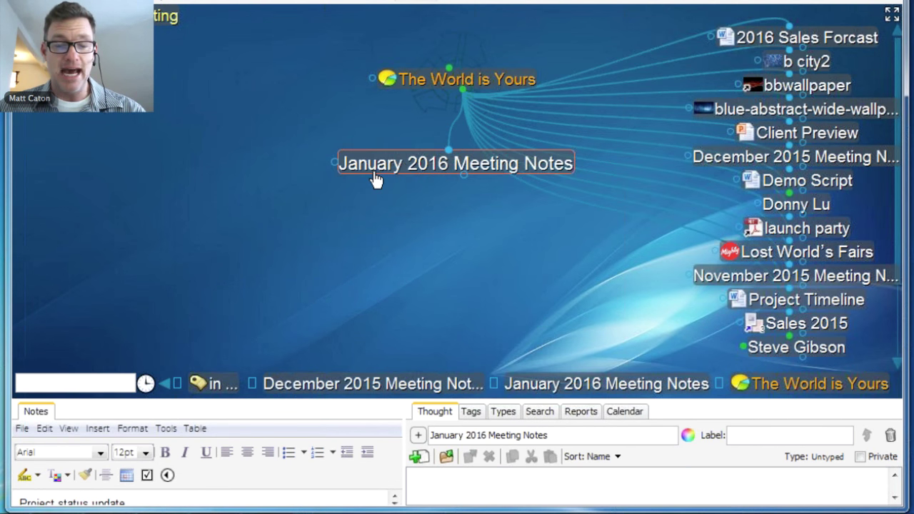
key("alt+Left")
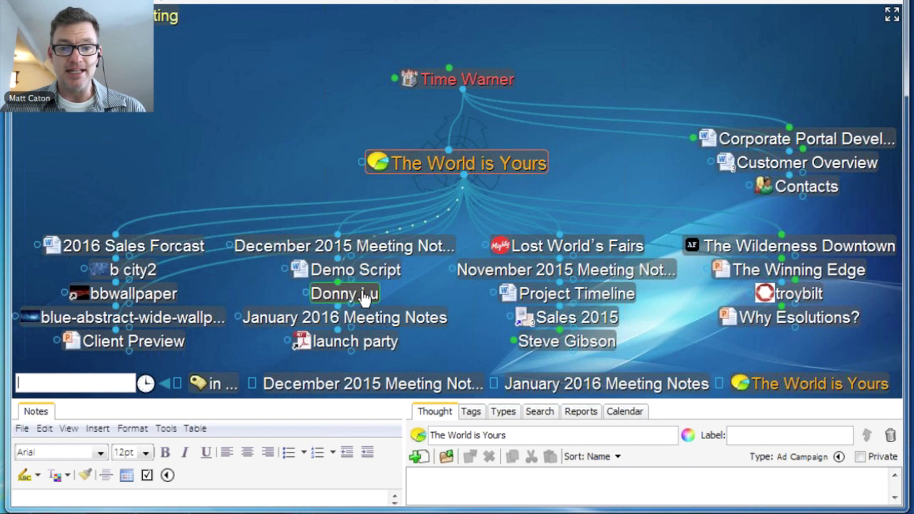
- Set both person thoughts under The World is Yours to the Manager thought type
right_click(561, 349)
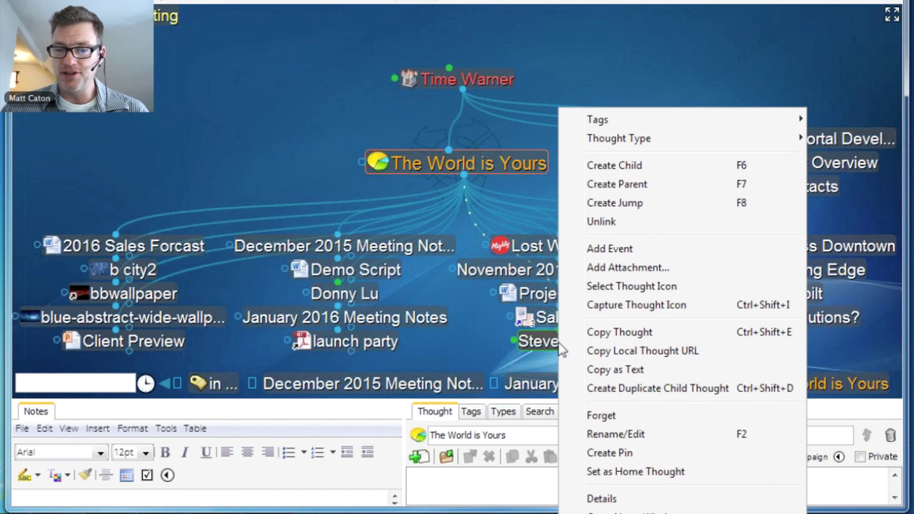
mouse_move(759, 140)
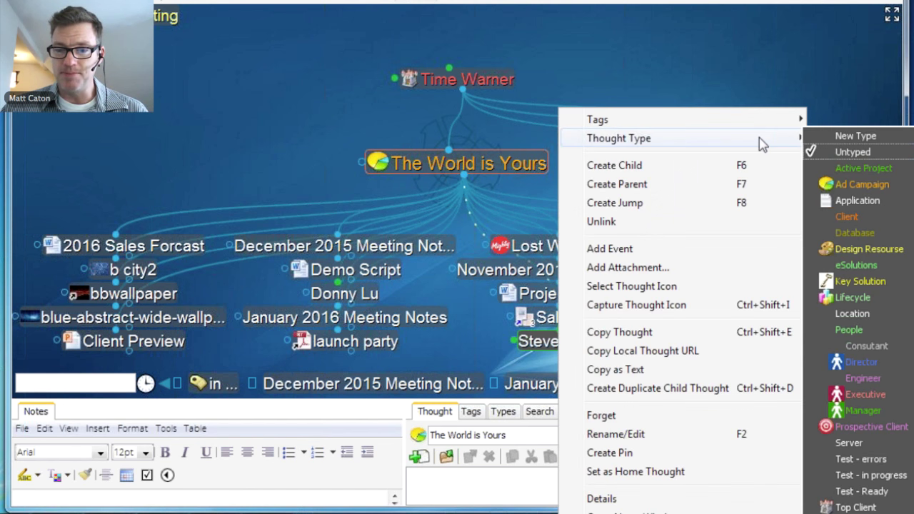
left_click(862, 410)
right_click(348, 298)
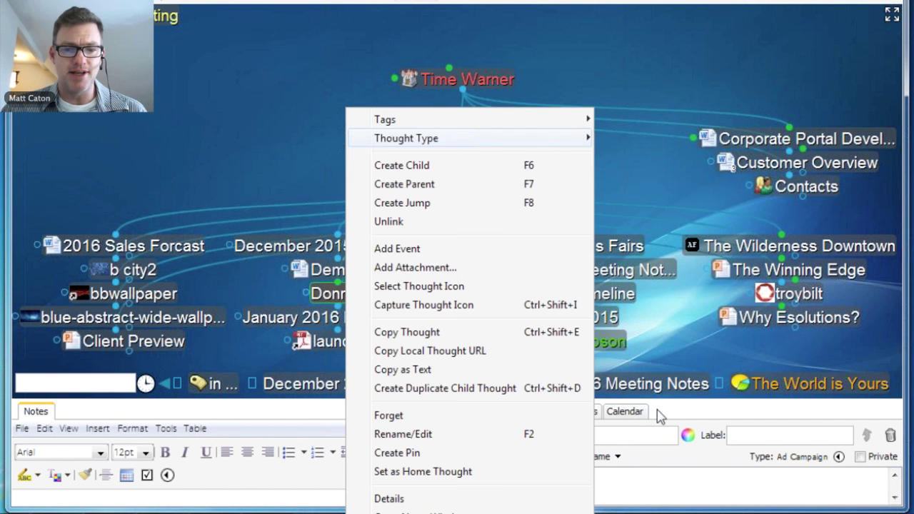
left_click(643, 411)
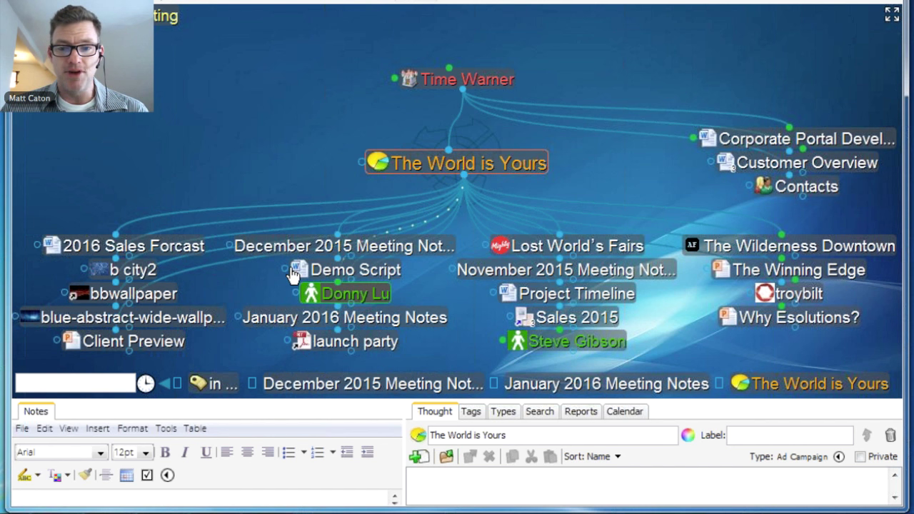
- Move one person thought left of The World is Yours and make the other person central
left_click_drag(314, 294, 125, 153)
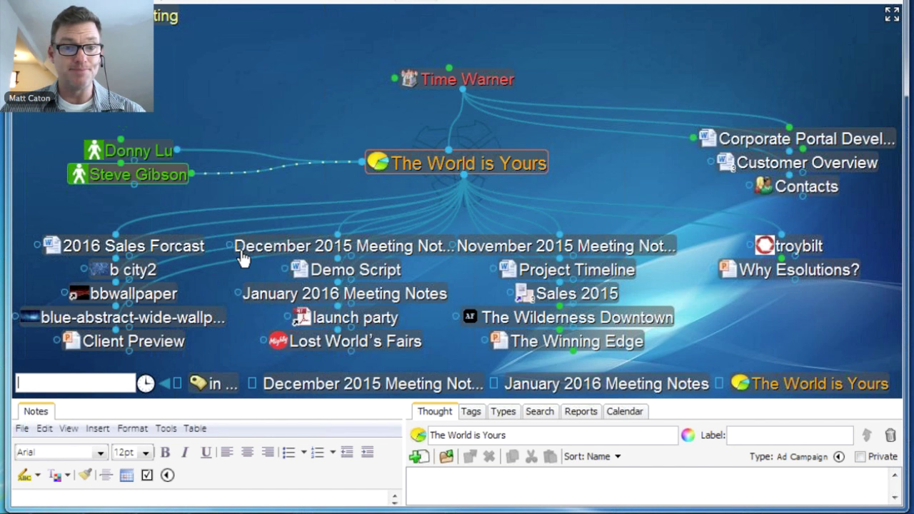
key("Return")
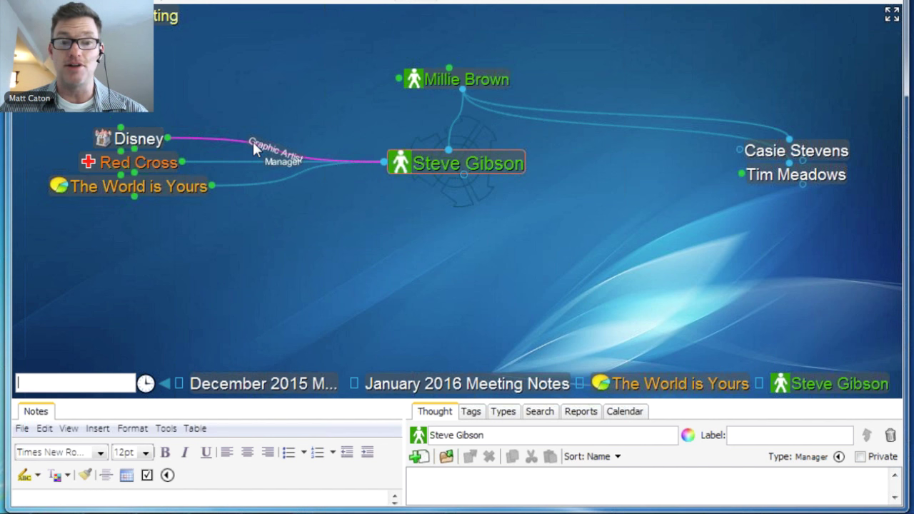
- Give the person's link to The World is Yours a new 'Proof Reader' link type, then return
left_click(271, 183)
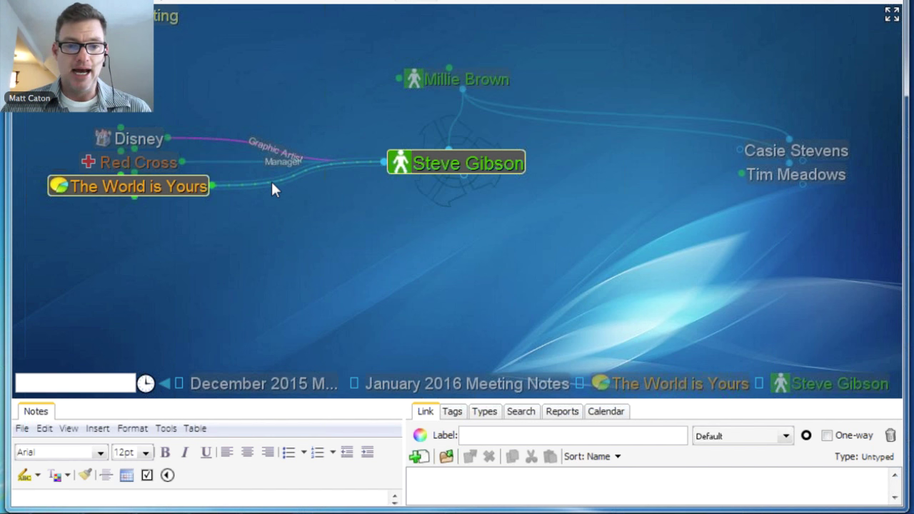
right_click(272, 184)
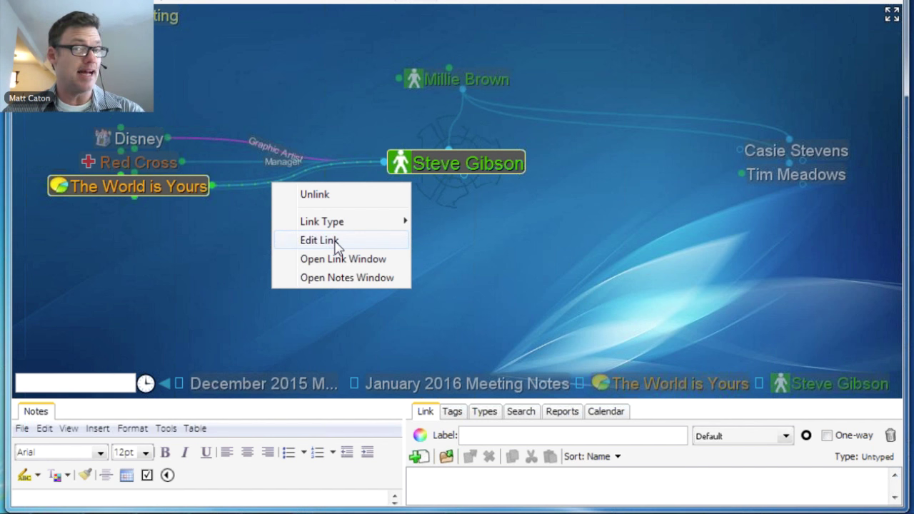
mouse_move(340, 227)
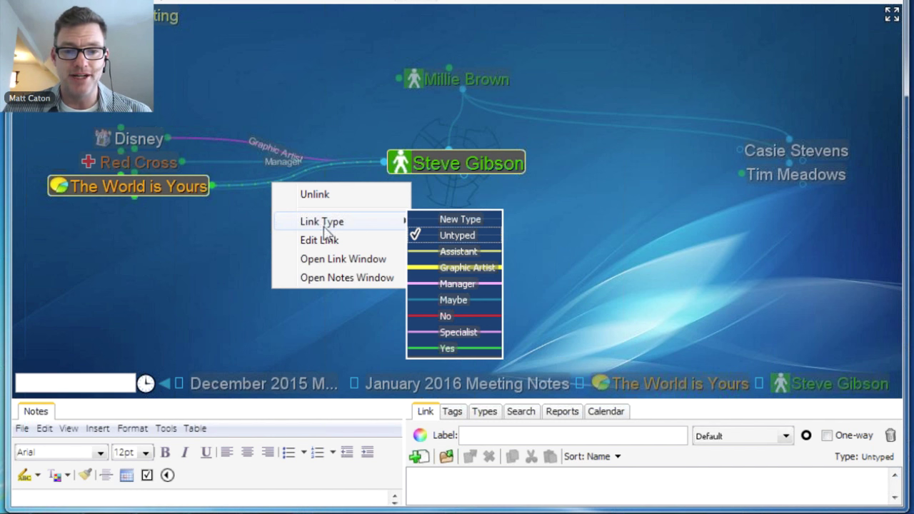
left_click(468, 217)
type("Proof Reader")
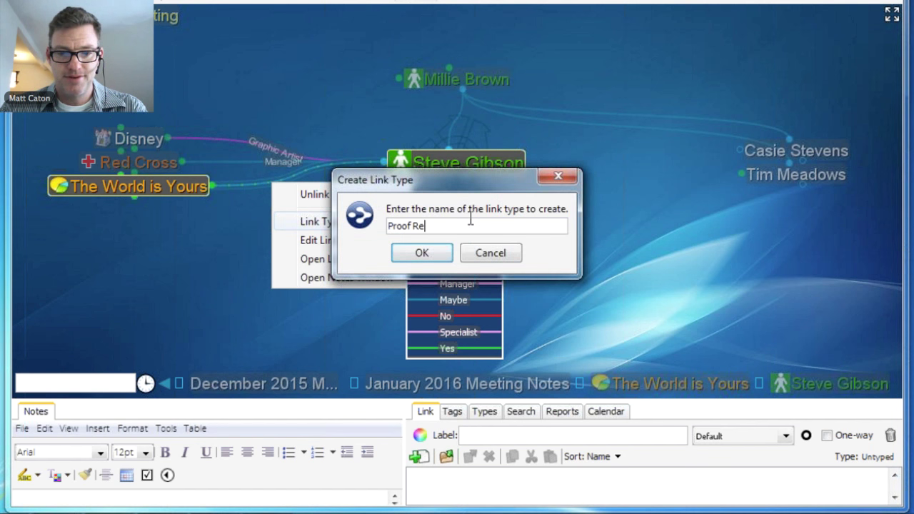
left_click(428, 254)
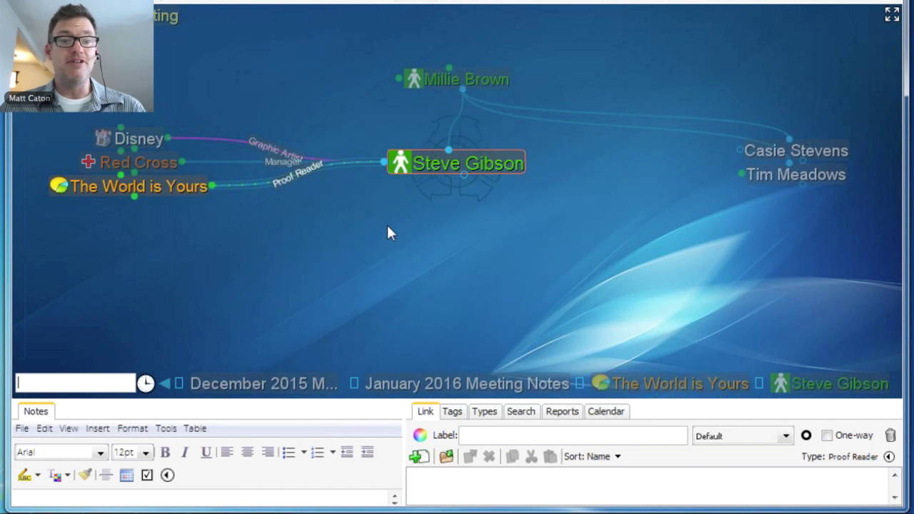
left_click(172, 193)
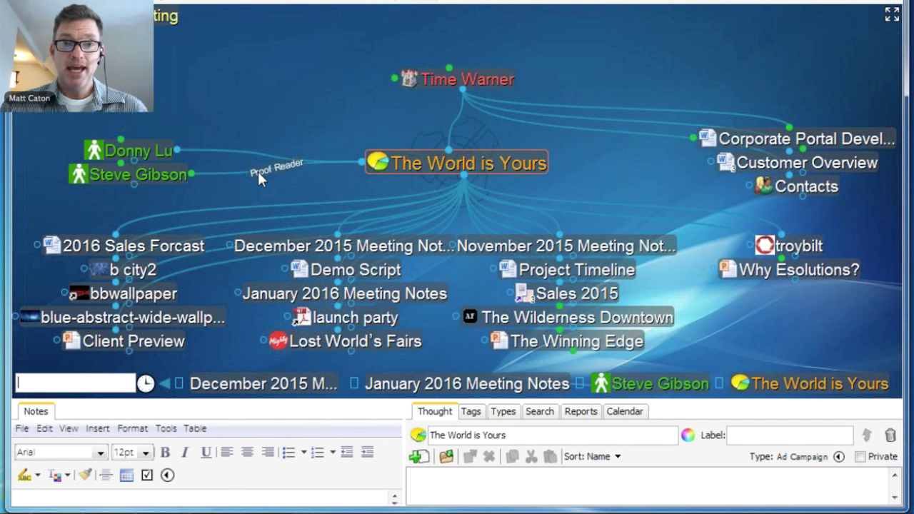
- Colour the Proof Reader link type green using the link type settings' colour wheel
left_click(258, 174)
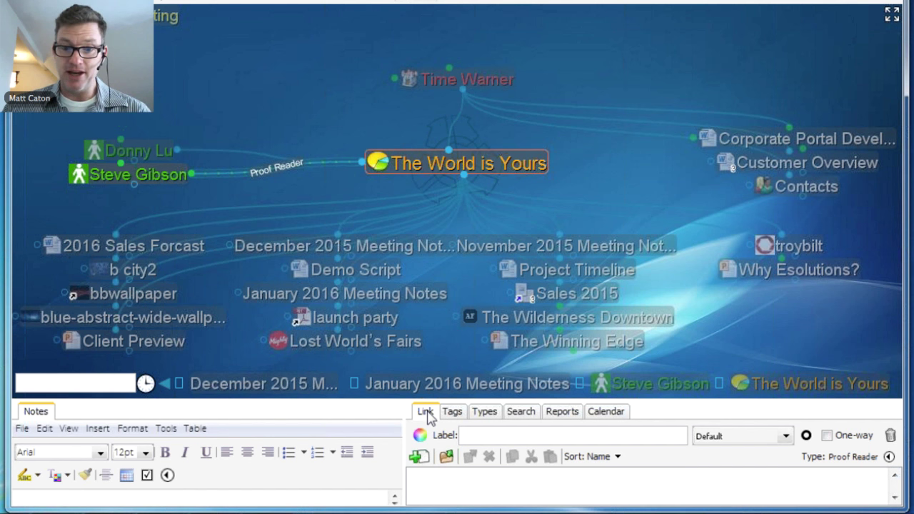
left_click(889, 457)
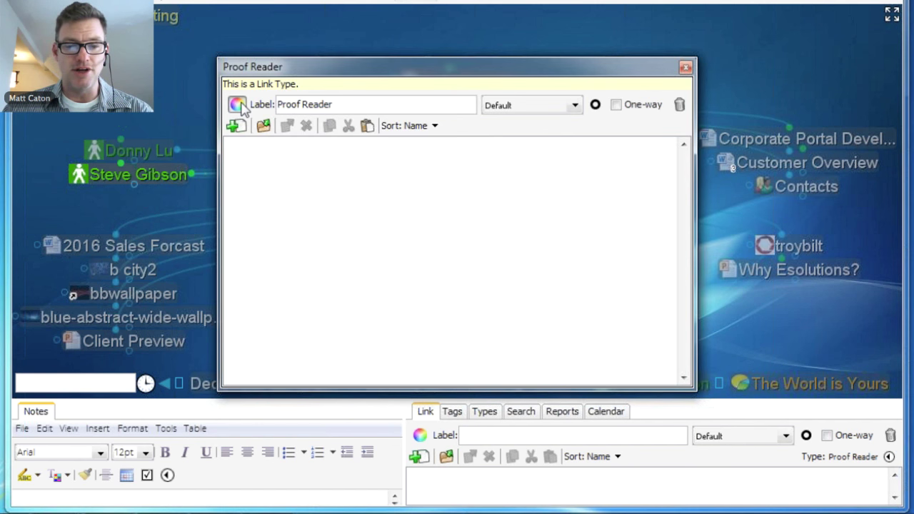
left_click(238, 105)
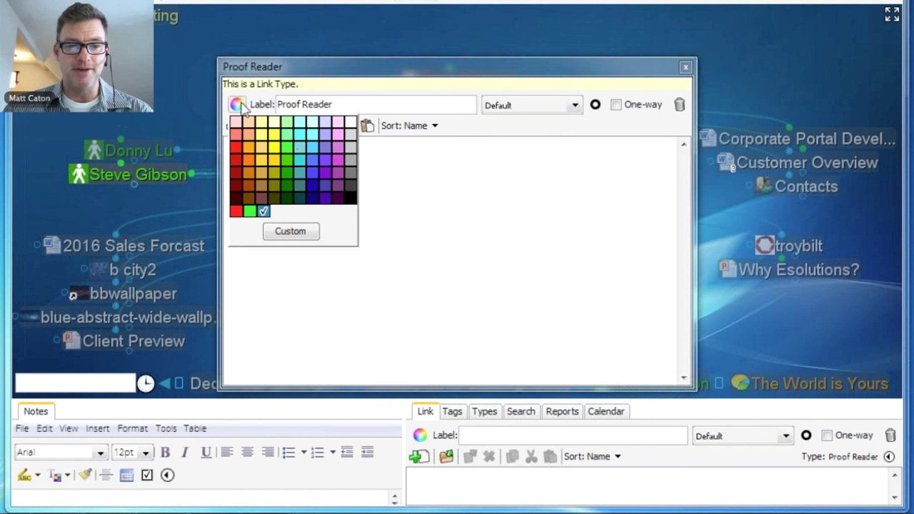
left_click(289, 146)
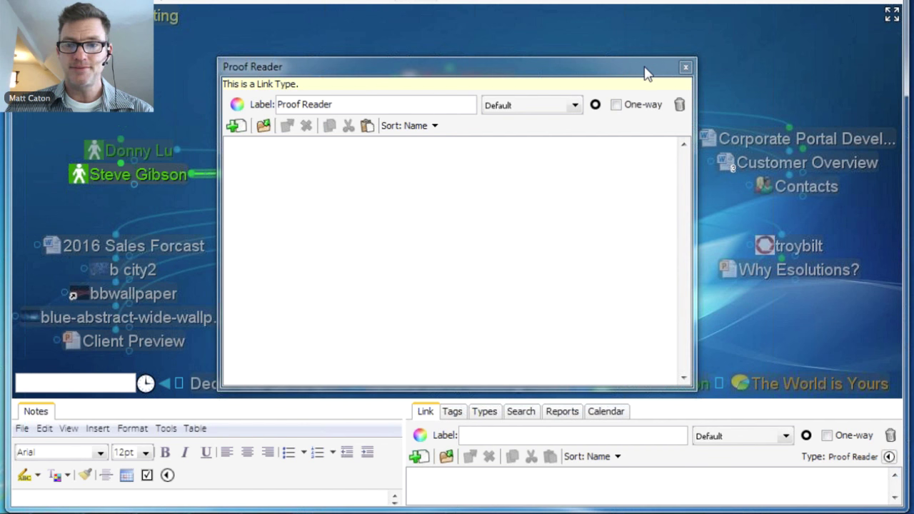
left_click(684, 69)
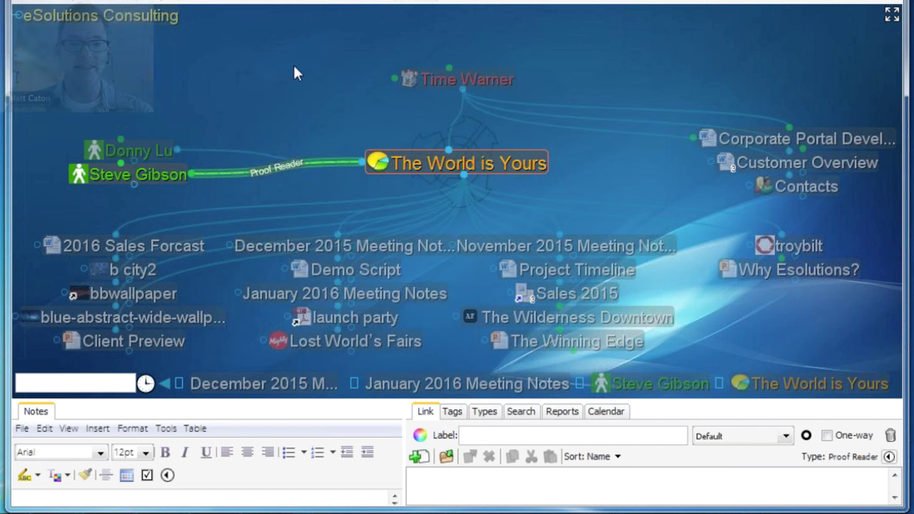
left_click(297, 74)
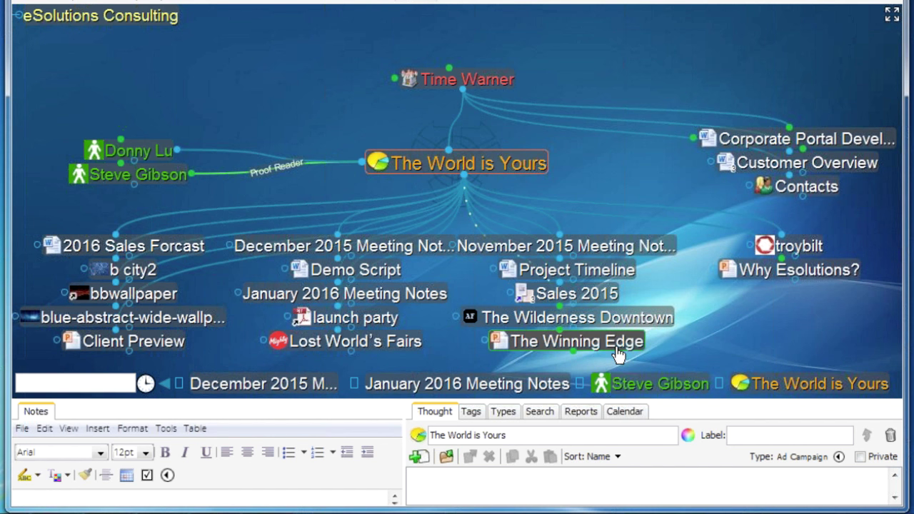
- Multi-select The Wilderness Downtown, blue abstract wallpaper, bbwallpaper, b city2, Lost World's Fairs and troybilt
left_click(654, 323, "ctrl")
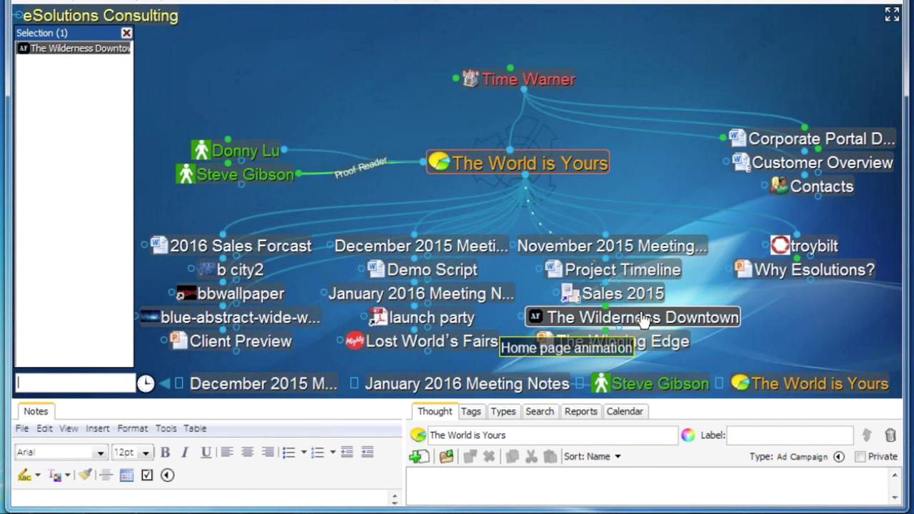
left_click(251, 315, "ctrl")
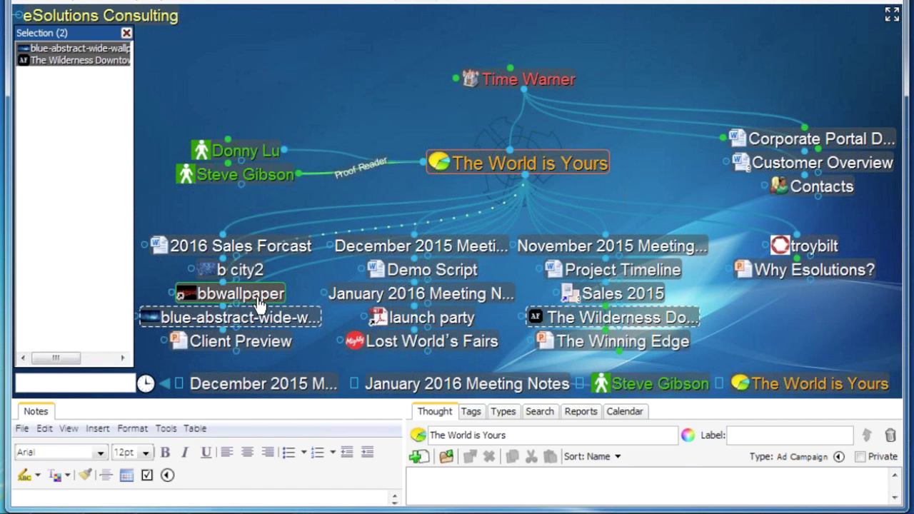
left_click(259, 300, "ctrl")
left_click(252, 273, "ctrl")
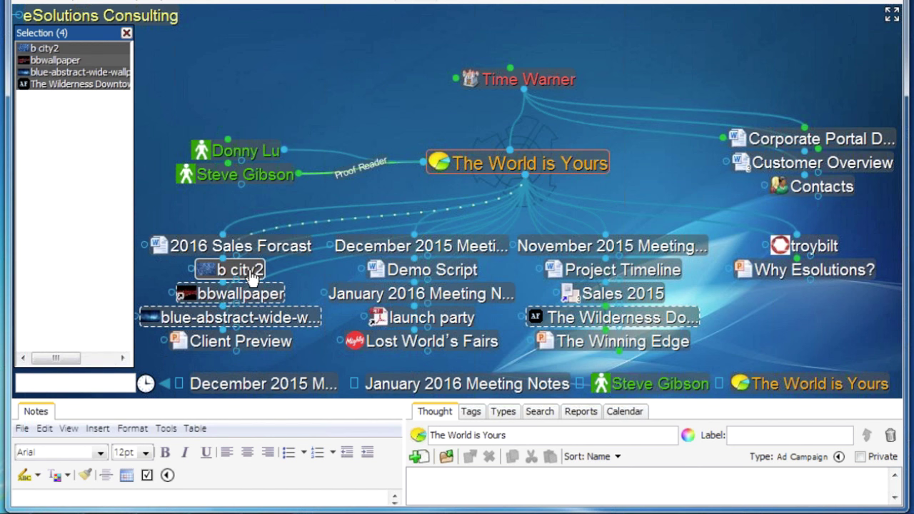
left_click(359, 341, "ctrl")
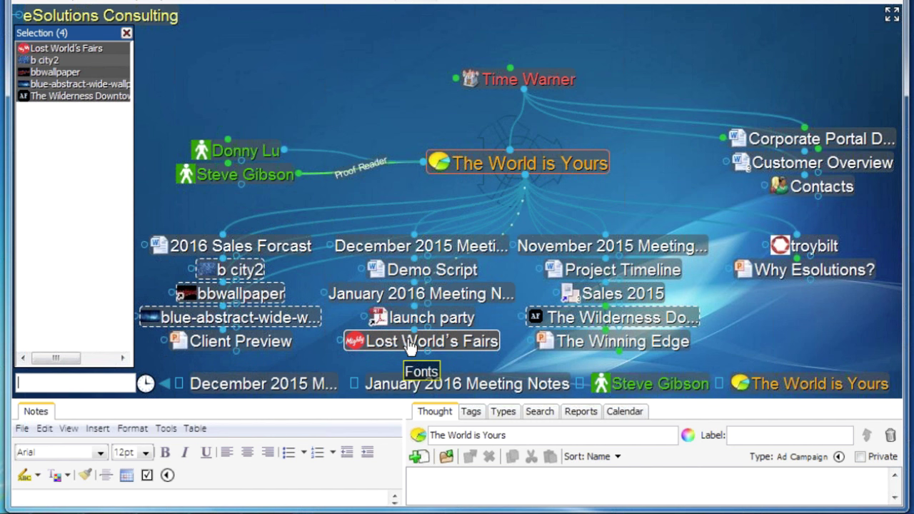
left_click(622, 293, "ctrl")
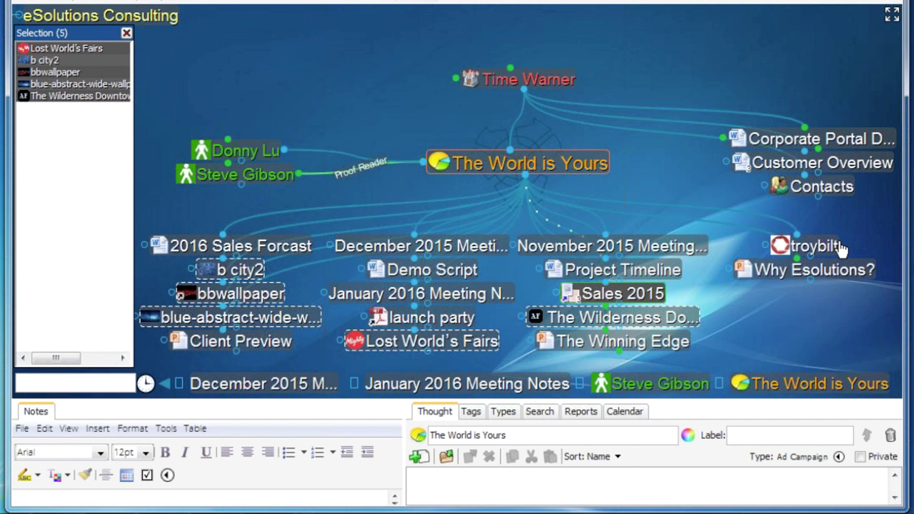
left_click(833, 250, "ctrl")
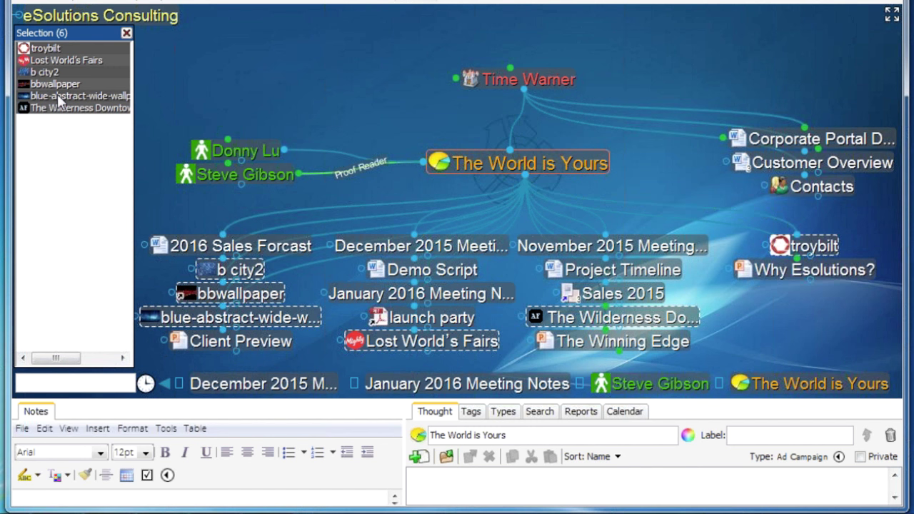
- Set the selection's thought type to Design Resourse and close the Selection list
right_click(104, 70)
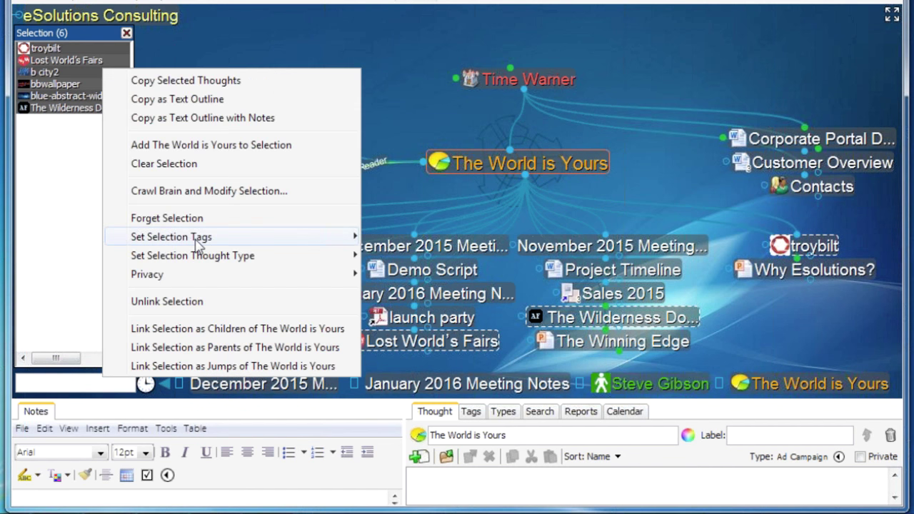
mouse_move(249, 264)
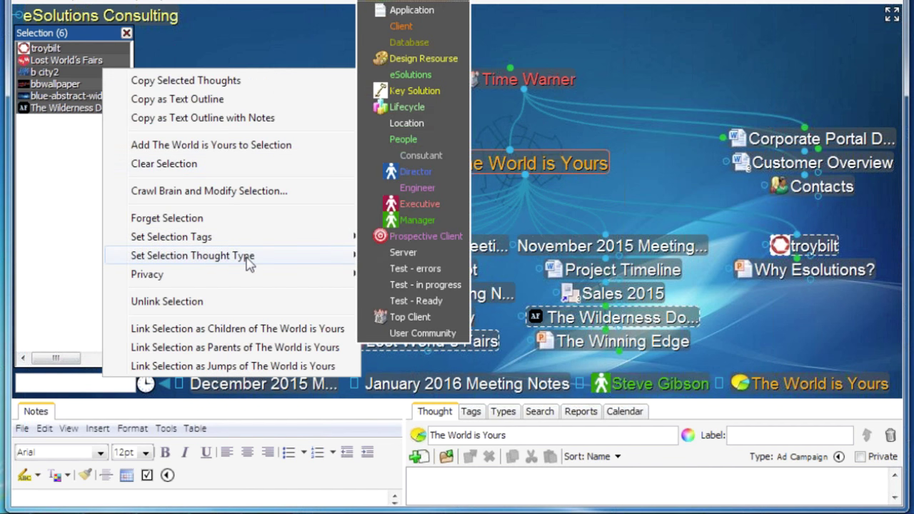
left_click(422, 58)
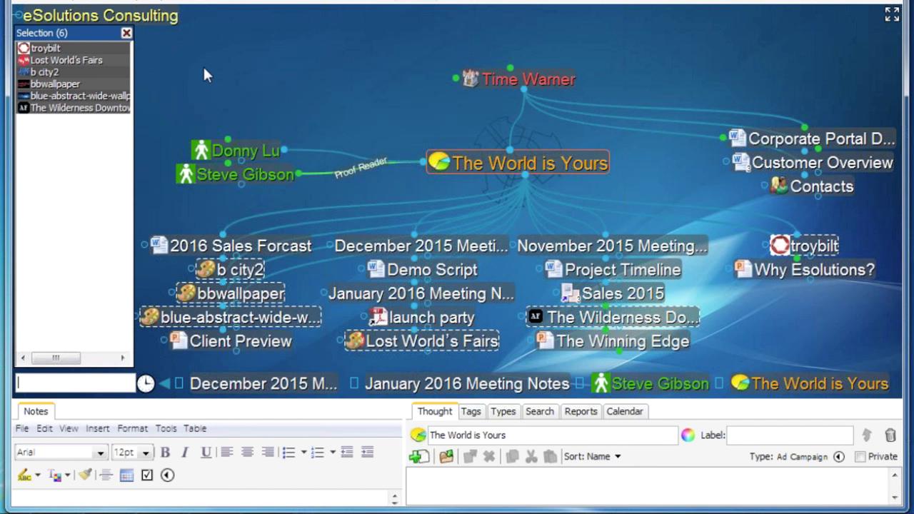
left_click(127, 33)
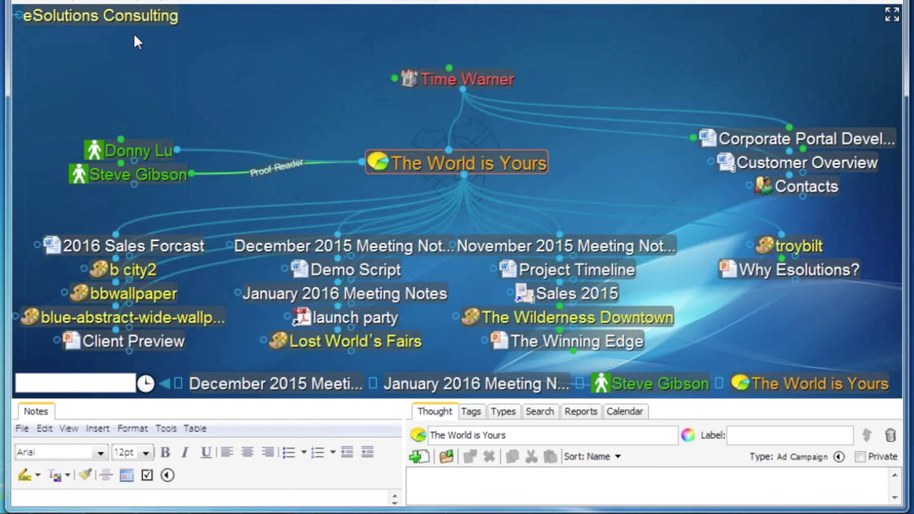
- Arrange the child thoughts of The World is Yours by type
right_click(266, 91)
mouse_move(265, 91)
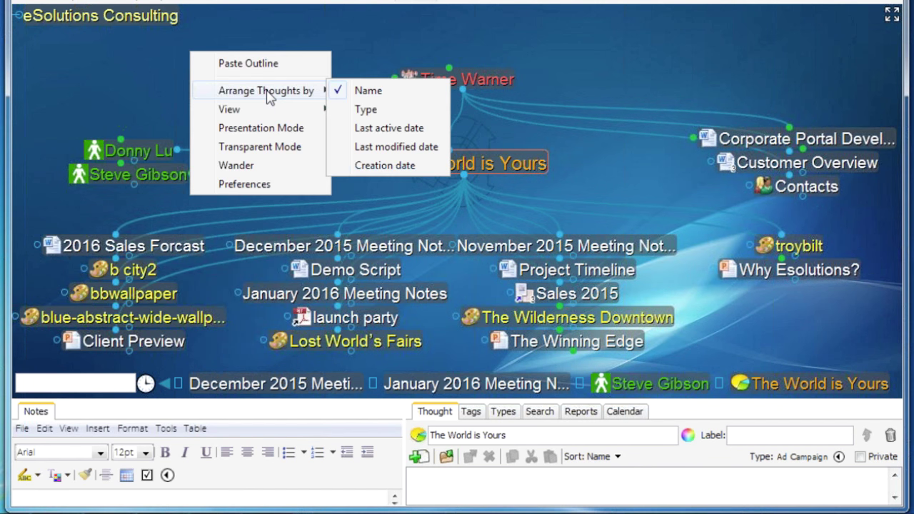
left_click(366, 108)
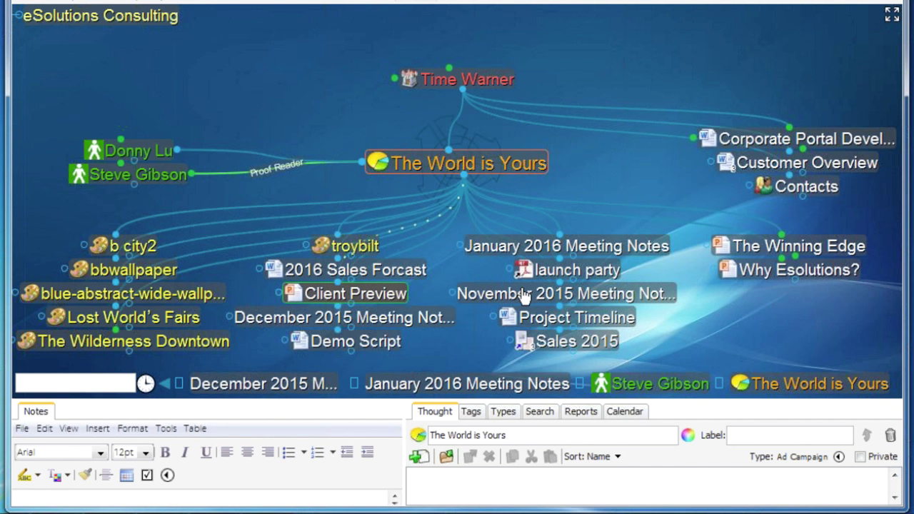
- Make 2016 Sales Forcast a Lifecycle-type thought
right_click(412, 275)
mouse_move(506, 139)
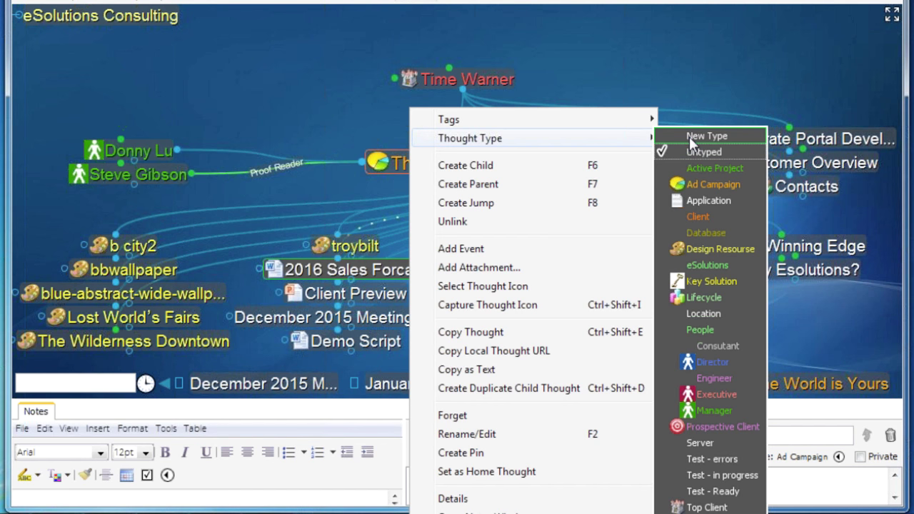
left_click(715, 297)
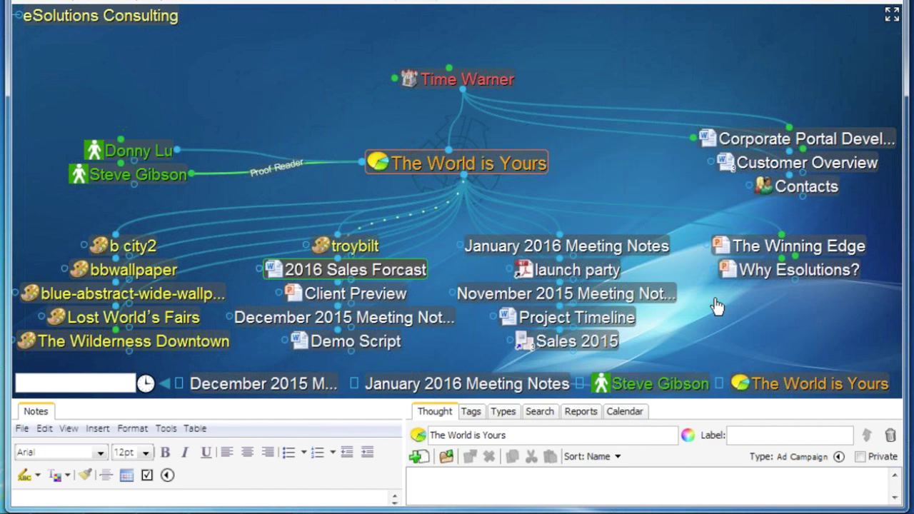
- Give December 2015 Meeting Notes a new thought type named 'Meeting Notes'
right_click(404, 327)
mouse_move(537, 145)
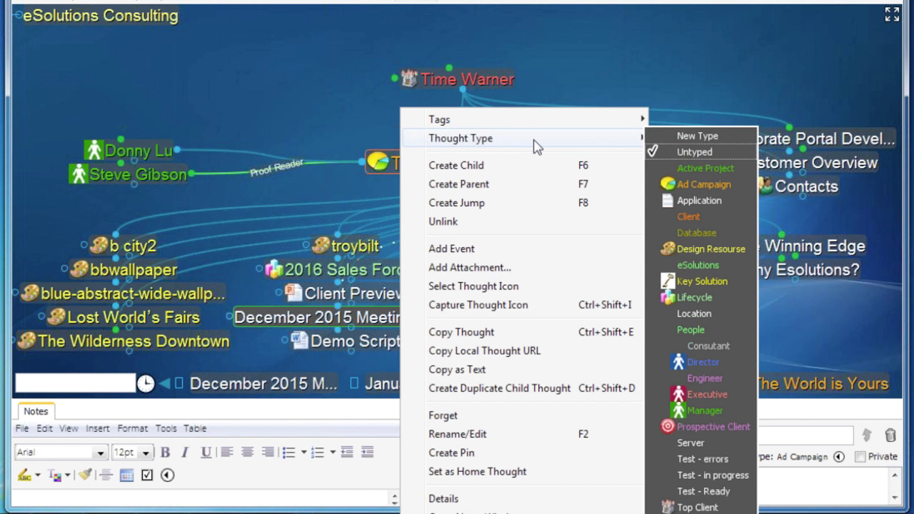
left_click(716, 137)
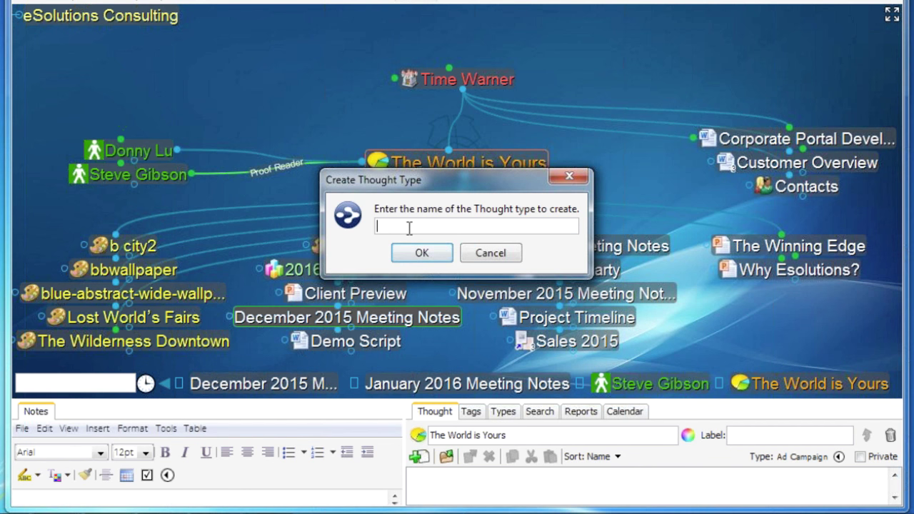
type("Meeting Notes")
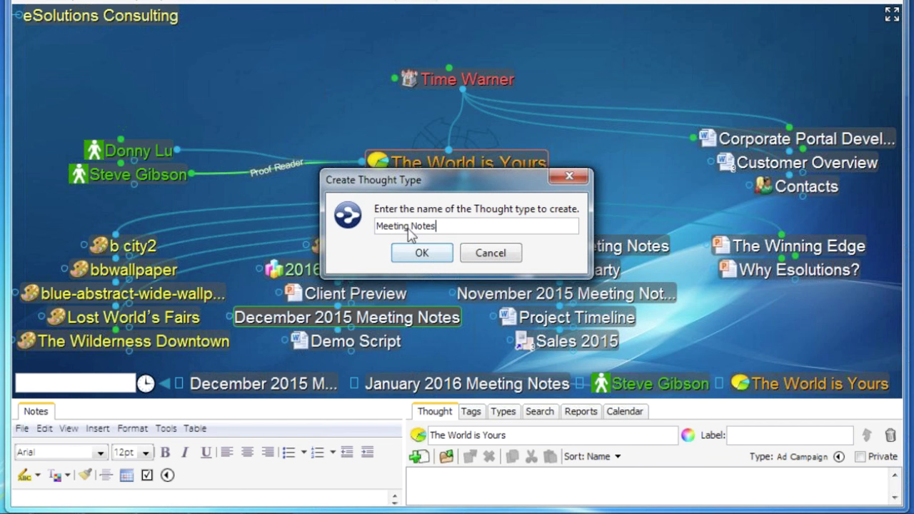
key("Return")
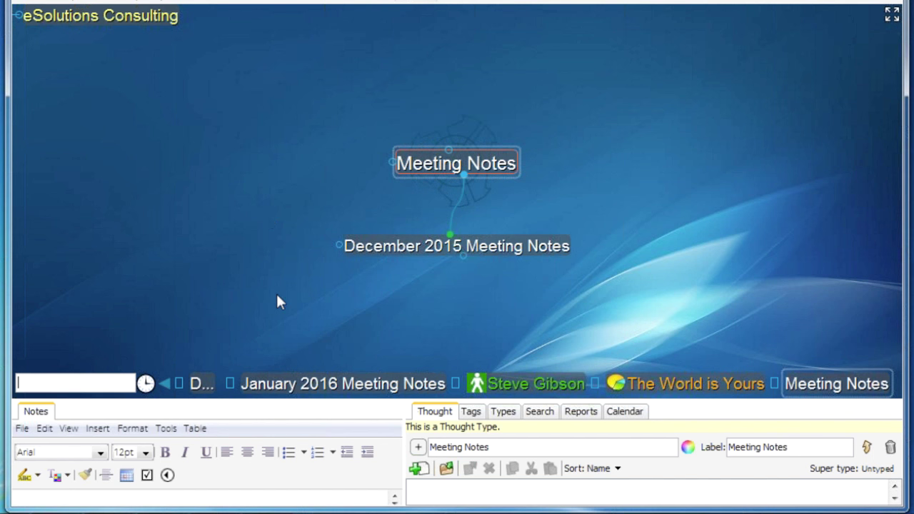
- Give the Meeting Notes type a cyan colour and a pencil icon
left_click(690, 456)
left_click(750, 483)
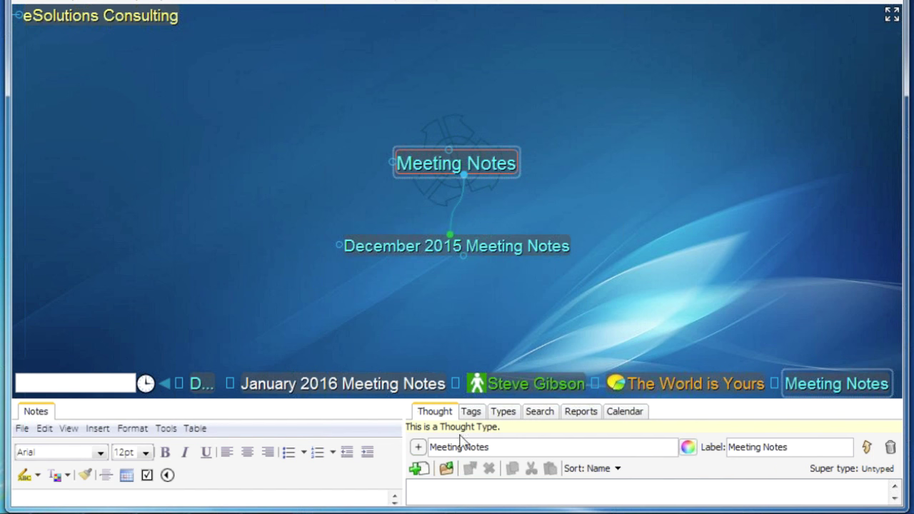
left_click(418, 448)
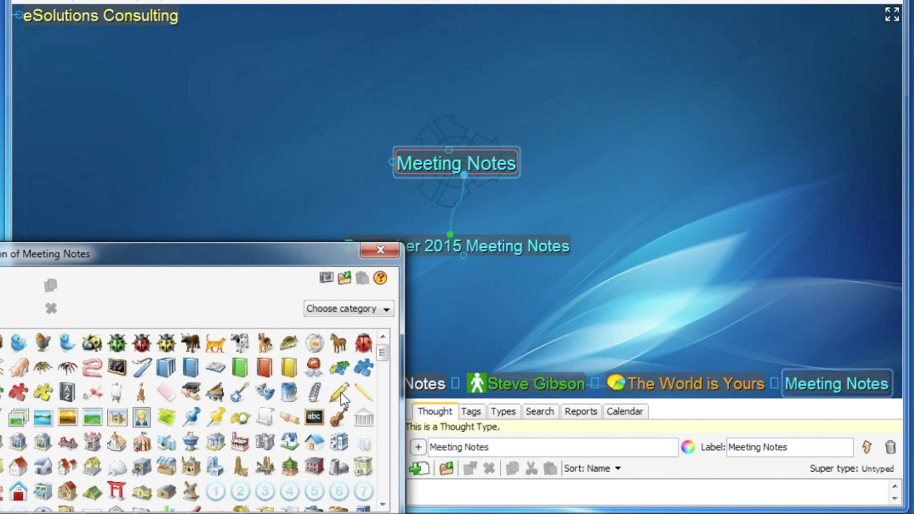
left_click(338, 392)
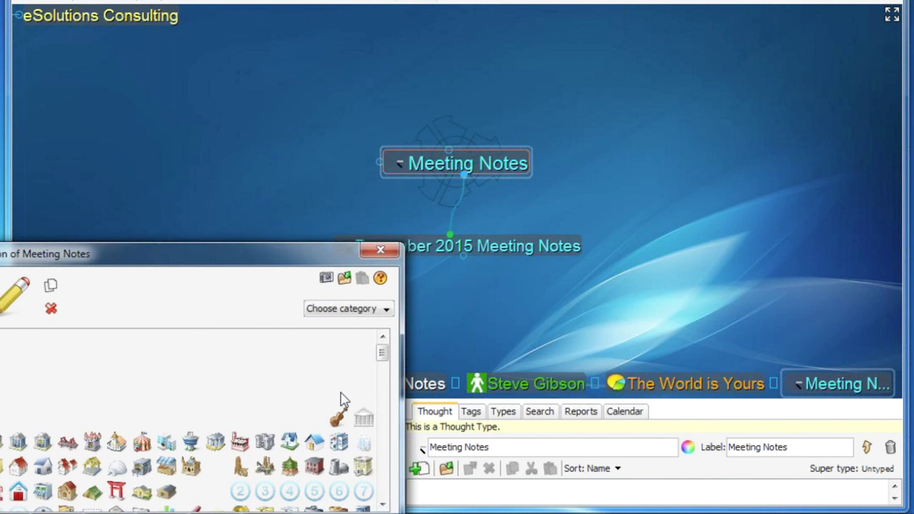
left_click(409, 250)
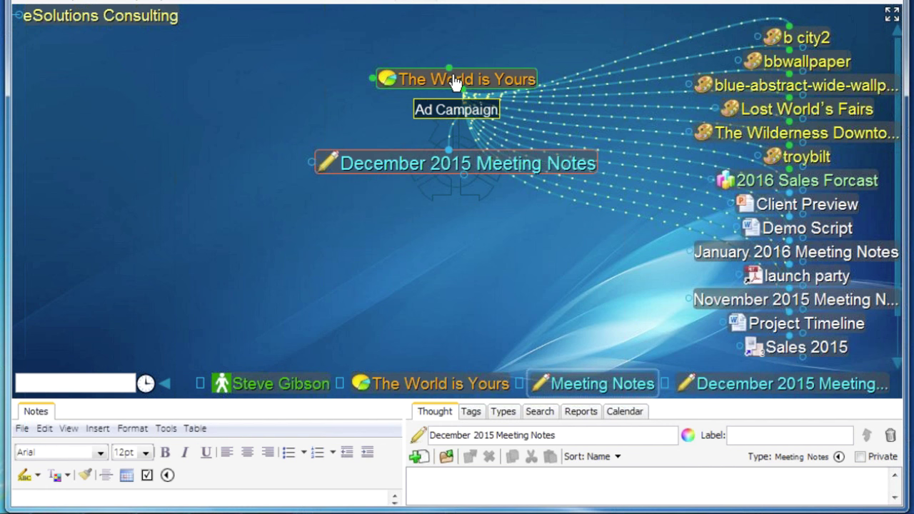
- Back on The World is Yours, type January 2016 and November 2015 Meeting Notes as Meeting Notes
left_click(455, 80)
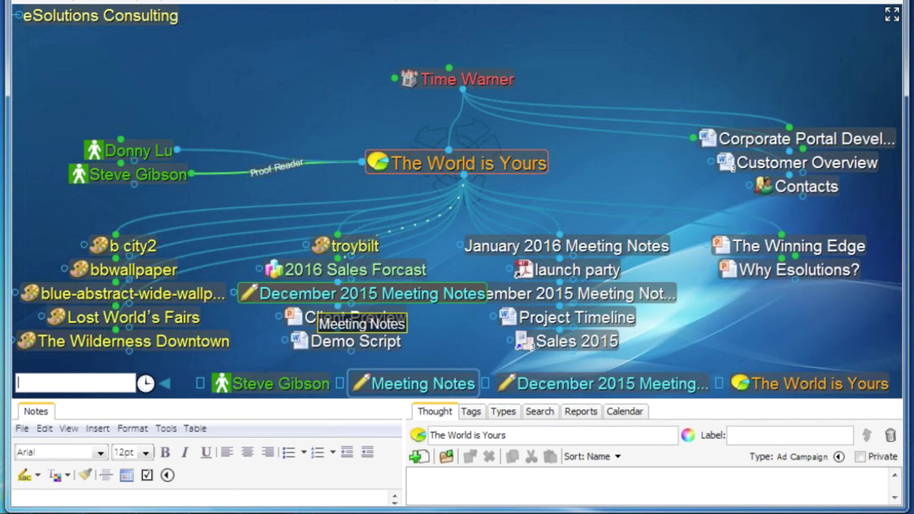
right_click(509, 253)
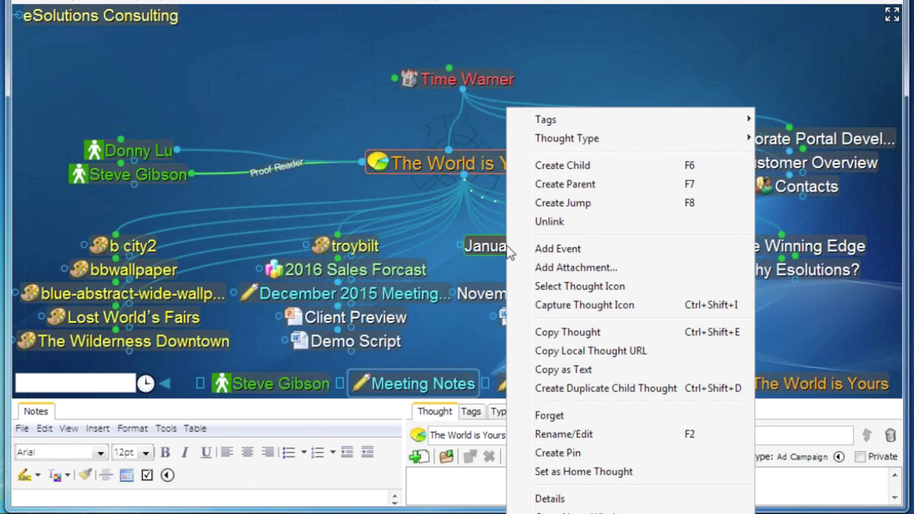
mouse_move(622, 139)
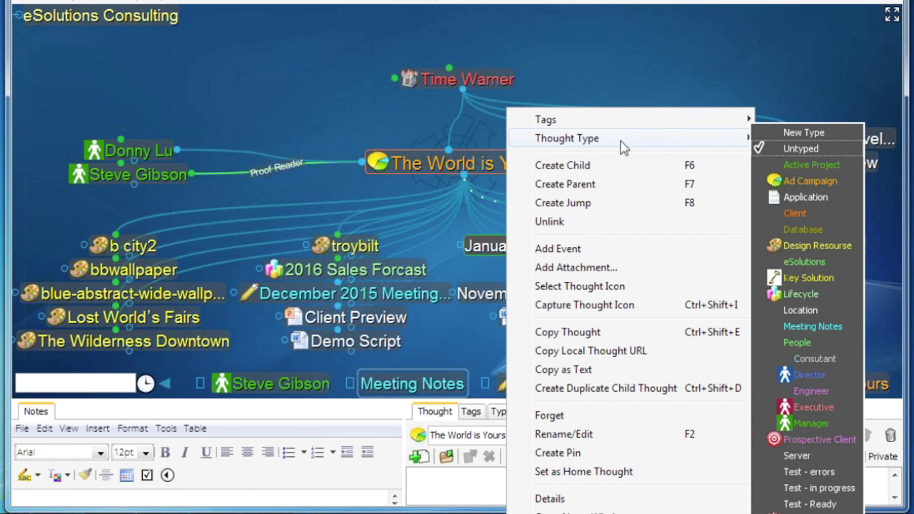
left_click(814, 326)
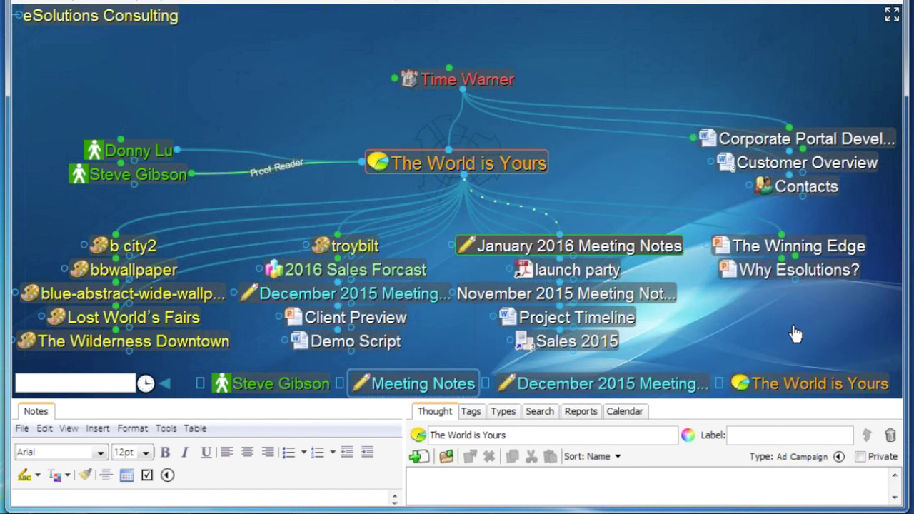
right_click(513, 299)
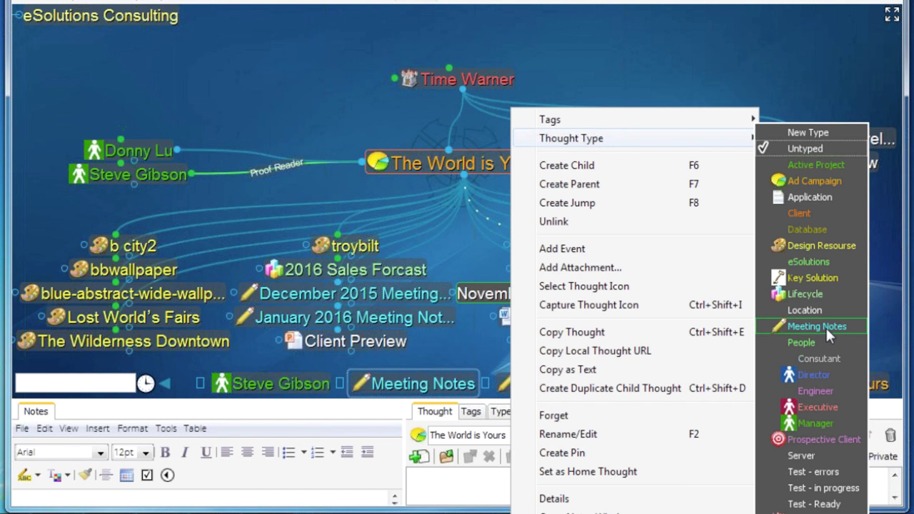
left_click(826, 325)
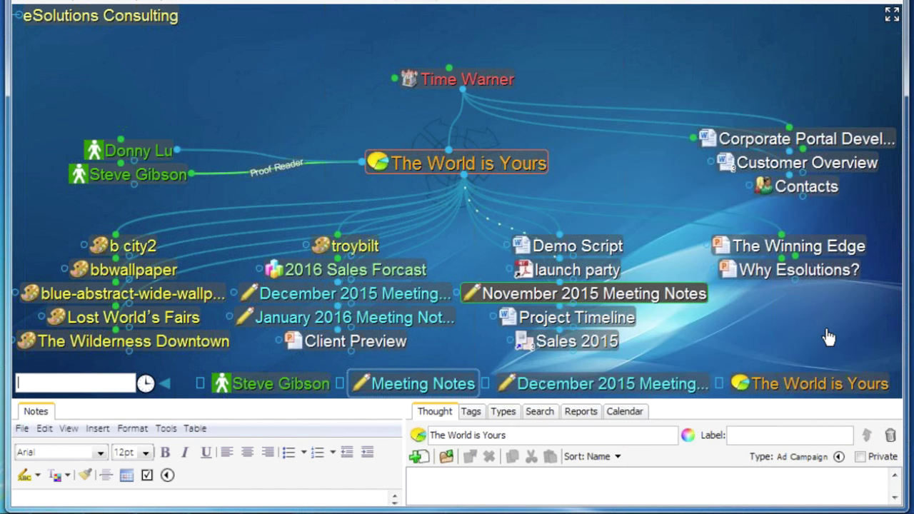
left_click_drag(463, 173, 469, 270)
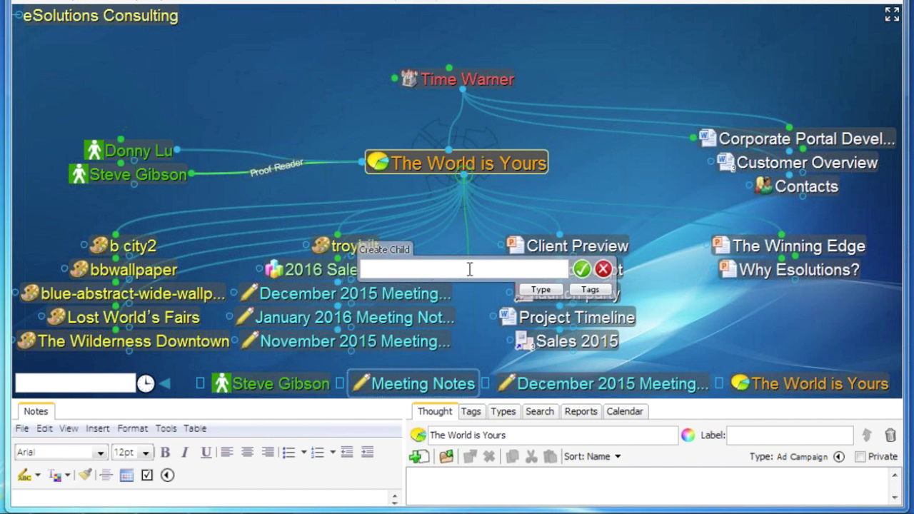
- Create a 'Feb 2015' child thought, then delete it
type("Feb ")
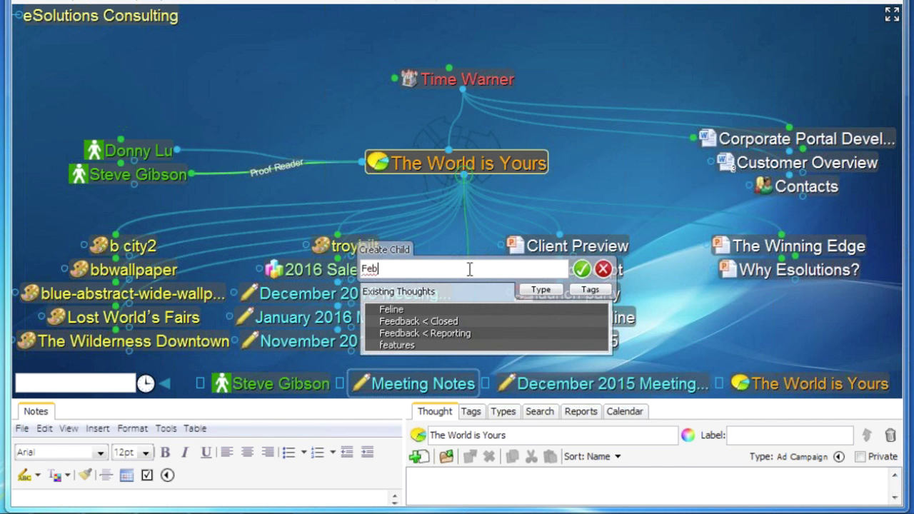
type("2015")
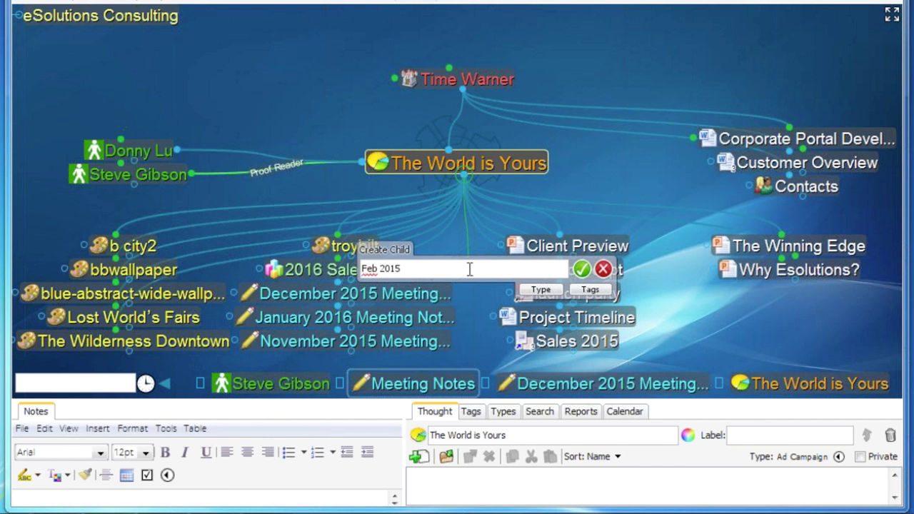
left_click(583, 270)
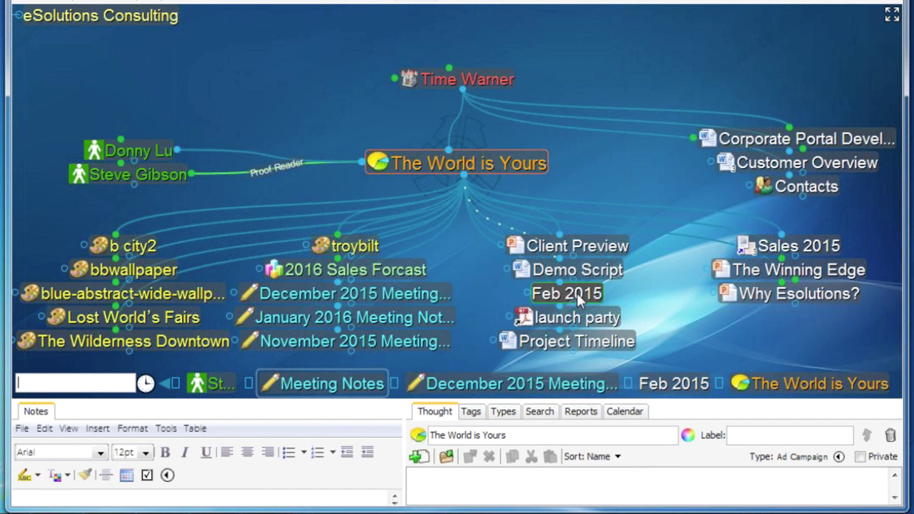
right_click(577, 294)
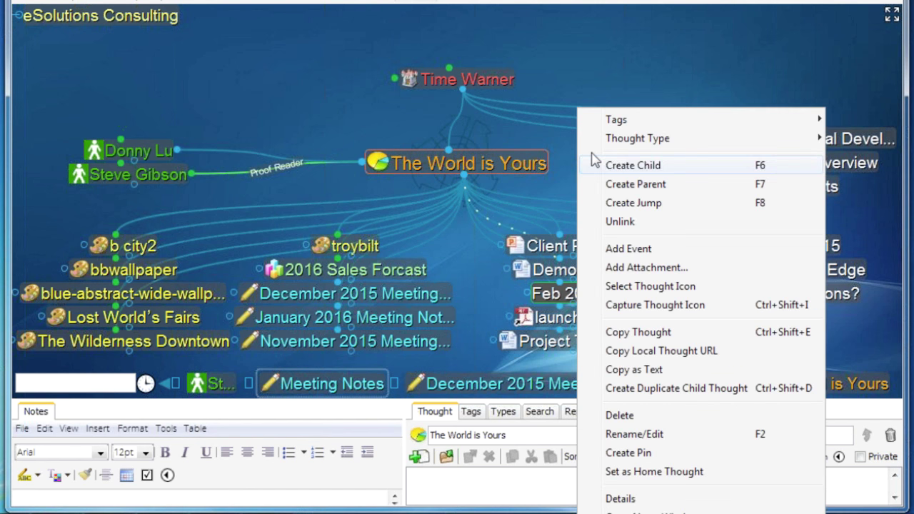
left_click(620, 415)
left_click(413, 250)
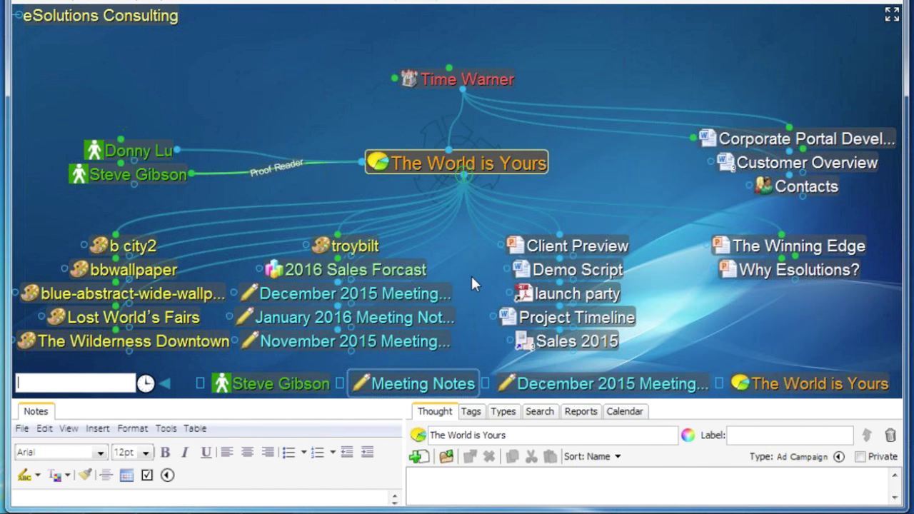
- Re-add 'Feb 2015' as a Meeting Notes-type child of The World is Yours
key("alt+c")
type("Feb ")
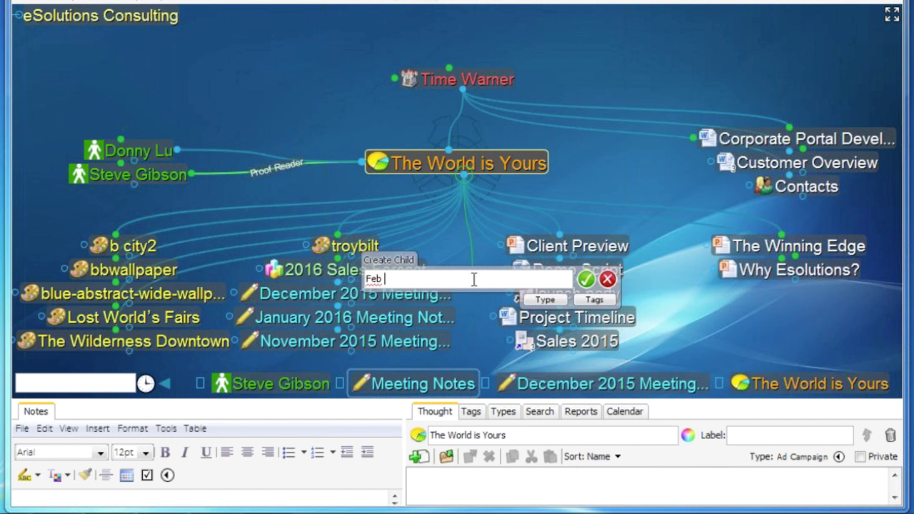
type("2015")
left_click(551, 300)
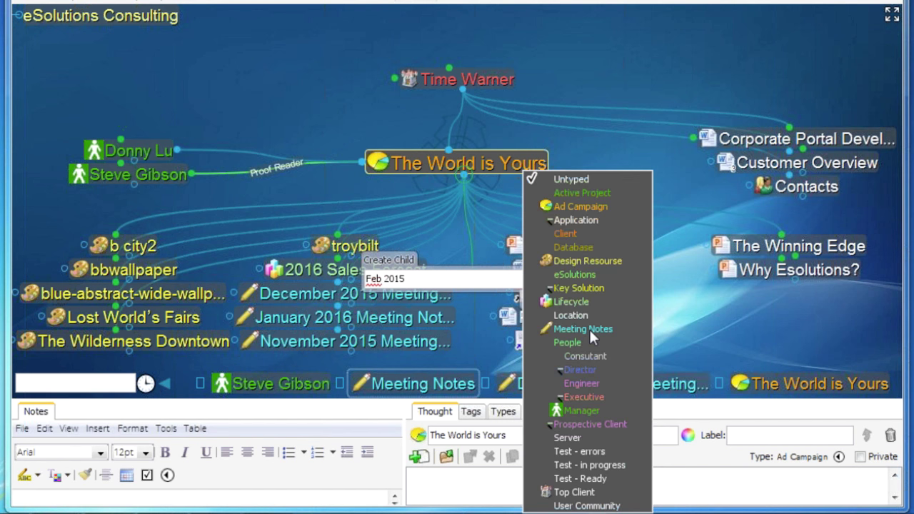
left_click(589, 328)
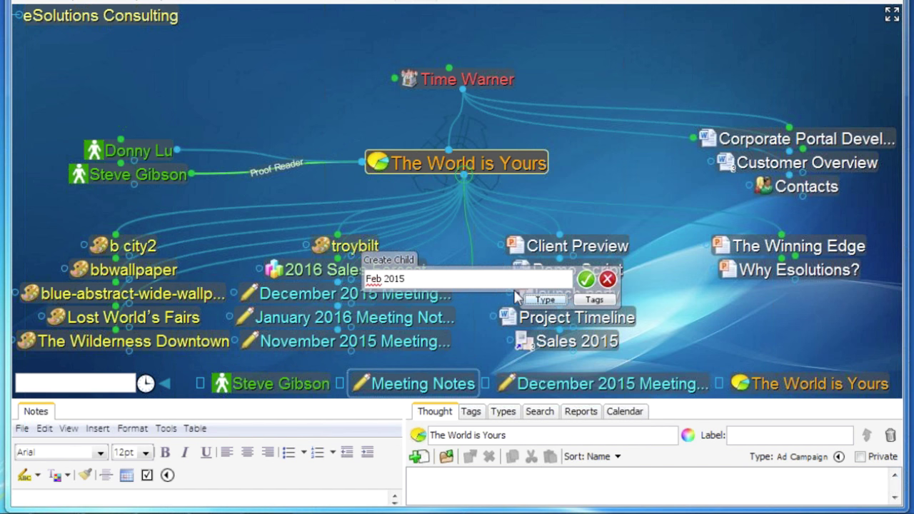
left_click(586, 281)
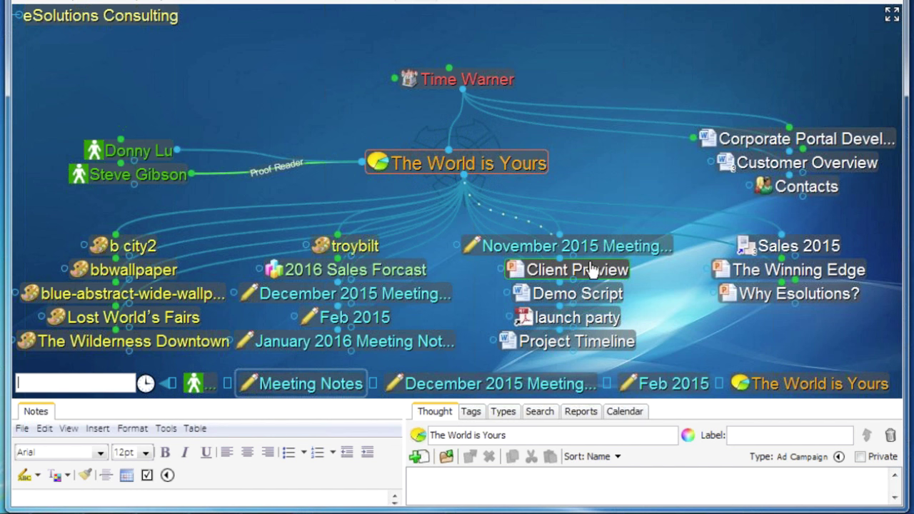
- Set Sales 2015 and launch party both to the Lifecycle thought type
right_click(788, 243)
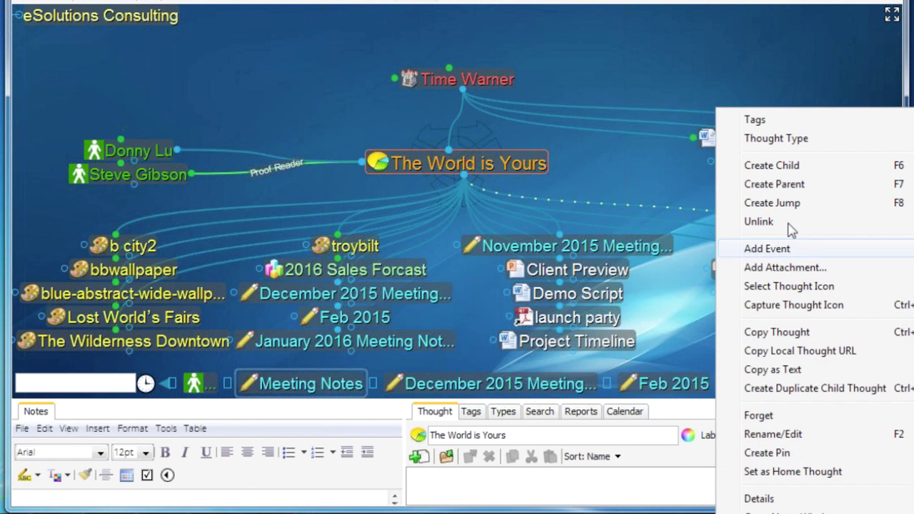
mouse_move(779, 137)
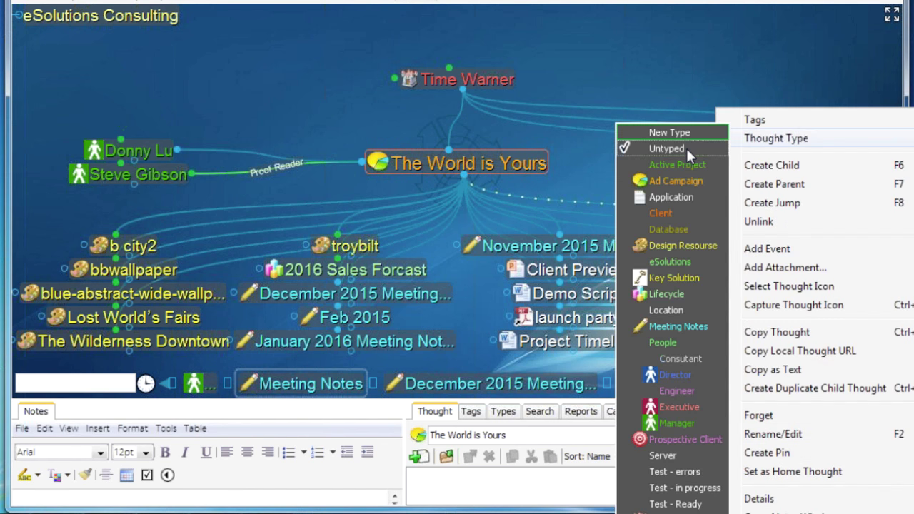
left_click(672, 310)
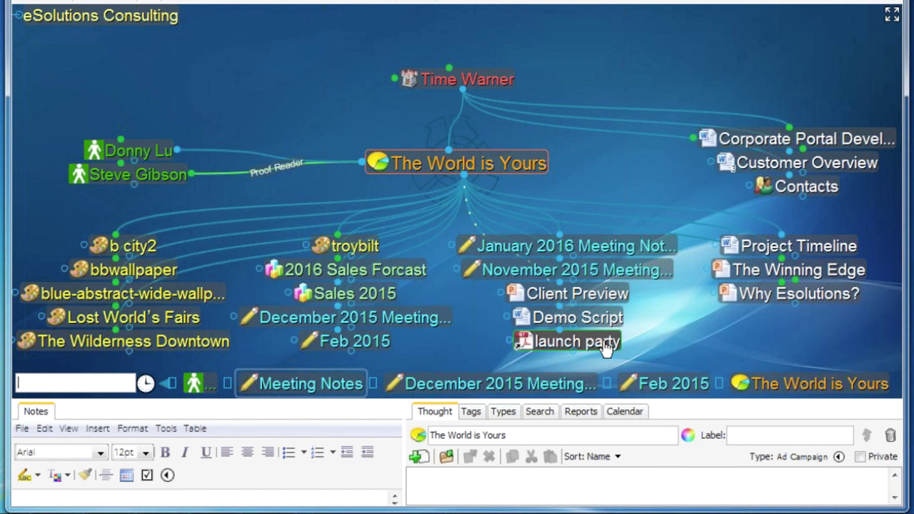
right_click(608, 347)
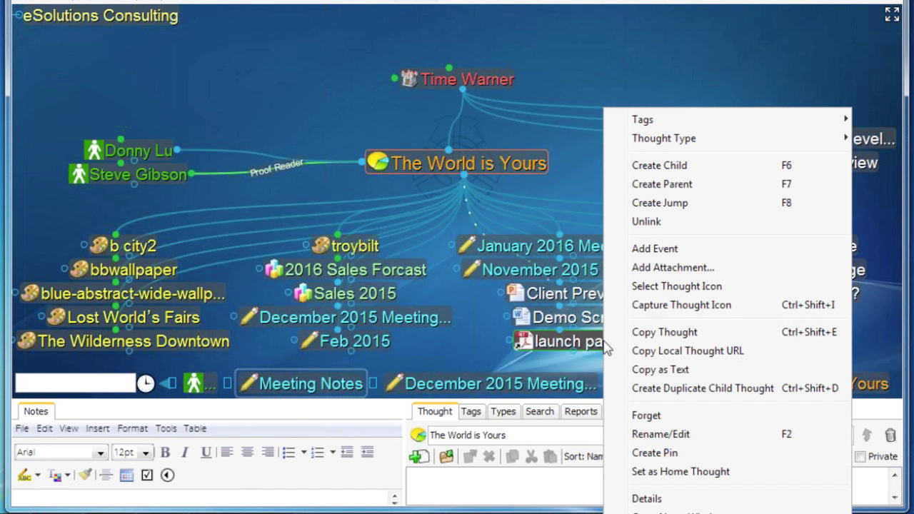
mouse_move(843, 138)
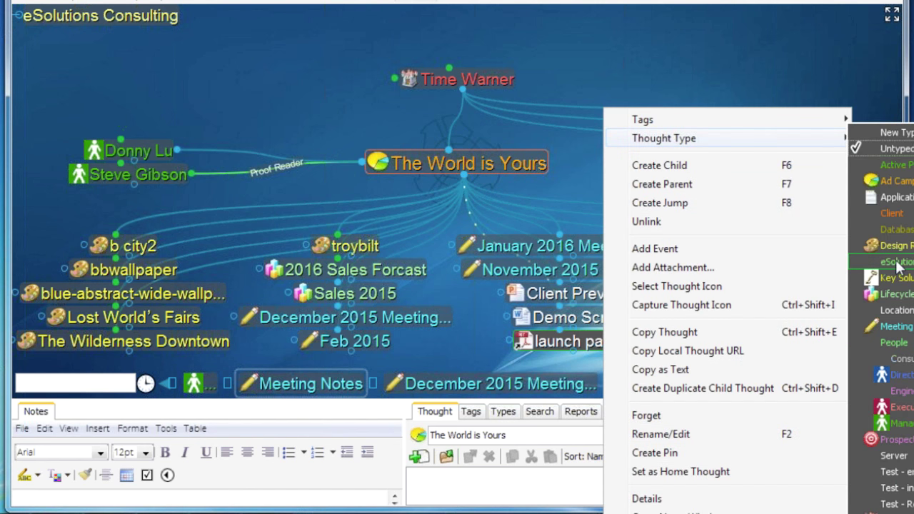
left_click(898, 294)
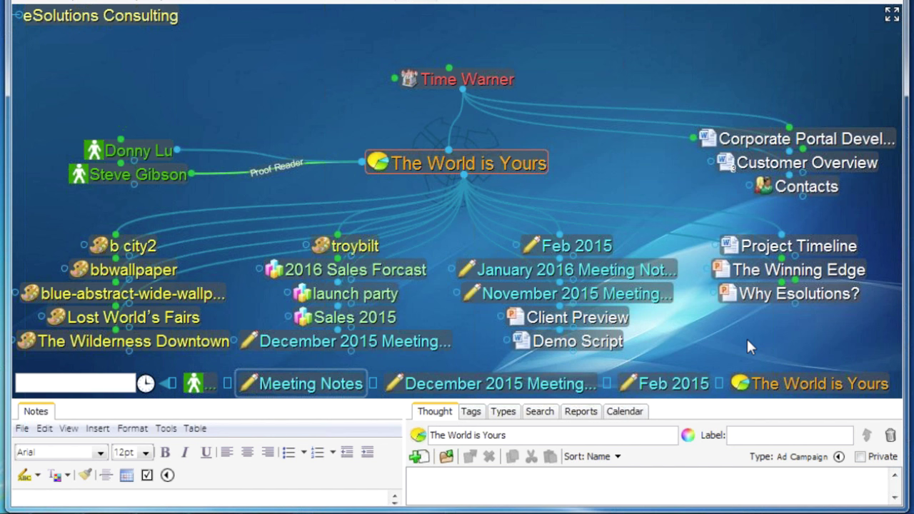
- Show the thought Types list in an enlarged lower panel
left_click(493, 408)
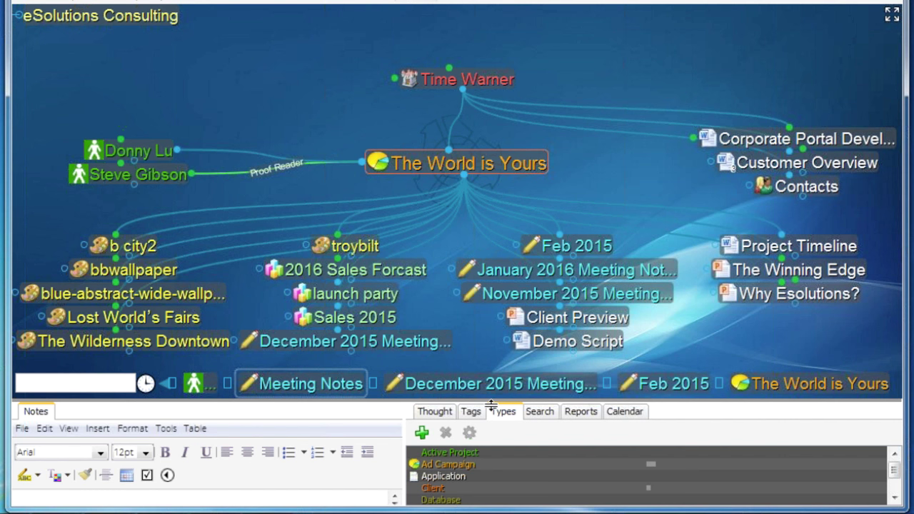
left_click_drag(492, 405, 478, 256)
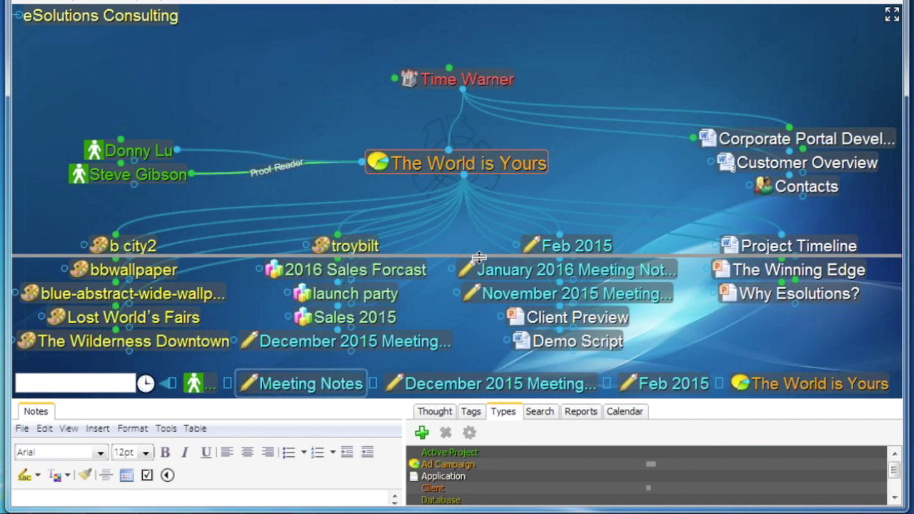
left_click_drag(479, 257, 479, 256)
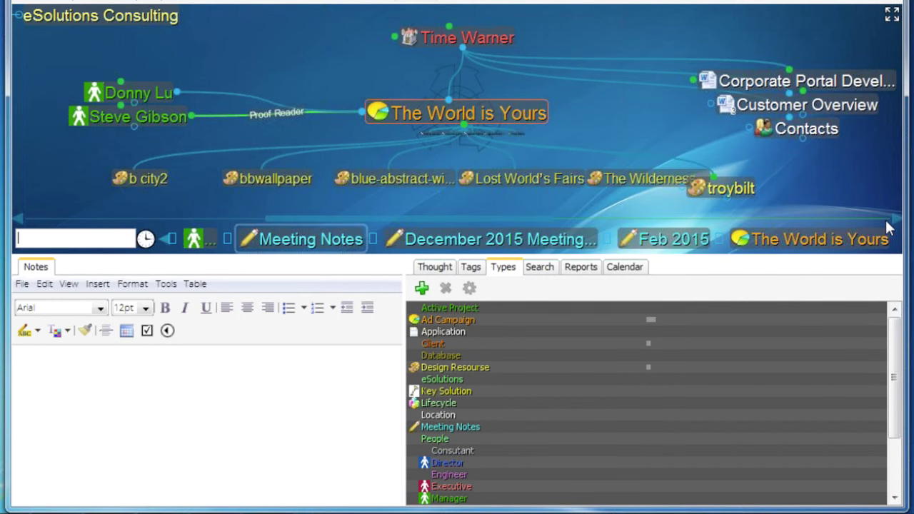
- Move via Project Timeline to Why Esolutions? and begin creating a new thought type
left_click(893, 219)
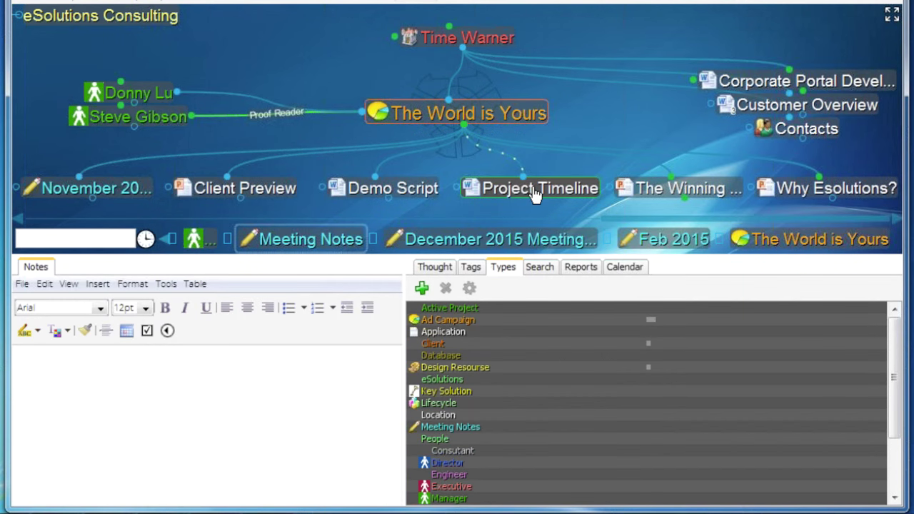
left_click(536, 189)
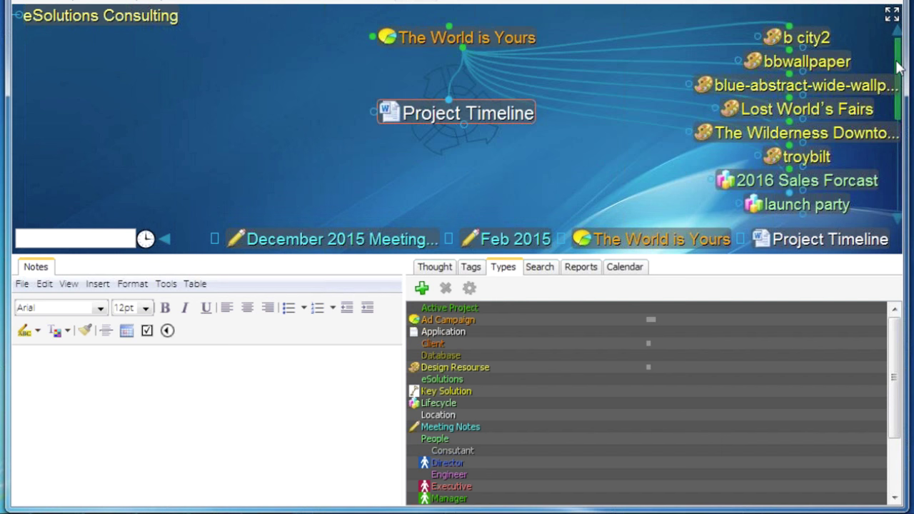
scroll(810, 207, "down", 3)
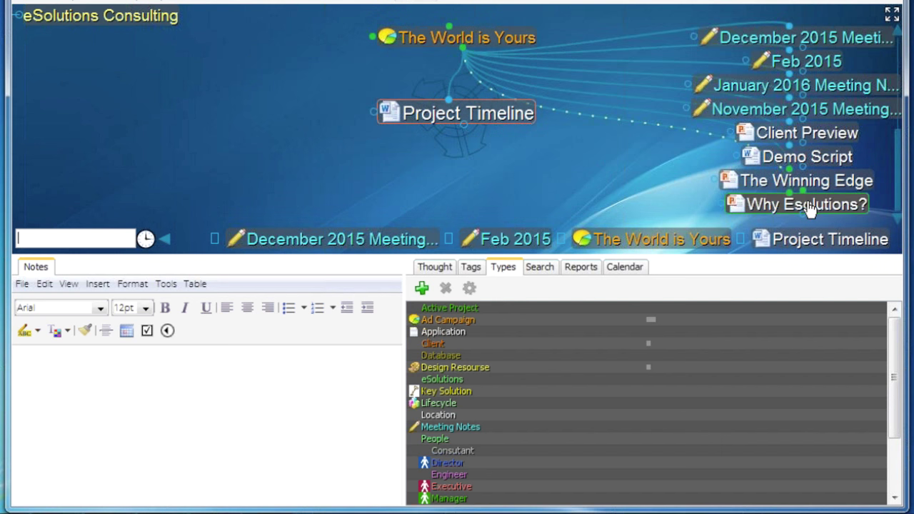
left_click(807, 204)
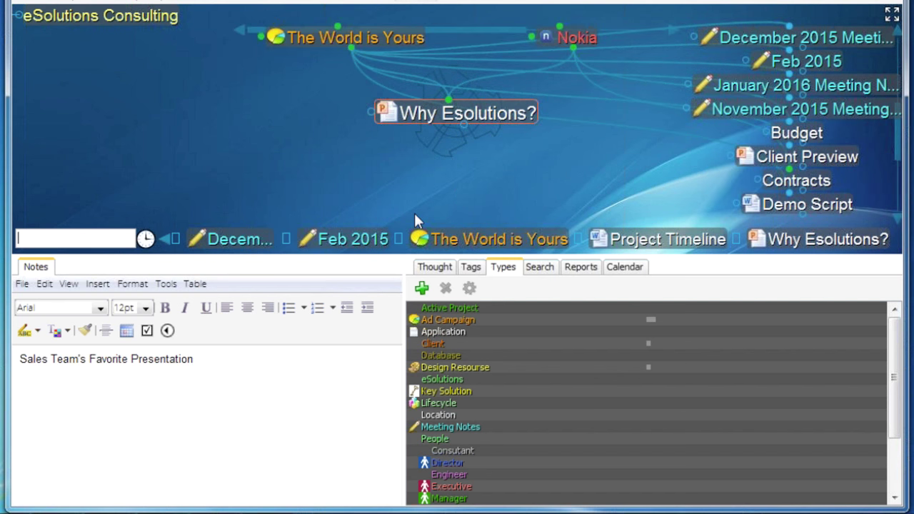
left_click(422, 288)
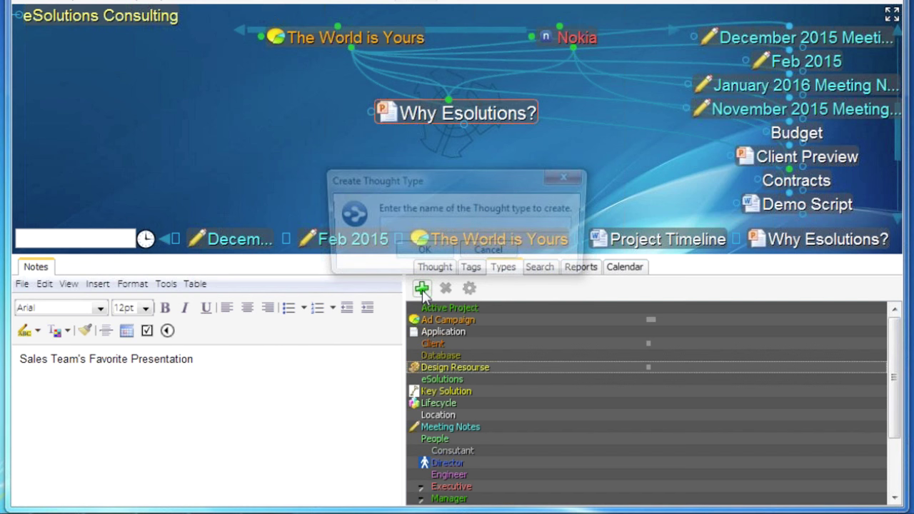
- Name the new thought type 'Presentation' and confirm its creation
left_click_drag(465, 185, 158, 98)
type("P")
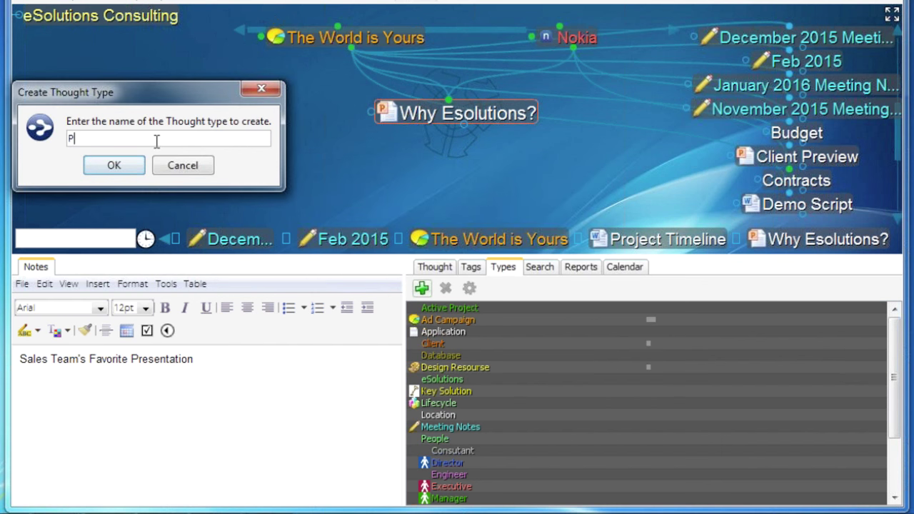
type("resentation")
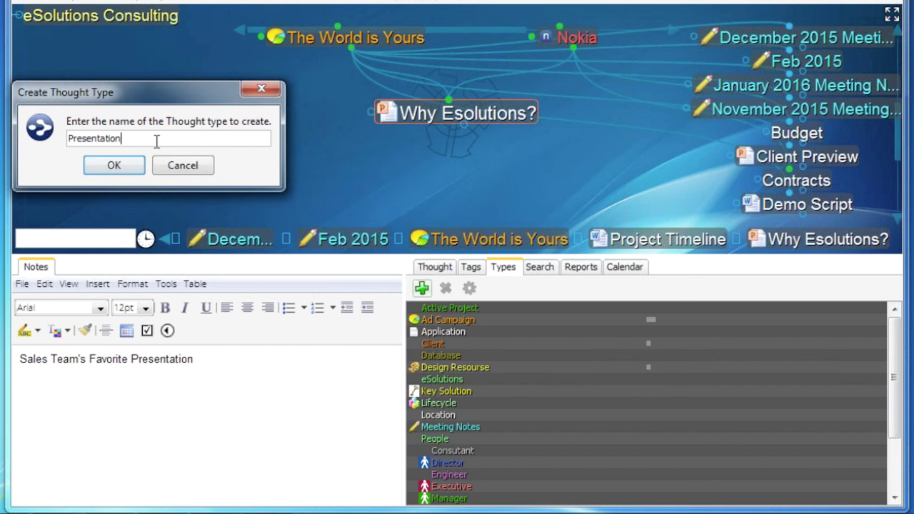
left_click(125, 169)
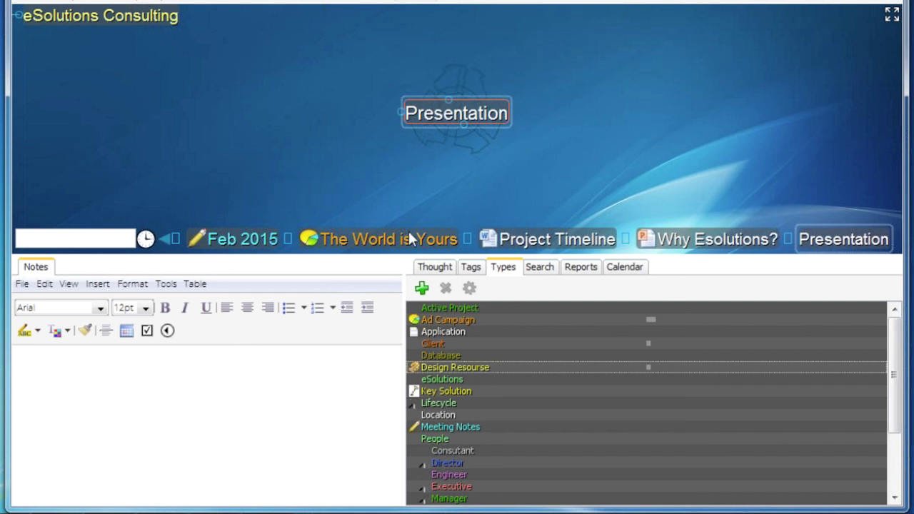
- Colour the Presentation thought type pink
left_click(436, 270)
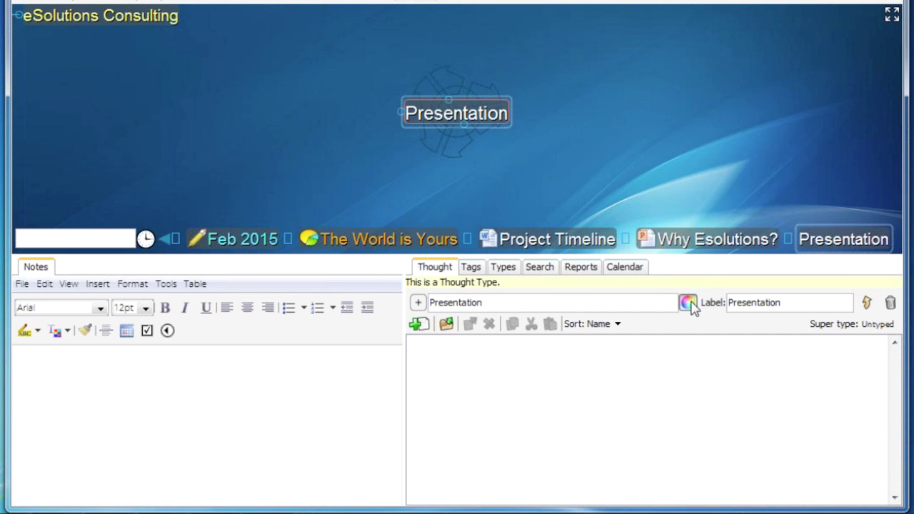
left_click(689, 303)
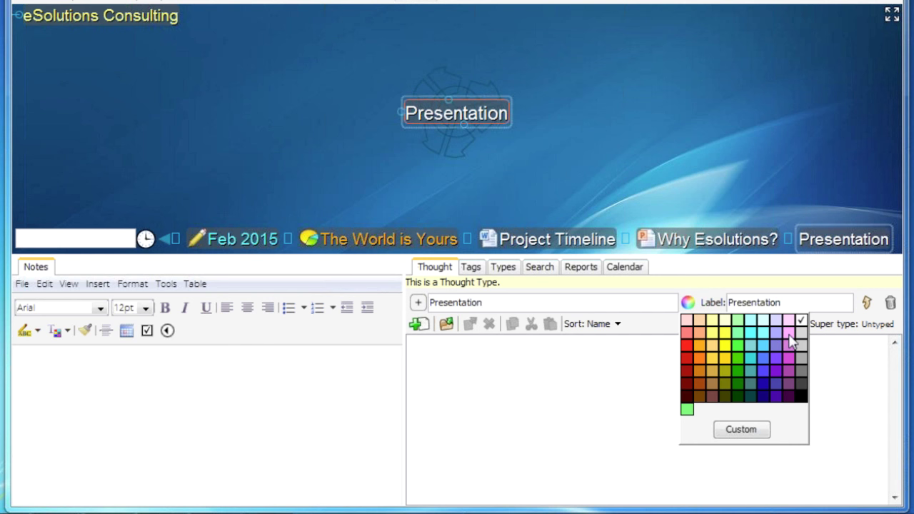
left_click(790, 334)
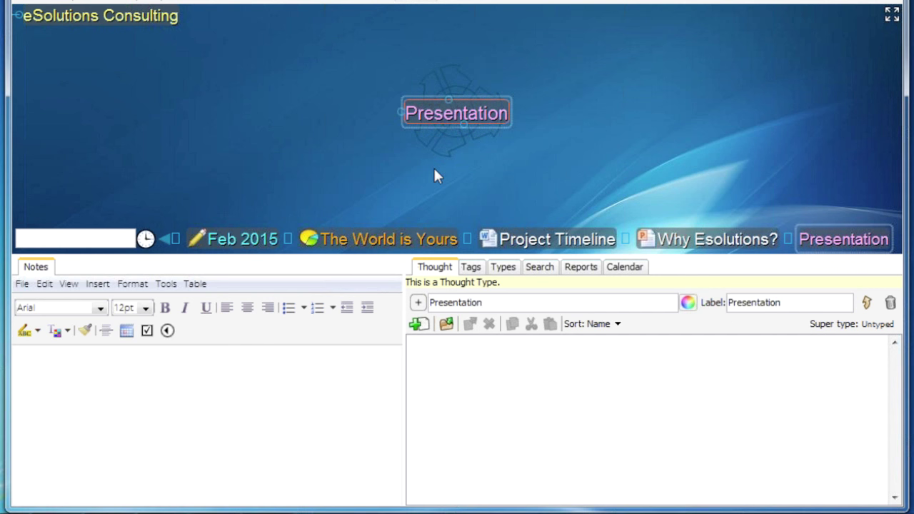
- Give the Presentation type the film-strip icon from the Media icon set
right_click(438, 123)
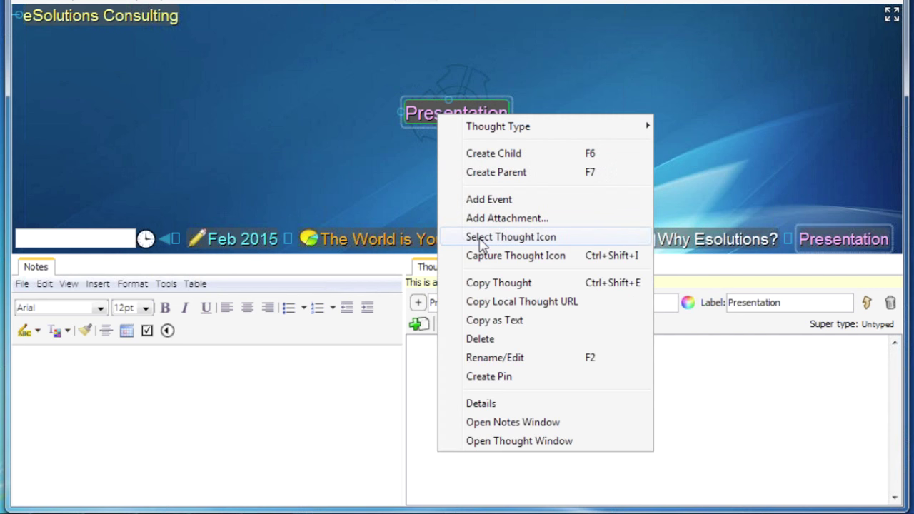
left_click(541, 244)
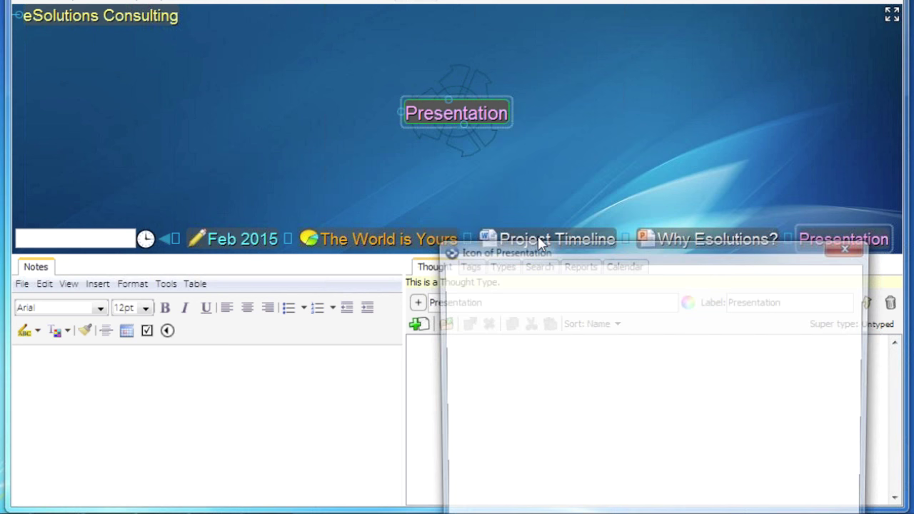
left_click_drag(538, 236, 276, 117)
left_click(597, 245)
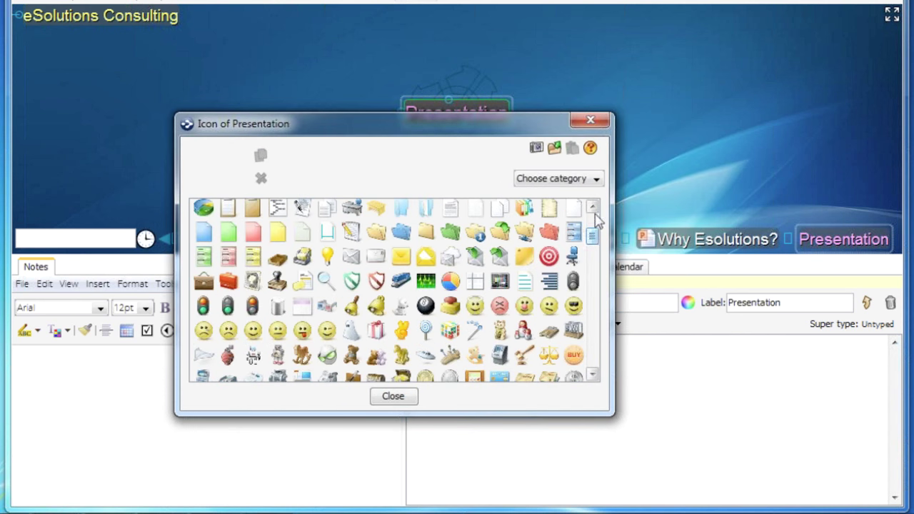
left_click(597, 180)
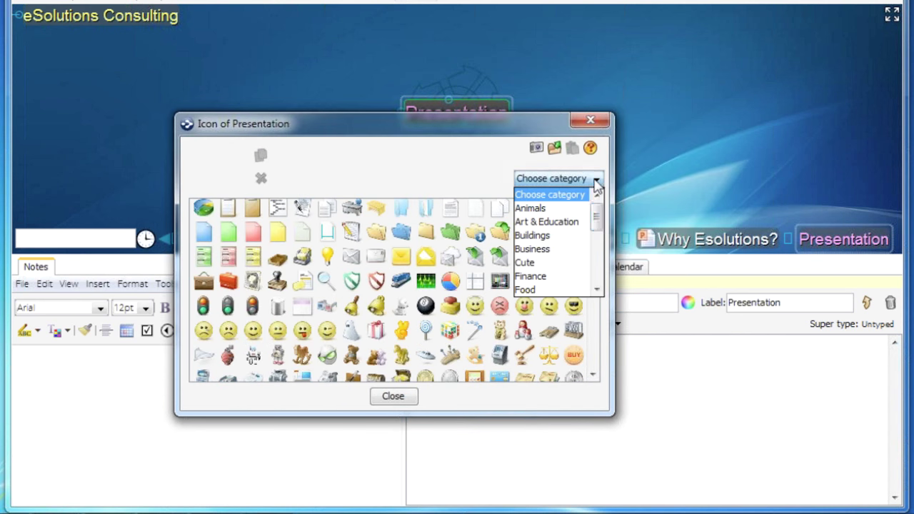
left_click_drag(598, 212, 598, 226)
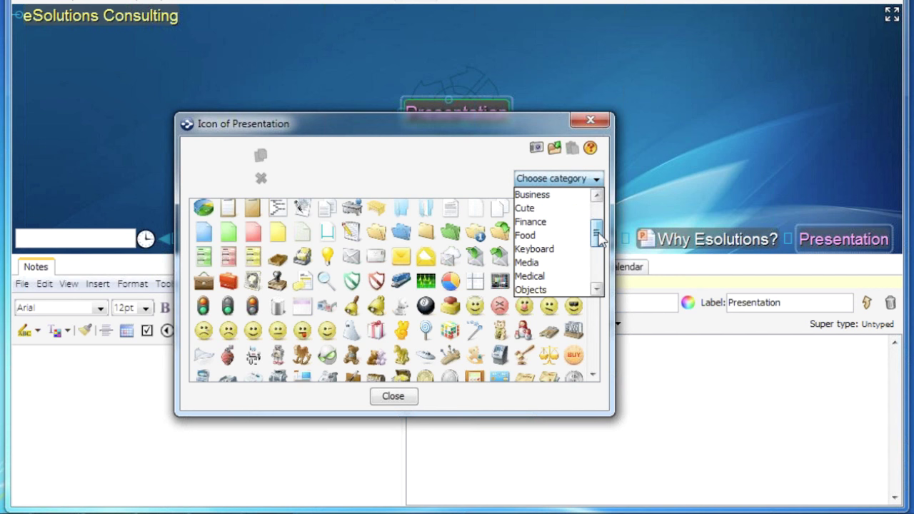
left_click(543, 264)
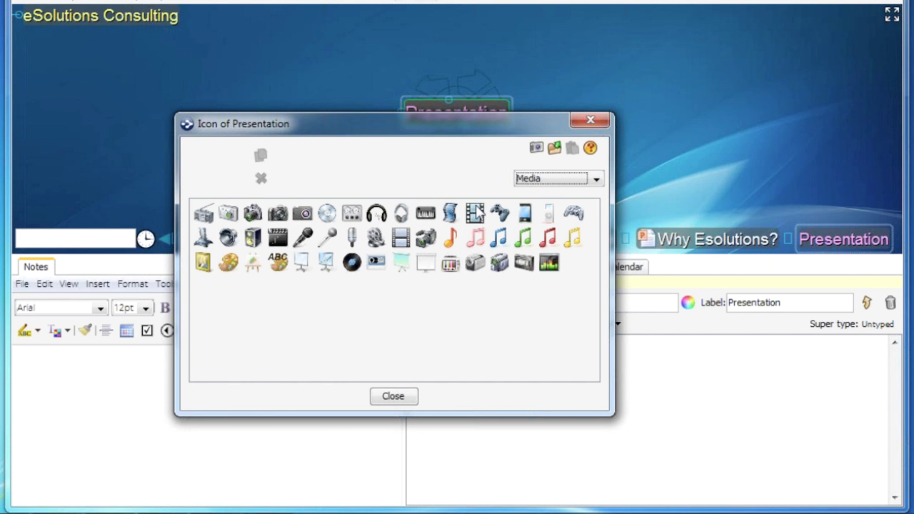
left_click(475, 213)
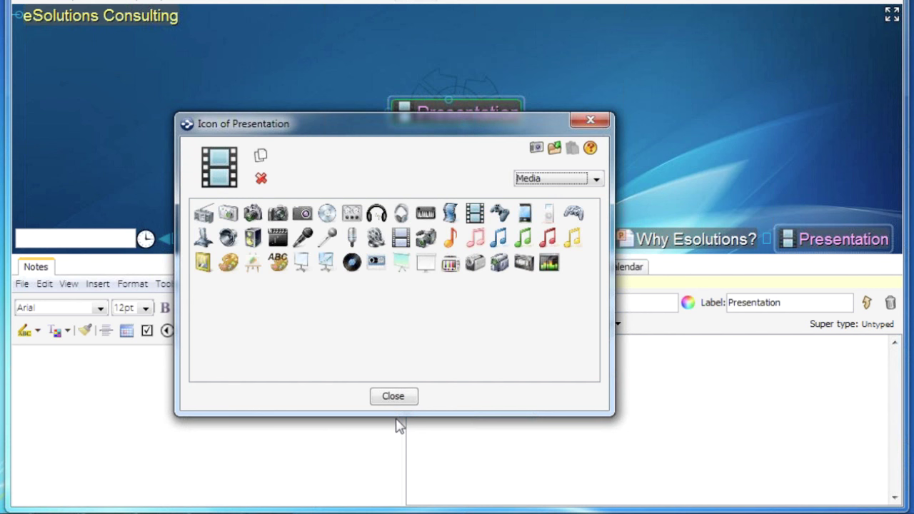
left_click(394, 396)
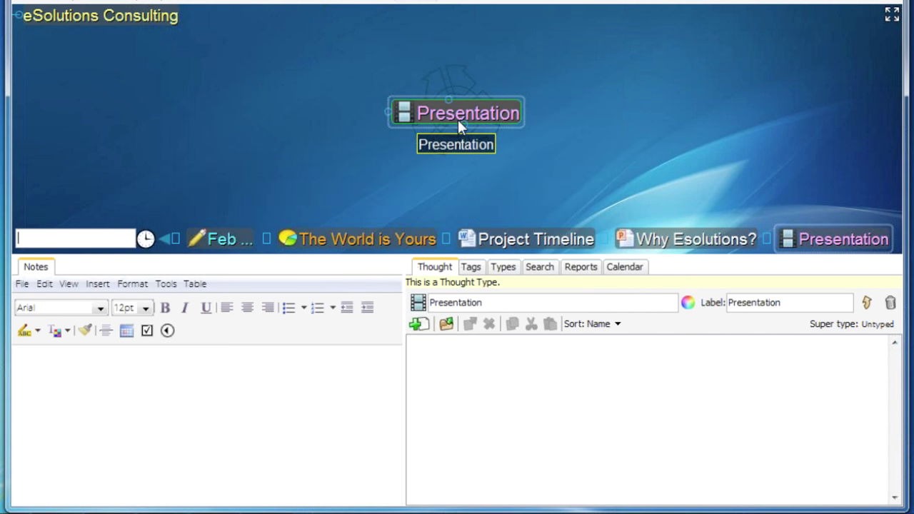
- Set The Winning Edge, Why Esolutions?, Demo Script and Client Preview to the Presentation type
left_click(358, 233)
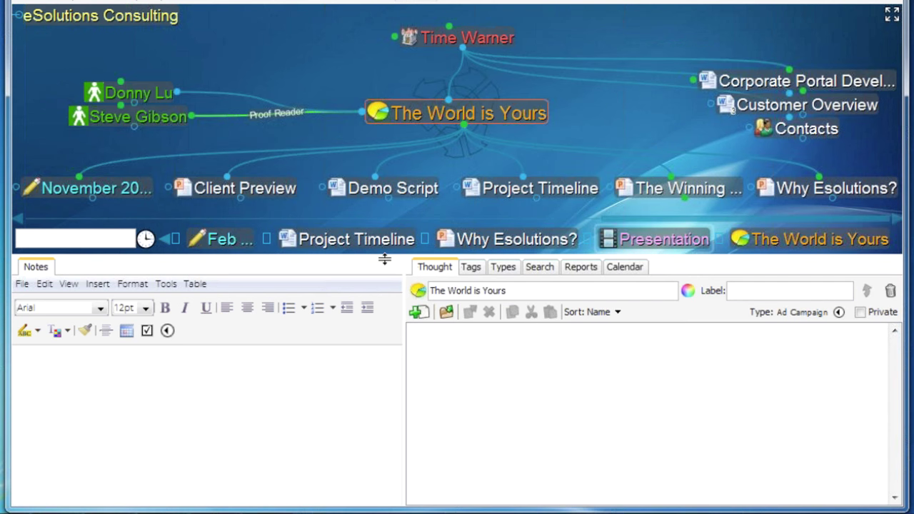
left_click_drag(384, 258, 389, 403)
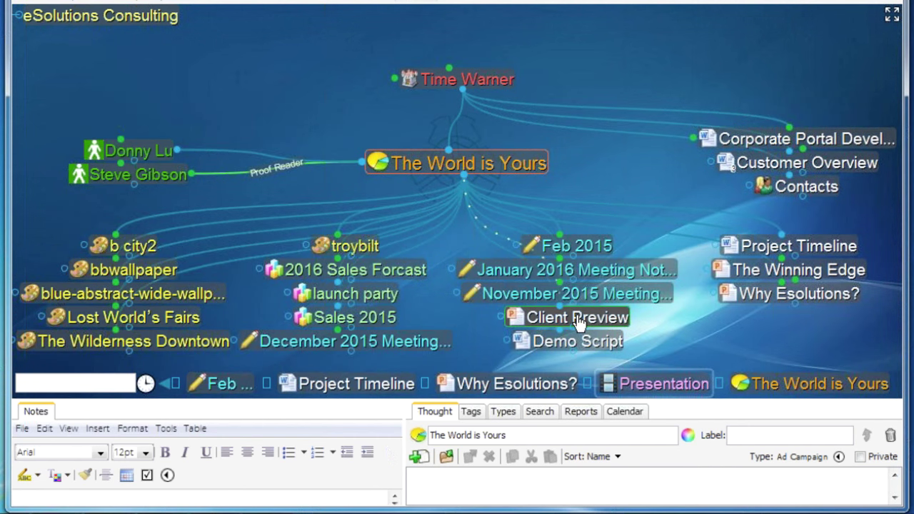
left_click(578, 341, "ctrl")
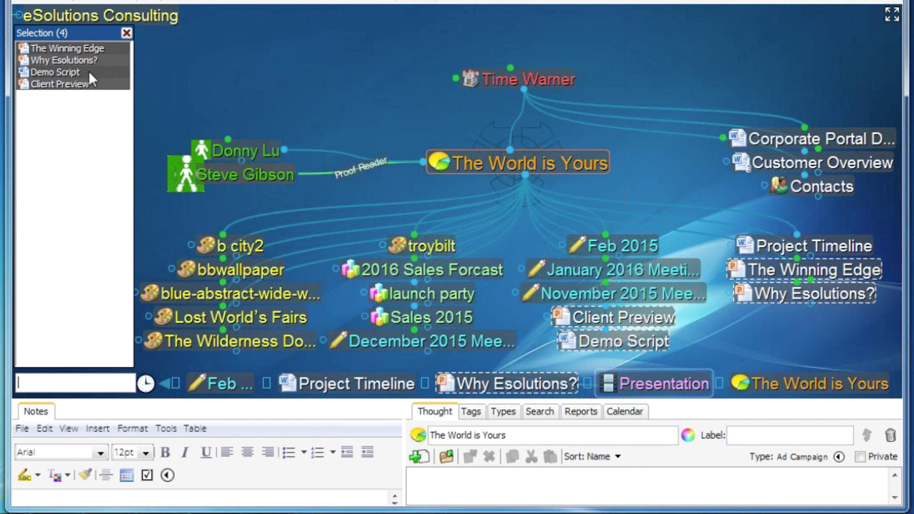
right_click(89, 78)
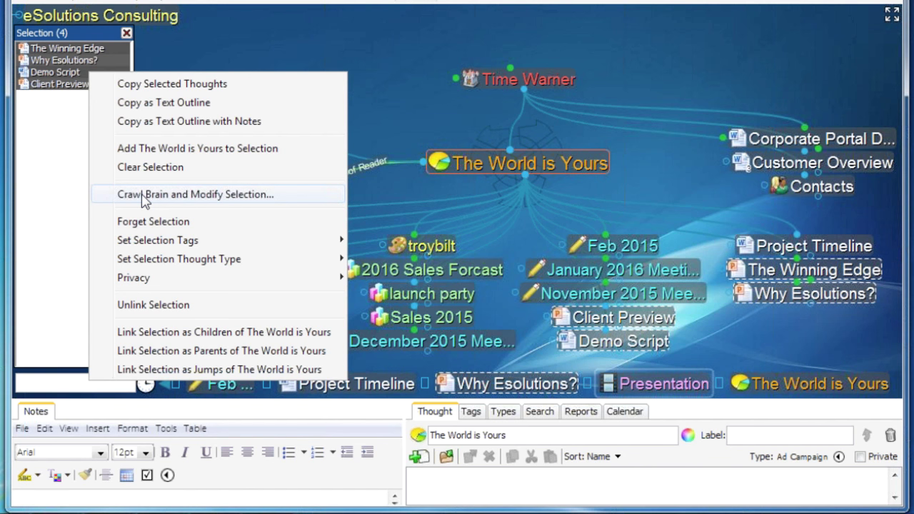
mouse_move(179, 259)
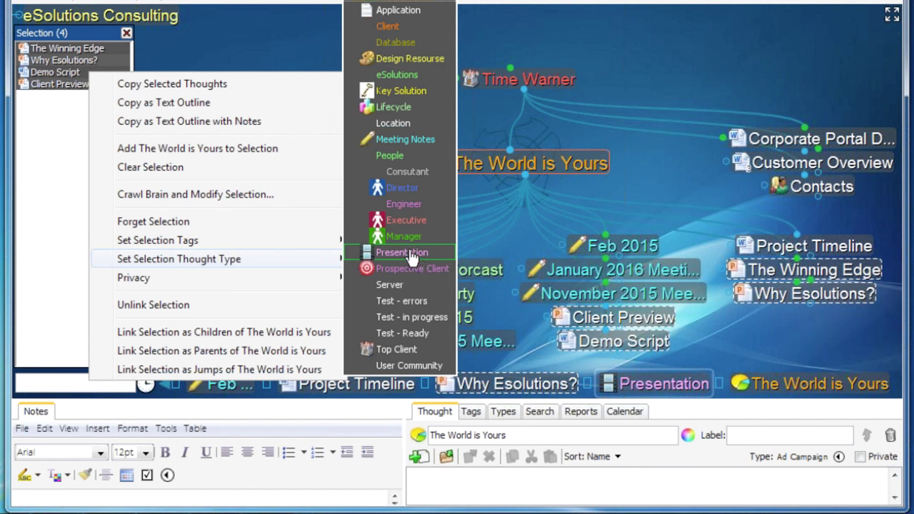
left_click(415, 253)
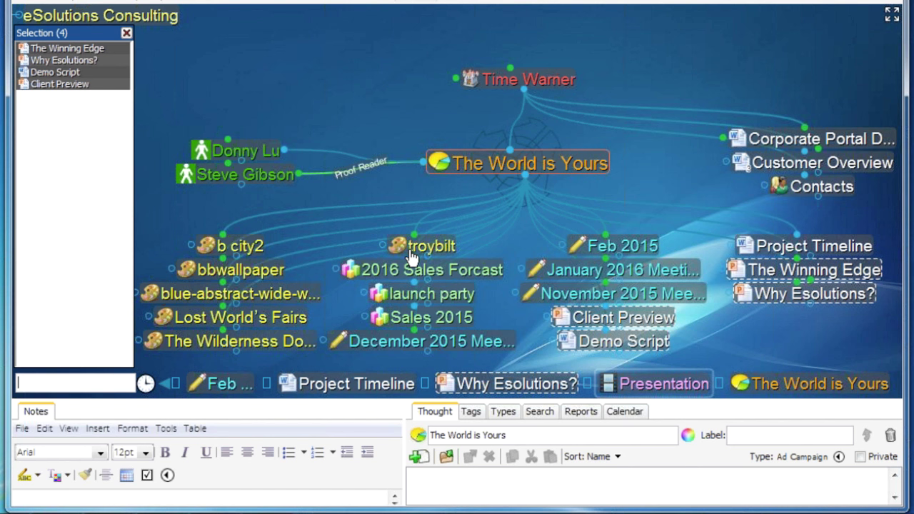
left_click(128, 37)
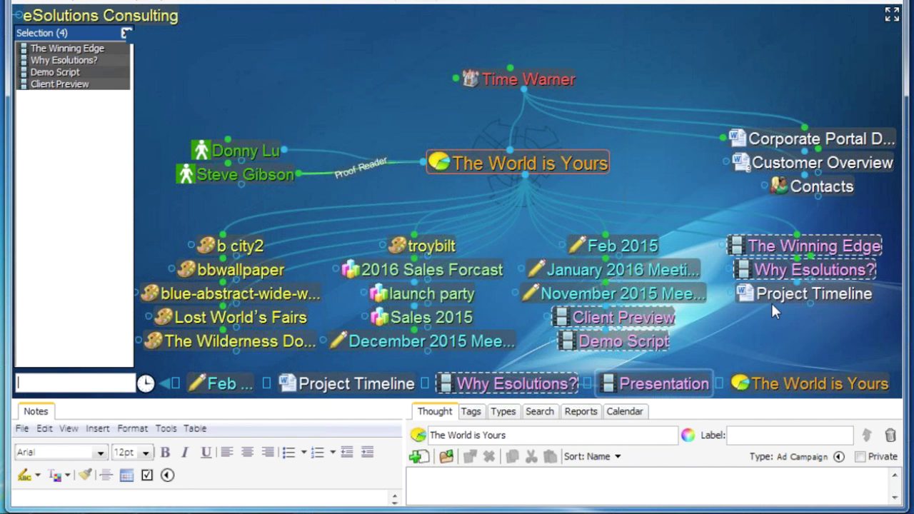
right_click(774, 311)
- Change the Project Timeline thought's type to Lifecycle
mouse_move(770, 144)
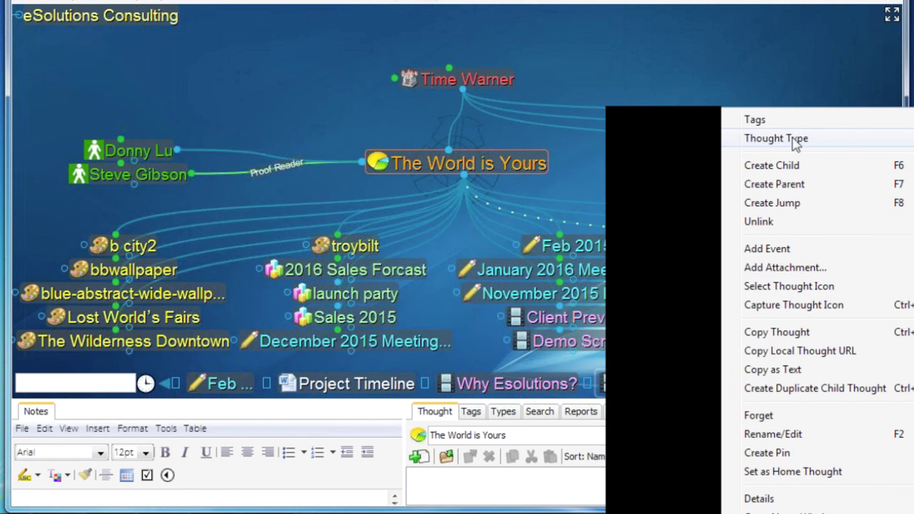
left_click(668, 278)
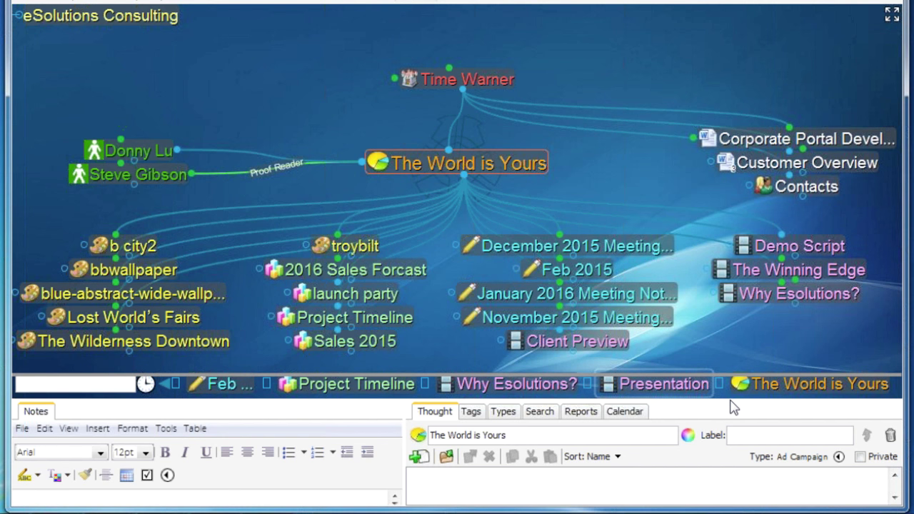
- Enlarge the bottom panels and show the report of all 973 thoughts with modification dates
left_click_drag(732, 407, 579, 329)
left_click(578, 325)
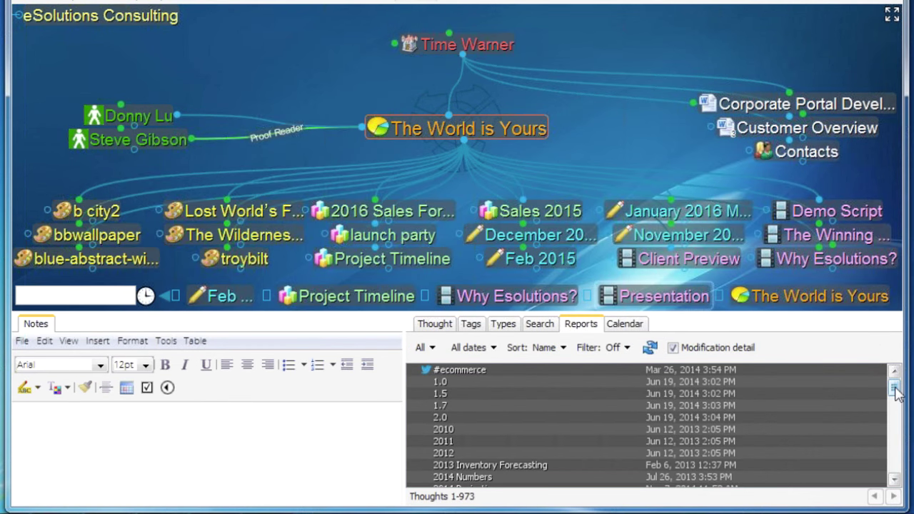
left_click_drag(894, 389, 907, 363)
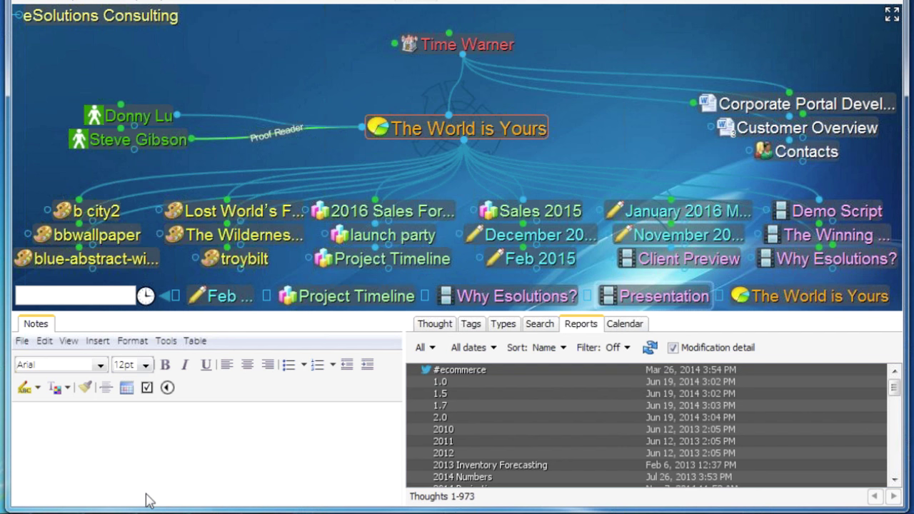
mouse_move(157, 511)
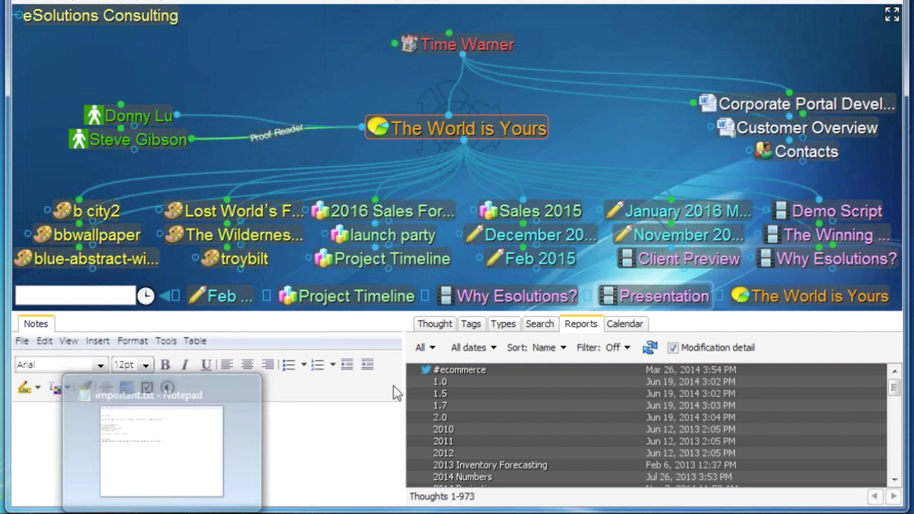
left_click(434, 348)
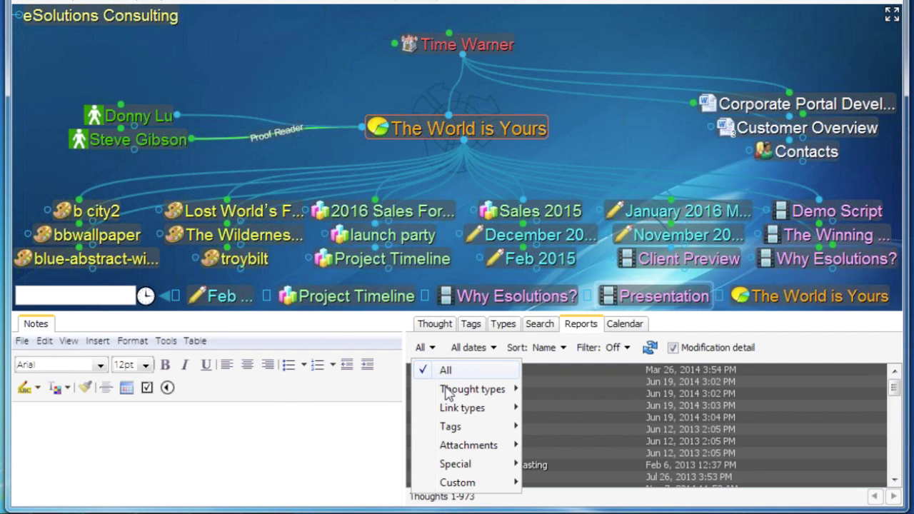
- Filter the report to the Design Resourse thought type
mouse_move(455, 393)
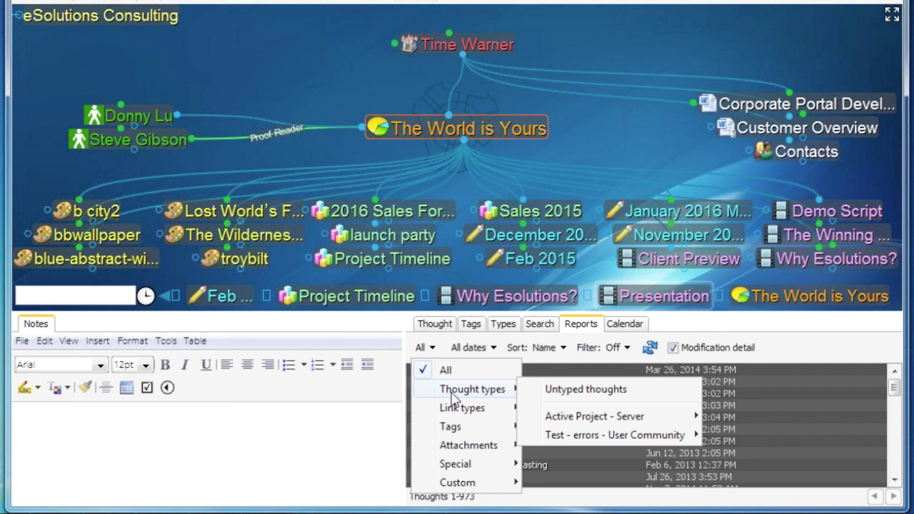
mouse_move(607, 418)
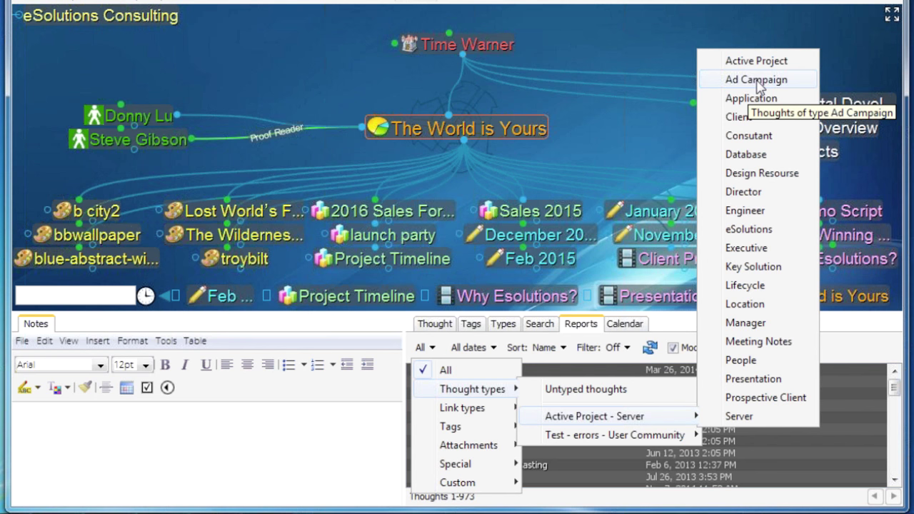
left_click(777, 183)
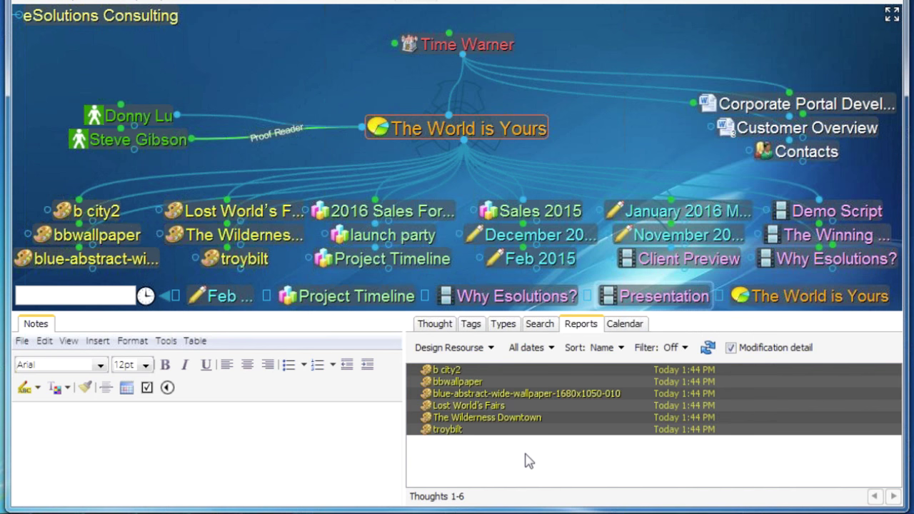
- Visit bbwallpaper, Lost World's Fairs, The Wilderness Downtown and troybilt, then return to The World is Yours
left_click(448, 385)
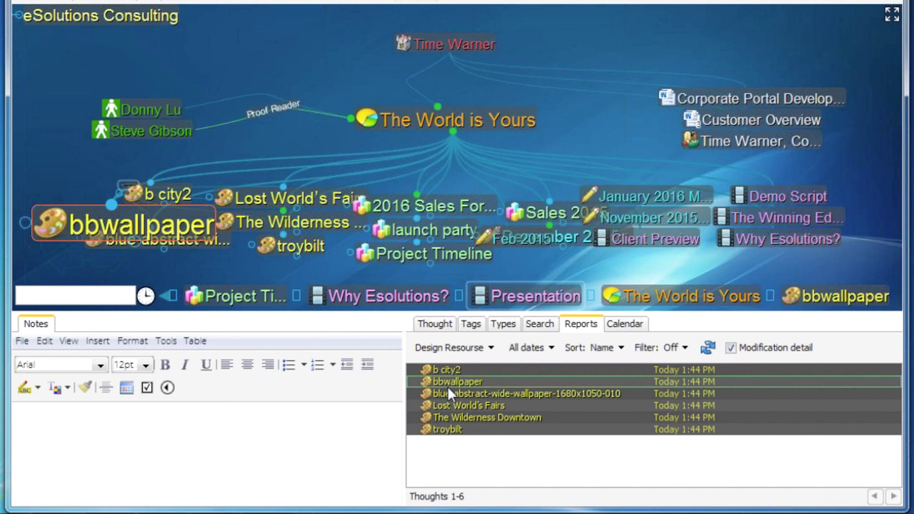
left_click(457, 405)
left_click(453, 417)
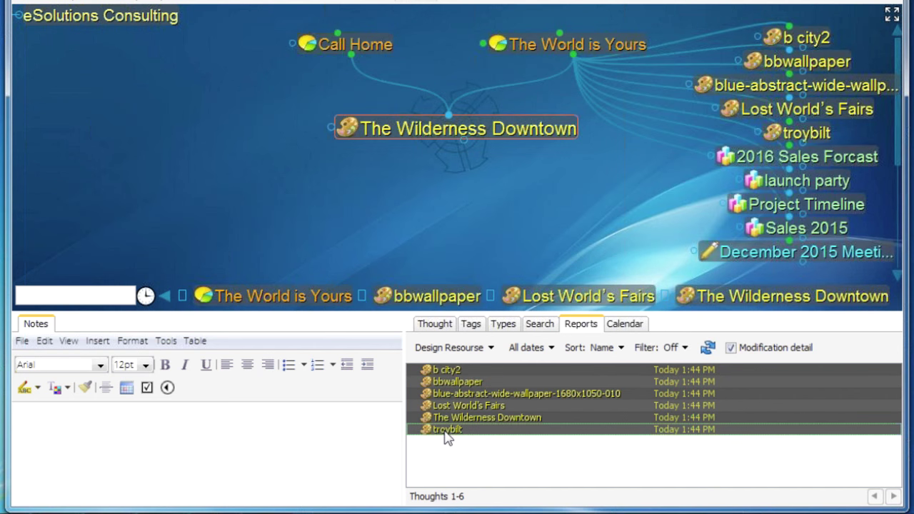
left_click(447, 430)
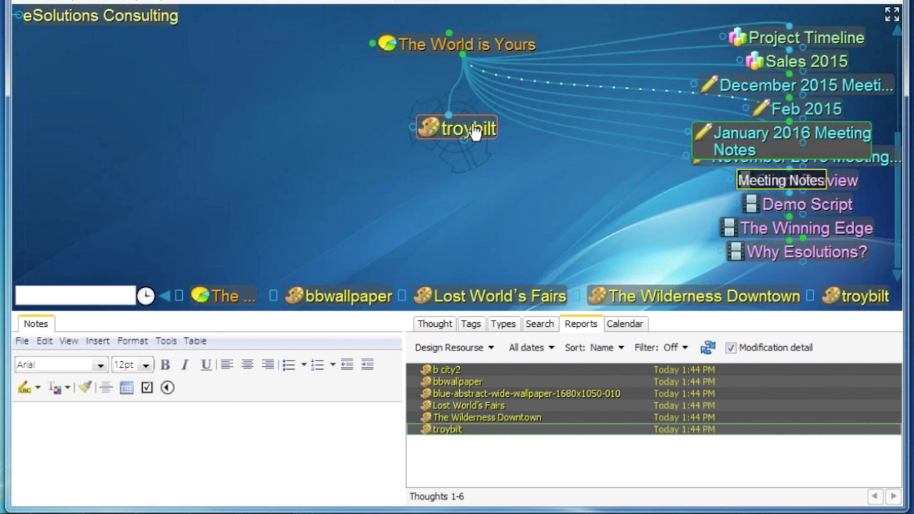
left_click(460, 47)
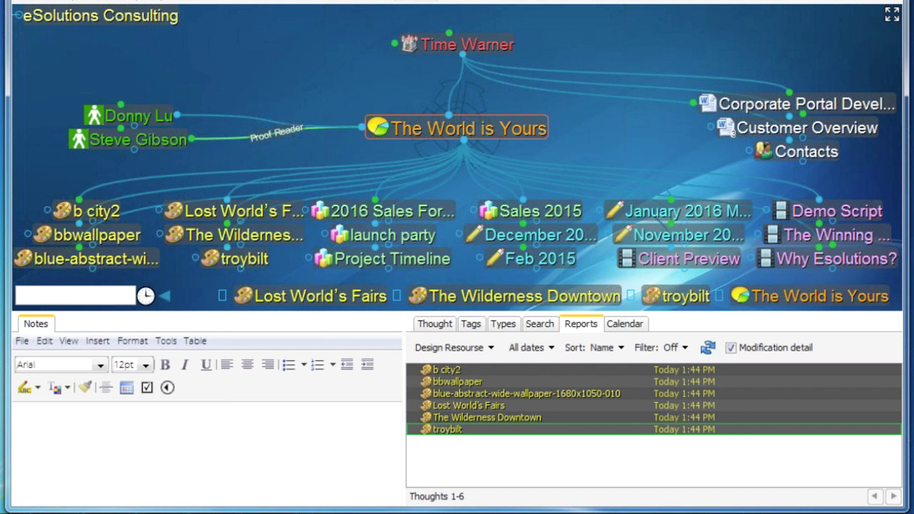
- Go to Ad Campaign and link the existing Design Resourse thought as its child
type("ad")
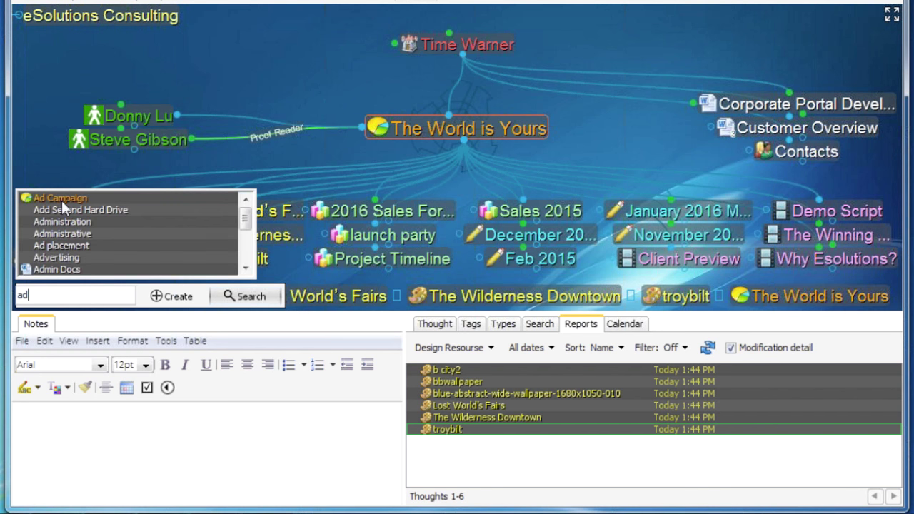
key("Escape")
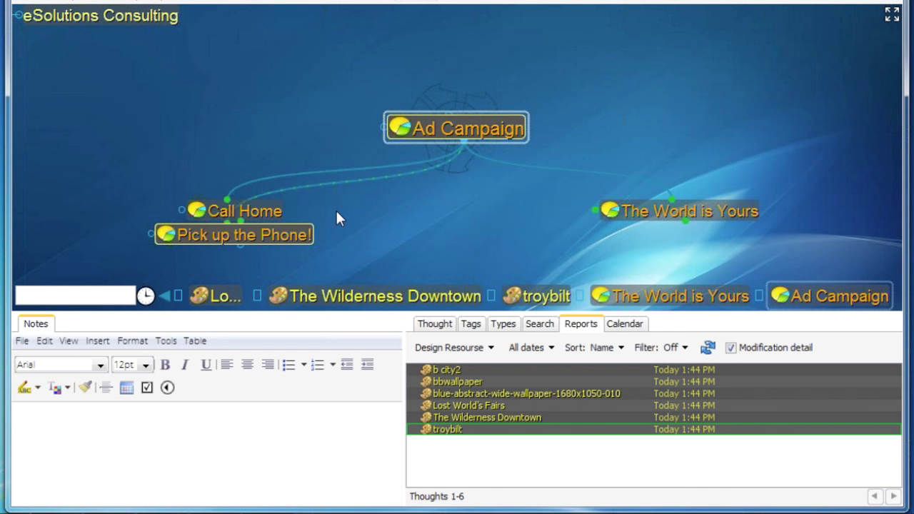
left_click_drag(494, 141, 484, 238)
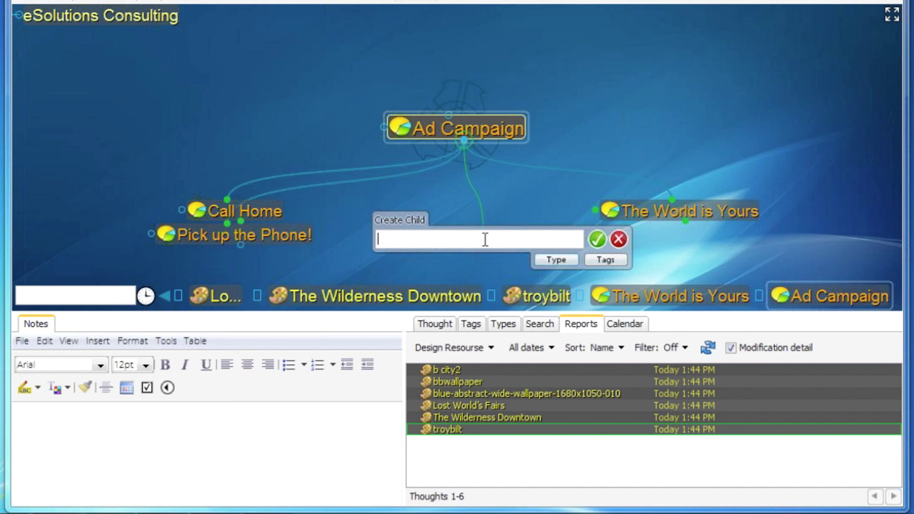
type("Des")
left_click(447, 280)
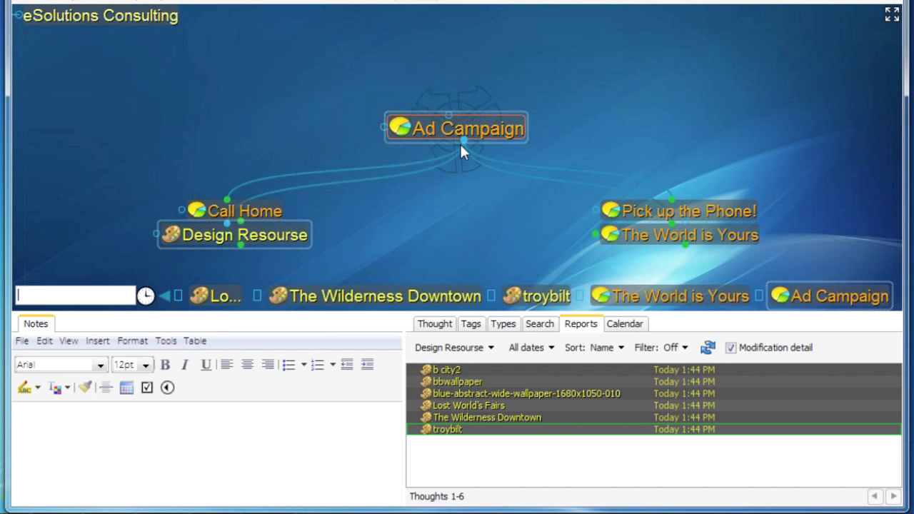
- Link the existing Meeting Notes thought as another child of Ad Campaign
left_click_drag(462, 140, 454, 222)
type("Meeting")
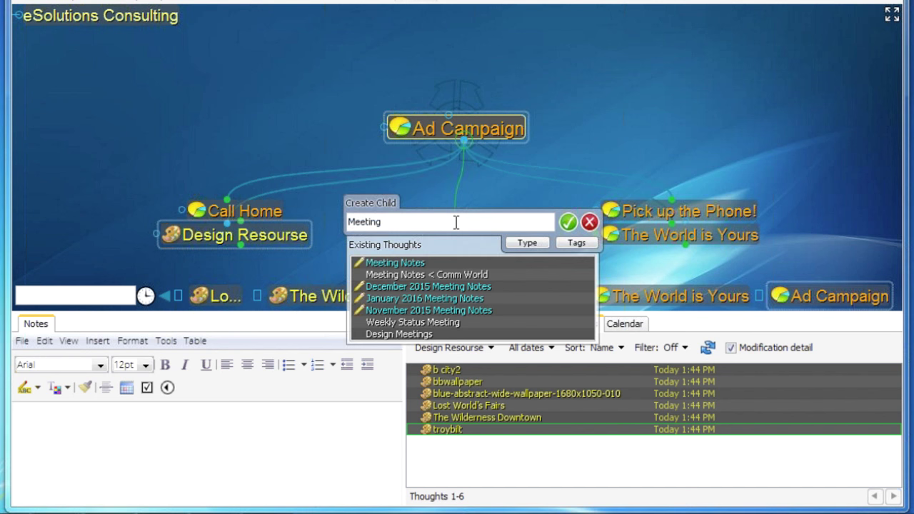
left_click(405, 264)
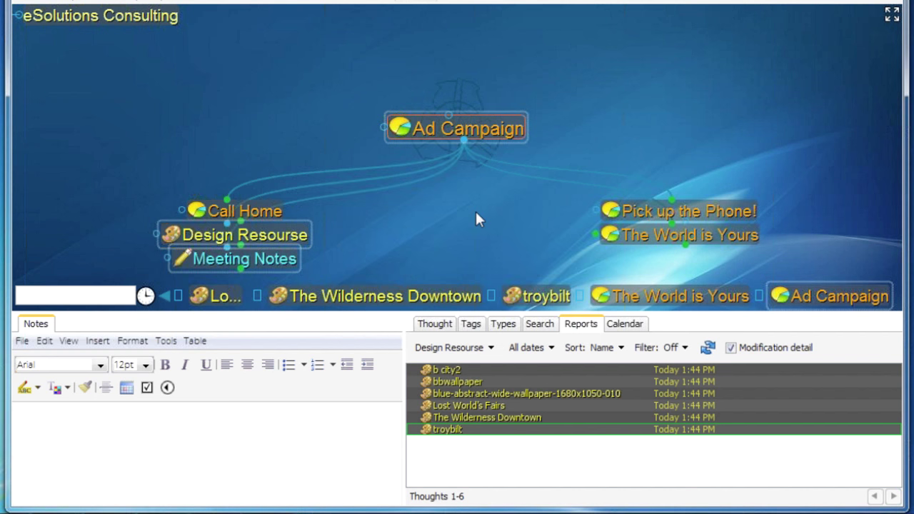
- Filter the report to Ad Campaign and enlarge the panel to show all 13 thoughts
left_click(490, 348)
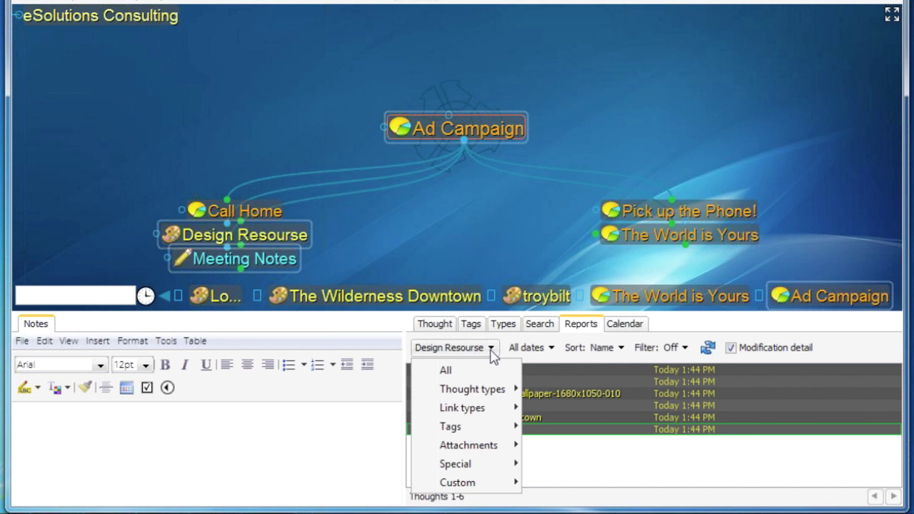
mouse_move(473, 388)
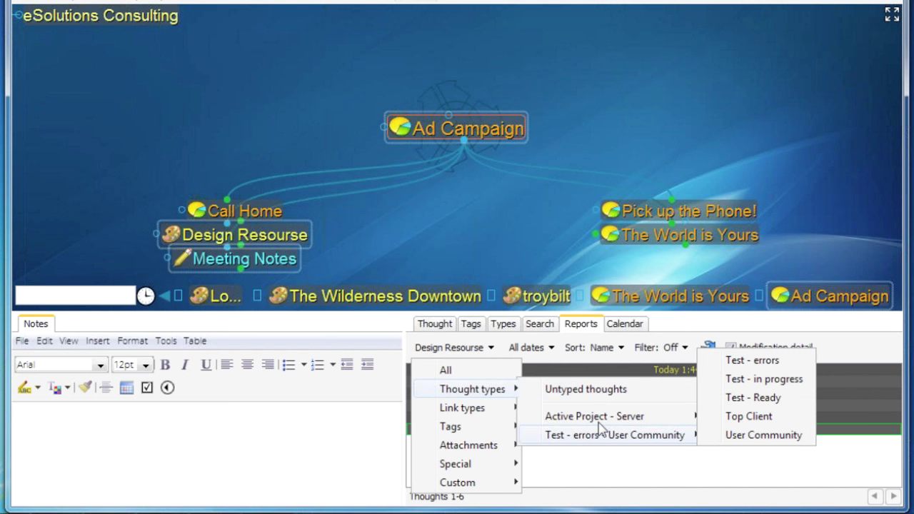
mouse_move(600, 416)
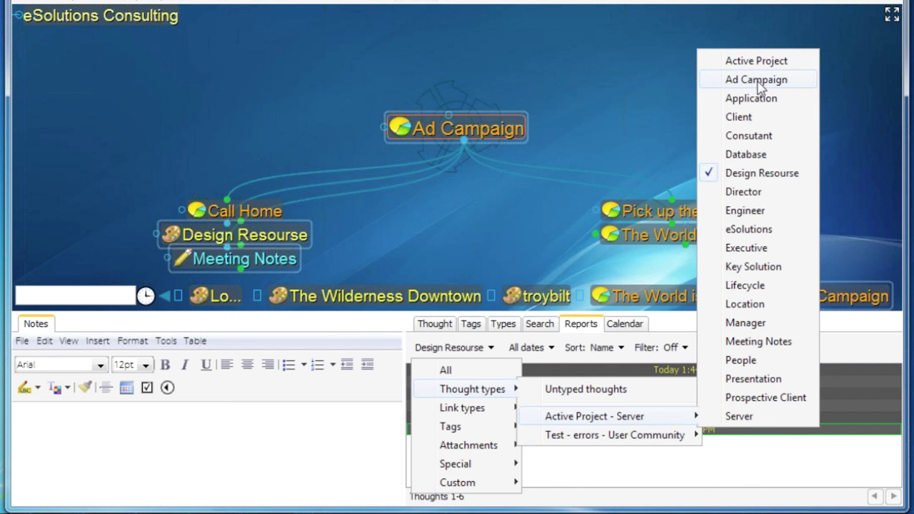
left_click(757, 79)
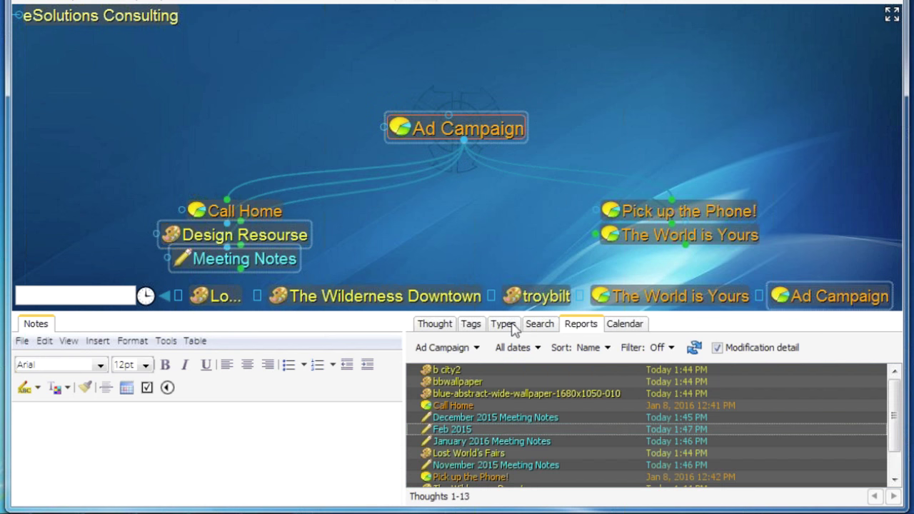
left_click_drag(511, 314, 506, 245)
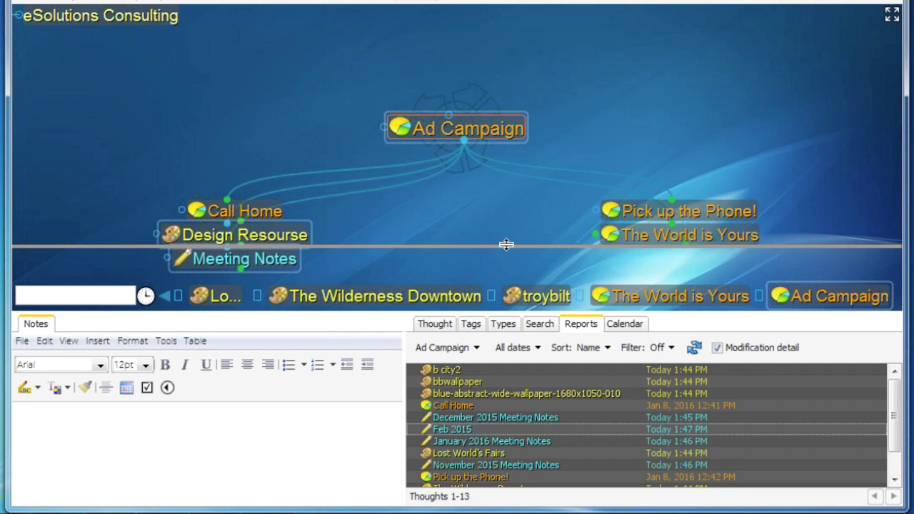
left_click_drag(506, 245, 507, 244)
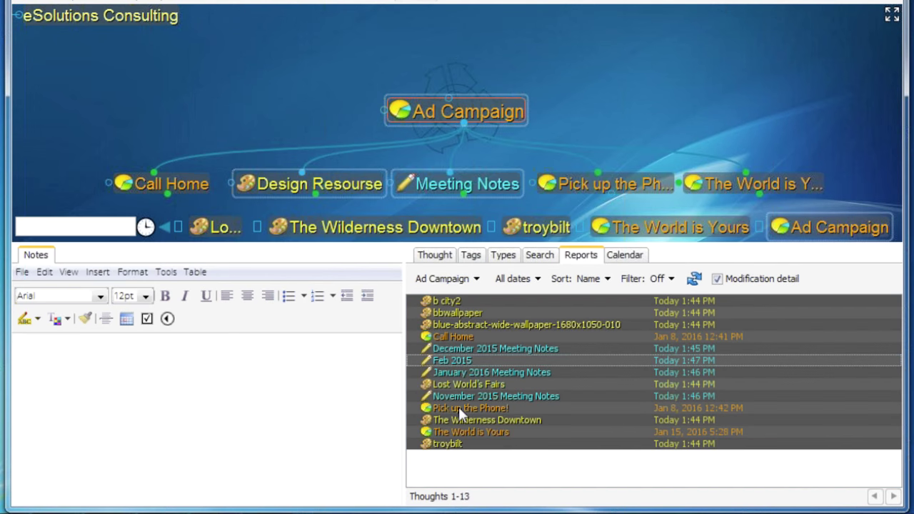
- Show the tag list with usage counts, e.g. 15 for in London, 7 for Backup DB
left_click(508, 259)
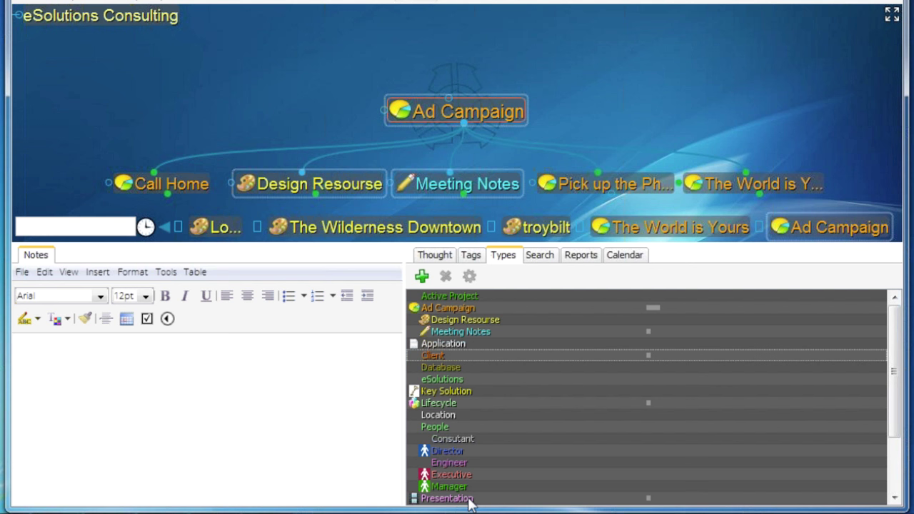
left_click(469, 259)
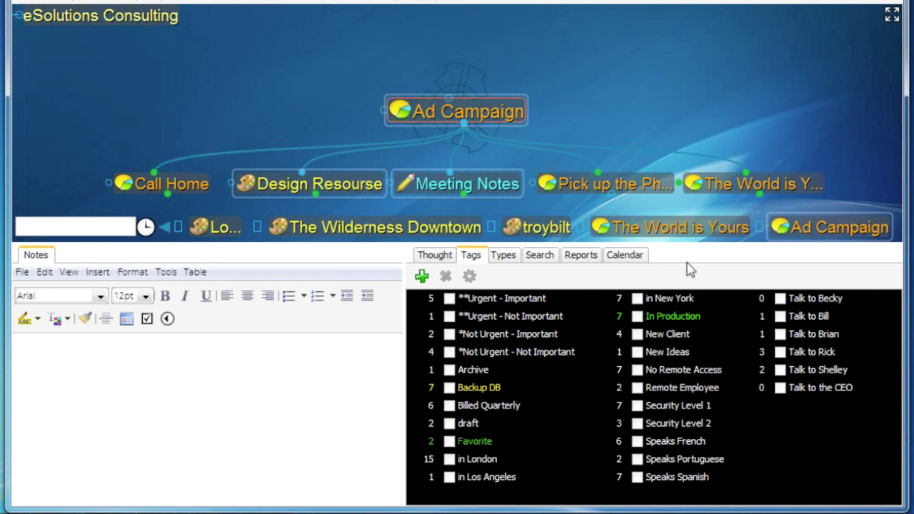
- Centre The World is Yours, enlarge the map area, and inspect its **Urgent - Important tag
left_click(723, 185)
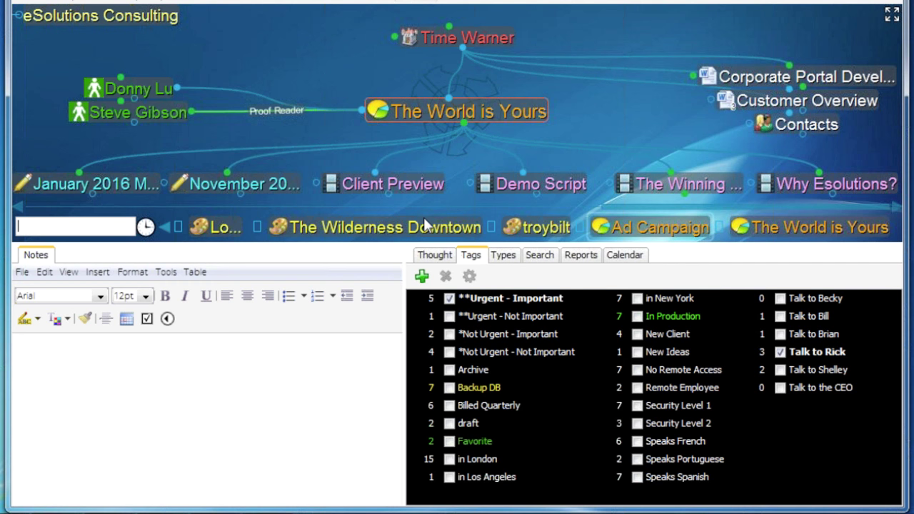
left_click_drag(407, 243, 407, 318)
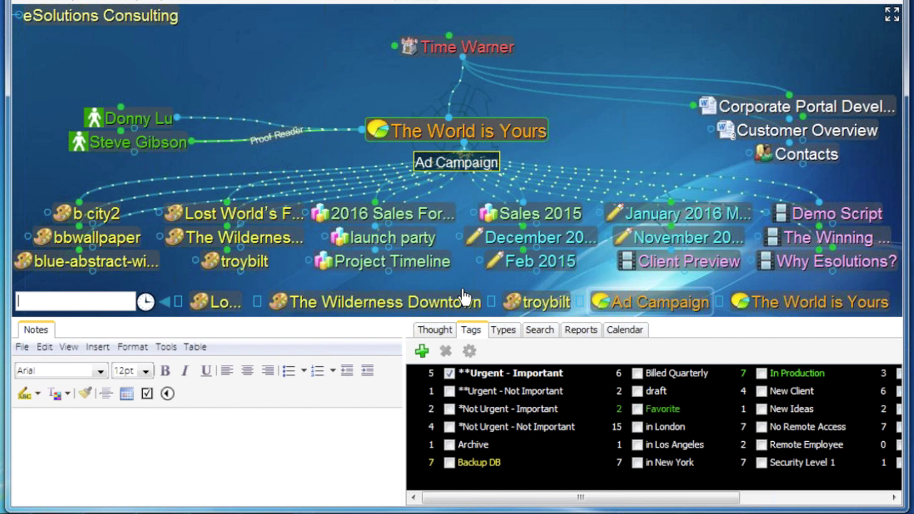
left_click(498, 377)
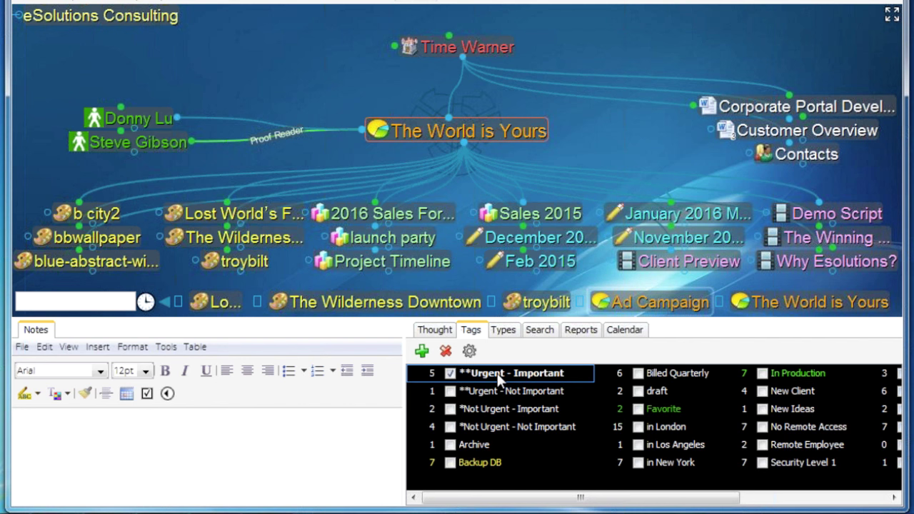
left_click(497, 372)
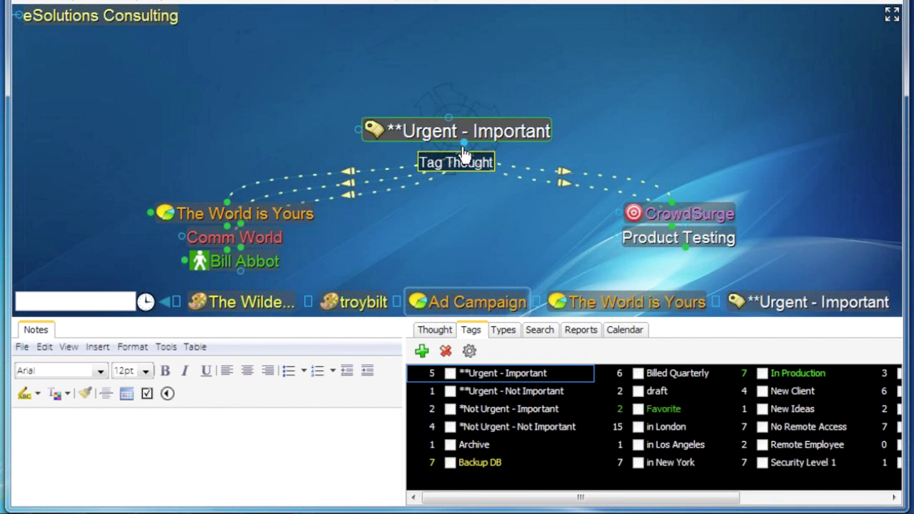
left_click(268, 223)
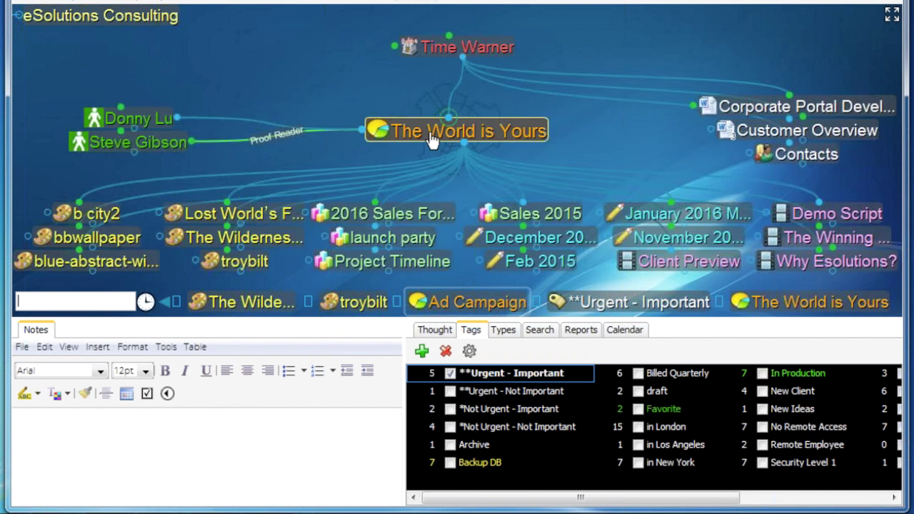
- Create a new tag named 'In Chicago' and apply it to The World is Yours
right_click(450, 132)
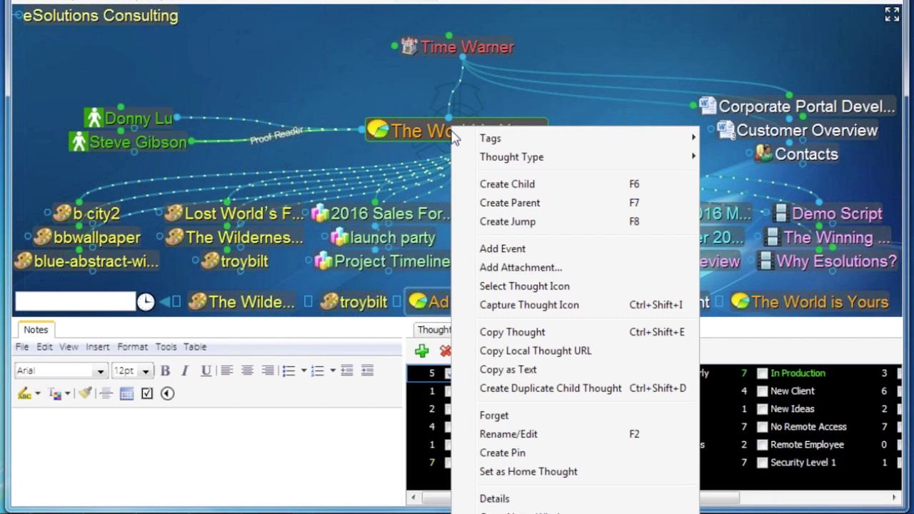
mouse_move(472, 138)
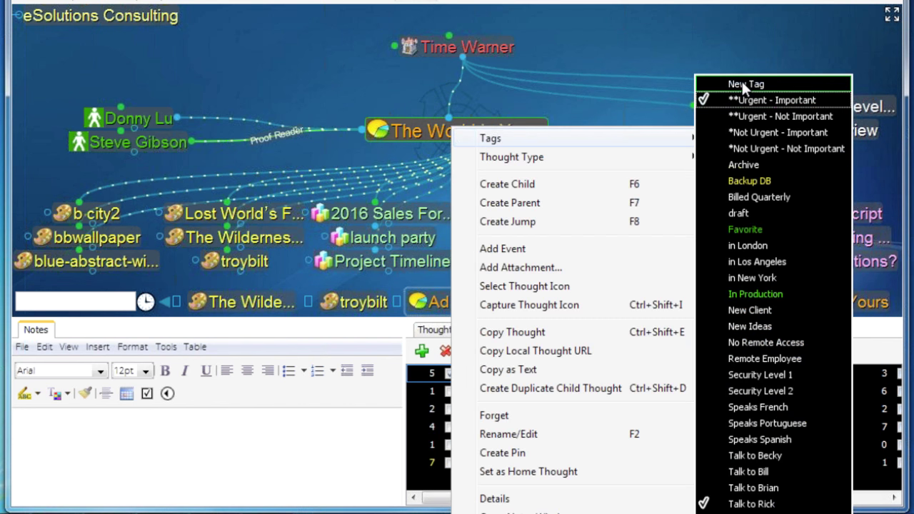
left_click(743, 84)
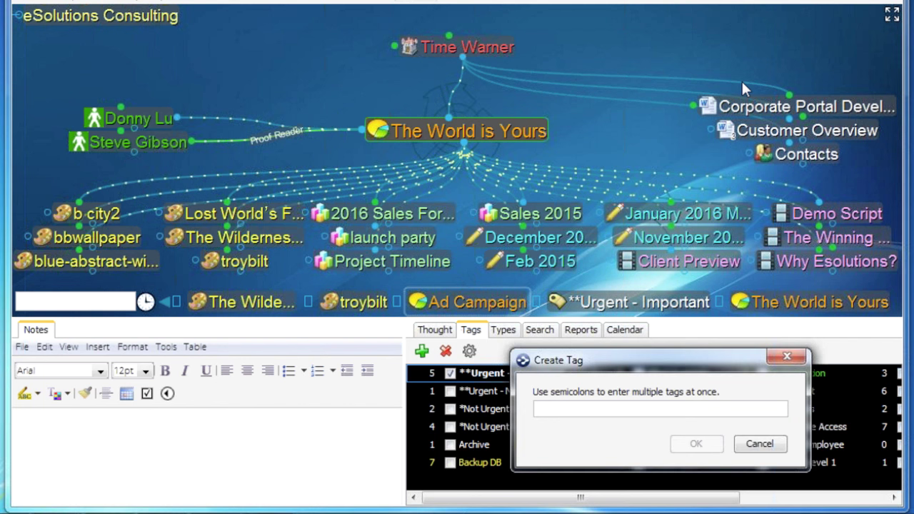
type("In Ch")
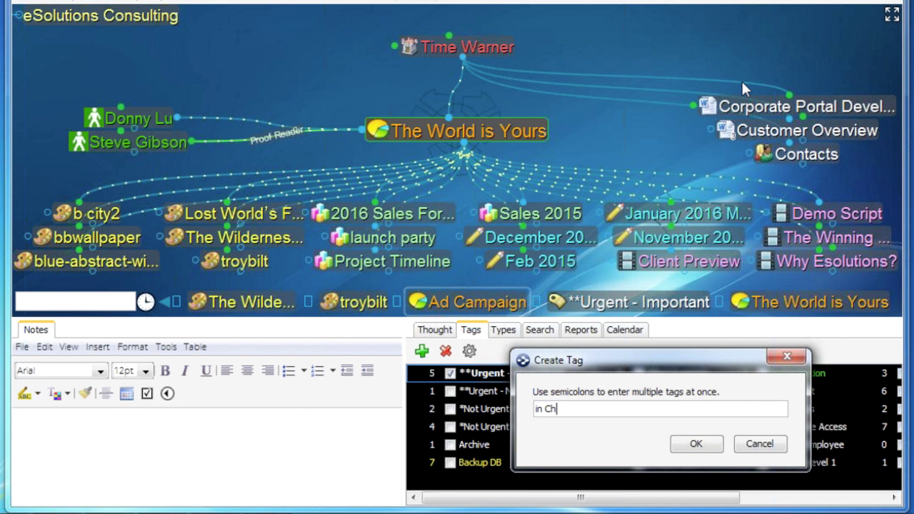
type("icago")
left_click(696, 444)
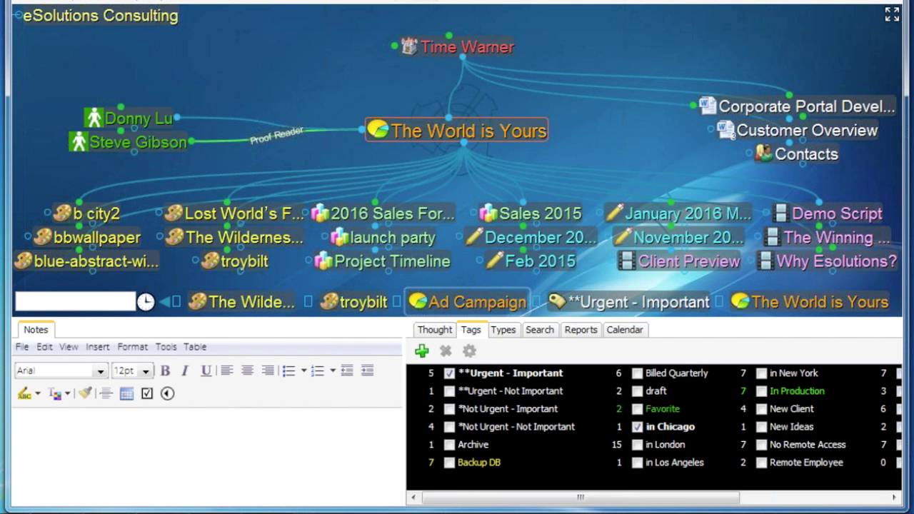
- Search '**', go to the **Urgent - Important tag, then return to The World is Yours
type("*")
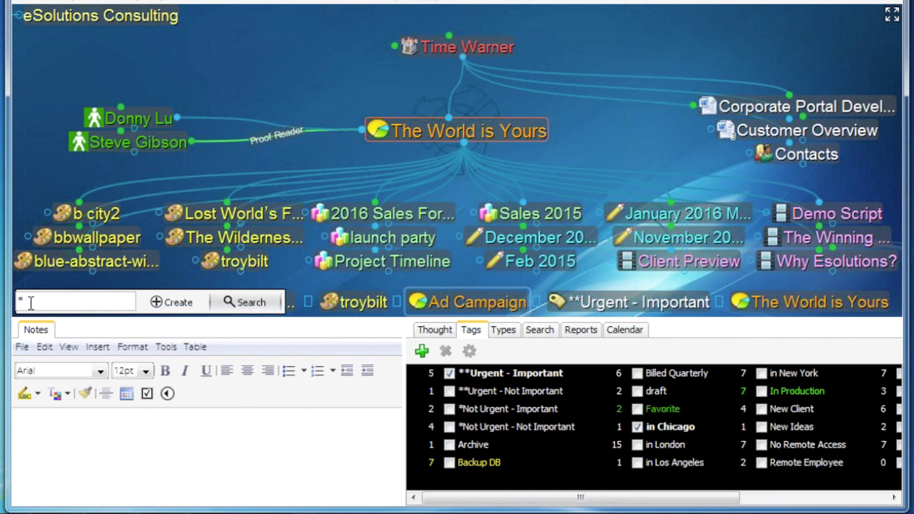
type("*")
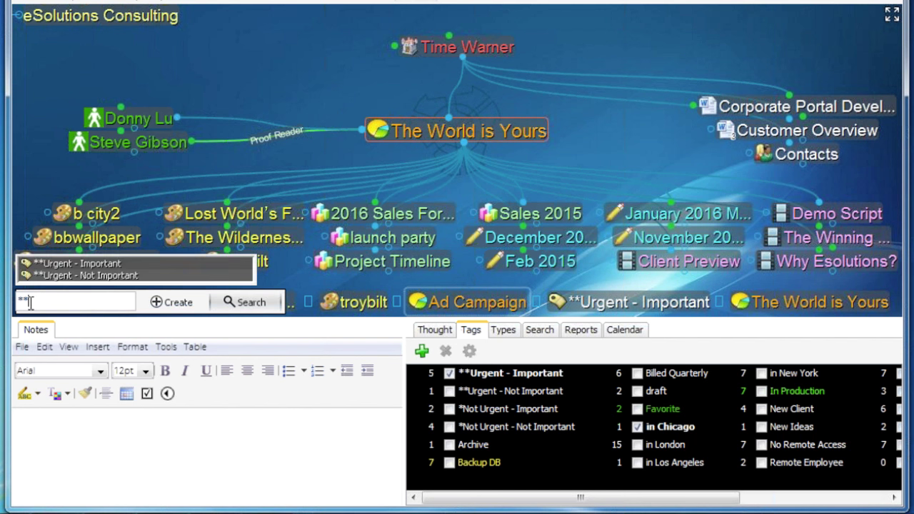
left_click(87, 263)
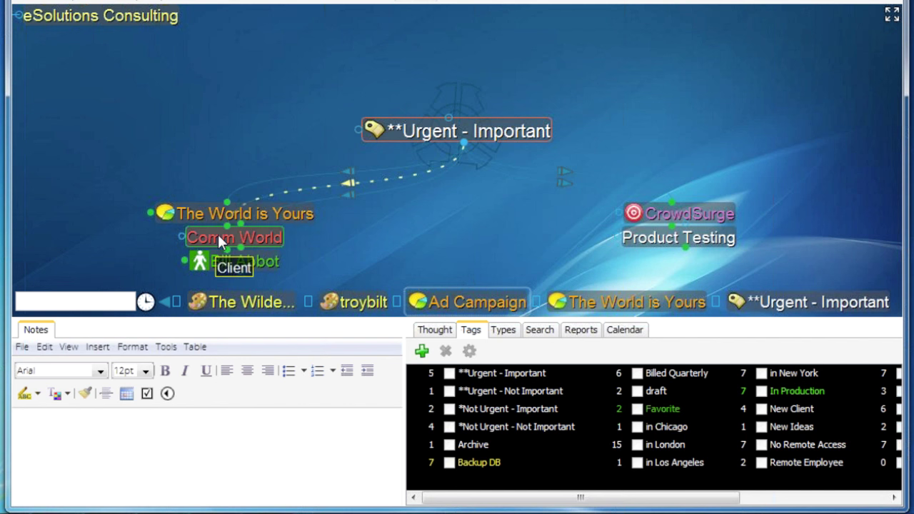
left_click(269, 212)
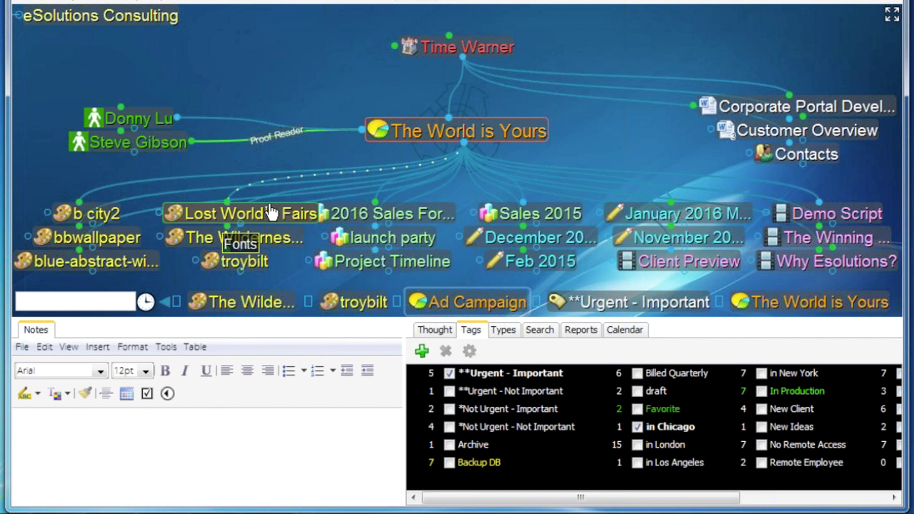
- Uncheck **Urgent - Important and check **Urgent - Not Important on The World is Yours
left_click(449, 373)
left_click(450, 391)
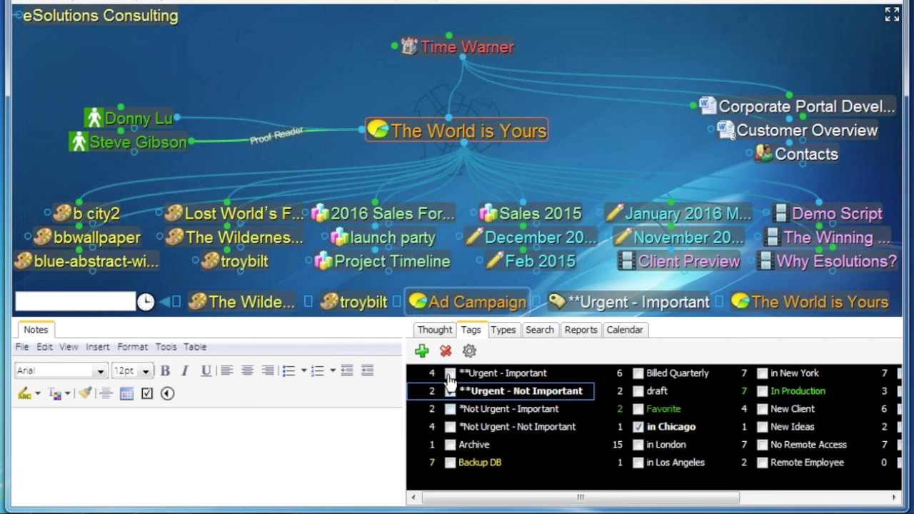
left_click(450, 391)
- Enable Hide tag hints on the Brain tab of Preferences, opened from the Alt+T menu
key("alt+t")
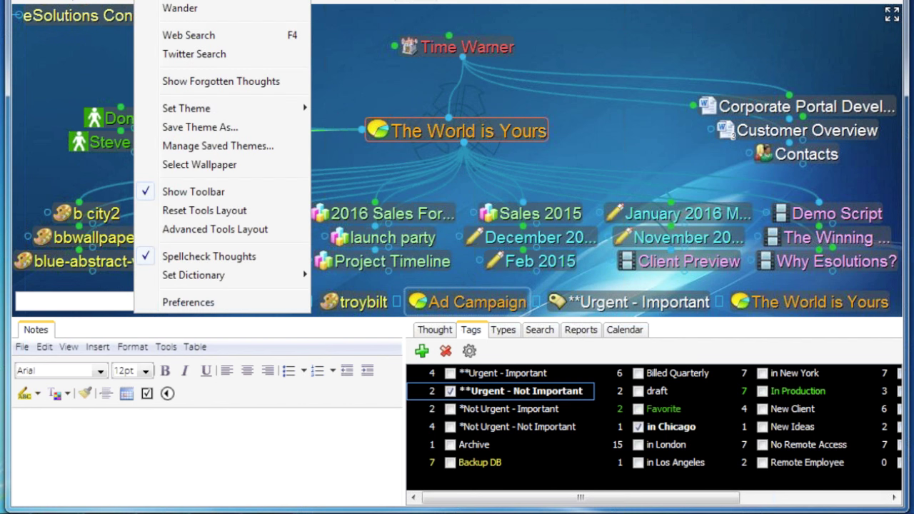
left_click(188, 303)
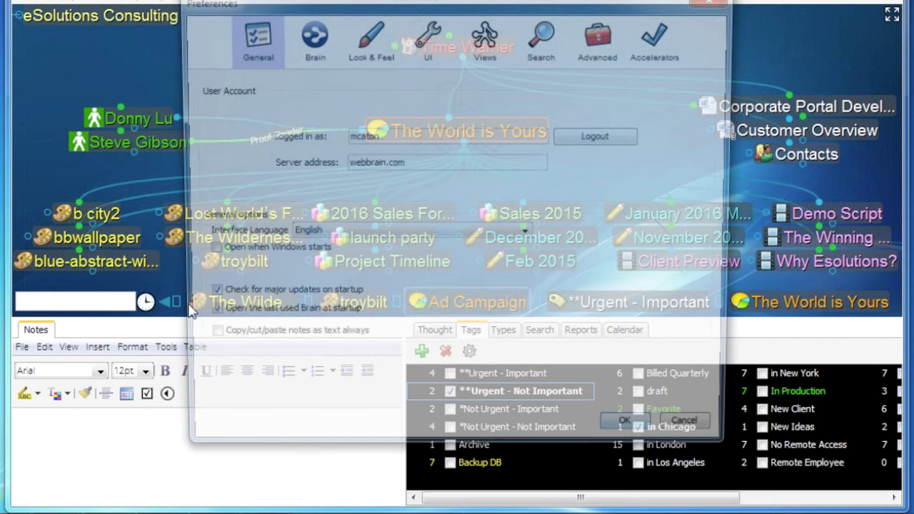
left_click(315, 41)
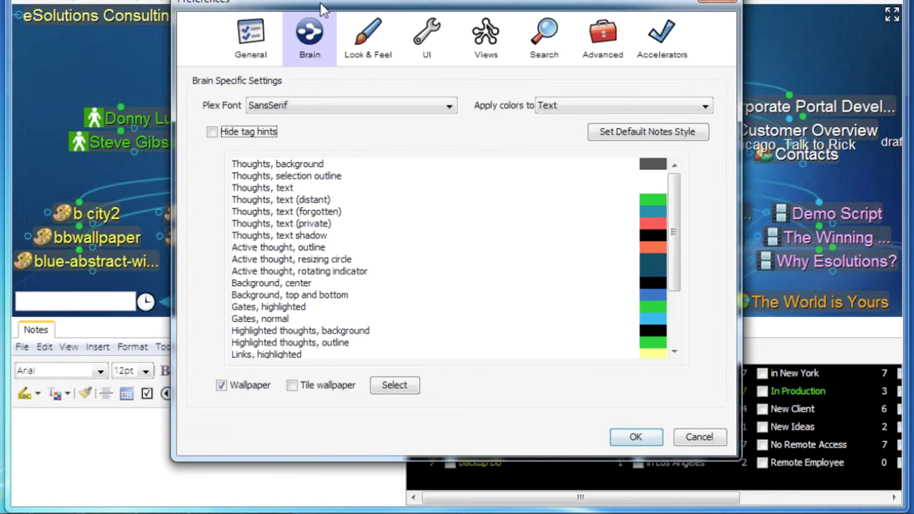
left_click_drag(321, 9, 324, 29)
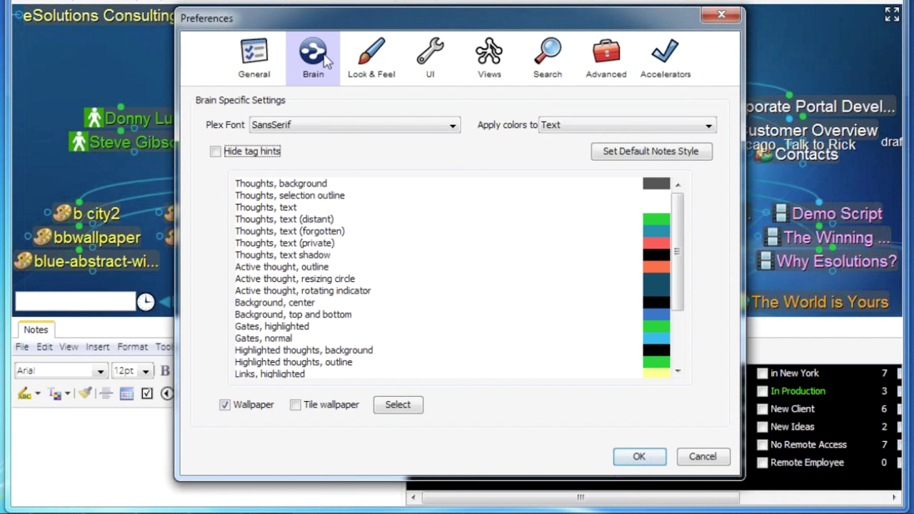
left_click_drag(429, 18, 430, 287)
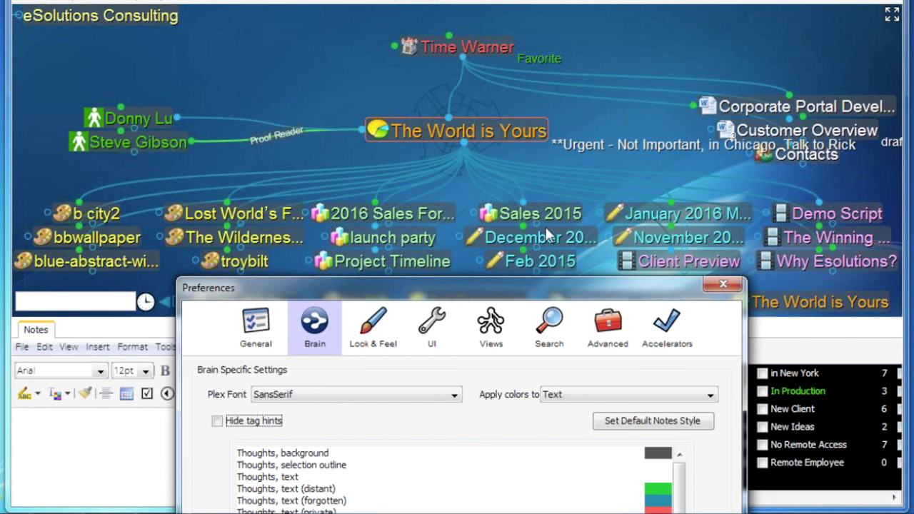
left_click(217, 421)
left_click_drag(354, 281, 149, 16)
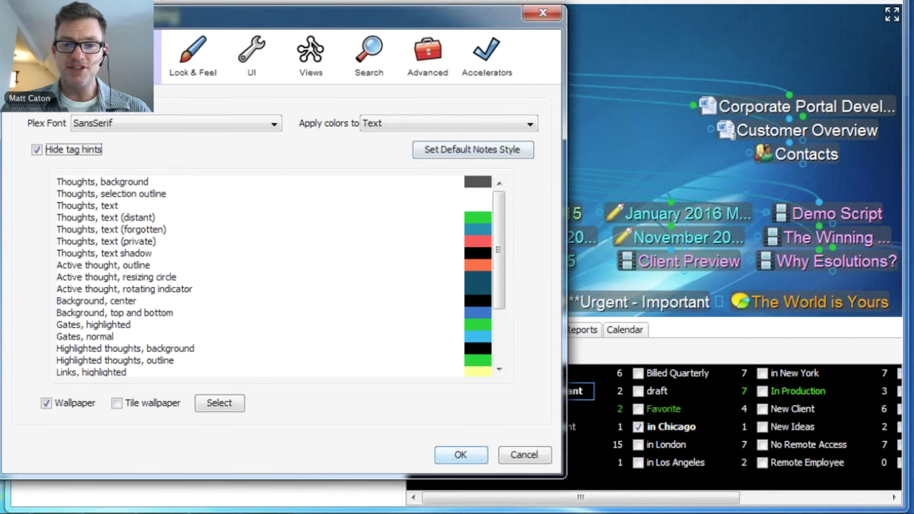
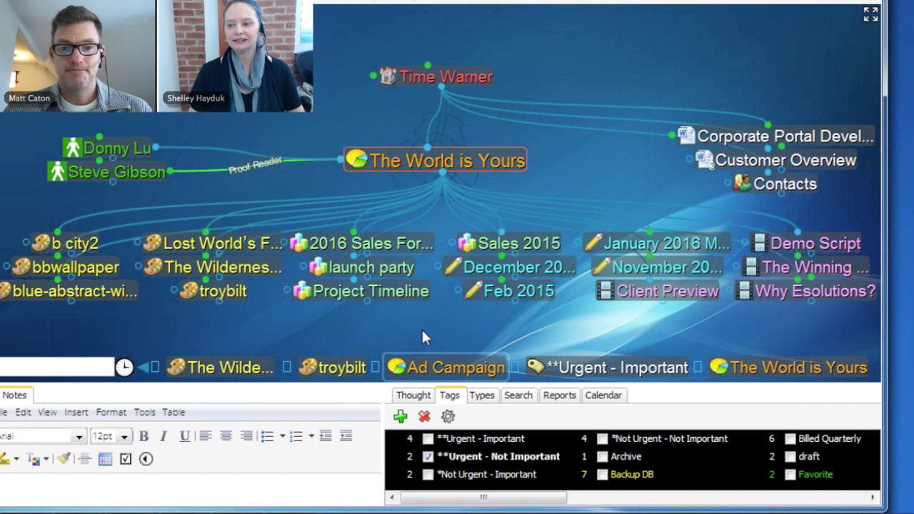
- Search for 'dat' and centre the map on the Databases thought
left_click(90, 370)
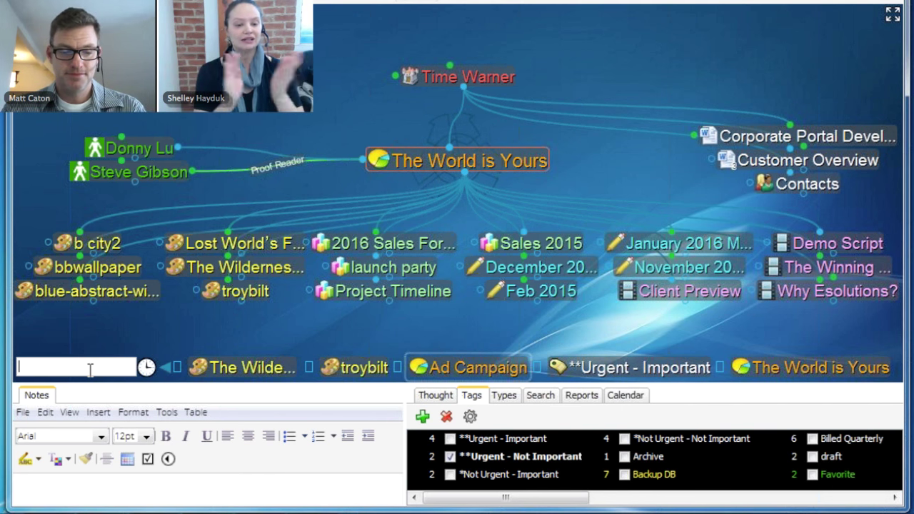
type("dat")
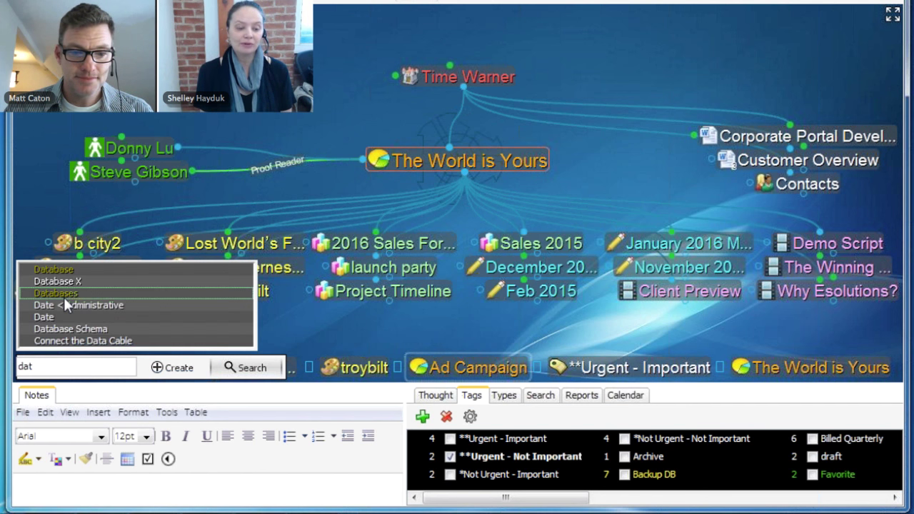
key("Escape")
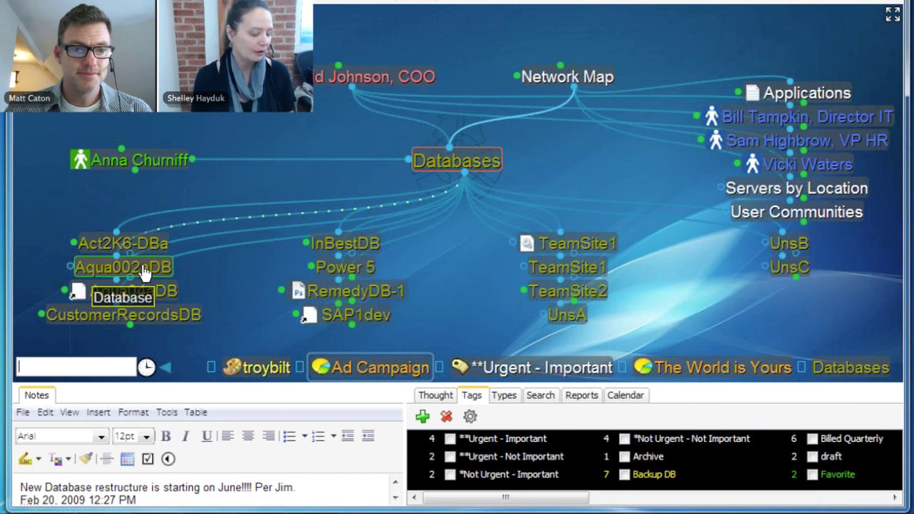
- Turn on tag hints in the Preferences Look & Feel settings so tags appear beside thoughts
right_click(53, 108)
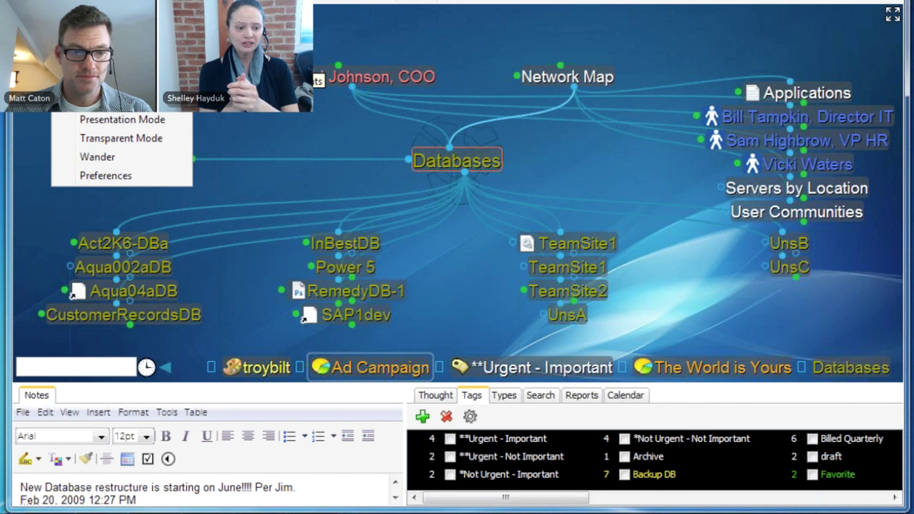
left_click(103, 179)
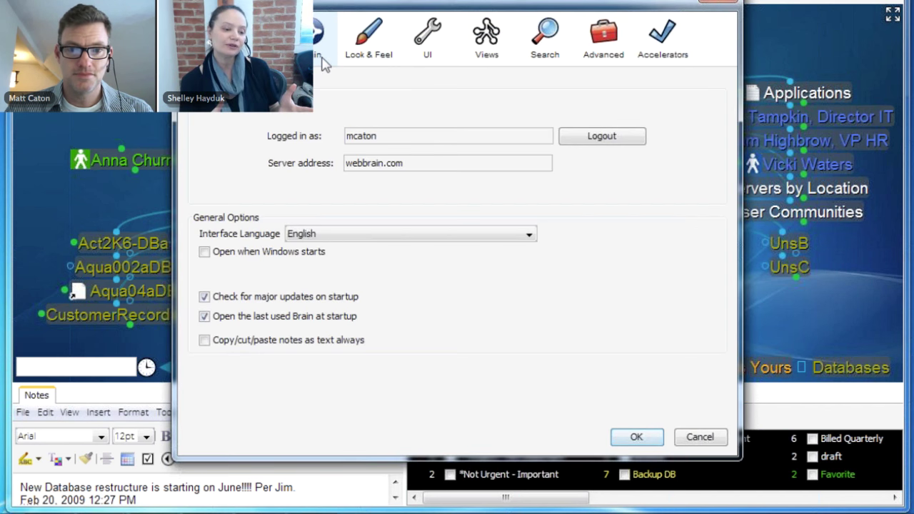
left_click(321, 62)
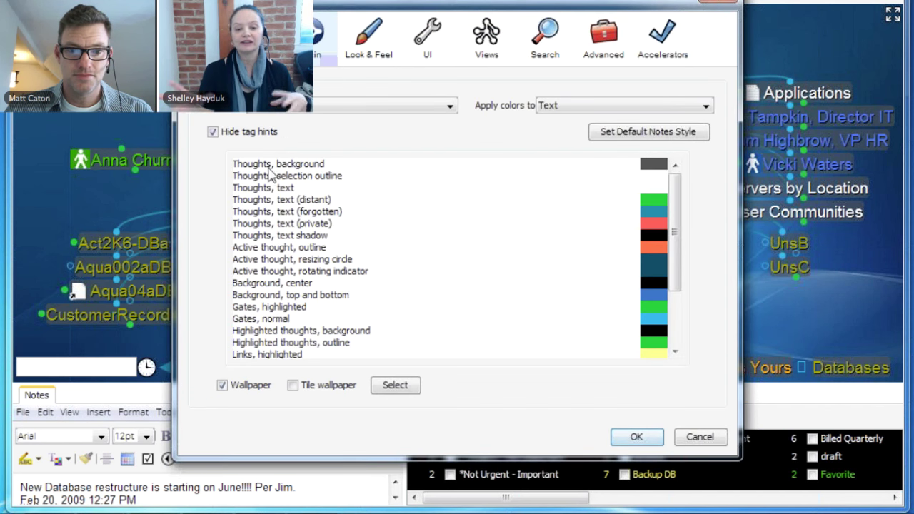
left_click(647, 438)
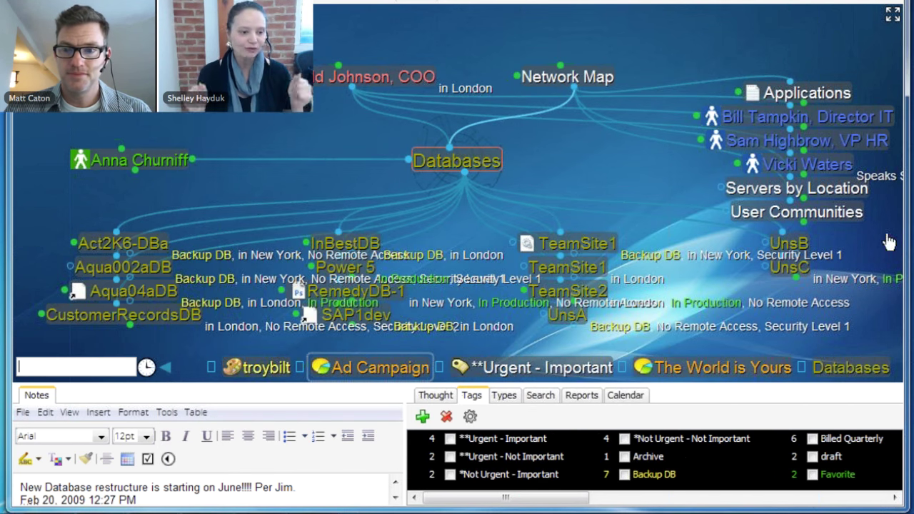
- Maximise the Databases map to fill the window, hiding the notes and tags panels
left_click(892, 14)
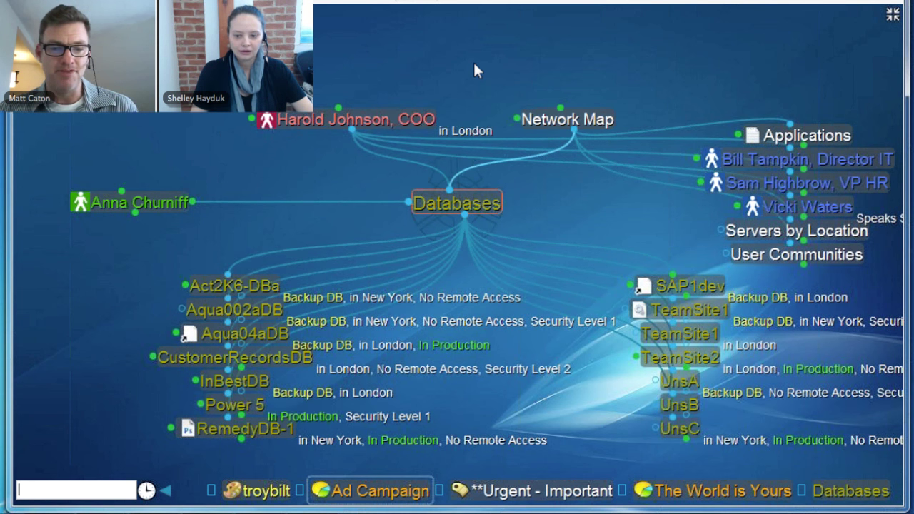
left_click_drag(474, 65, 477, 47)
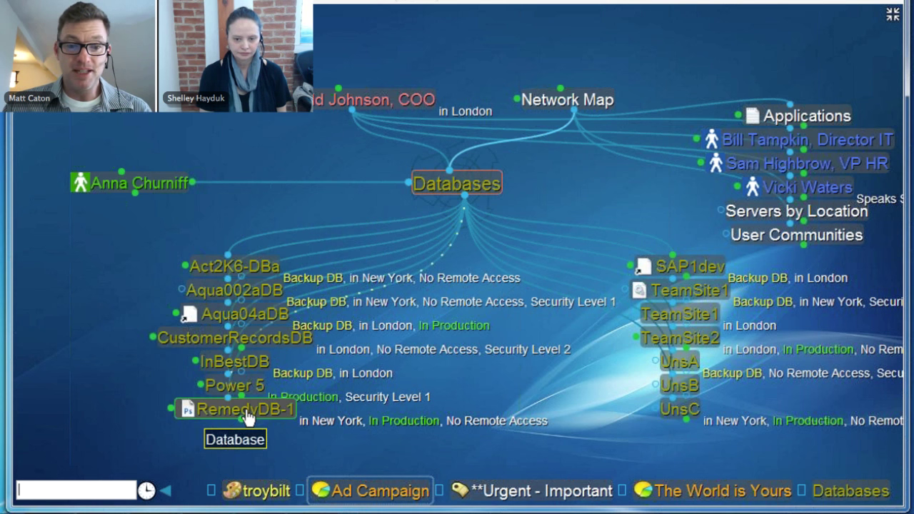
- Browse through Aqua04aDB, RemedyDB-1 and Remedy, ending with RemedyDB-1 as the central thought
left_click(261, 320)
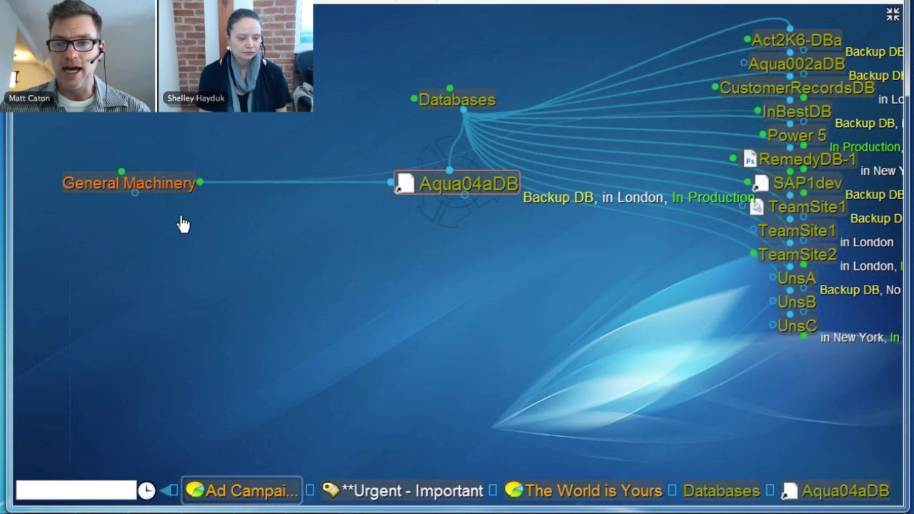
left_click(819, 170)
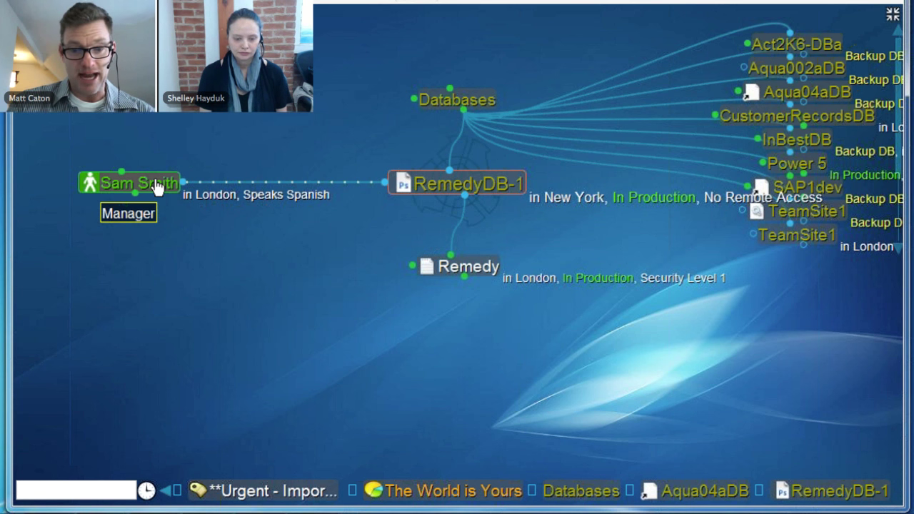
left_click(462, 258)
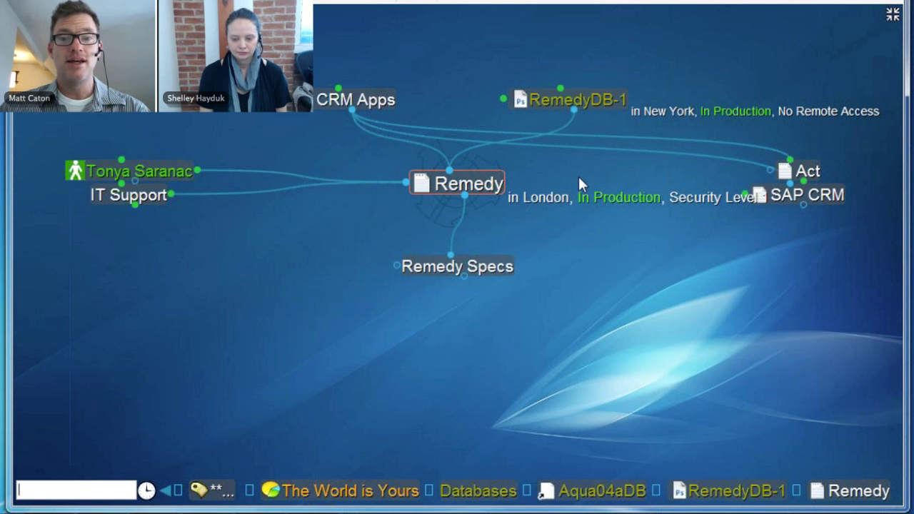
left_click(579, 104)
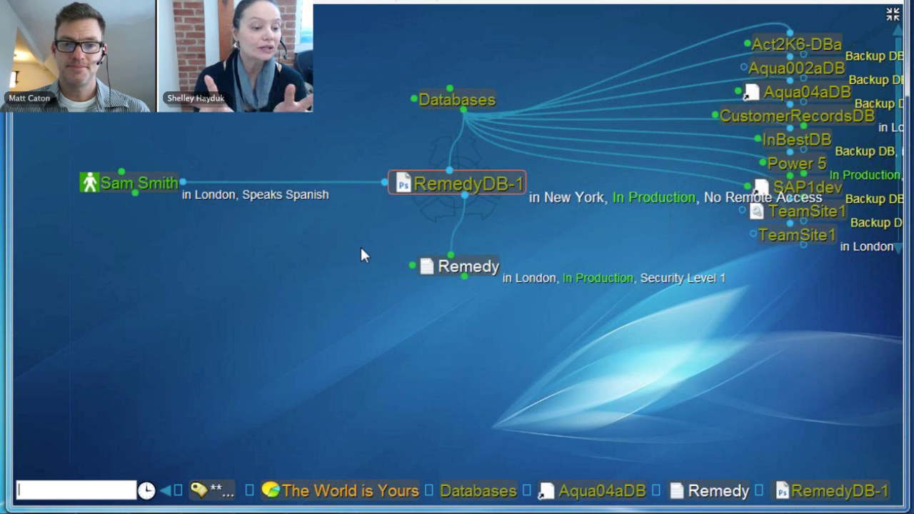
- Create a child thought 'Start Screen' under RemedyDB-1 and centre the map on it
left_click_drag(466, 195, 558, 321)
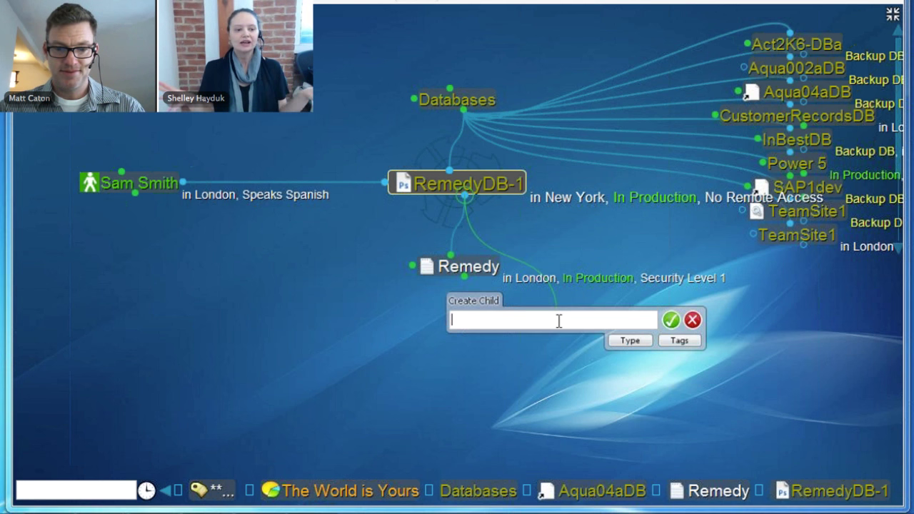
type("Start Screen")
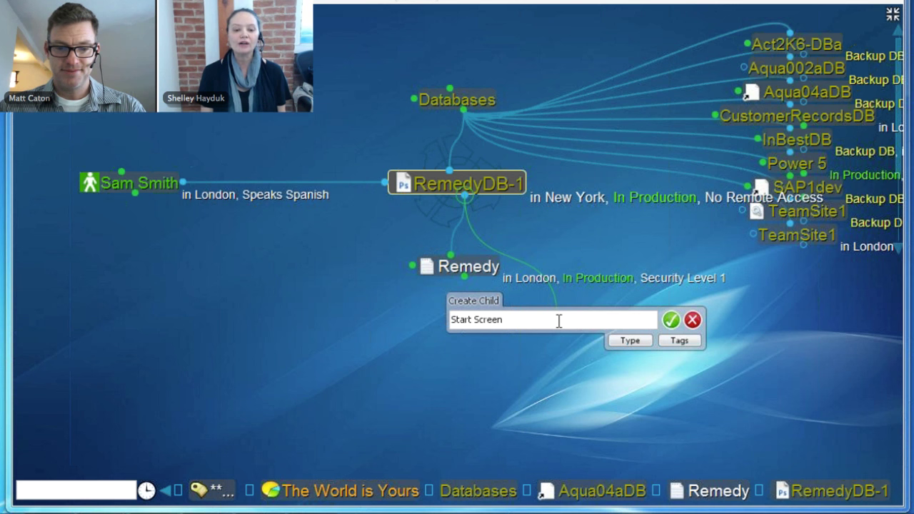
key("Escape")
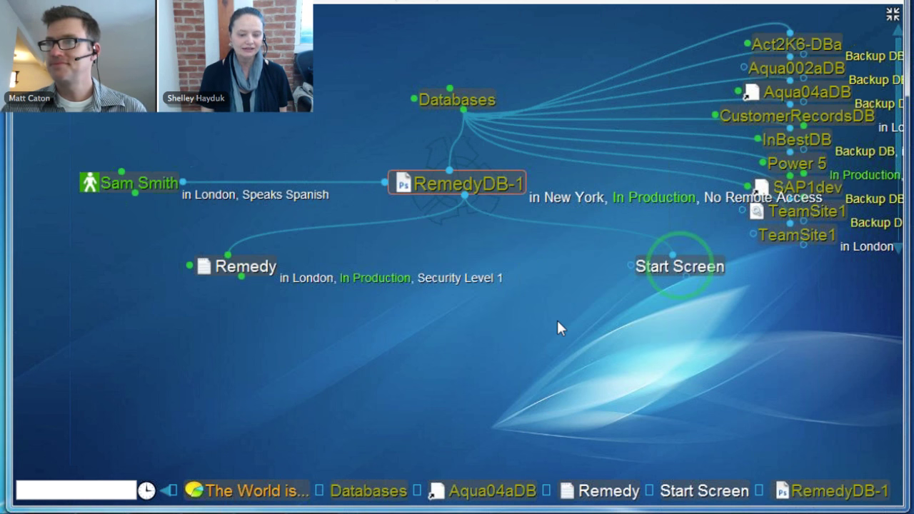
left_click(677, 267)
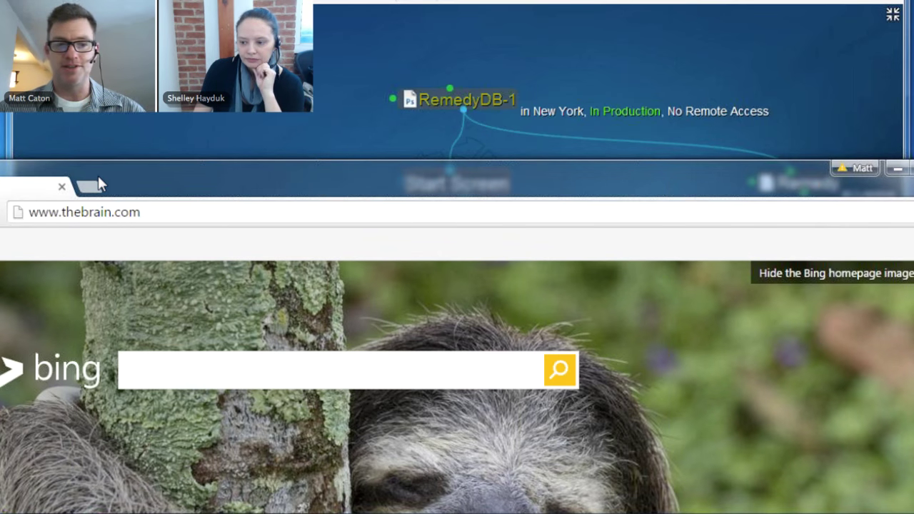
- Bring TheBrain's Start Screen map back in front of the Chrome window
left_click(393, 178)
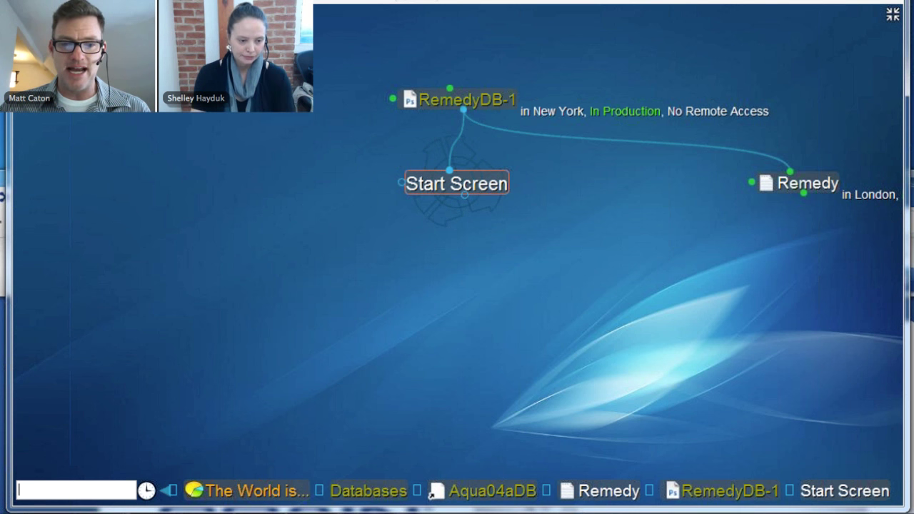
- Start Capture Thought Icon for Start Screen, with the thebrain.com page ready to capture from
key("alt+Tab")
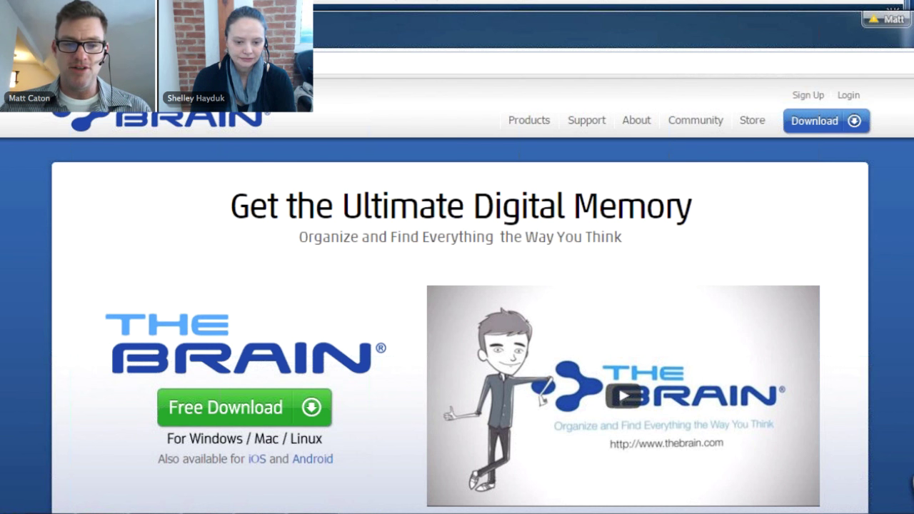
key("alt+Tab")
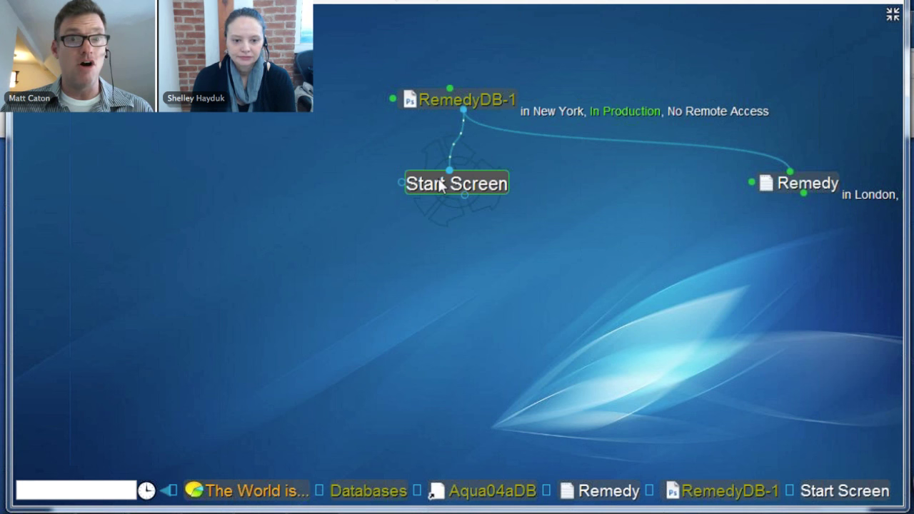
right_click(440, 185)
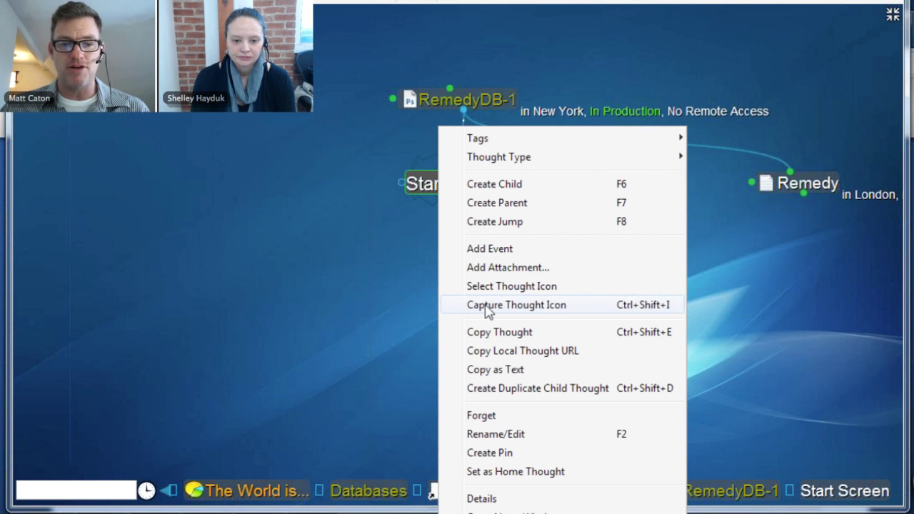
left_click(484, 309)
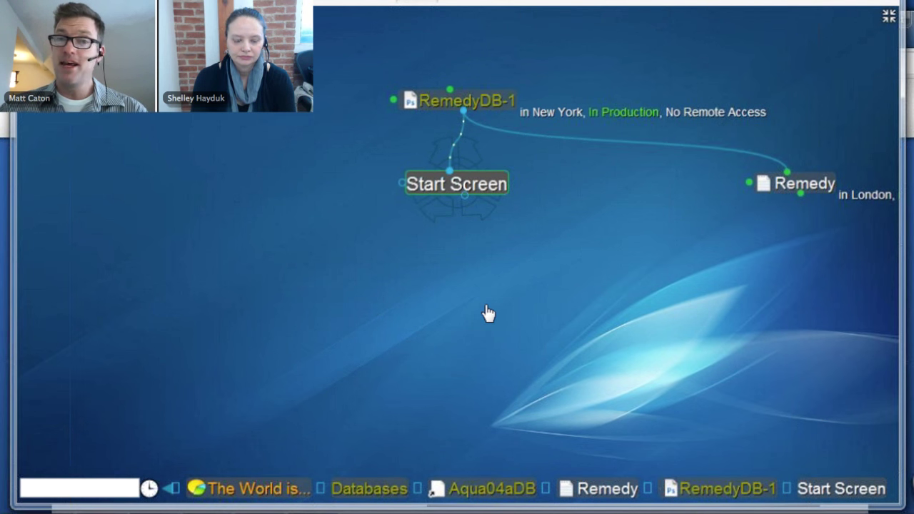
key("alt+Tab")
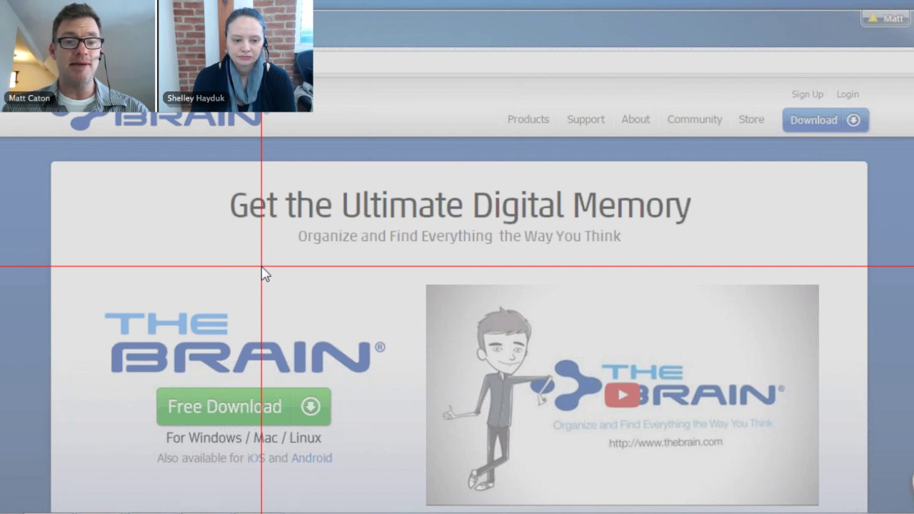
- Capture a region of the thebrain.com page as Start Screen's thought icon
key("alt+Tab")
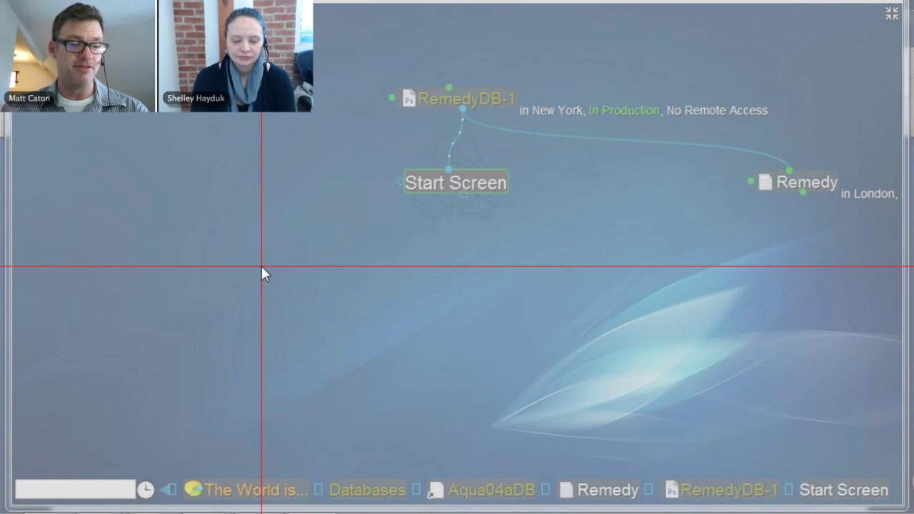
key("alt+Tab")
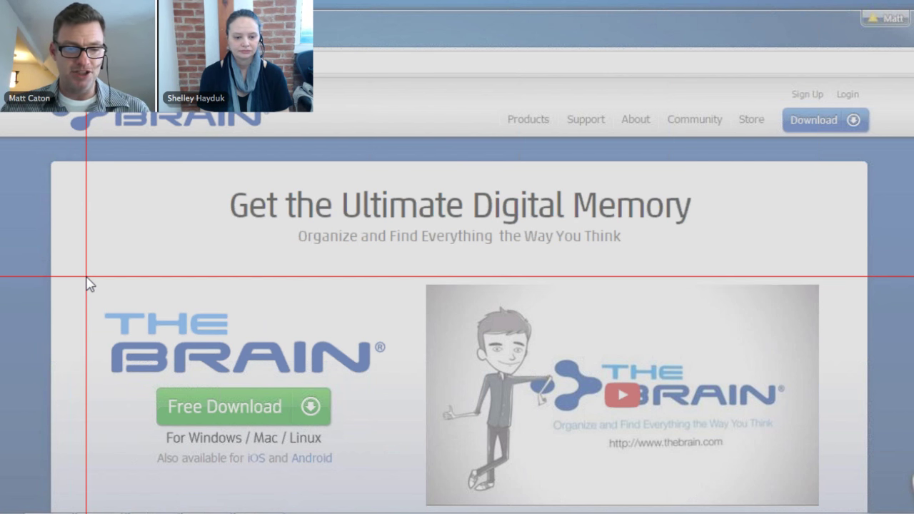
left_click_drag(86, 276, 412, 482)
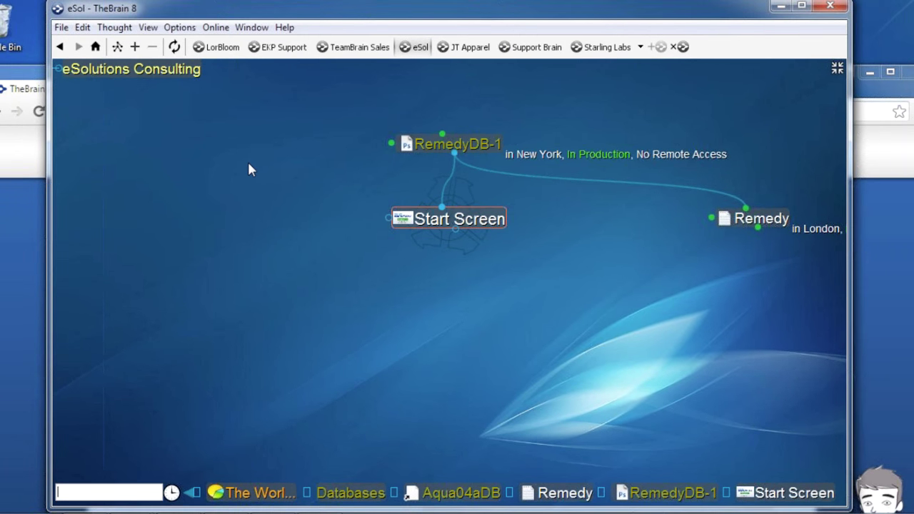
- Open the Brain tab of Preferences and bring up the Select Wallpaper file dialog
left_click(180, 28)
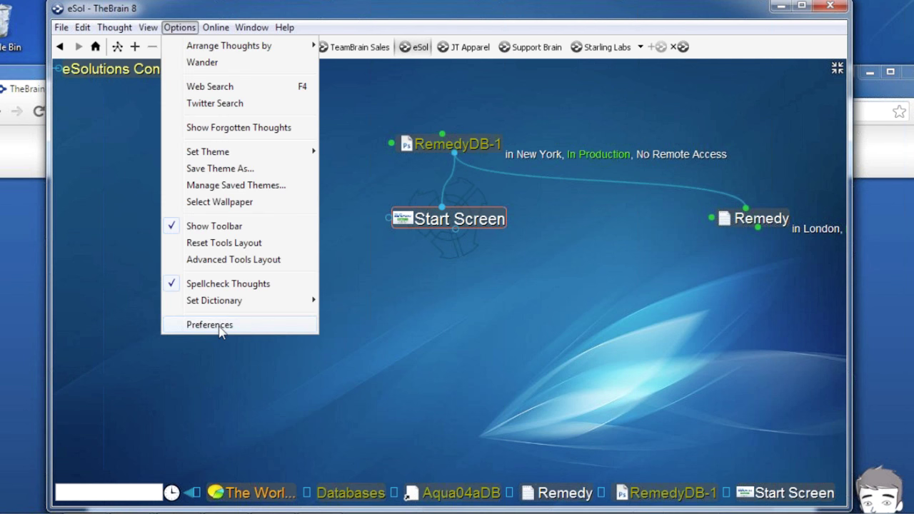
left_click(210, 325)
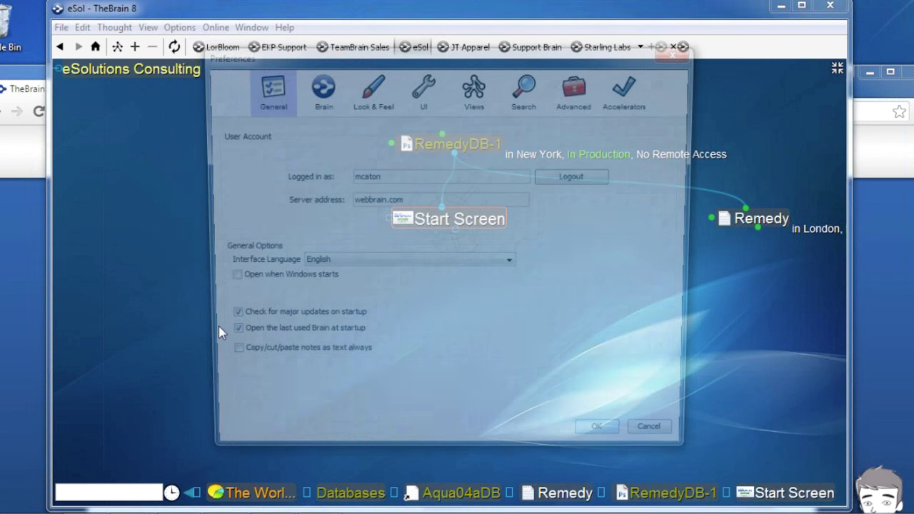
left_click(321, 102)
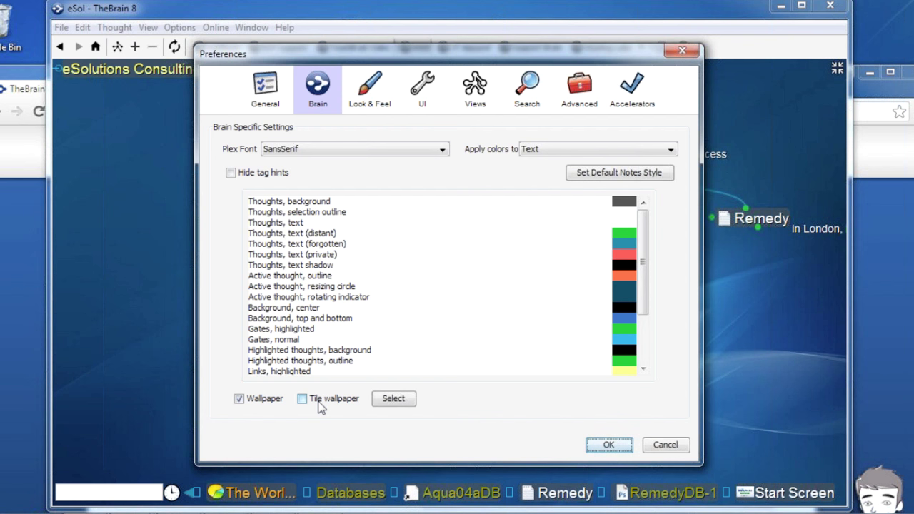
left_click(397, 401)
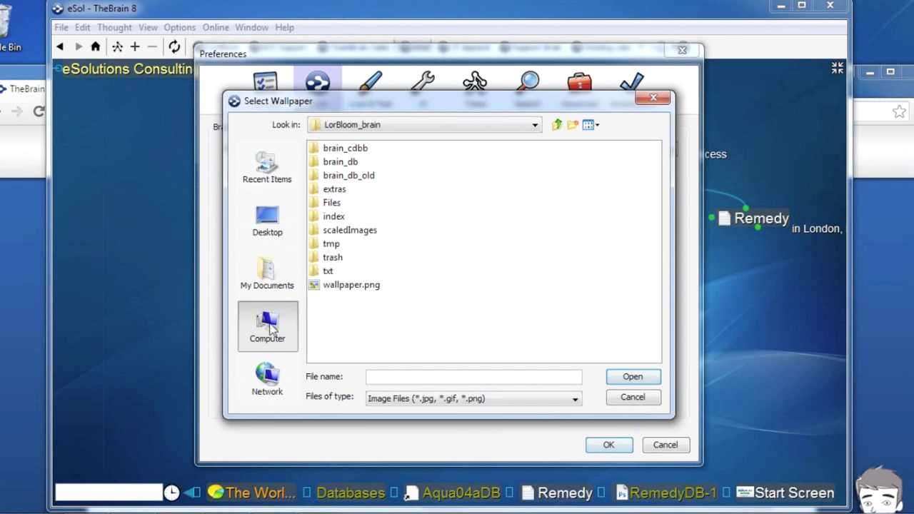
- Set the brain wallpaper to C:\wallpaper\b city2.jpg and confirm Preferences with OK
left_click(267, 328)
double_click(351, 150)
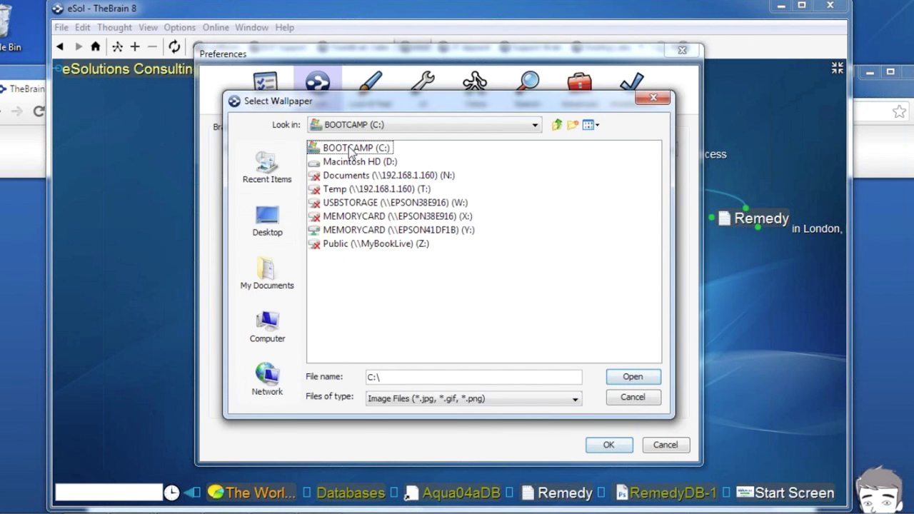
left_click(642, 203)
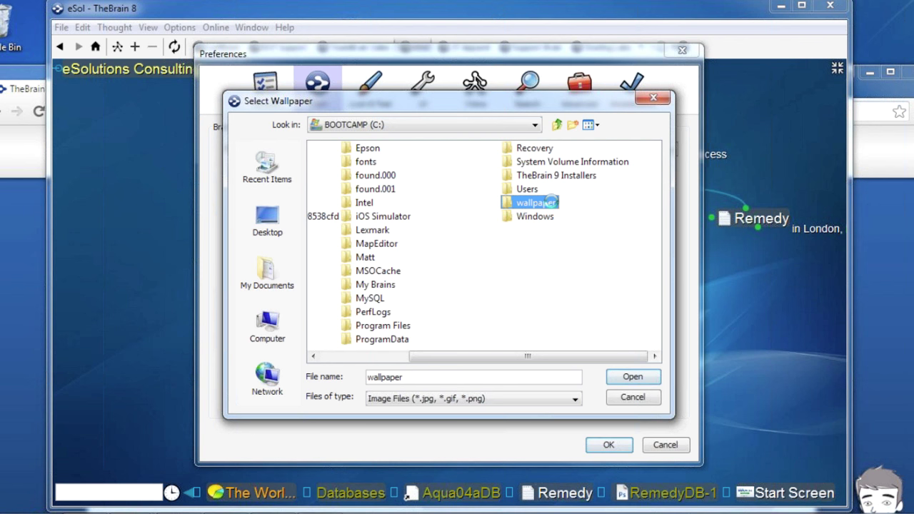
double_click(553, 207)
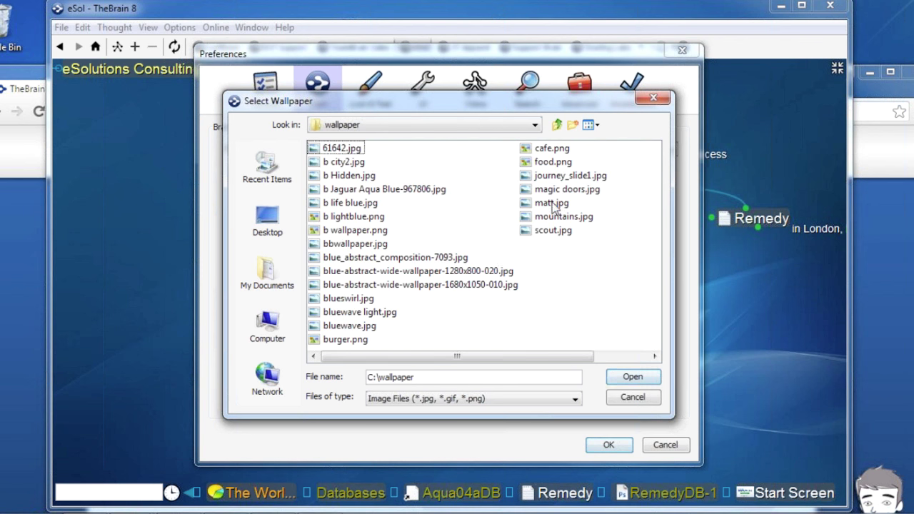
left_click(345, 164)
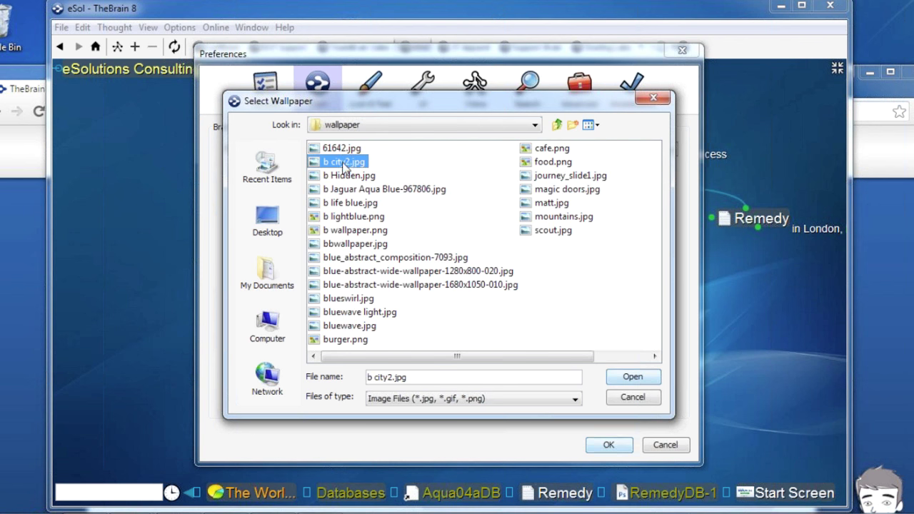
left_click(632, 376)
left_click(606, 445)
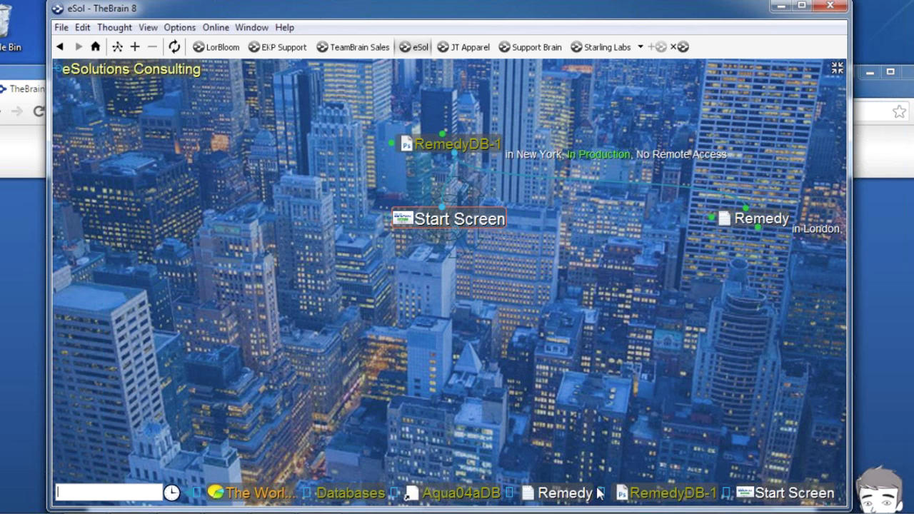
- Centre the map on RemedyDB-1 and set the Brain preference 'Links, normal' colour to yellow
left_click(477, 152)
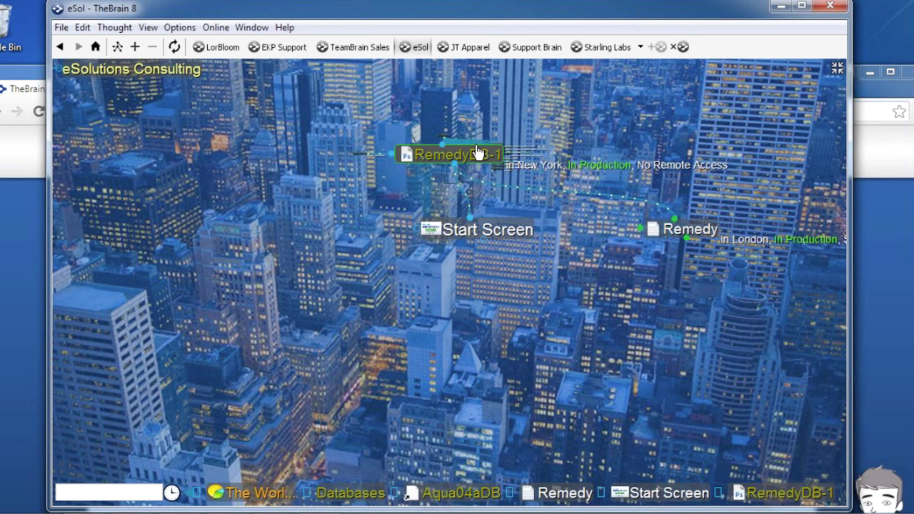
left_click(179, 27)
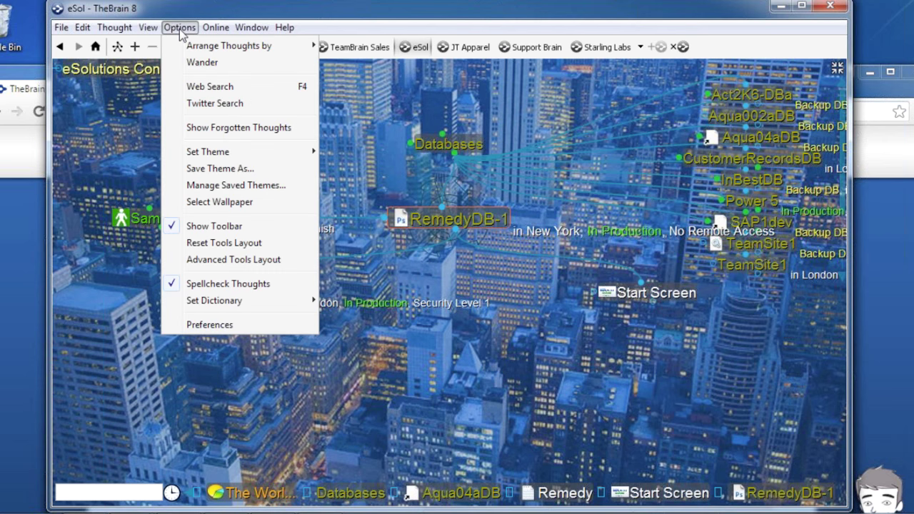
left_click(210, 325)
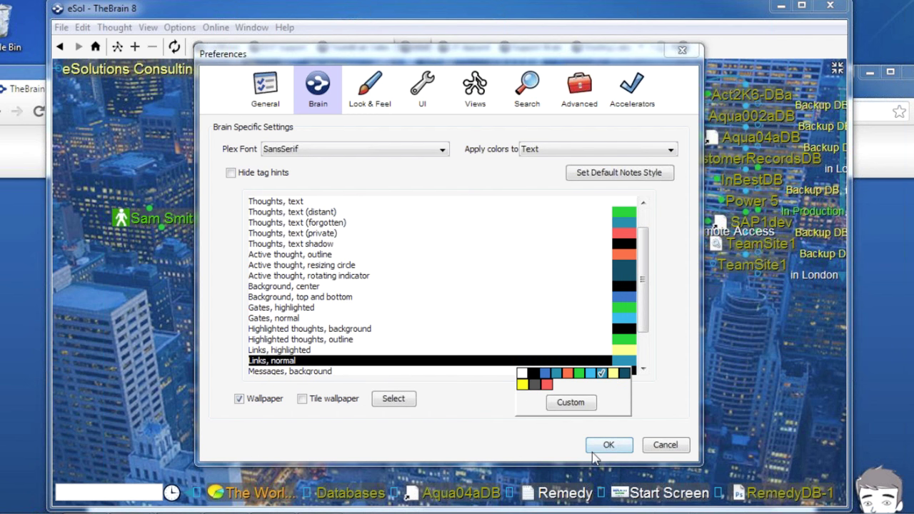
left_click(606, 446)
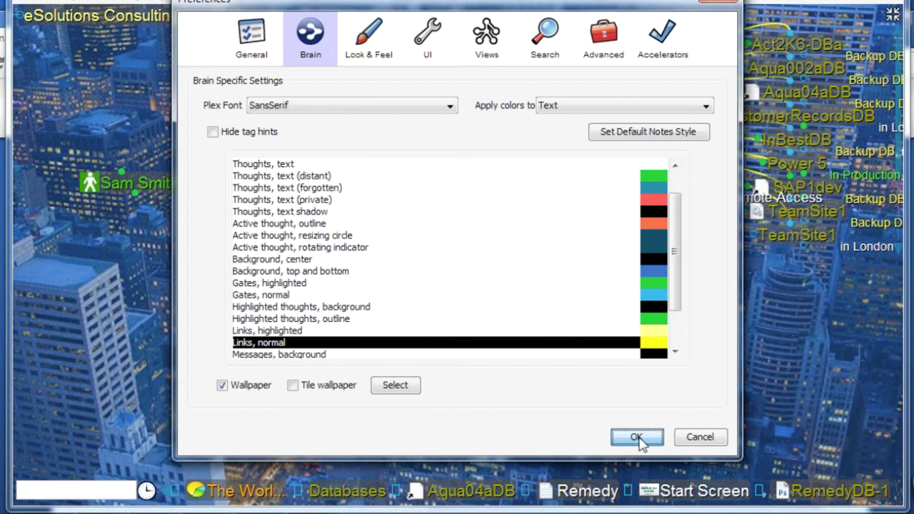
left_click(638, 439)
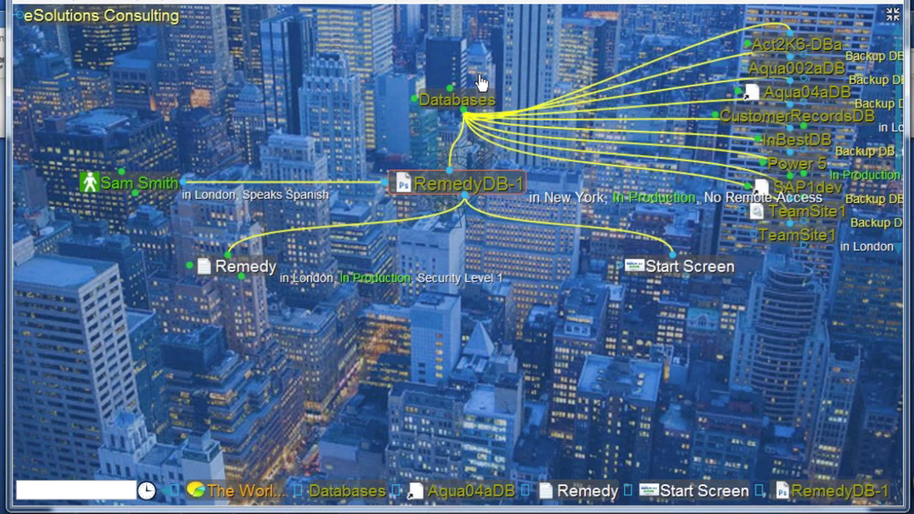
- Centre on Network Map and set link thickness to 5.0 in Look & Feel preferences
left_click(460, 100)
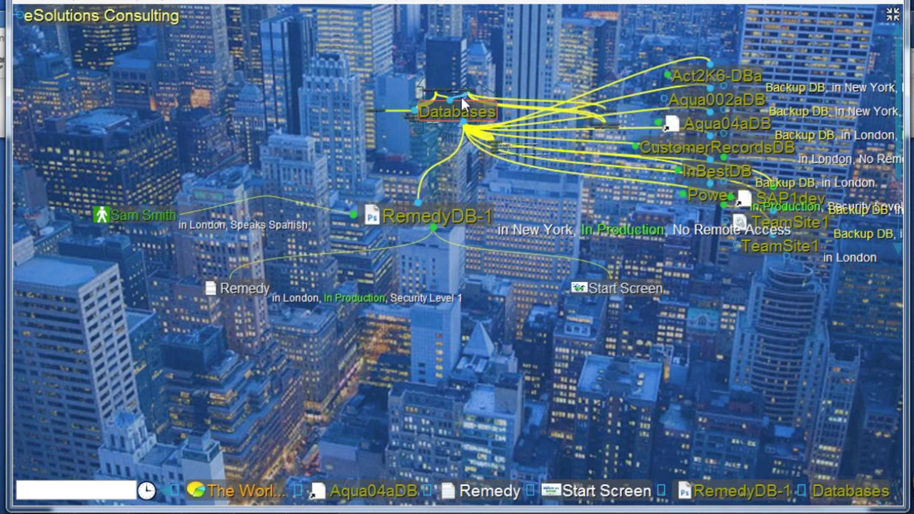
left_click(461, 94)
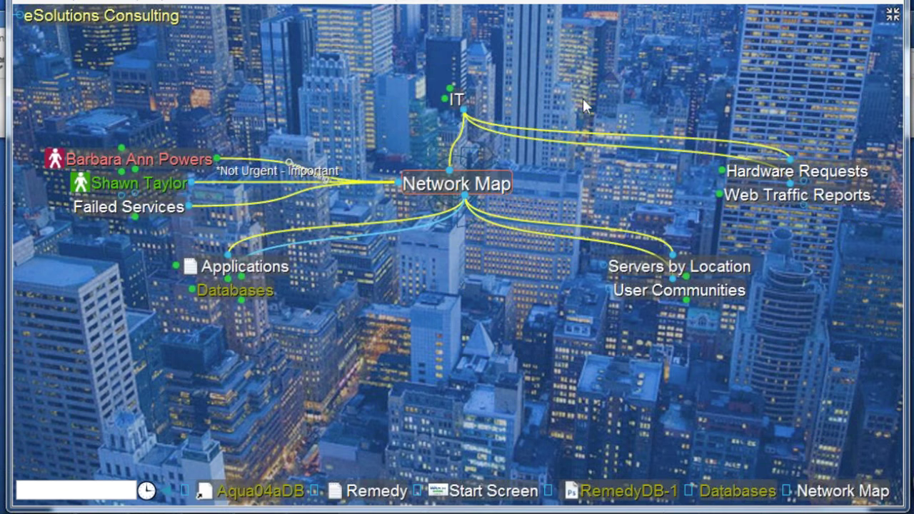
right_click(327, 80)
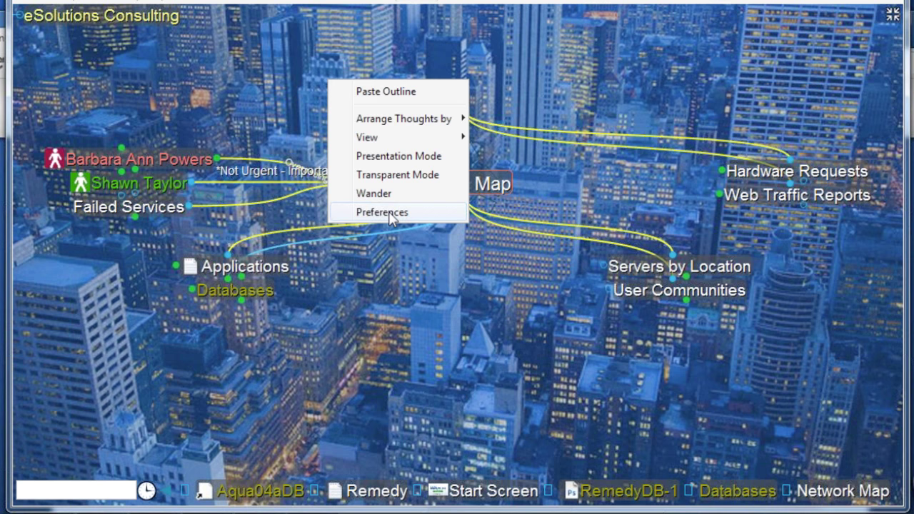
left_click(382, 213)
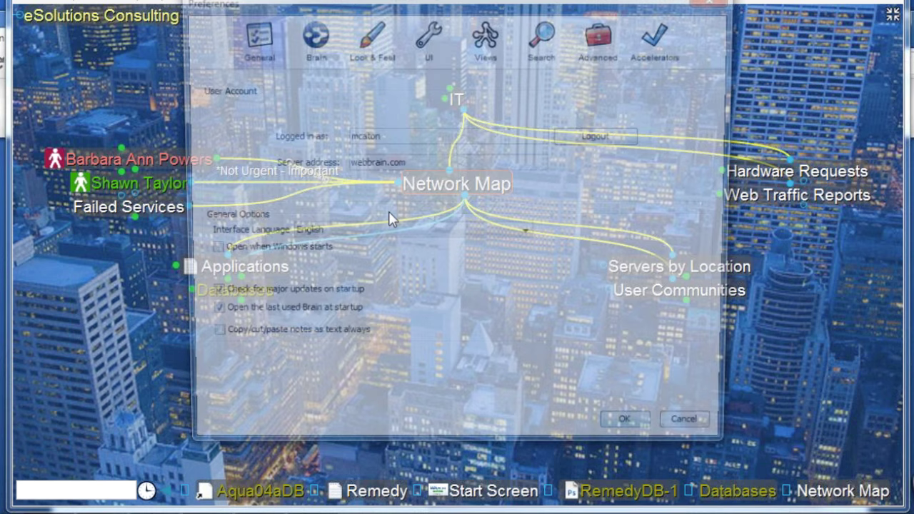
left_click(369, 39)
left_click(422, 348)
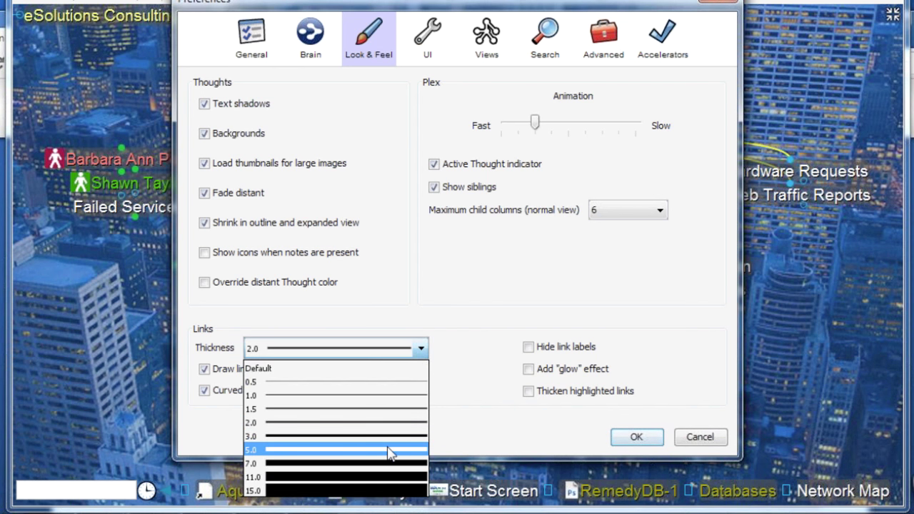
left_click(389, 450)
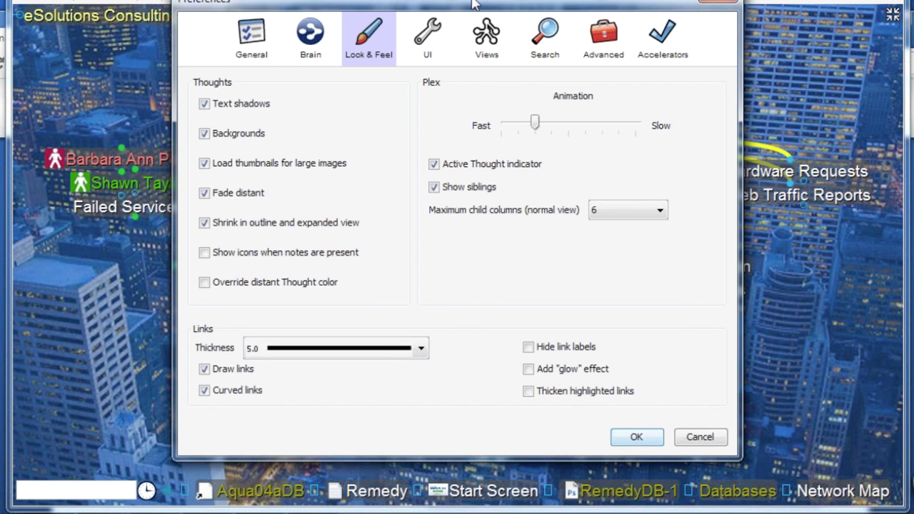
- Turn on the link glow effect, change link thickness to 2.0, and apply the preferences
left_click_drag(472, 4, 377, 13)
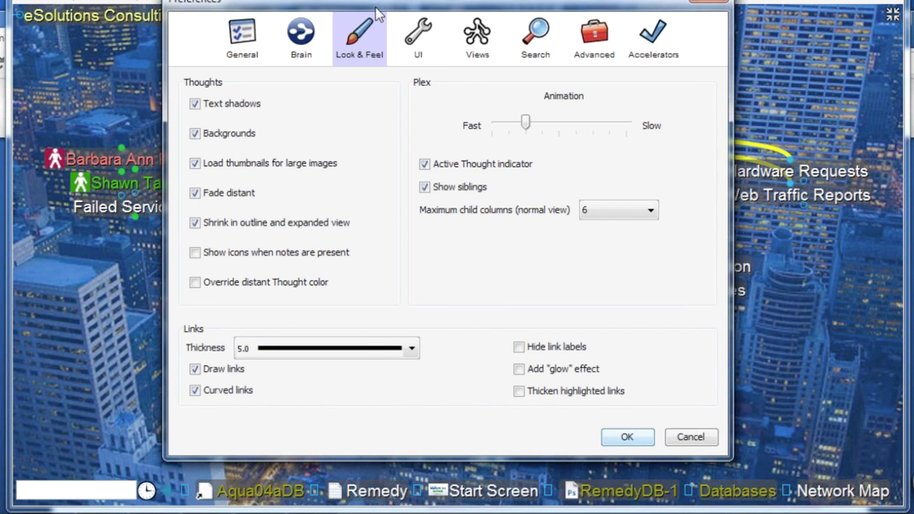
left_click_drag(456, 1, 450, 13)
left_click(507, 380)
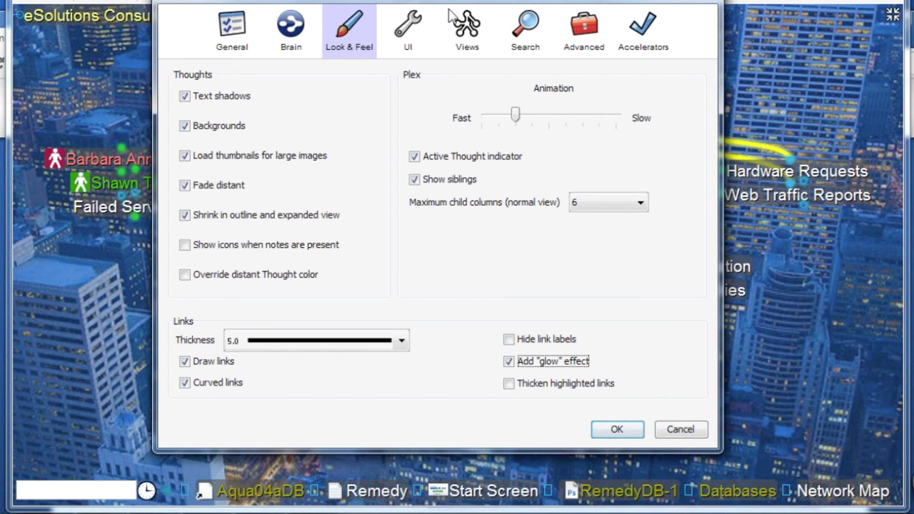
left_click_drag(449, 12, 319, 230)
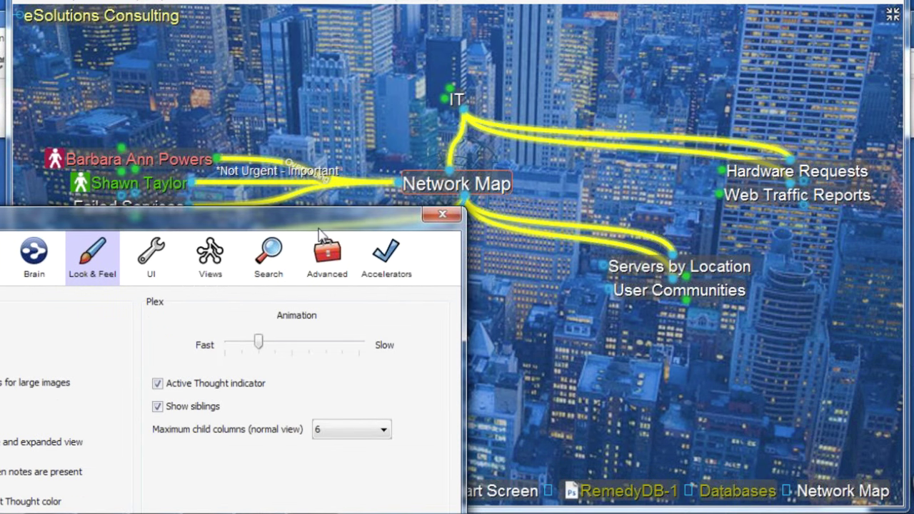
left_click(426, 362)
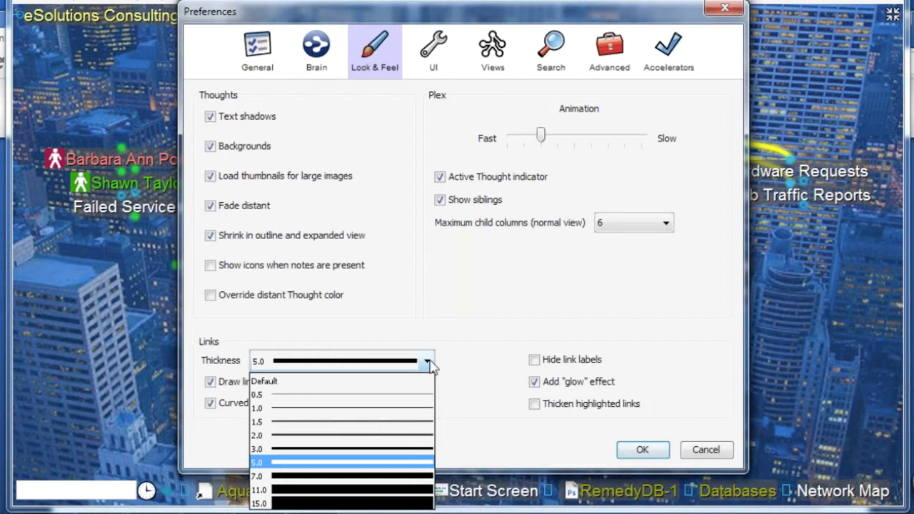
left_click(400, 435)
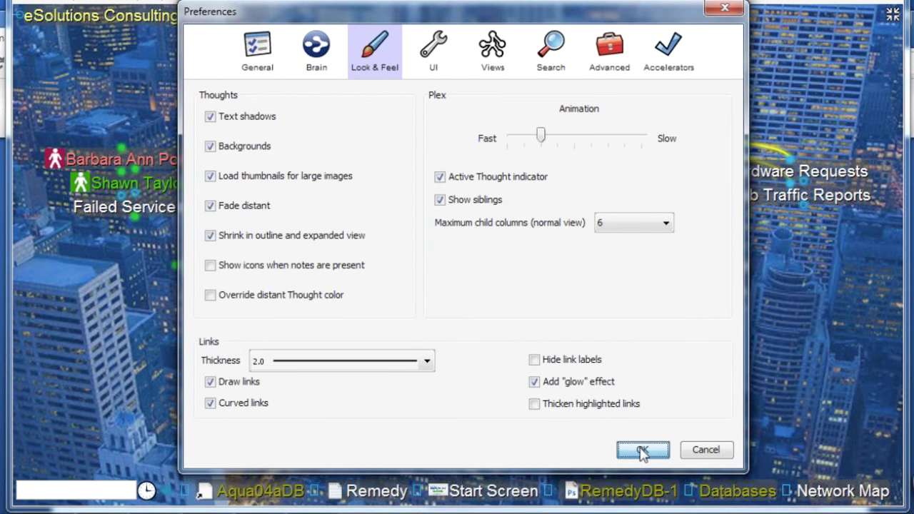
left_click(643, 450)
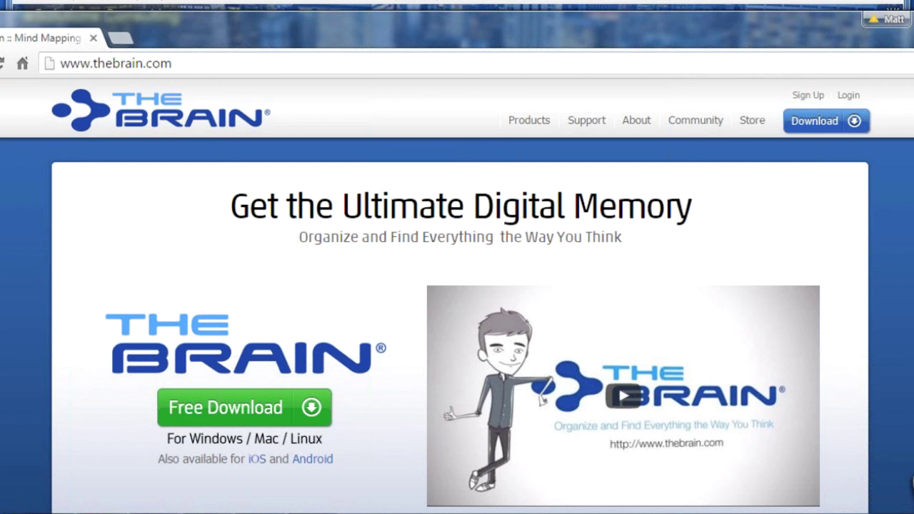
- Scroll thebrain.com down to the Know more, Find anything and Get more done sections
scroll(732, 407, "down", 3)
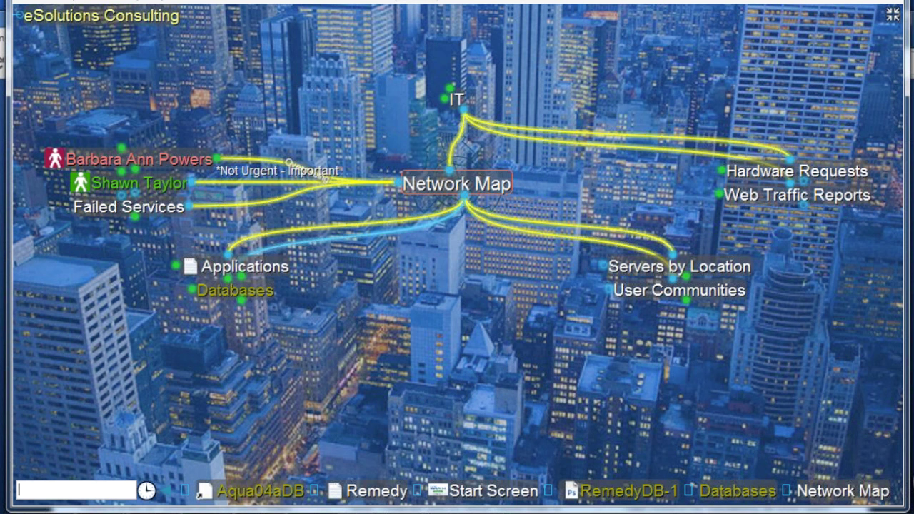
- Paste a thought icon onto the Network Map thought
right_click(465, 170)
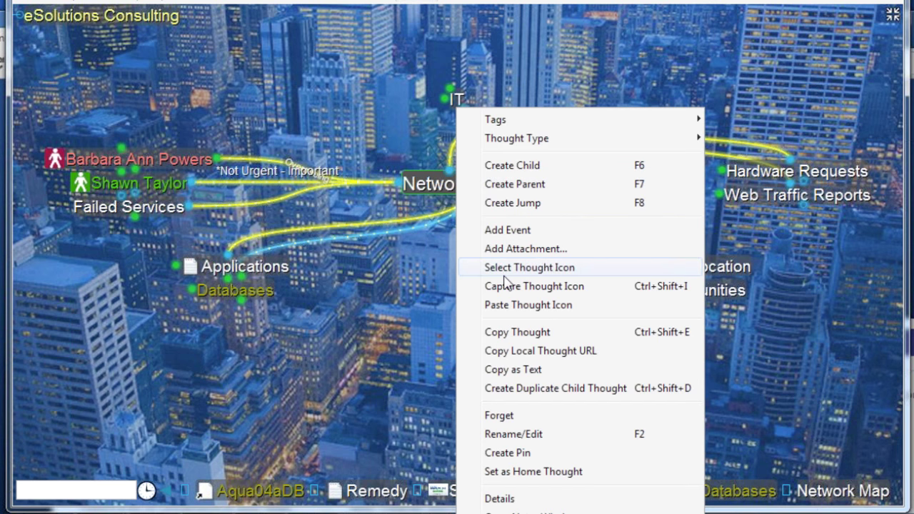
left_click(499, 307)
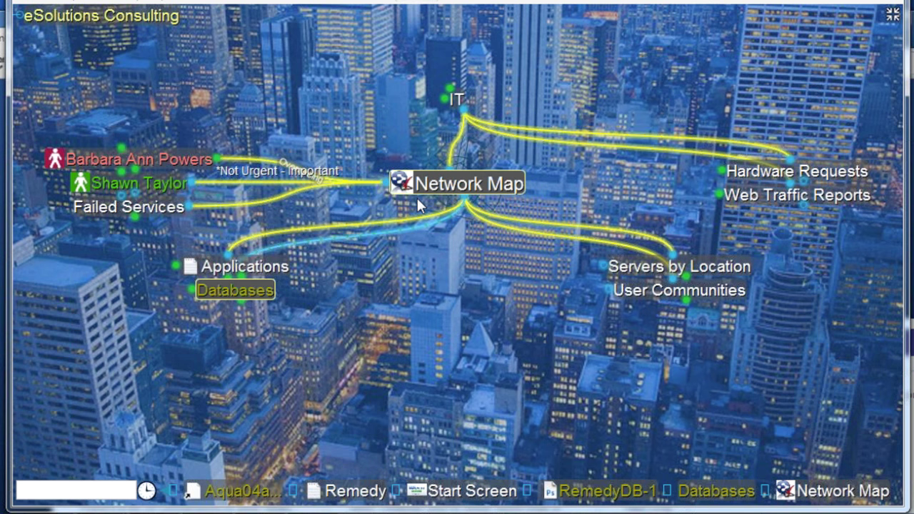
mouse_move(416, 196)
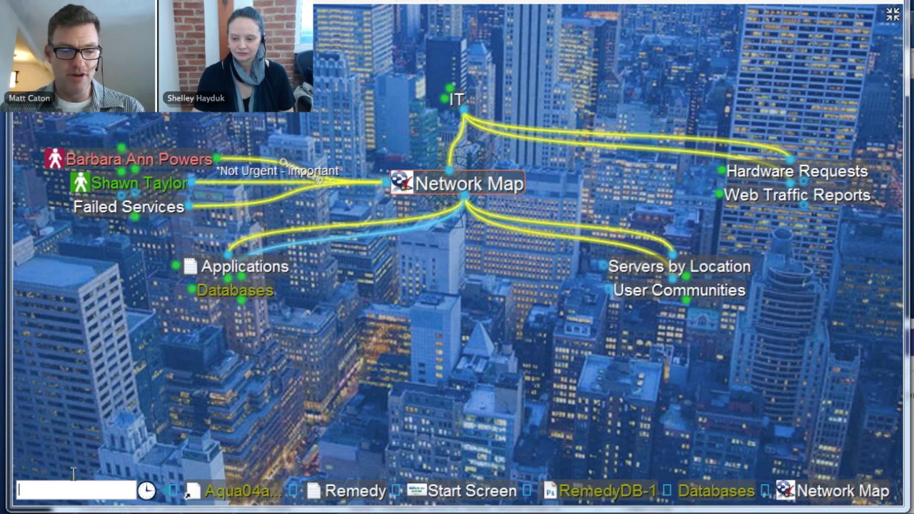
- Search 'clie' to jump to Clients, then drill through by Industry to Media and Entertainment
type("clie")
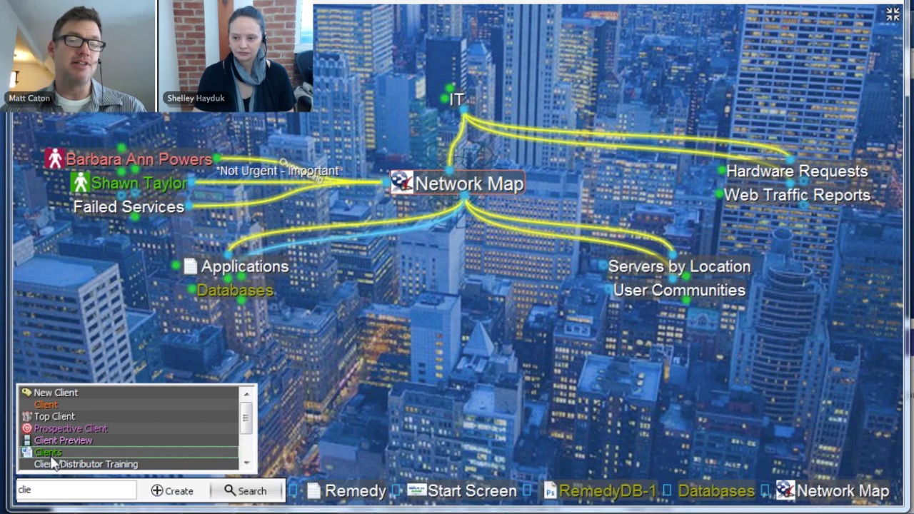
left_click(52, 456)
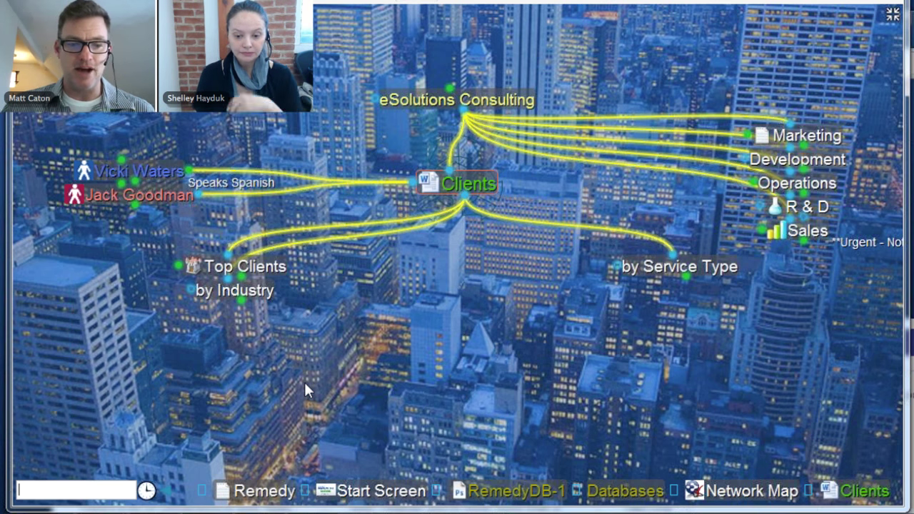
left_click(264, 296)
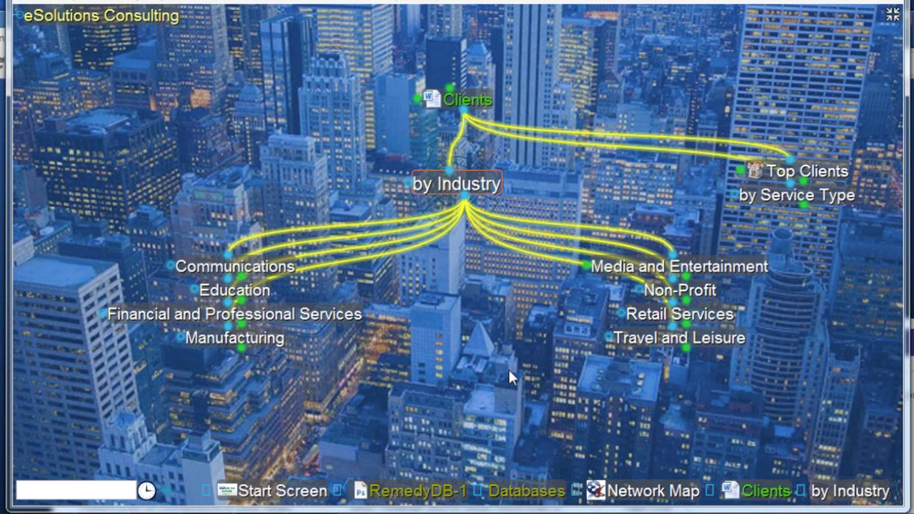
left_click(679, 265)
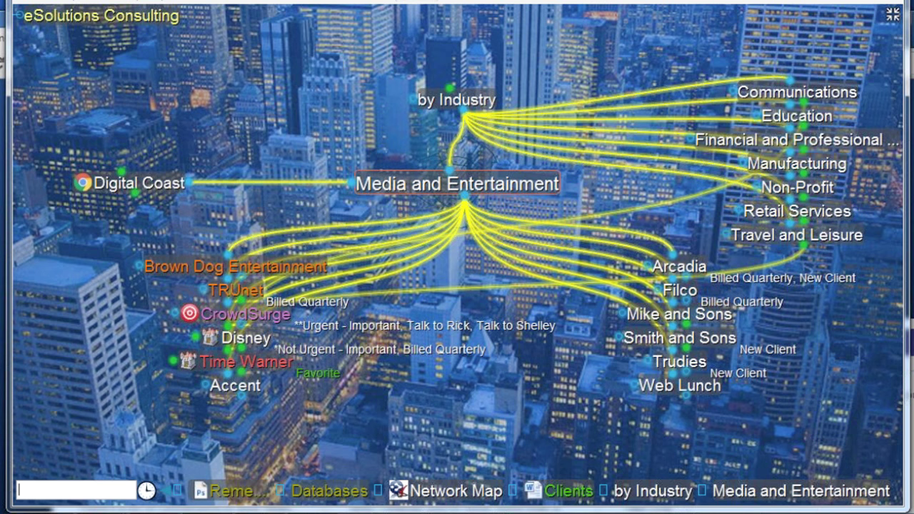
- Bring up the File menu with its brain opening and merging commands
key("alt+f")
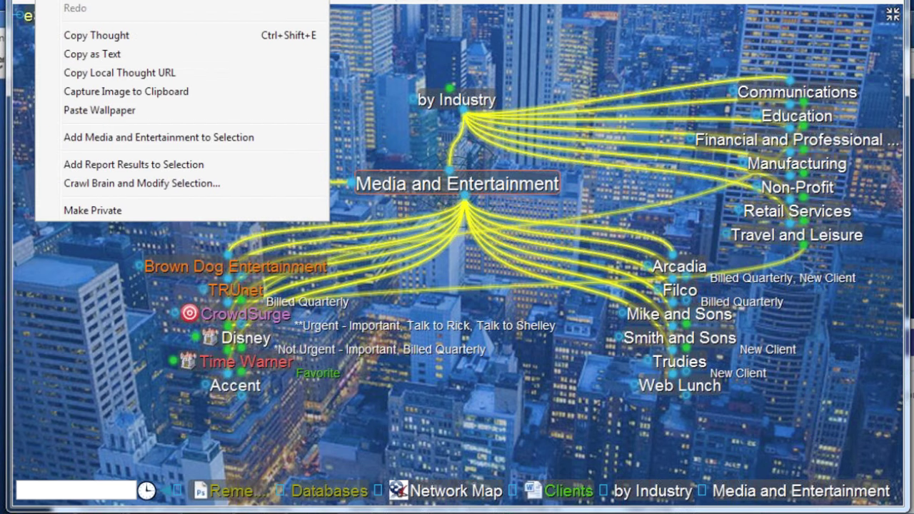
left_click(602, 43)
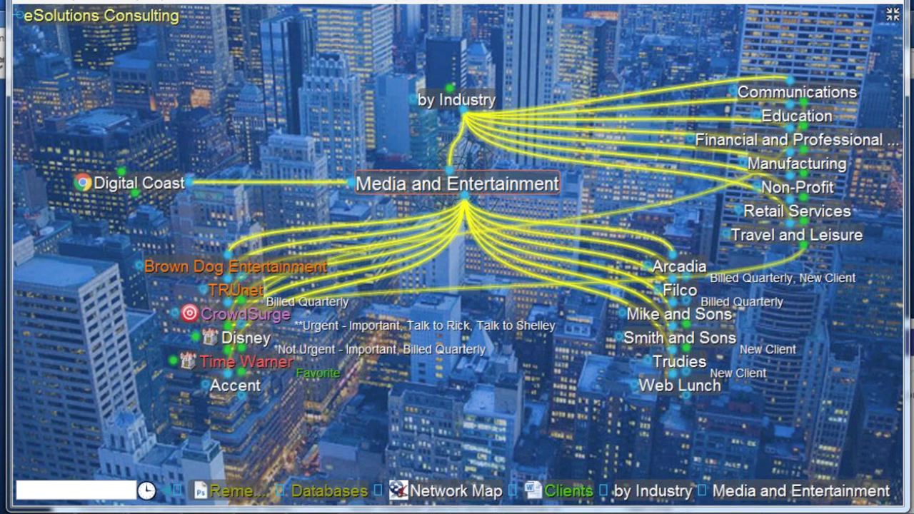
key("alt+f")
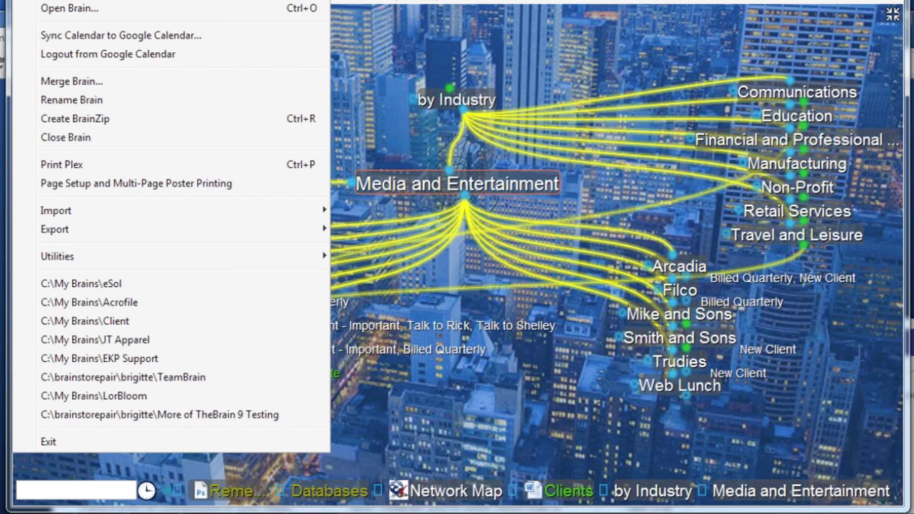
- Merge Acrofile.brain into this brain, then visit Budget and return to Acrofile
left_click(71, 82)
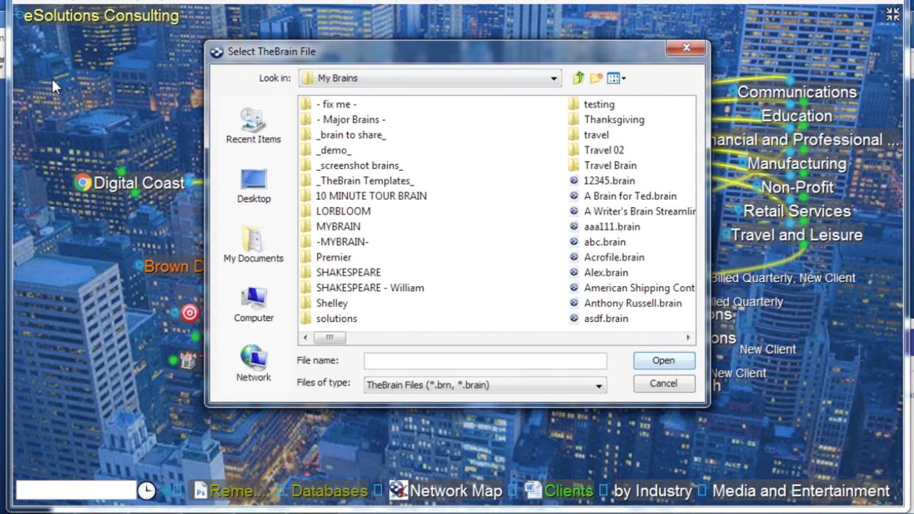
left_click(612, 258)
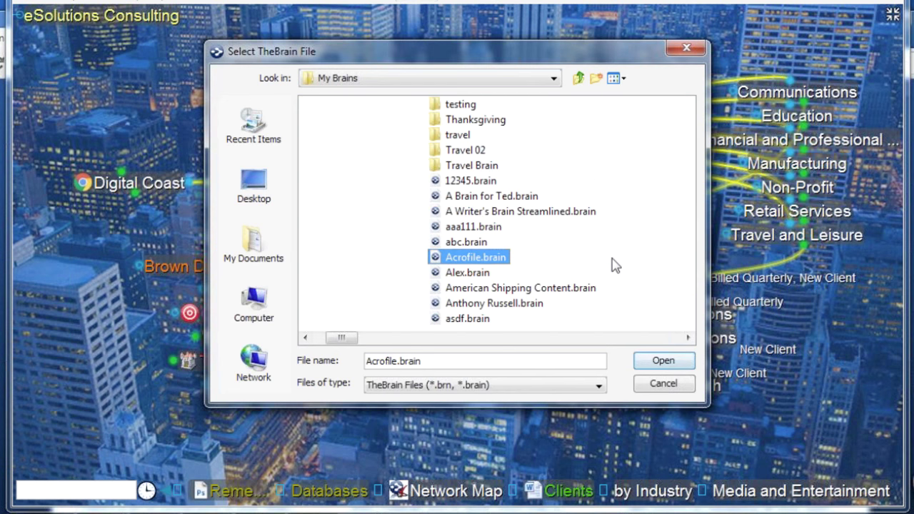
left_click(664, 361)
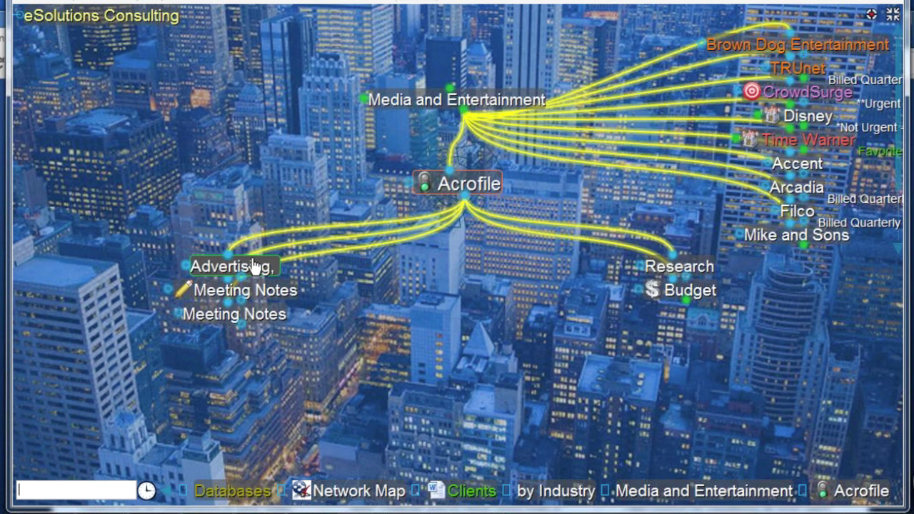
left_click(703, 299)
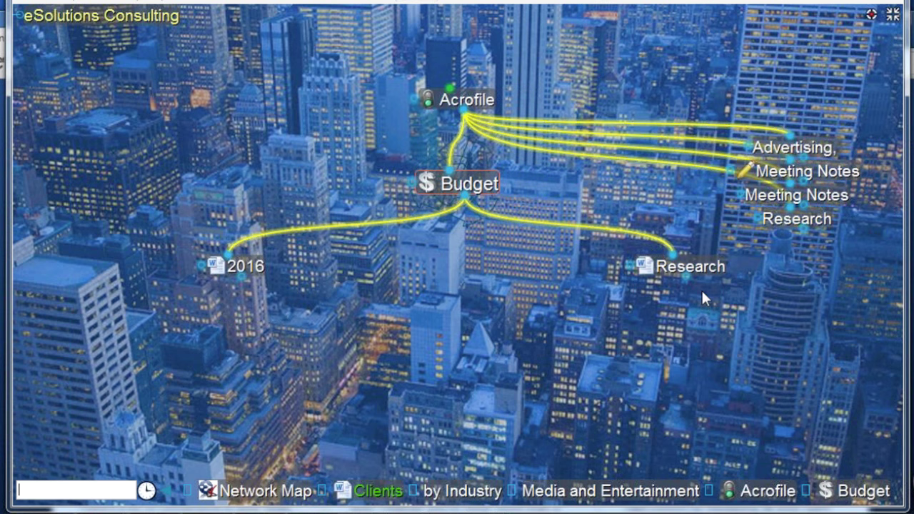
left_click(484, 114)
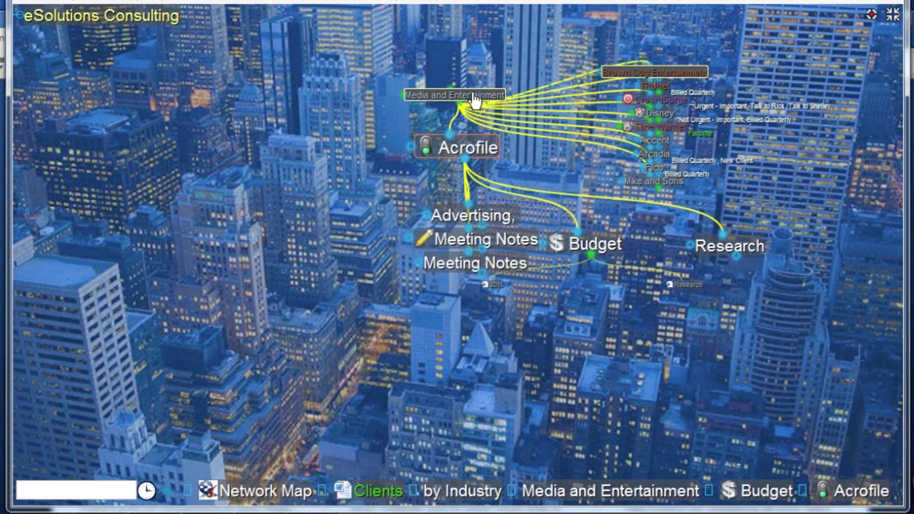
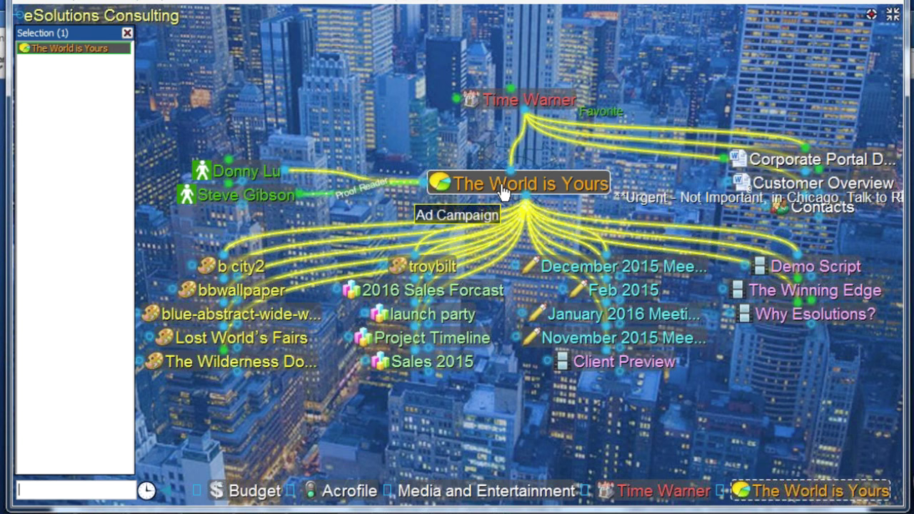
- Select all children of The World is Yours plus Steve Gibson, Time Warner and its children, with Time Warner active
key("ctrl+a")
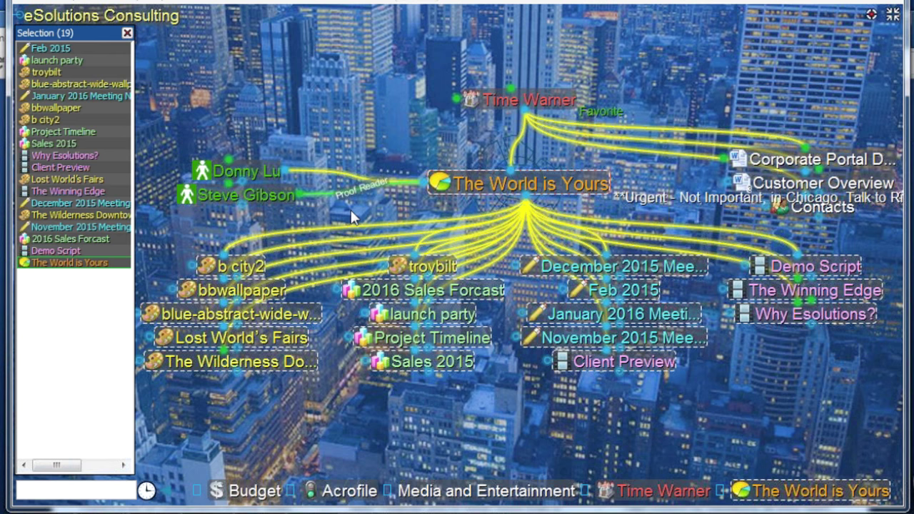
left_click(246, 195, "ctrl")
left_click(526, 112, "ctrl")
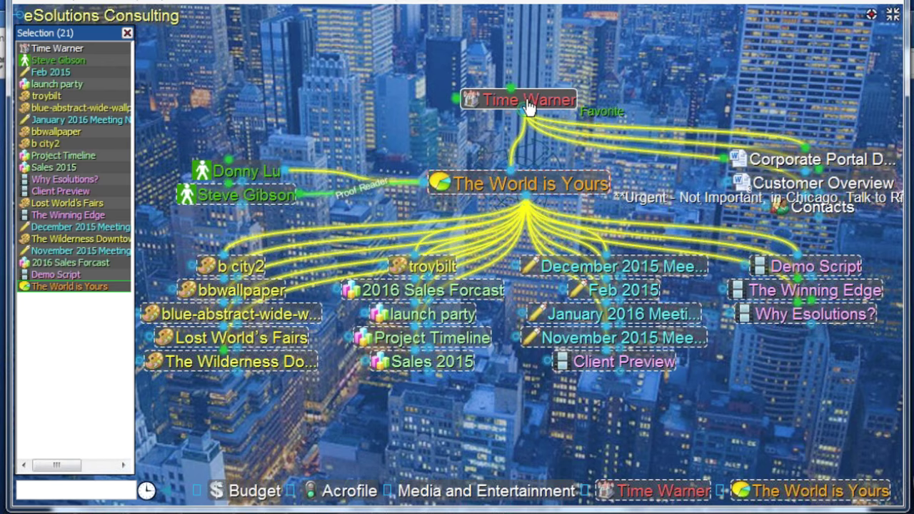
left_click(529, 106, "shift")
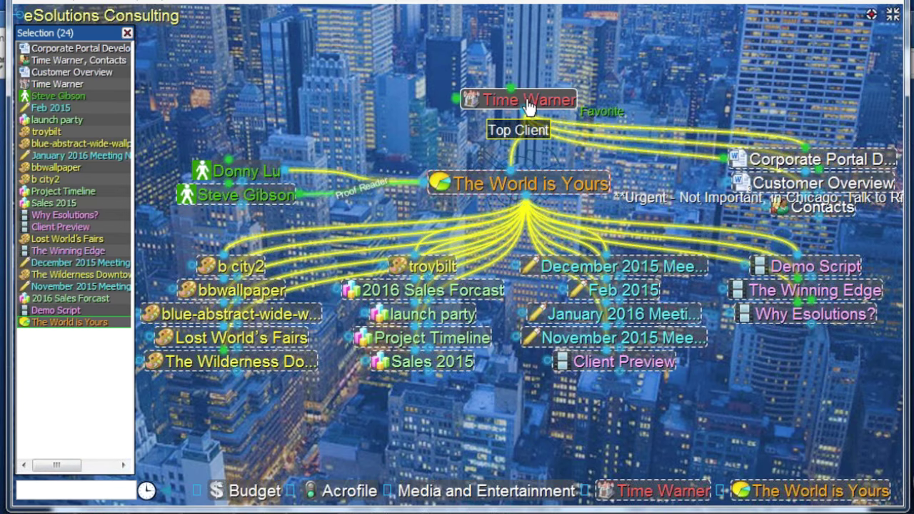
left_click(528, 104)
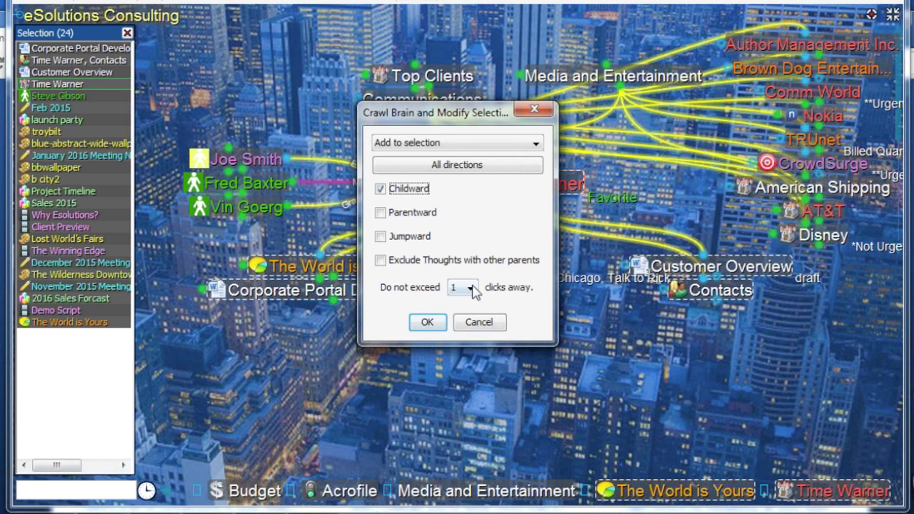
- Crawl the selection to no more than 5 clicks of children, reaching 30 thoughts
left_click(470, 288)
left_click(455, 359)
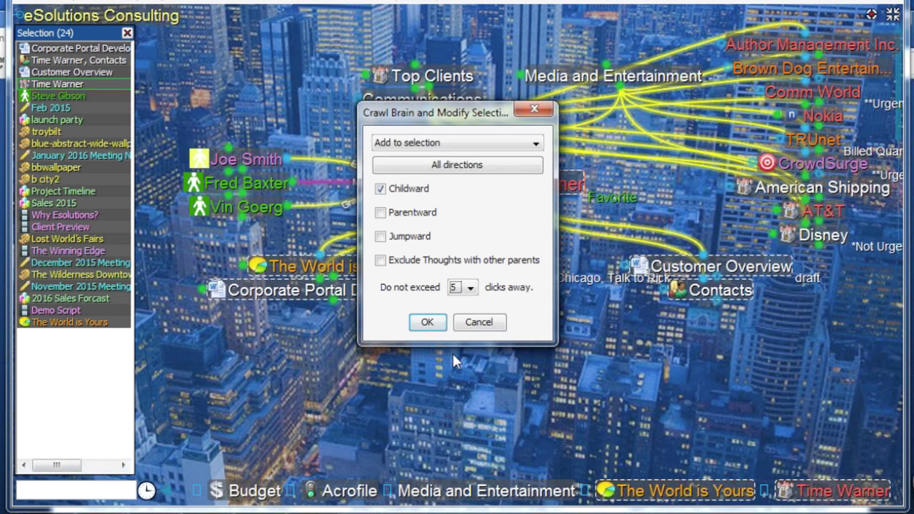
key("Return")
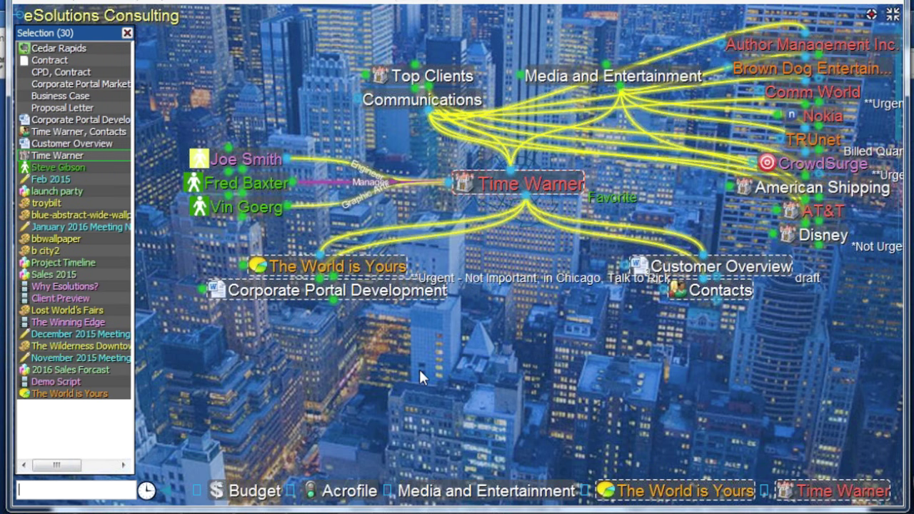
- Copy the selected thoughts and create a new brain named 'Steve'
right_click(61, 266)
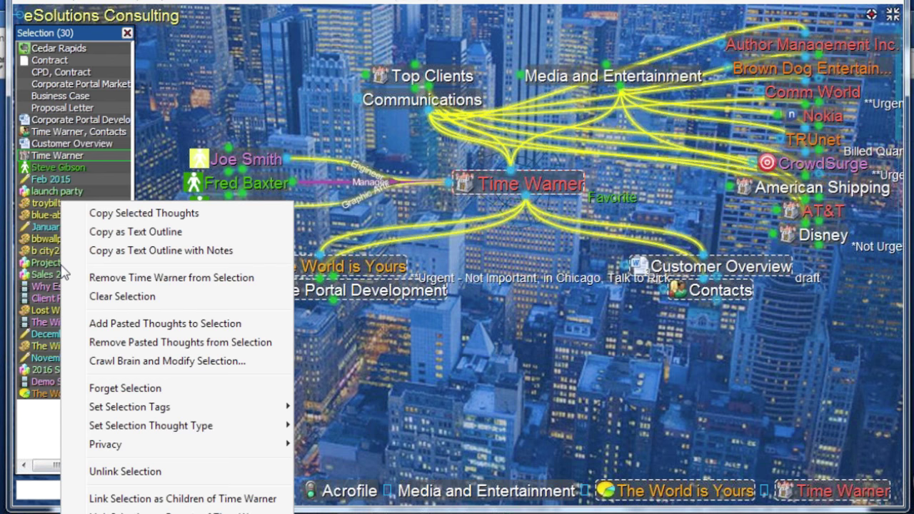
left_click(140, 196)
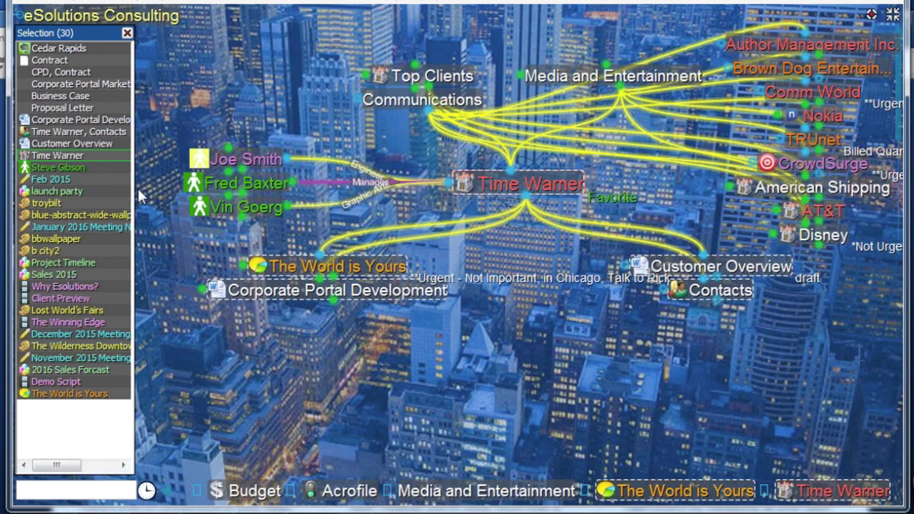
right_click(141, 196)
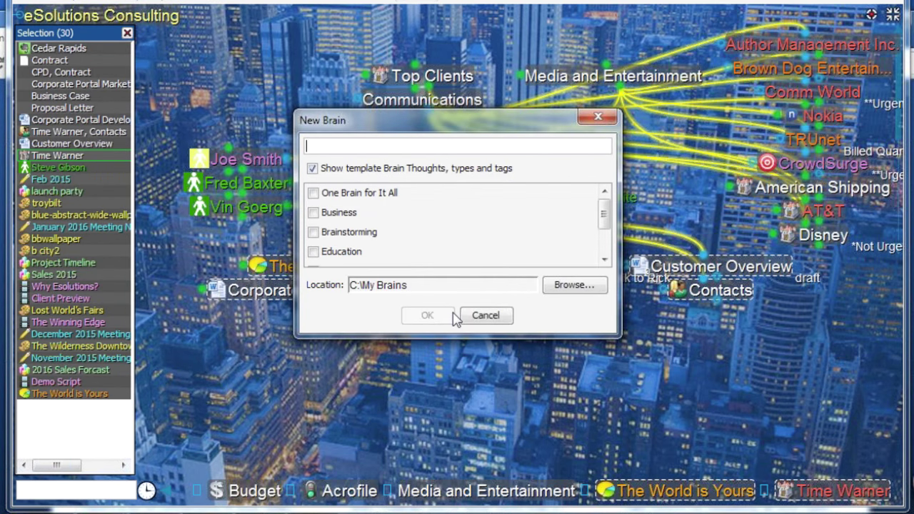
type("Steve")
left_click(424, 319)
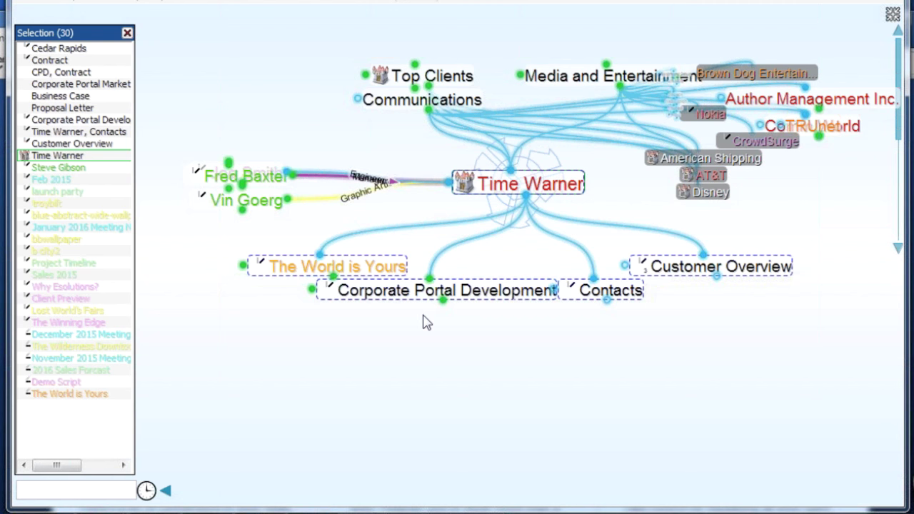
- Paste the copied thoughts into the Steve brain, then check The World is Yours and Time Warner
right_click(430, 288)
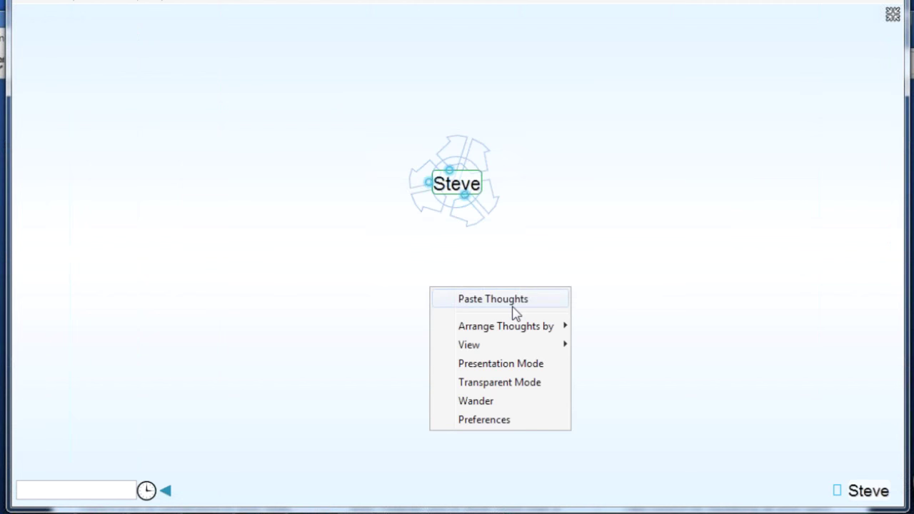
left_click(493, 300)
left_click(420, 250)
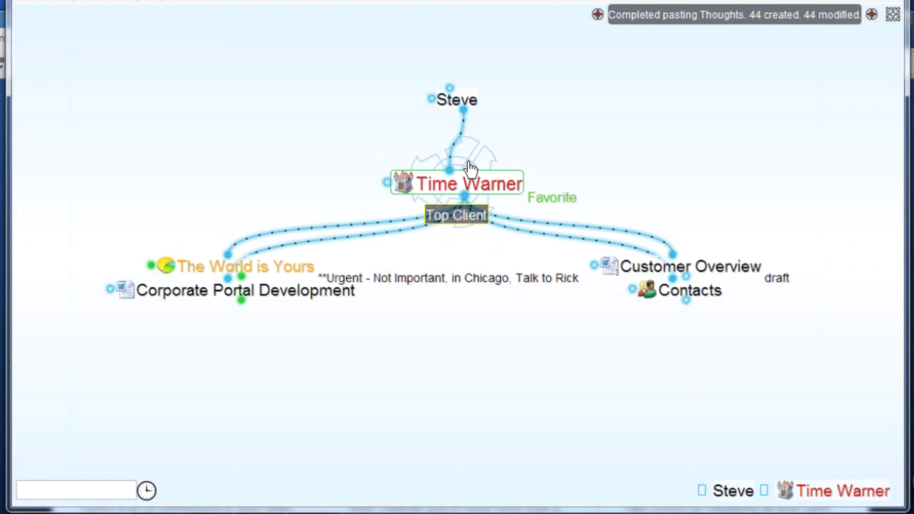
left_click(277, 275)
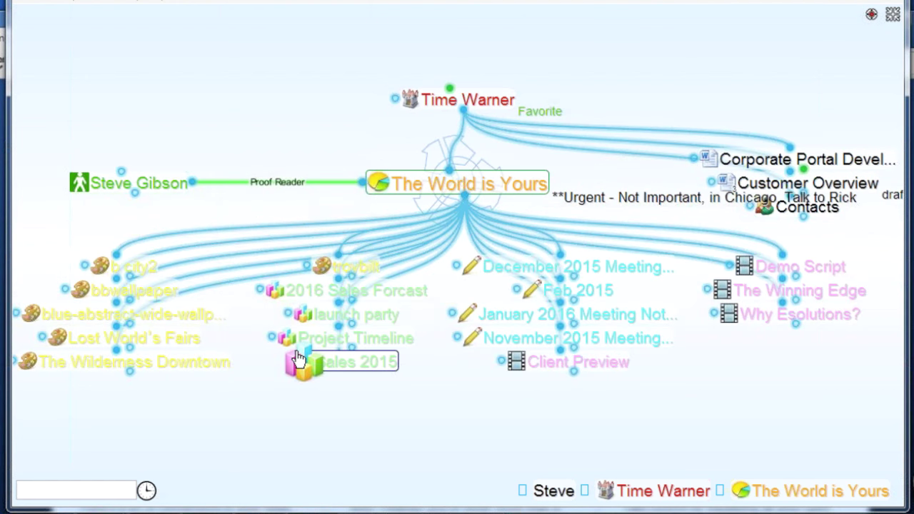
left_click(468, 100)
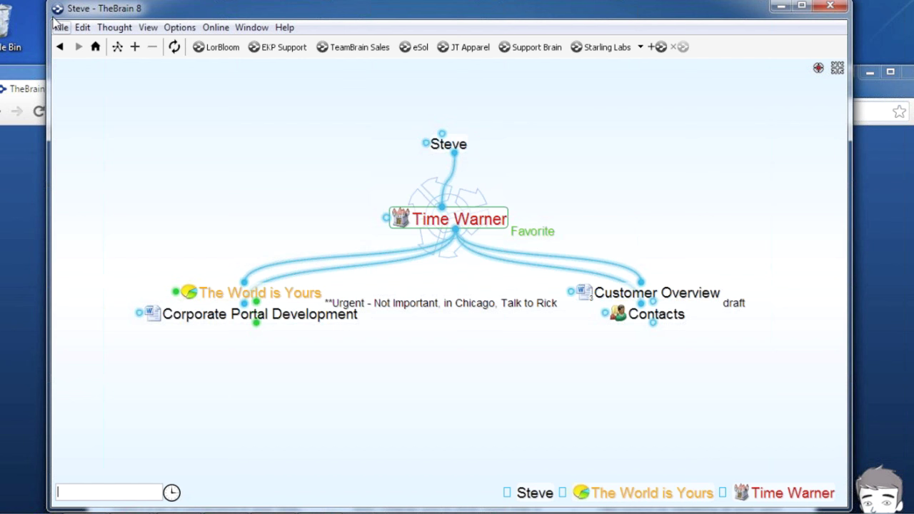
- Sync the Steve brain to TheBrain Cloud Services with 'Sync now' checked
left_click(62, 29)
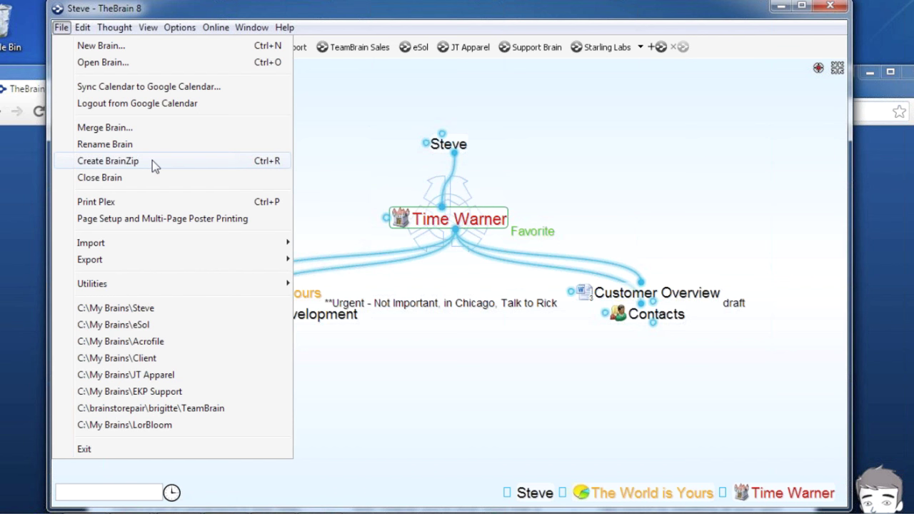
left_click(381, 86)
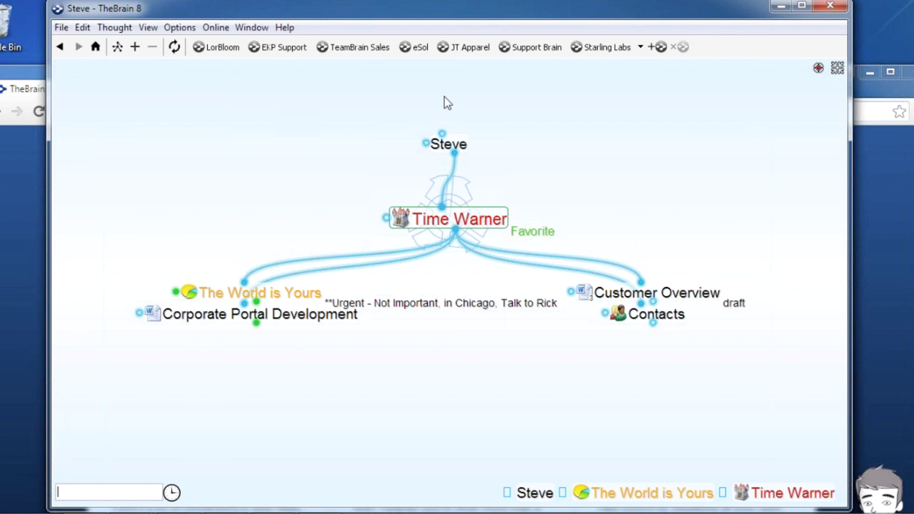
left_click(175, 48)
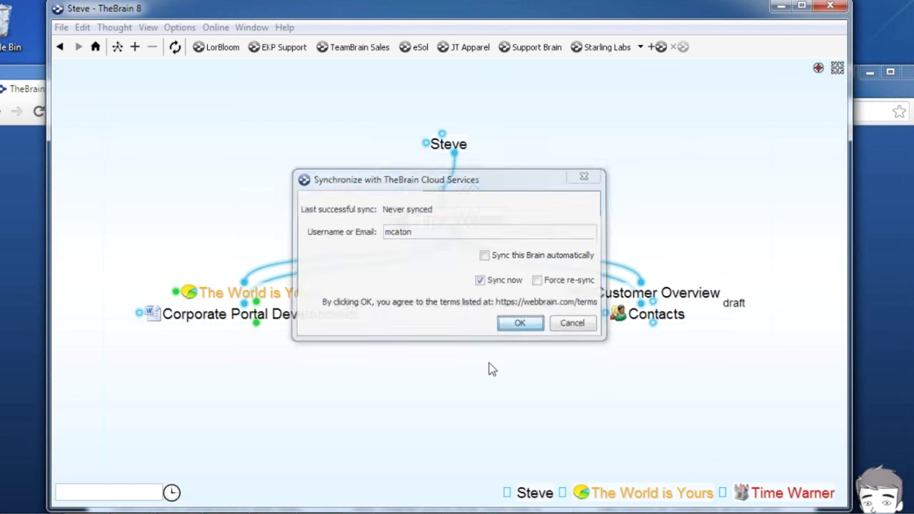
key("Return")
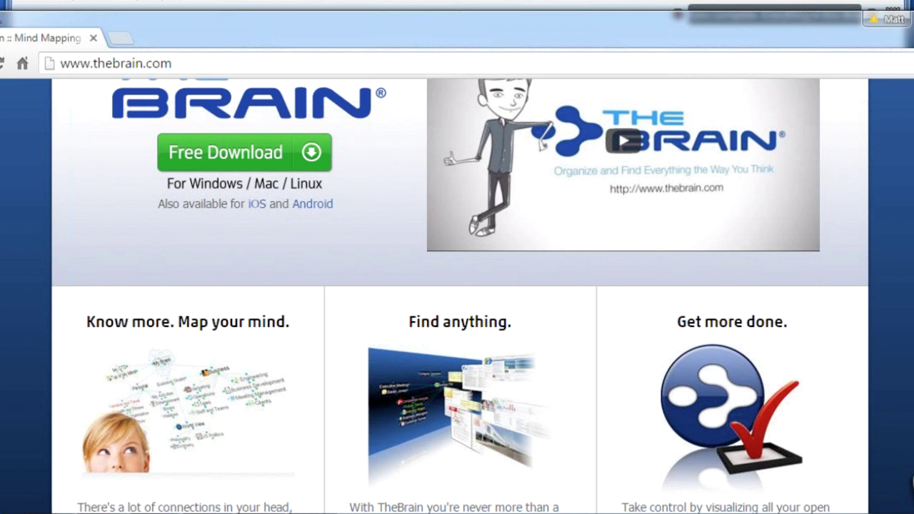
- Sign in to TheBrain Cloud Services from thebrain.com using the autofilled credentials
scroll(851, 101, "up", 4)
left_click(849, 96)
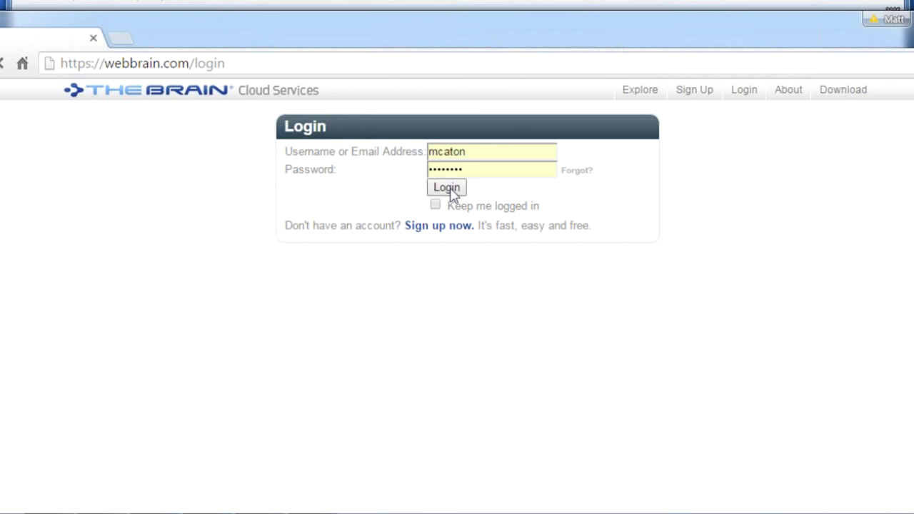
left_click(448, 189)
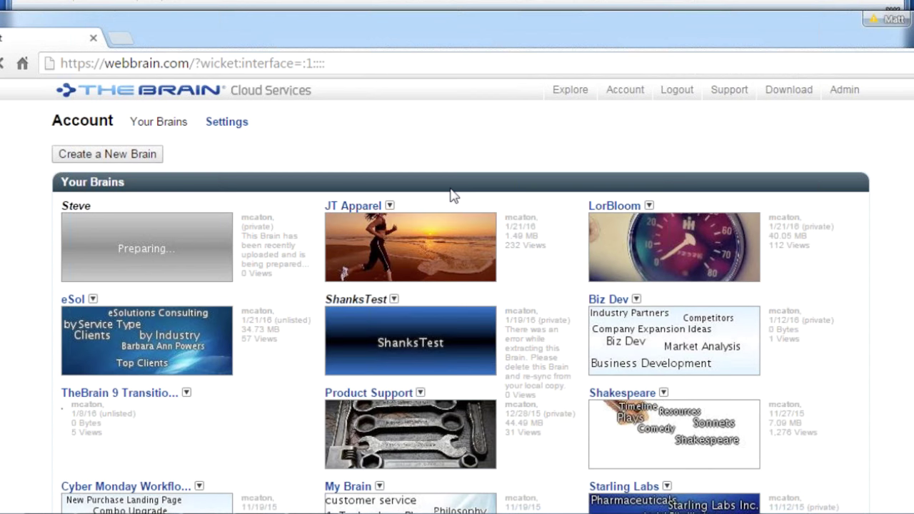
- View the JT Apparel brain's Settings page, then return to the TheBrain map
left_click(390, 207)
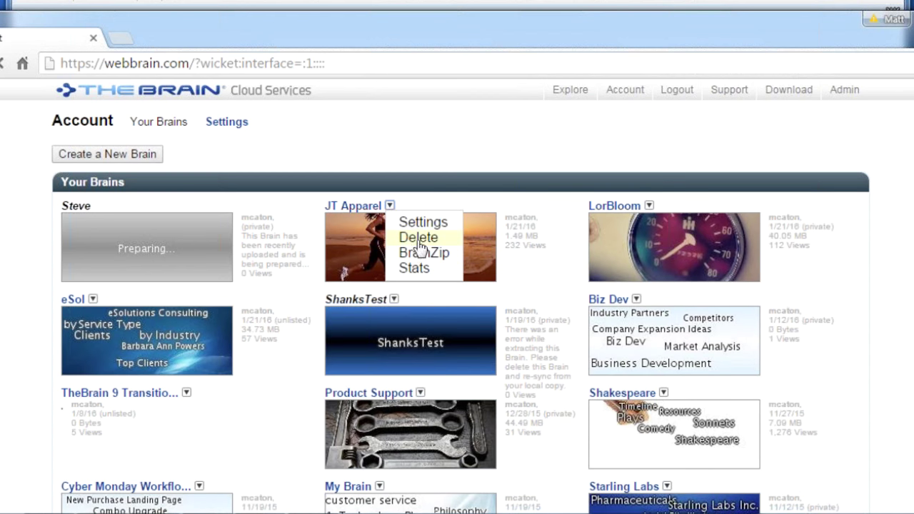
left_click(419, 224)
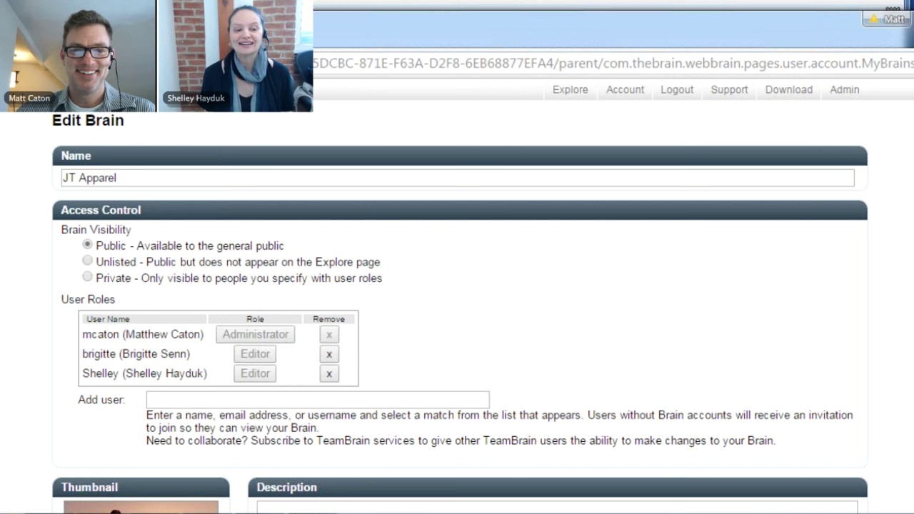
key("alt+Tab")
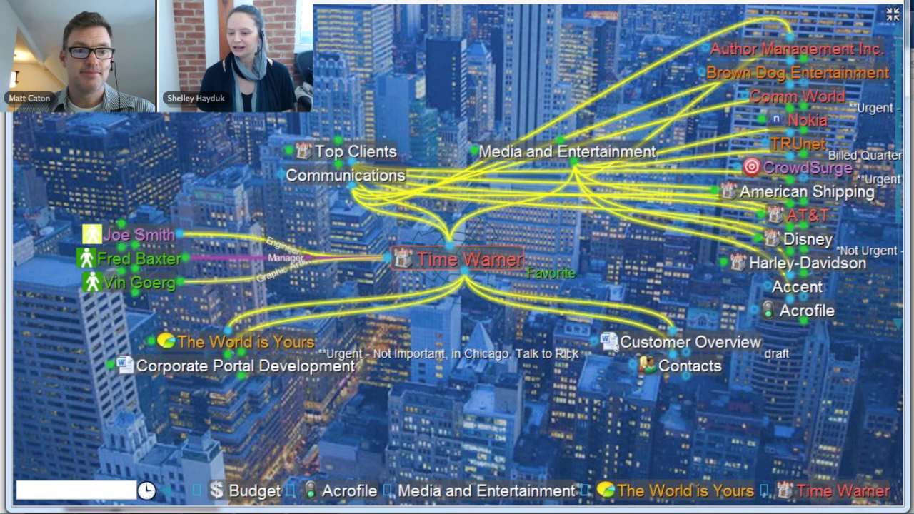
- Return to the browser's JT Apparel Edit Brain page
key("alt+Tab")
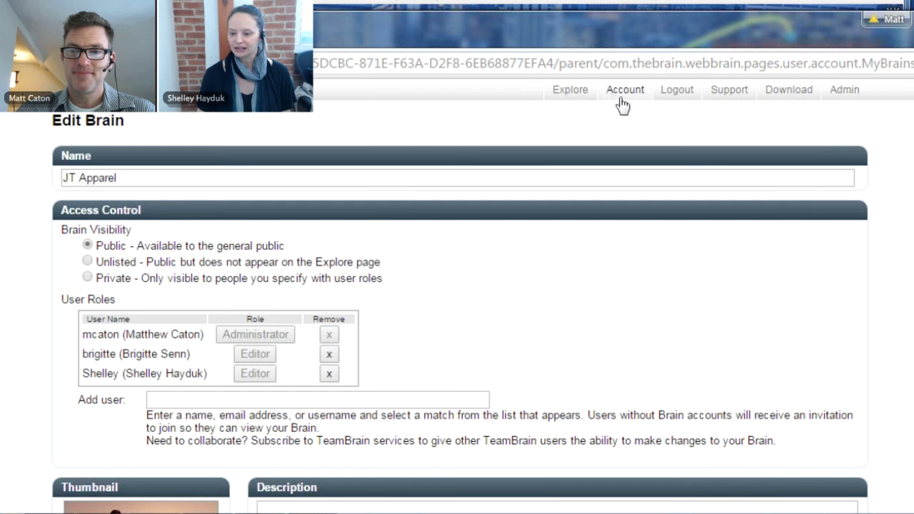
- Browse thebrain.com's Support page and homepage news and events, then go back to the map
left_click(732, 93)
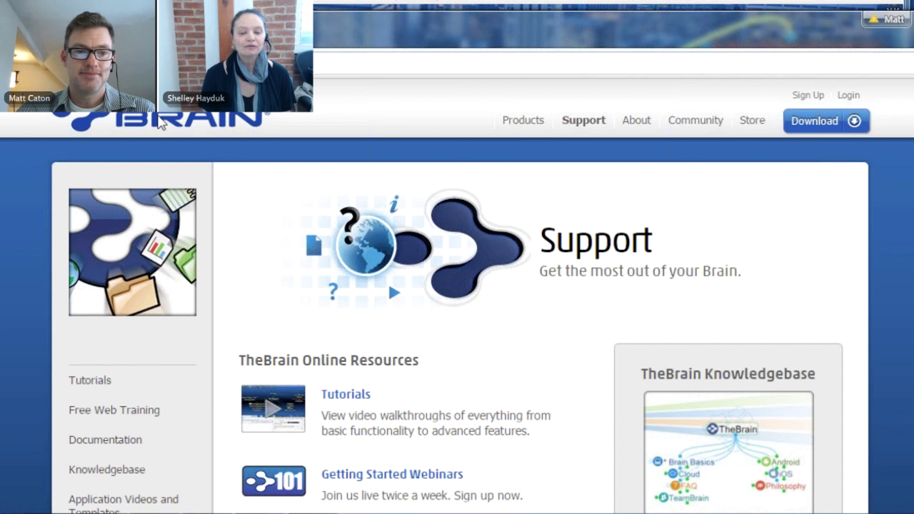
scroll(158, 122, "down", 1)
scroll(150, 120, "up", 1)
left_click(140, 116)
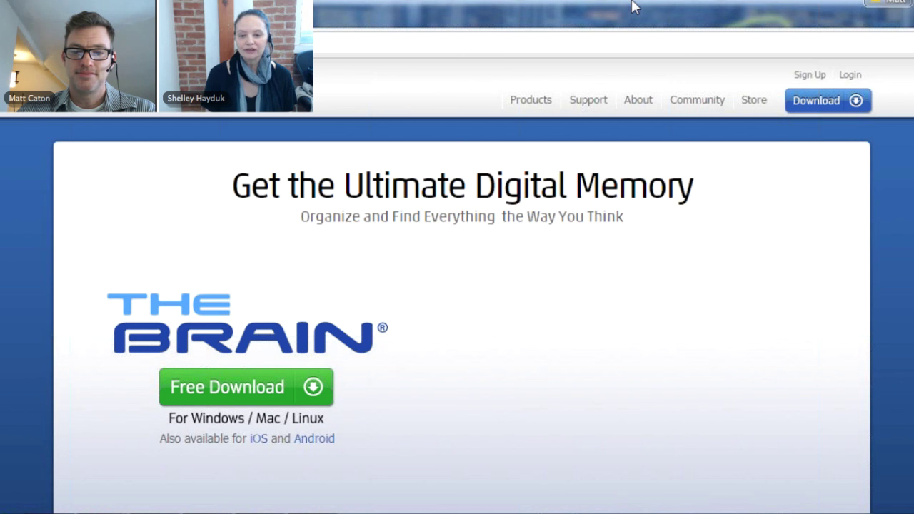
scroll(649, 292, "down", 5)
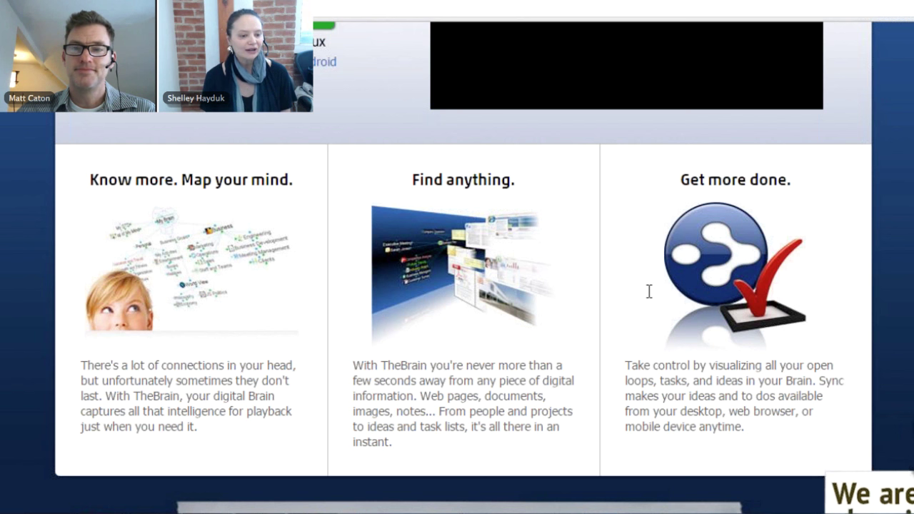
scroll(681, 461, "down", 5)
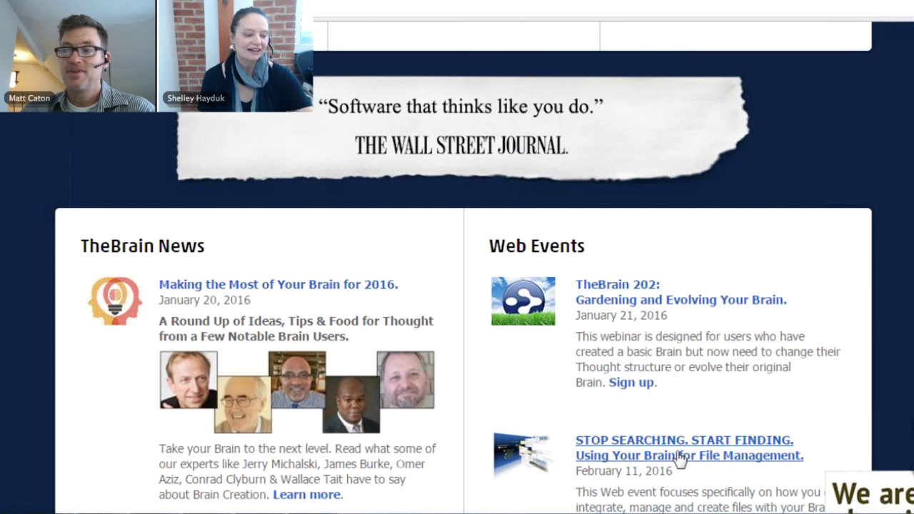
key("alt+Tab")
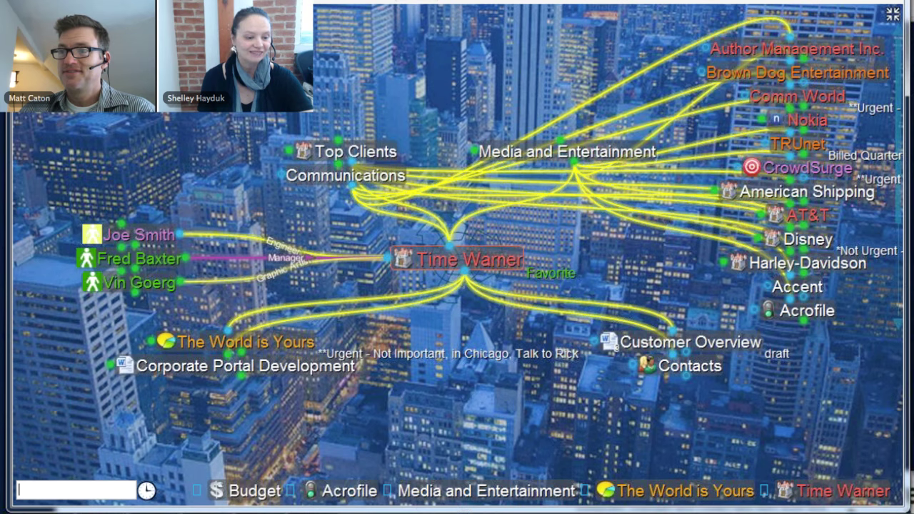